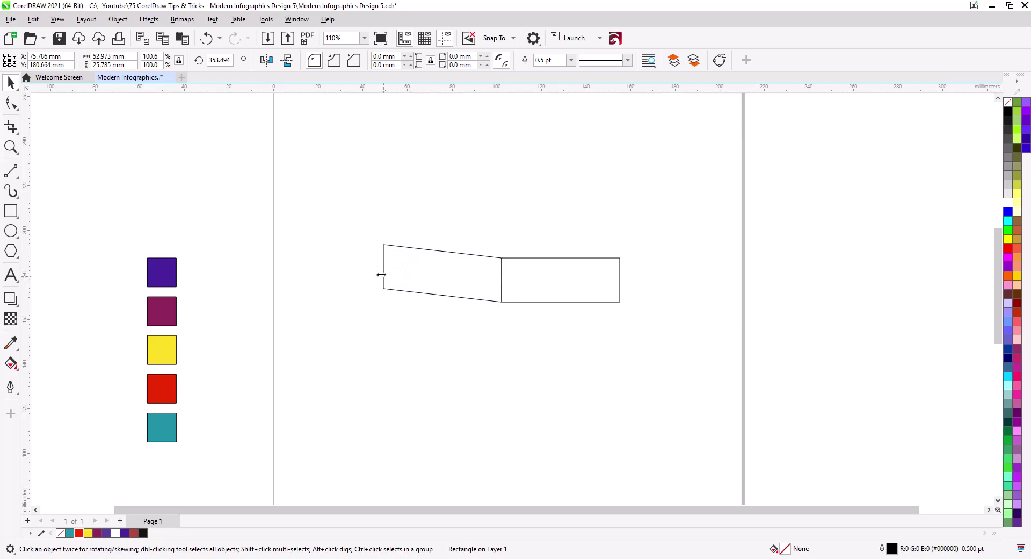
Narrow the left skewed panel from its outer edge, then skew the right rectangle's outer side upward and narrow it to about 33 mm.
left_click_drag(380, 274, 413, 281)
left_click(586, 284)
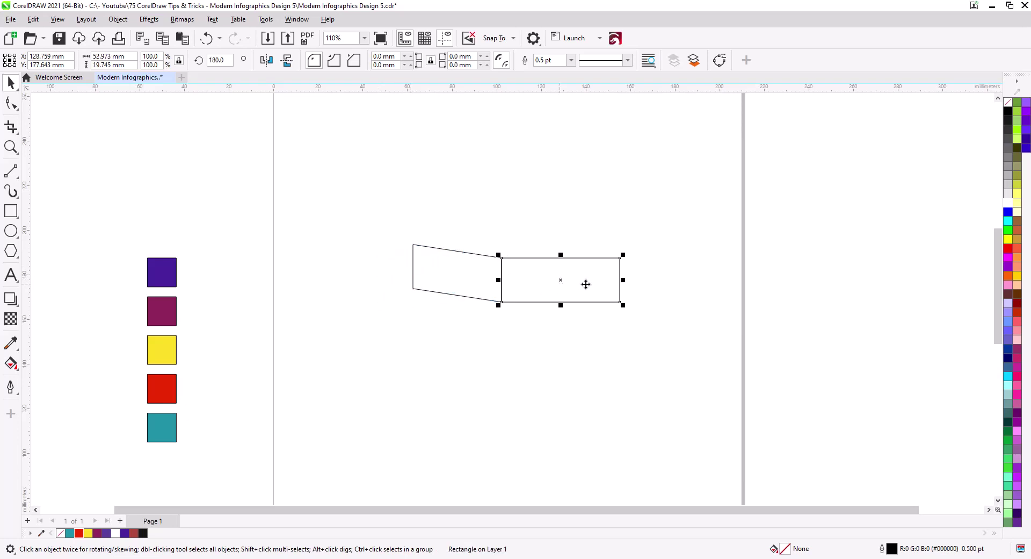
left_click(593, 281)
left_click_drag(621, 279, 576, 270)
left_click(608, 269)
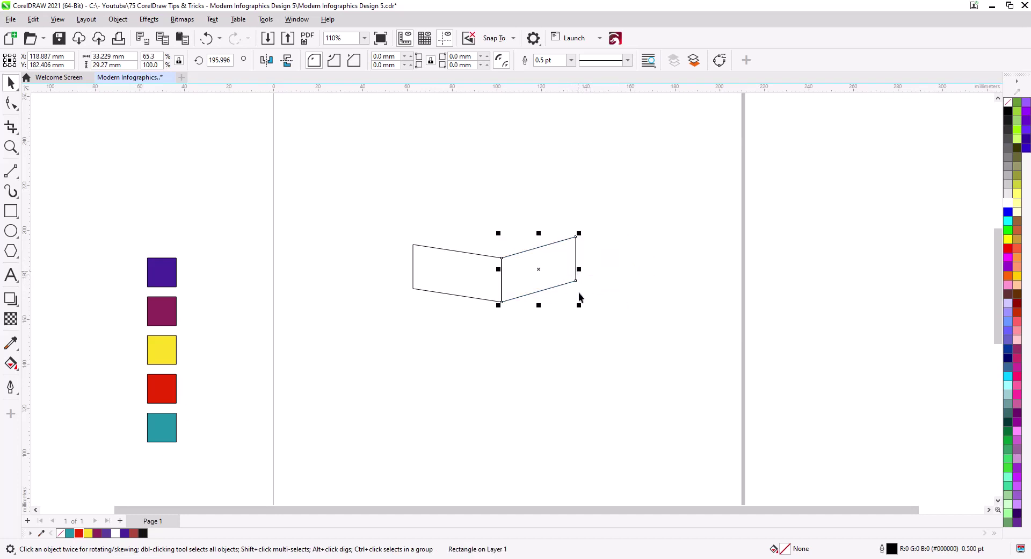
Move both panels together toward the page's left edge and narrow the left panel to about 36 mm.
left_click_drag(632, 321, 364, 201)
left_click_drag(532, 280, 455, 280)
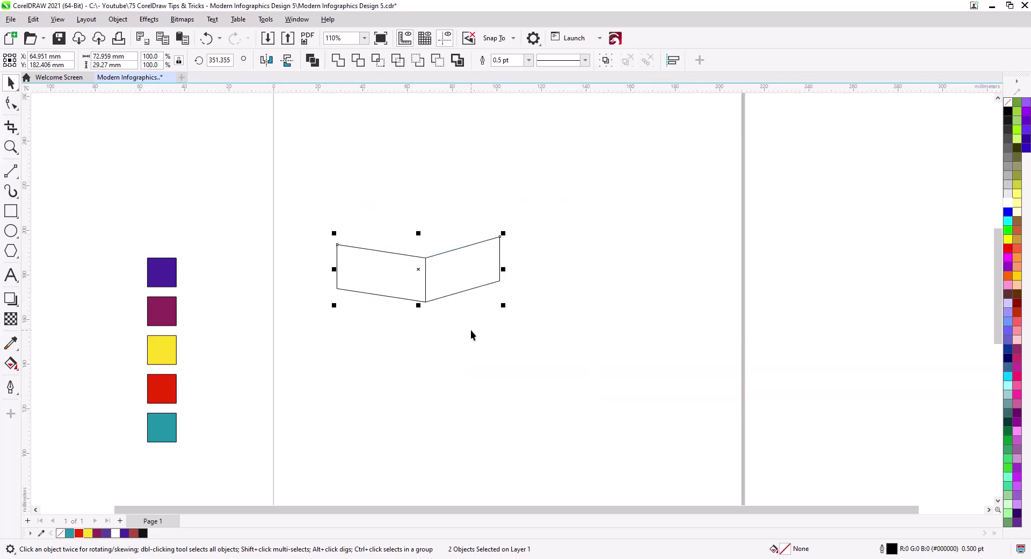
left_click(389, 279)
left_click_drag(334, 273, 342, 272)
left_click(414, 320)
Skew the left panel's outer edge slightly further upward, to about 26.6 mm overall height.
scroll(395, 277, "up", 2)
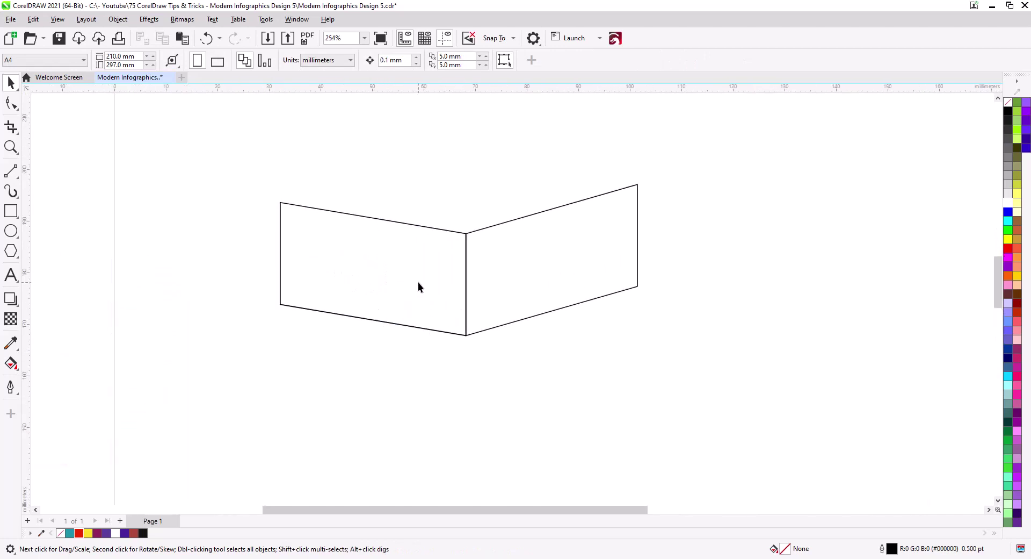
left_click_drag(417, 282, 410, 322)
left_click(331, 312)
left_click(301, 311)
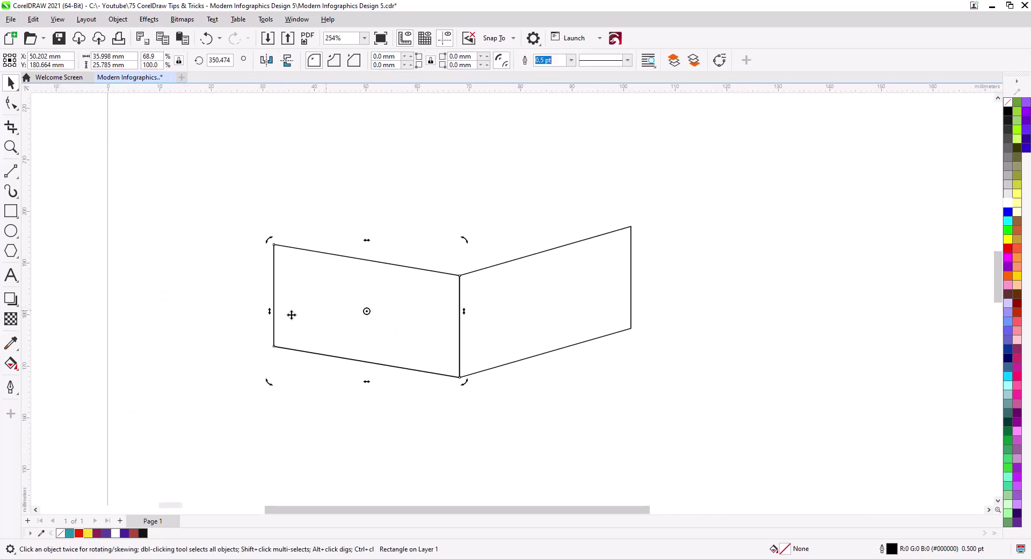
left_click_drag(272, 312, 272, 307)
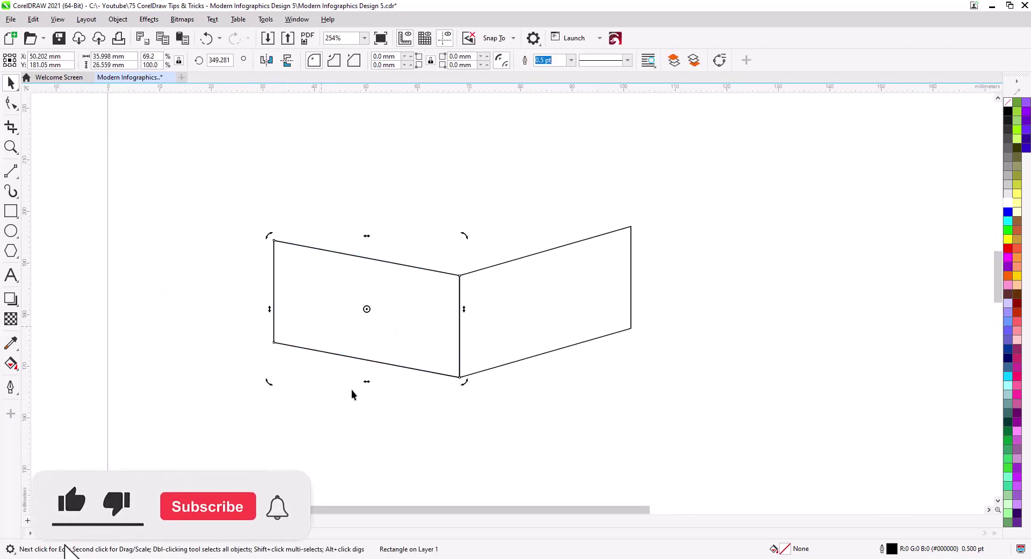
Skew the right panel's outer edge further upward to about 31.2 mm overall height and narrow the panel to about 31.7 mm.
left_click(528, 333)
left_click(581, 308)
left_click(634, 304)
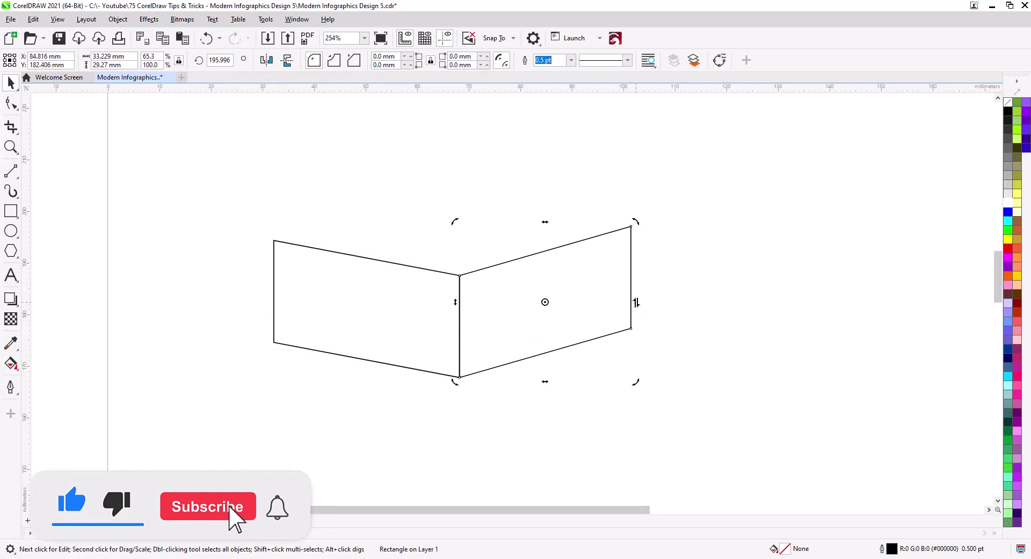
left_click_drag(634, 301, 633, 290)
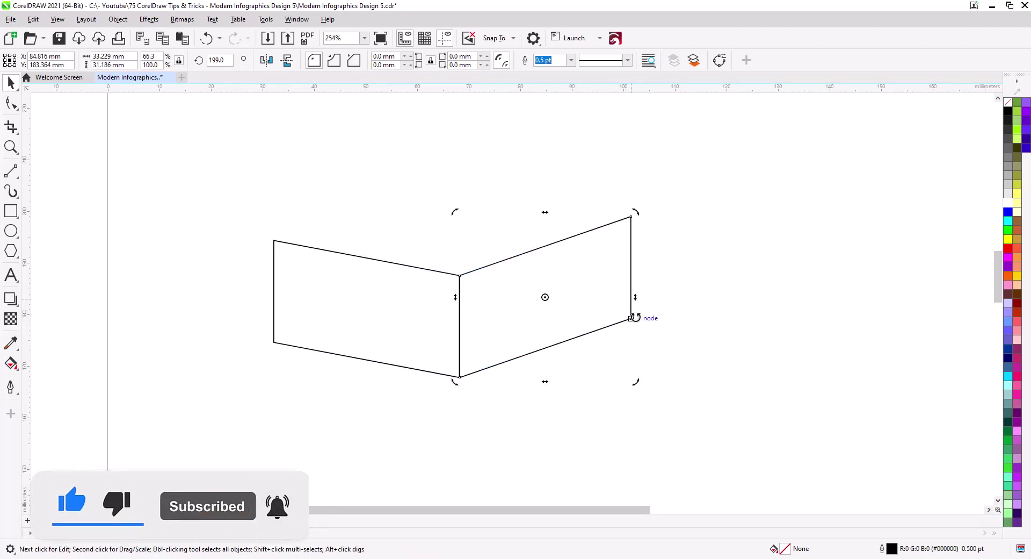
left_click(631, 289)
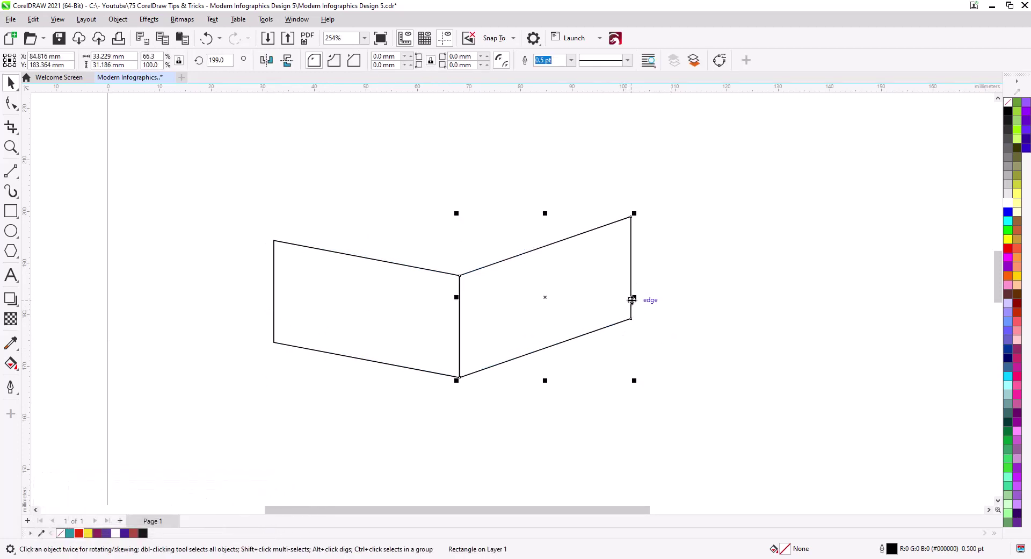
left_click_drag(635, 300, 626, 299)
Draw a line along the upper edges of both panels, from the left outer corner through the shared corner to the right outer corner.
left_click(241, 257)
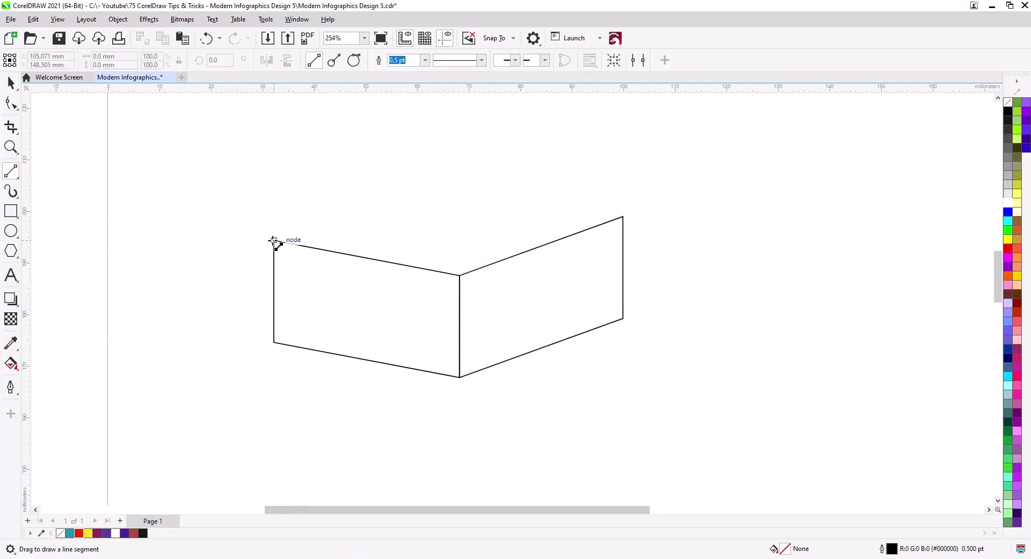
left_click_drag(274, 241, 623, 216)
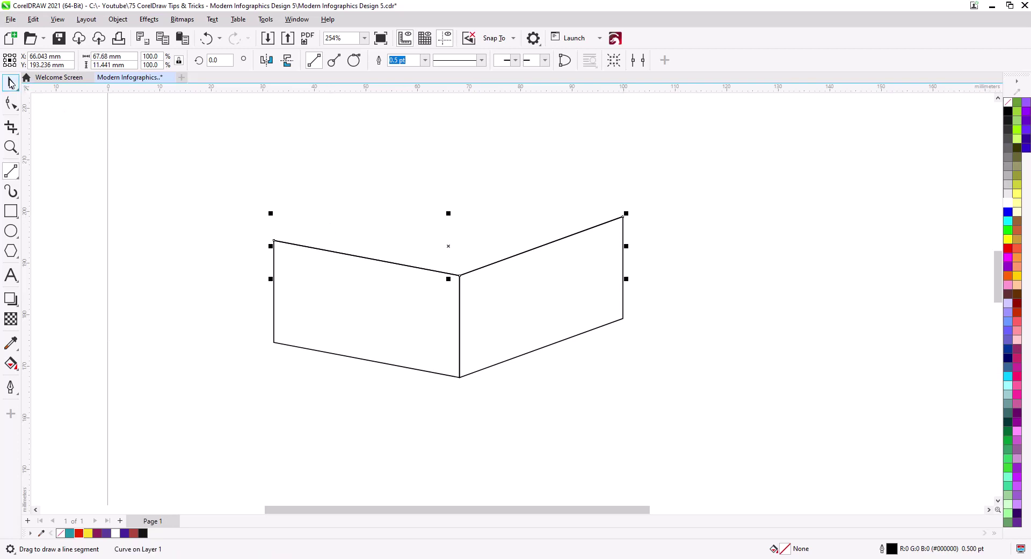
Mirror a copy of the upper-edge line horizontally and vertically, and snap it to the outer corners to close the box's top face.
key("space")
key("KP_Add")
left_click(267, 60)
left_click(287, 59)
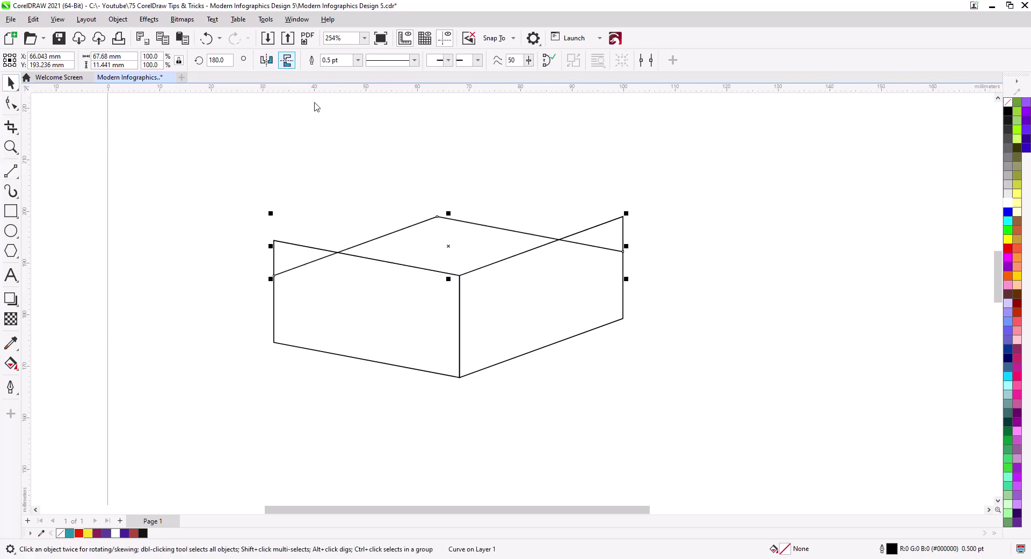
left_click_drag(274, 276, 274, 240)
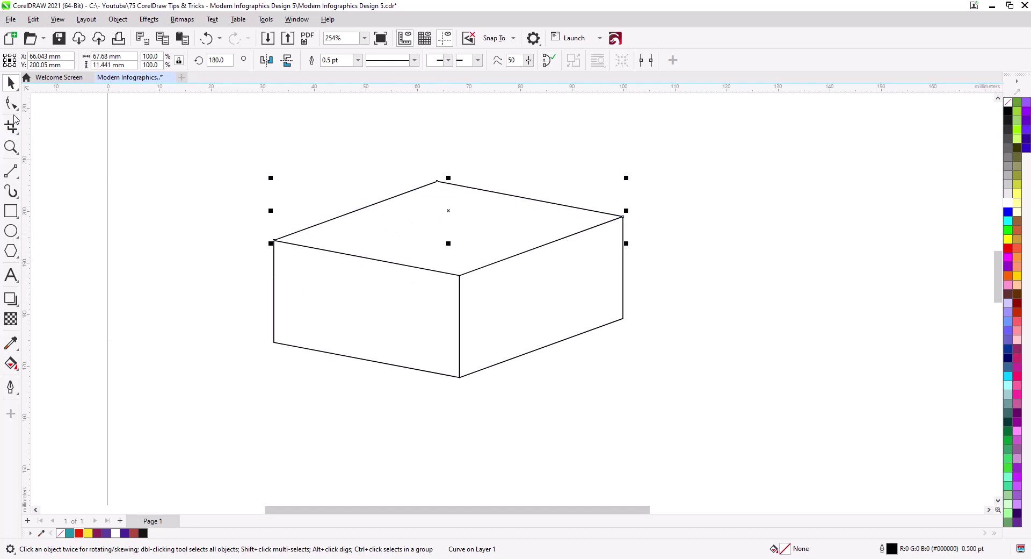
Fill the box's enclosed top face with brownish red (#B04939) using Smart Fill.
scroll(446, 245, "down", 1)
left_click_drag(645, 256, 604, 289)
left_click(551, 312)
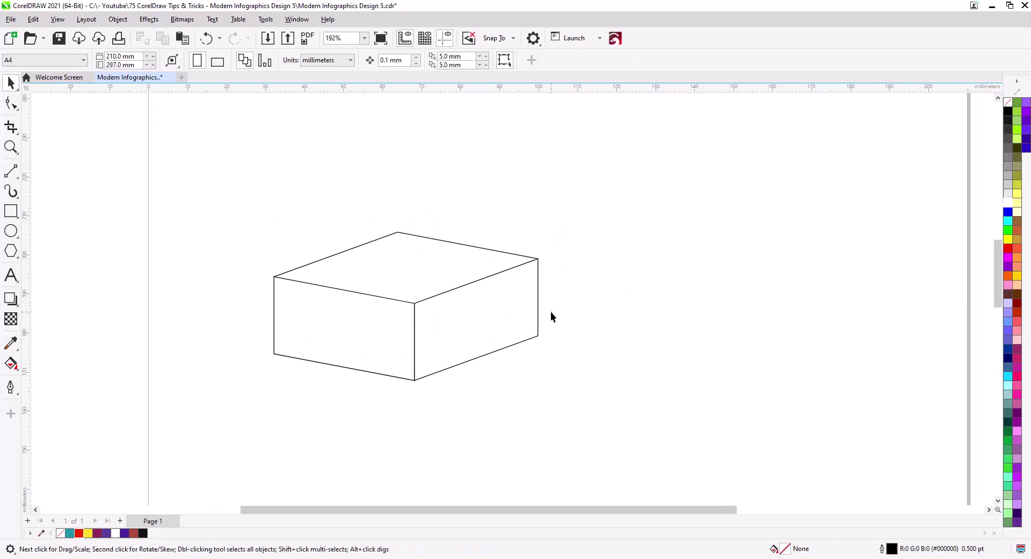
left_click(10, 363)
left_click(49, 380)
left_click(404, 268)
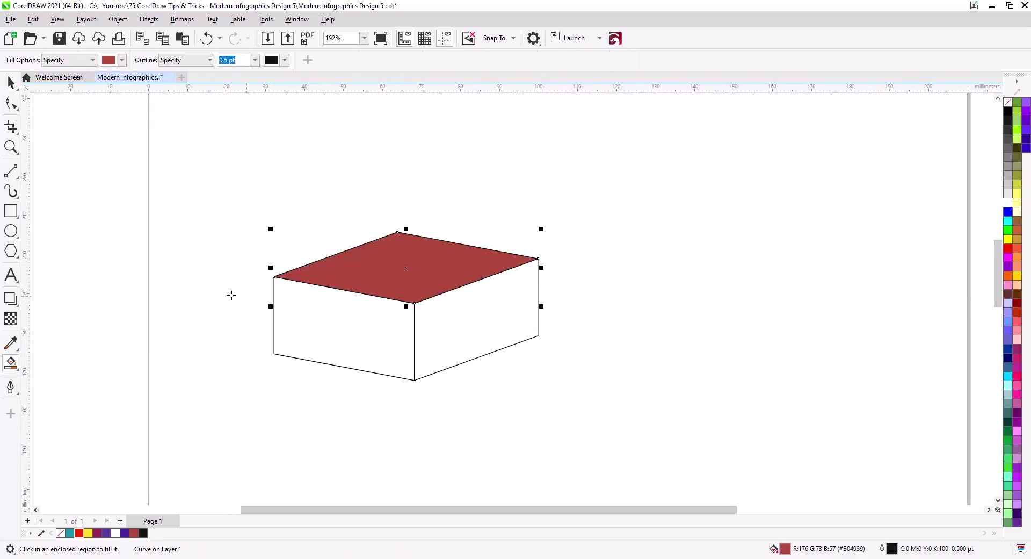
left_click(11, 83)
left_click(250, 215)
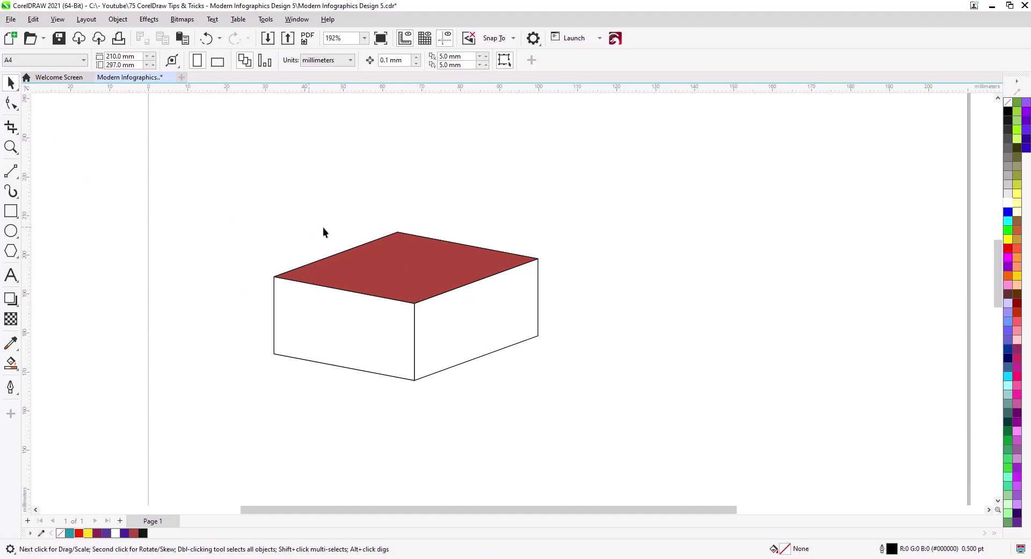
Copy and paste the right panel in place, and skew the copy's outer edge slightly downward to about 29.6 mm overall height.
left_click(452, 343)
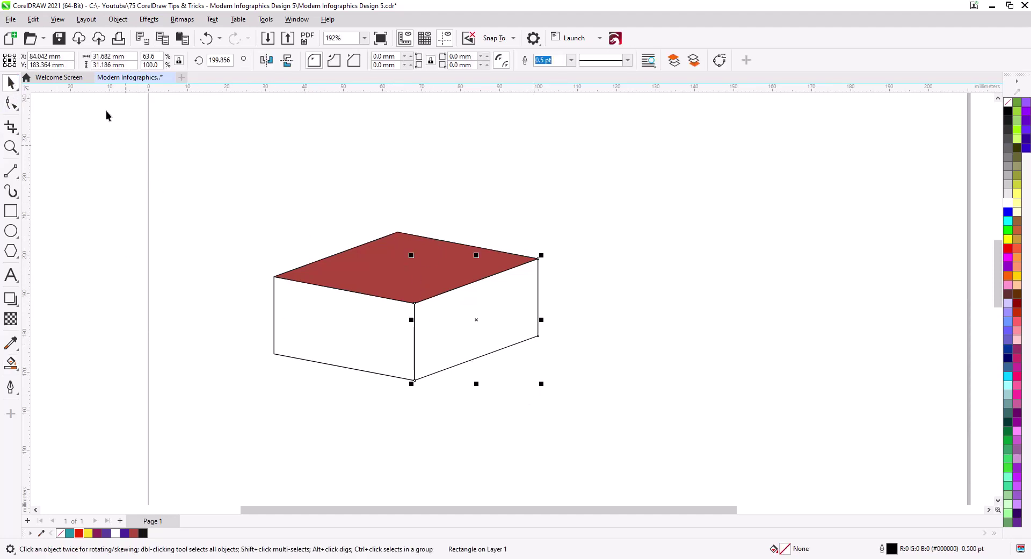
left_click(33, 19)
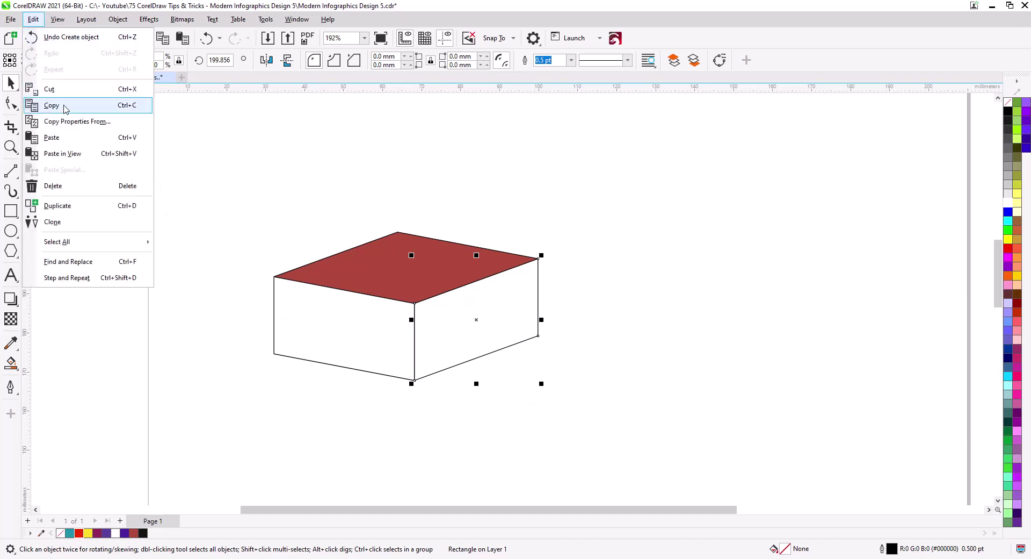
left_click(64, 106)
left_click(33, 19)
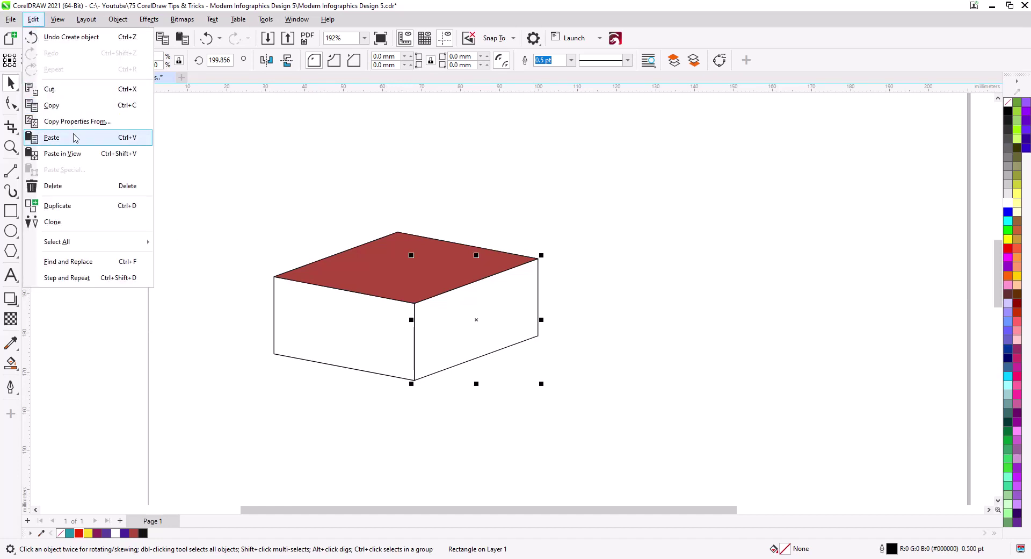
left_click(75, 142)
scroll(477, 315, "up", 2)
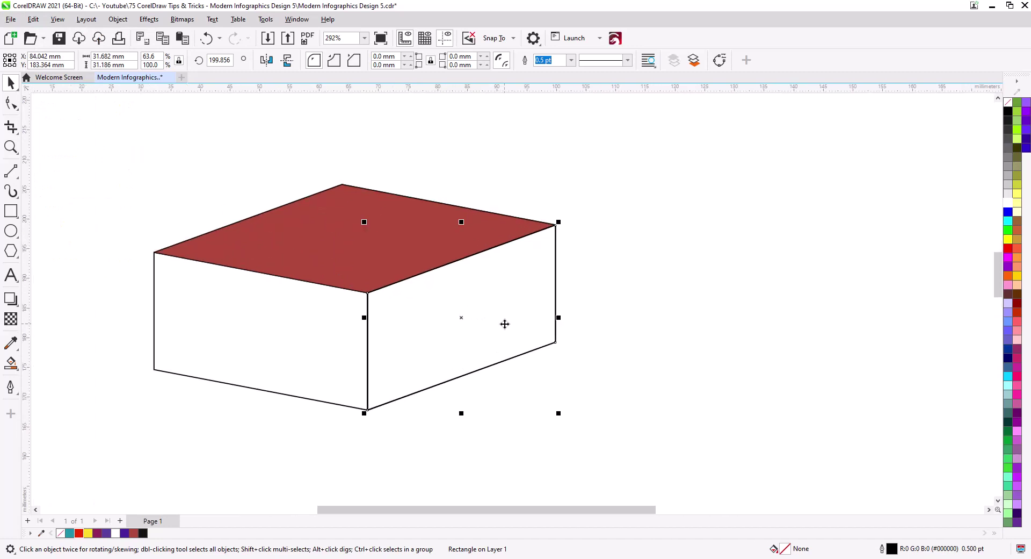
left_click_drag(502, 322, 540, 273)
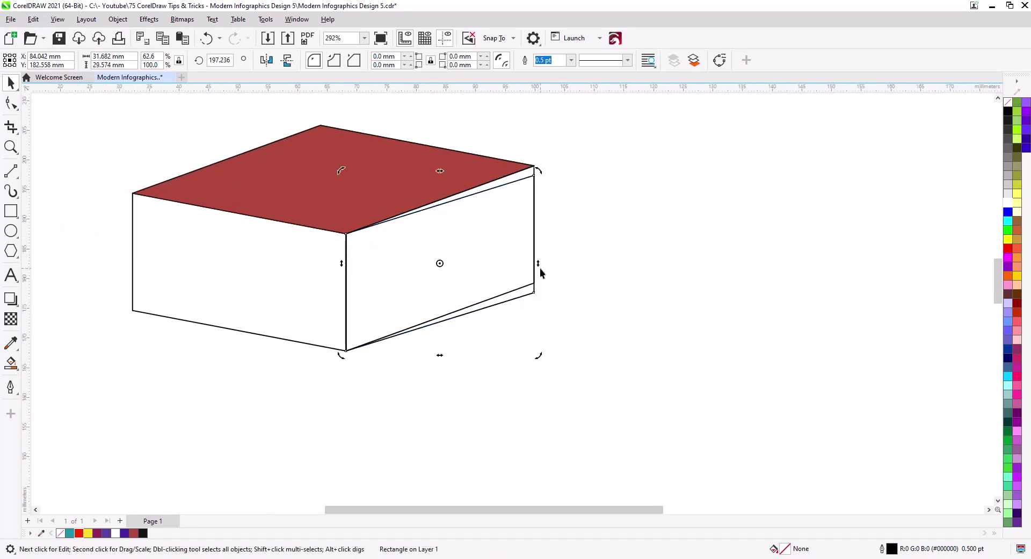
Draw a rectangle about 5.4 by 19.9 mm beside the box's right edge and snap it to the skewed copy's upper outer corner.
left_click(11, 213)
left_click(548, 202)
scroll(548, 203, "up", 3)
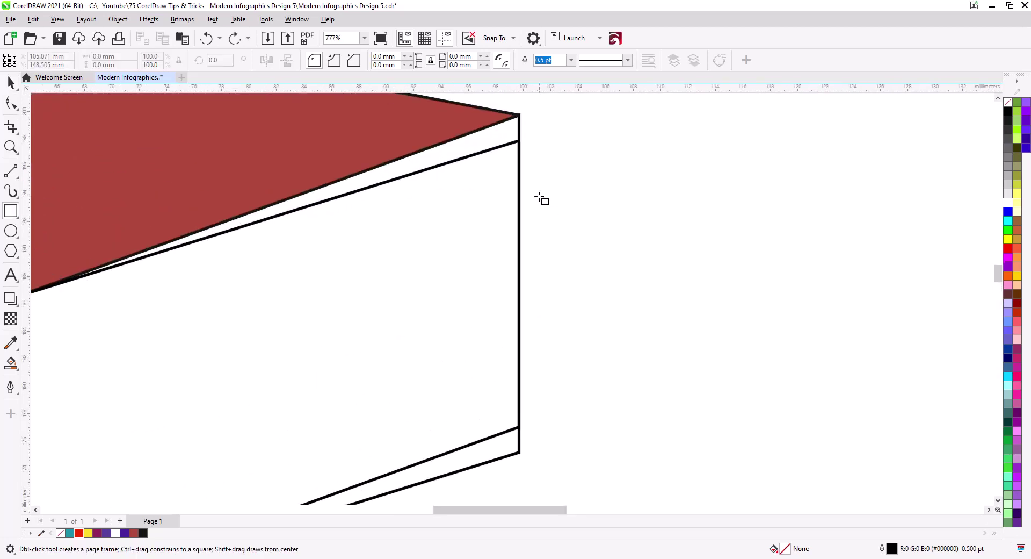
left_click_drag(519, 114, 604, 428)
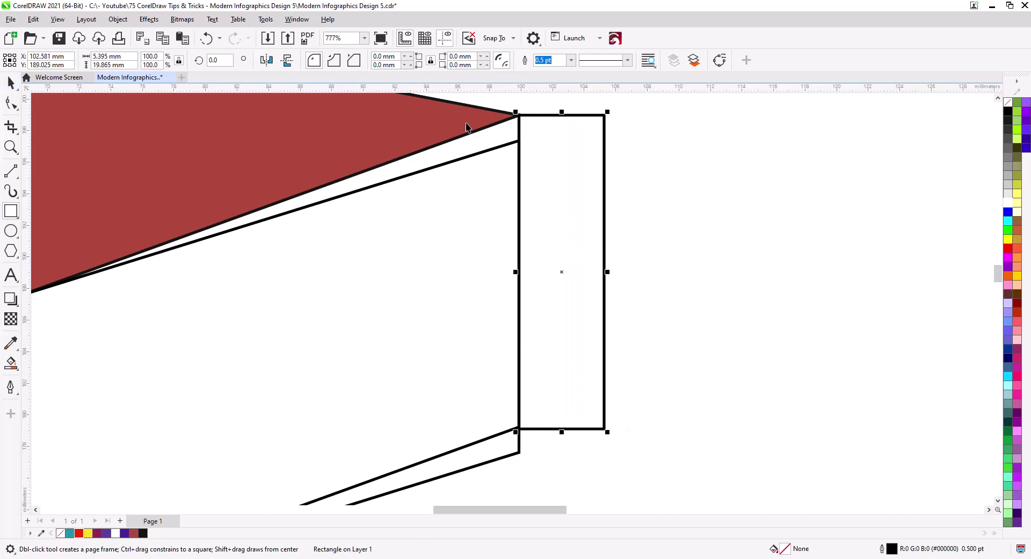
key("space")
left_click_drag(520, 117, 519, 144)
Convert the narrow rectangle to a curve and raise its lower nodes to meet the skewed copy's lower outer corner.
left_click_drag(571, 348, 594, 278)
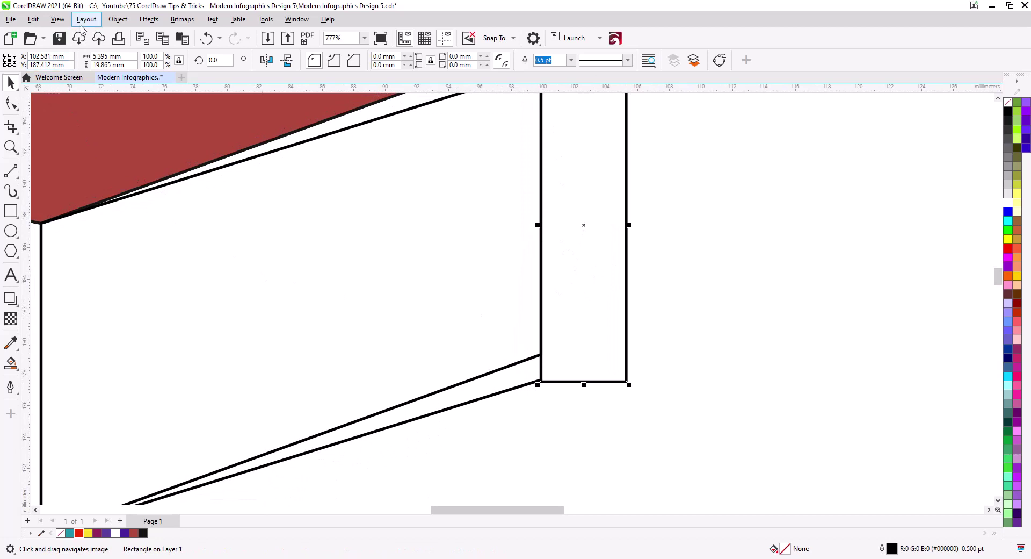
left_click(119, 19)
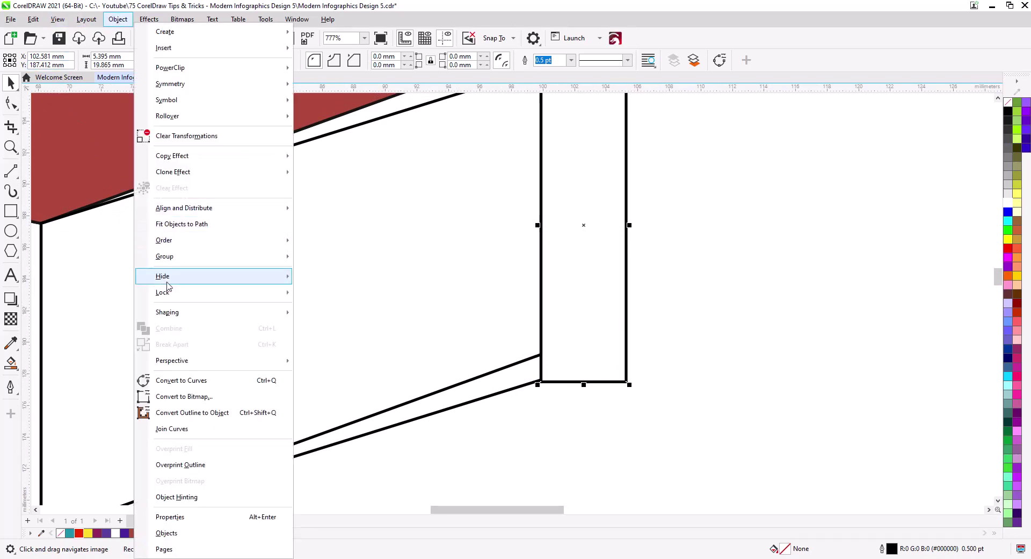
mouse_move(184, 313)
left_click(320, 312)
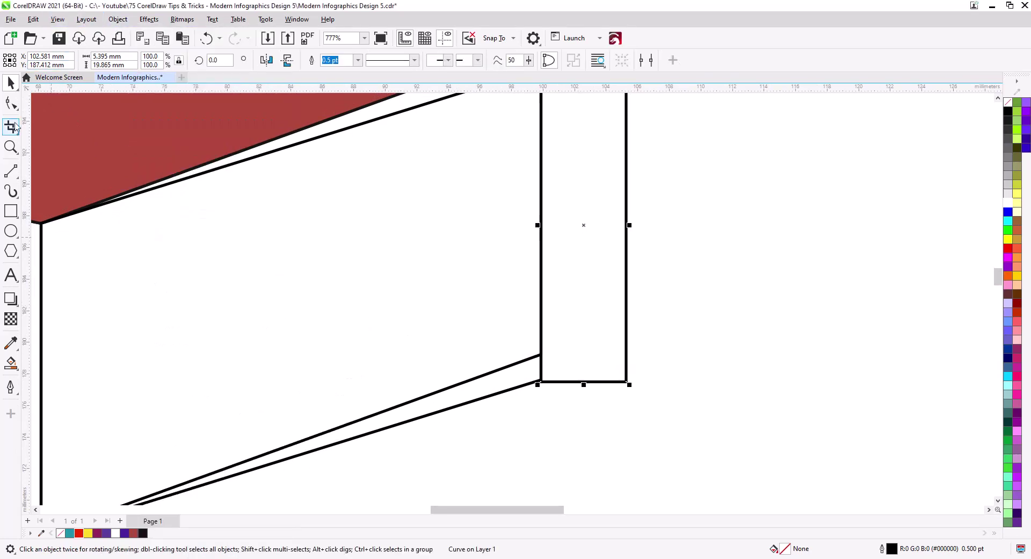
left_click(11, 103)
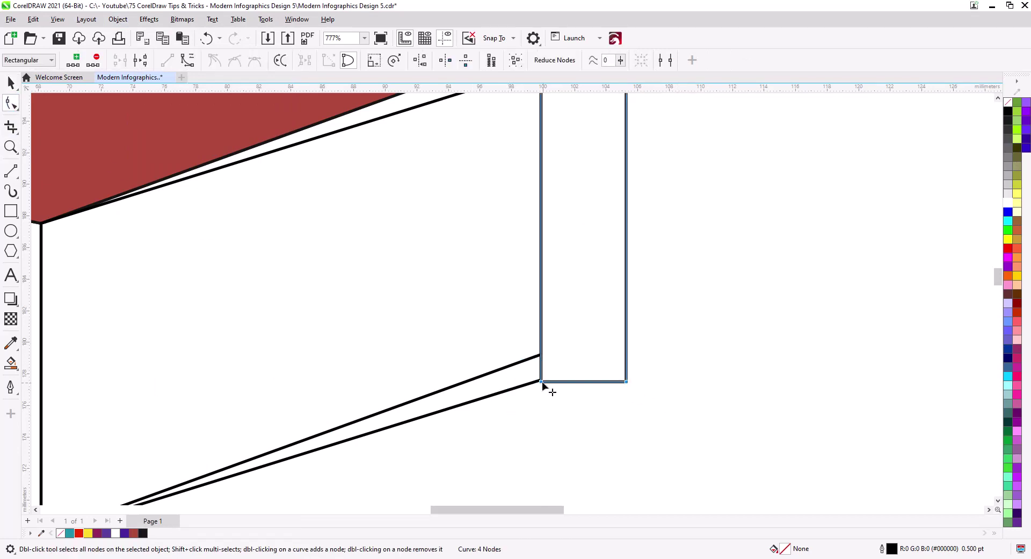
left_click_drag(541, 383, 541, 379)
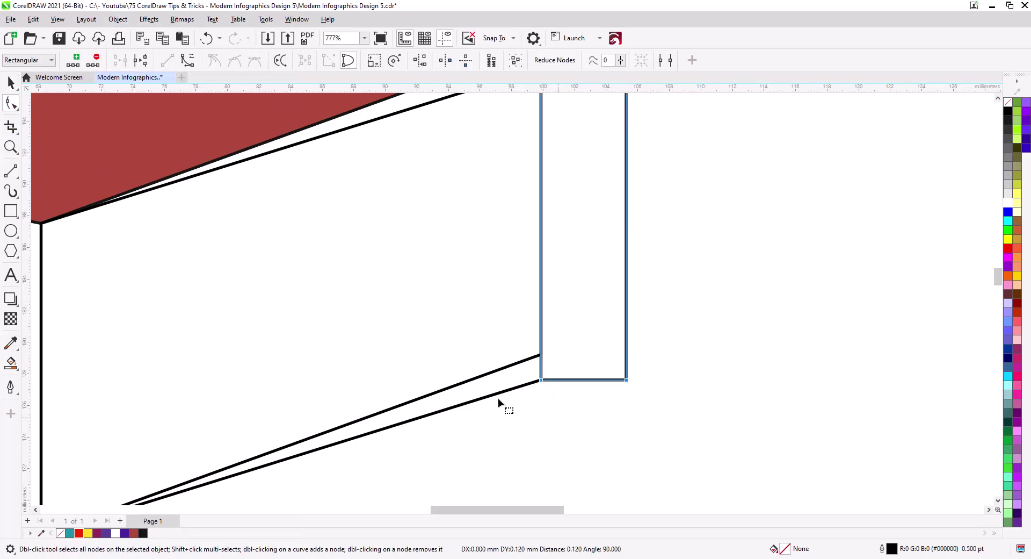
Extend the narrow rectangle's outer edge toward the page's right side, making the banner about 105 mm wide.
scroll(458, 340, "down", 1)
left_click_drag(455, 315, 390, 305)
scroll(387, 299, "down", 1)
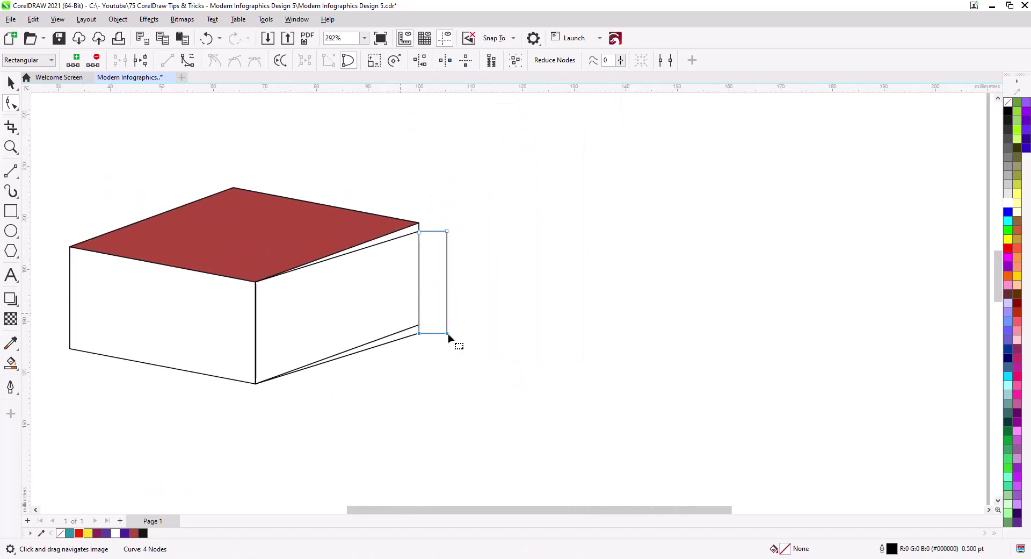
left_click_drag(484, 353, 440, 263)
left_click_drag(449, 335, 965, 361)
Add a midpoint node on the banner's right edge and pull it about 10 mm inward to form a ribbon notch.
left_click_drag(658, 375, 636, 376)
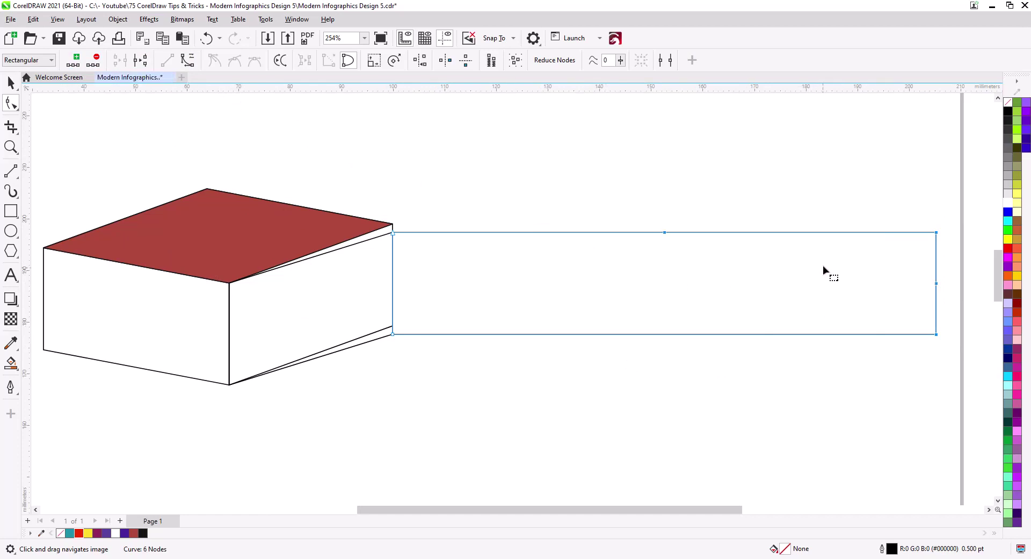
left_click(936, 284)
left_click_drag(936, 284, 885, 284)
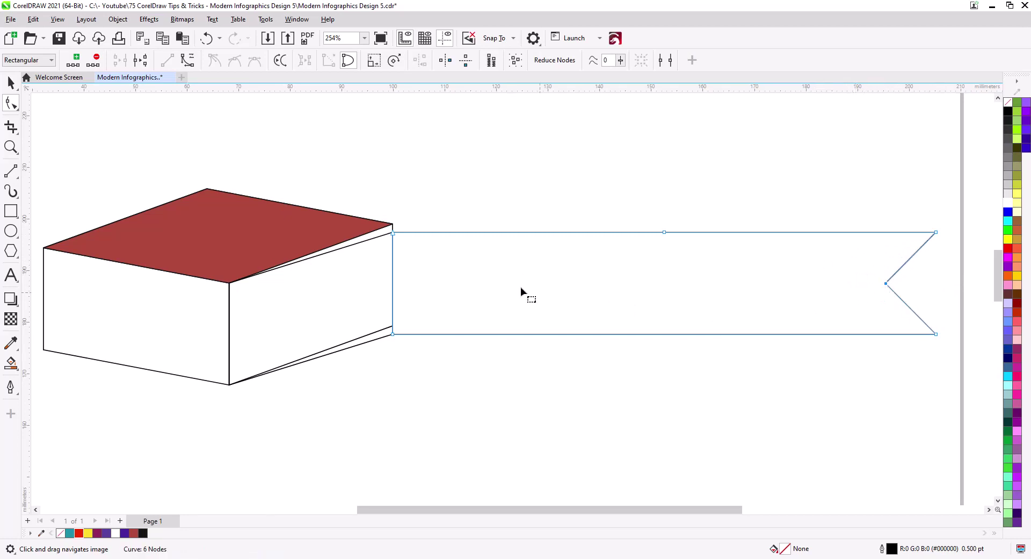
left_click(11, 82)
left_click(398, 131)
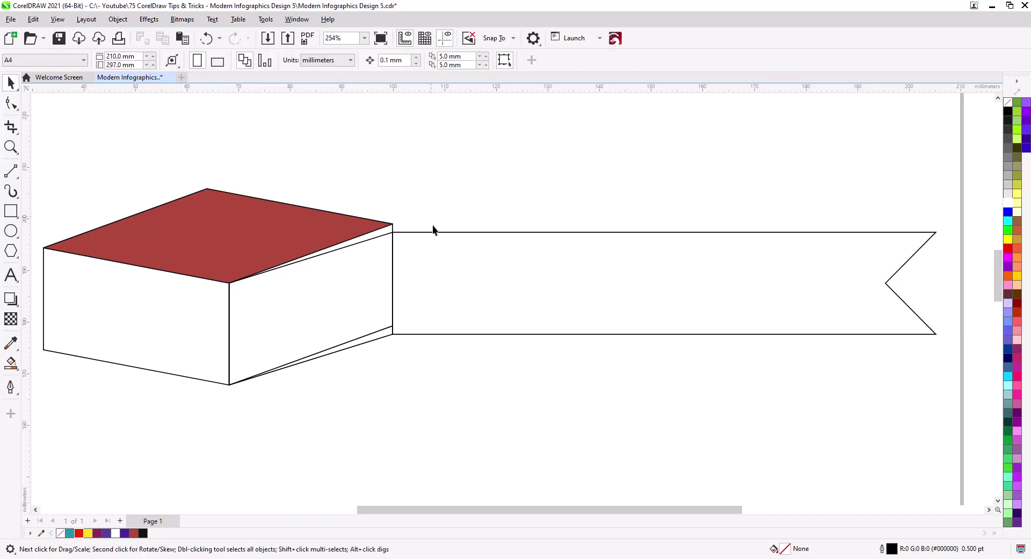
Weld the notched banner and the skewed copy of the right panel into one shape.
left_click(394, 278)
left_click(360, 265, "shift")
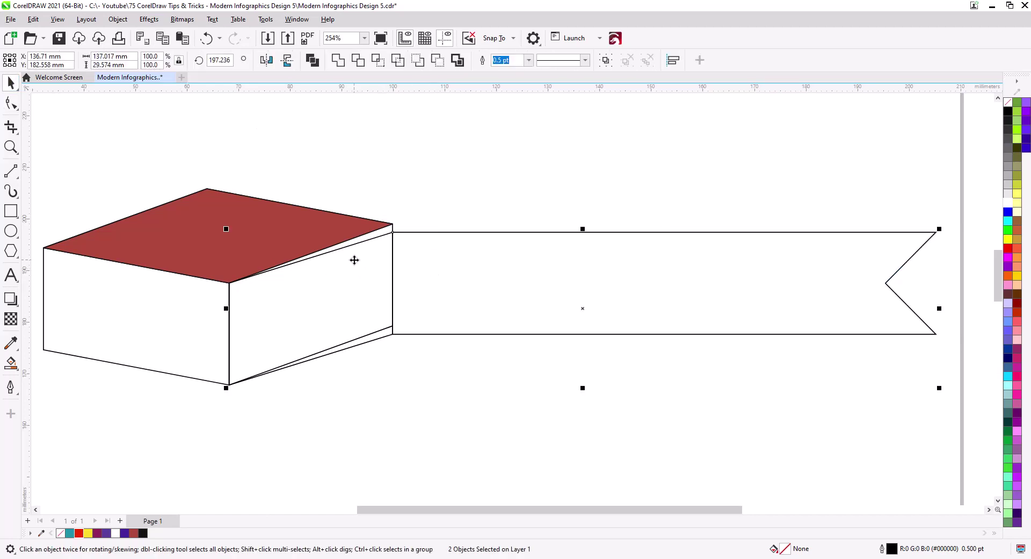
left_click(338, 60)
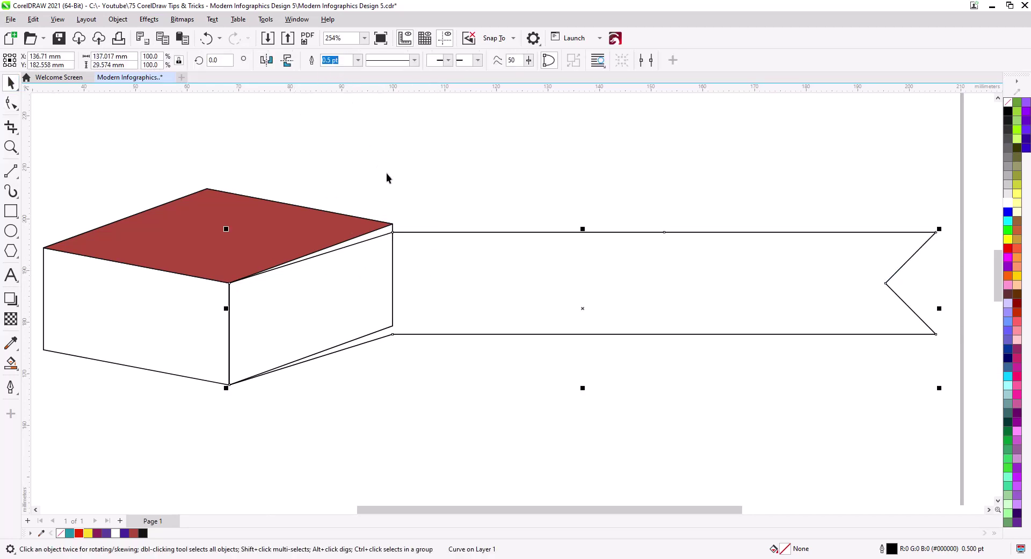
Fillet the banner's lower bend, where it meets the box's right side, with a 10 mm radius.
left_click(12, 103)
scroll(401, 265, "up", 1)
left_click(382, 218)
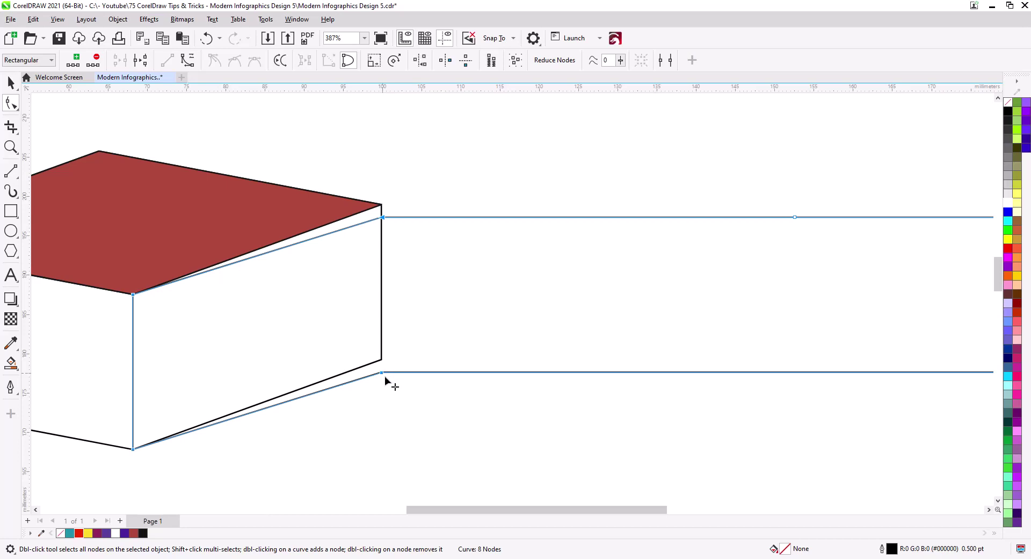
left_click(297, 20)
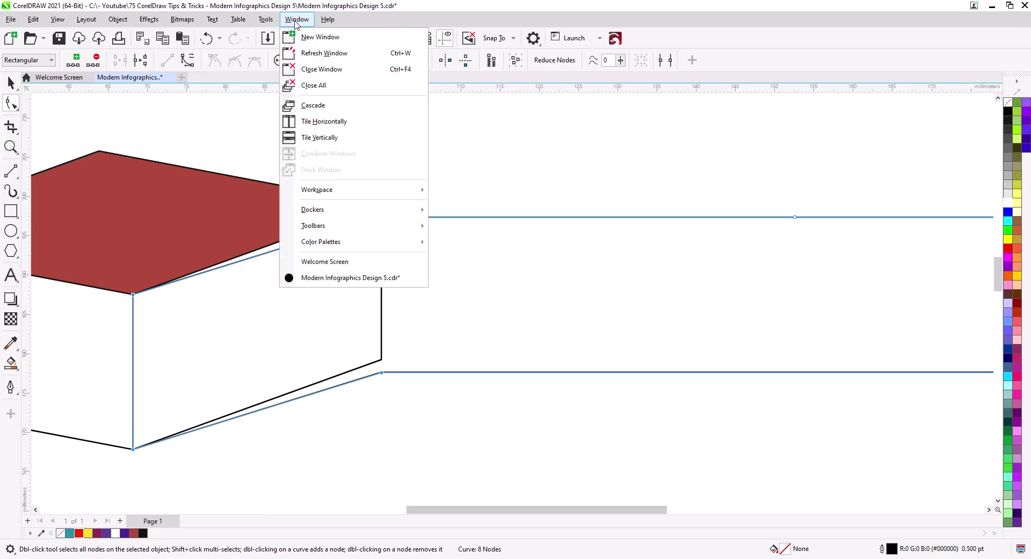
mouse_move(324, 215)
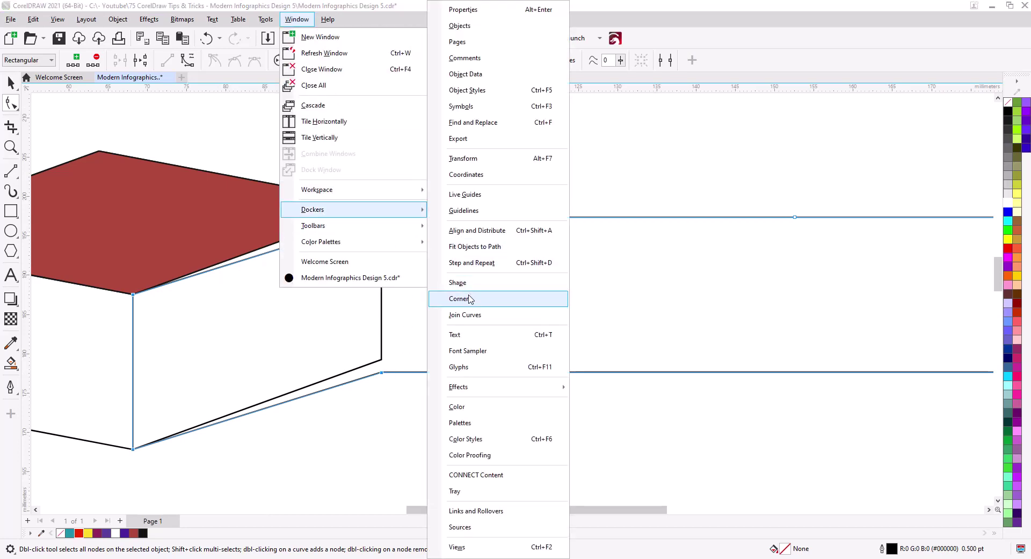
left_click(516, 299)
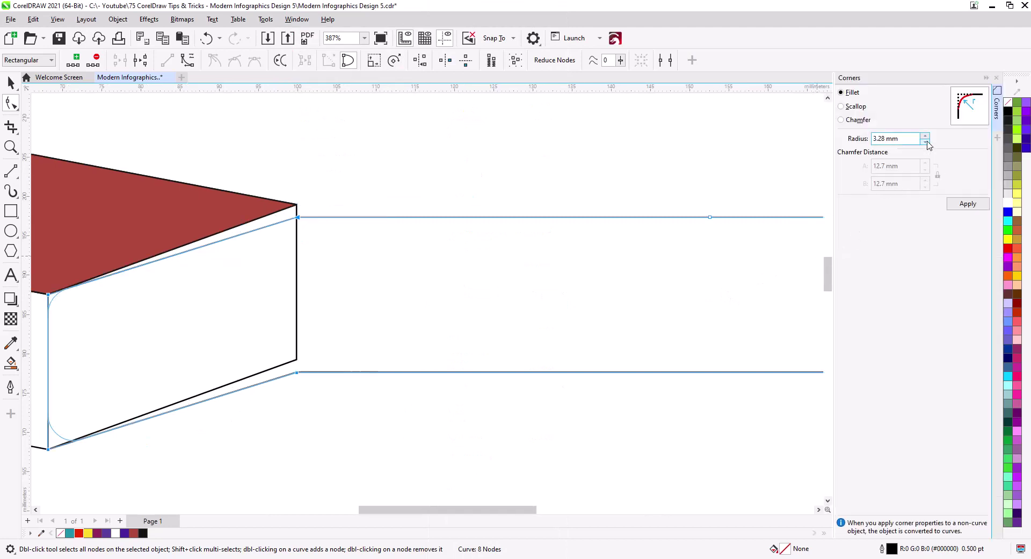
scroll(276, 238, "up", 1)
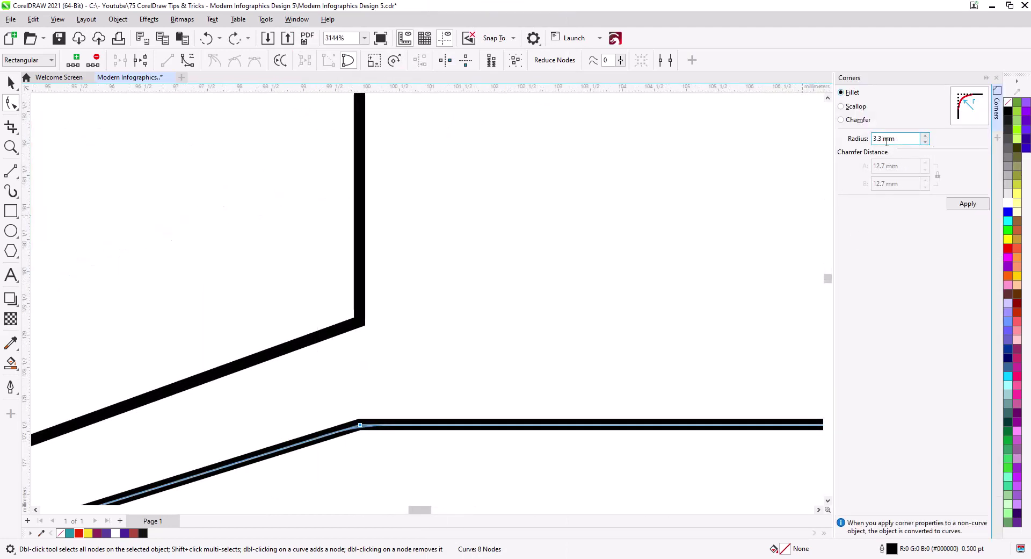
key("Return")
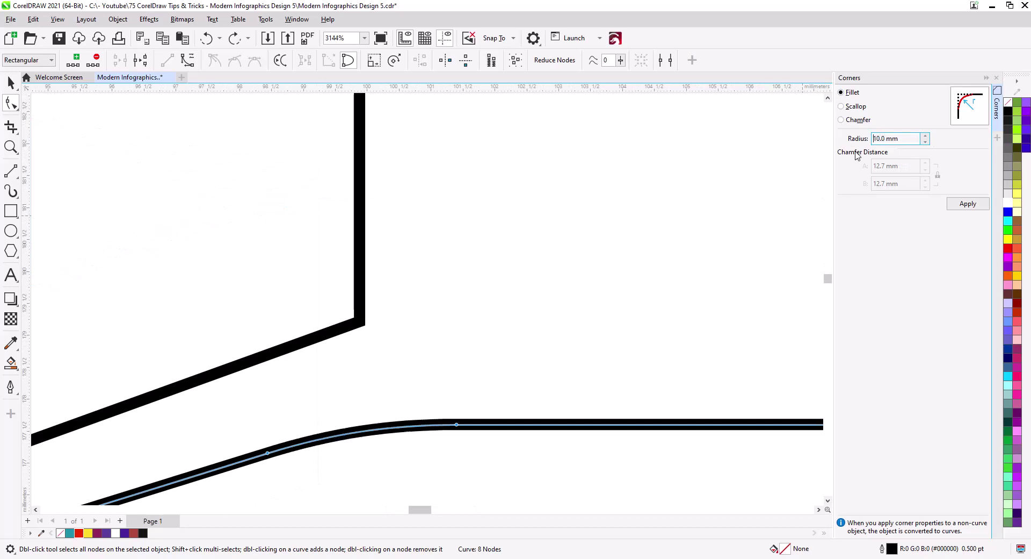
Round the banner's upper bend near the top face's right corner with the same 10 mm fillet.
left_click_drag(520, 170, 571, 382)
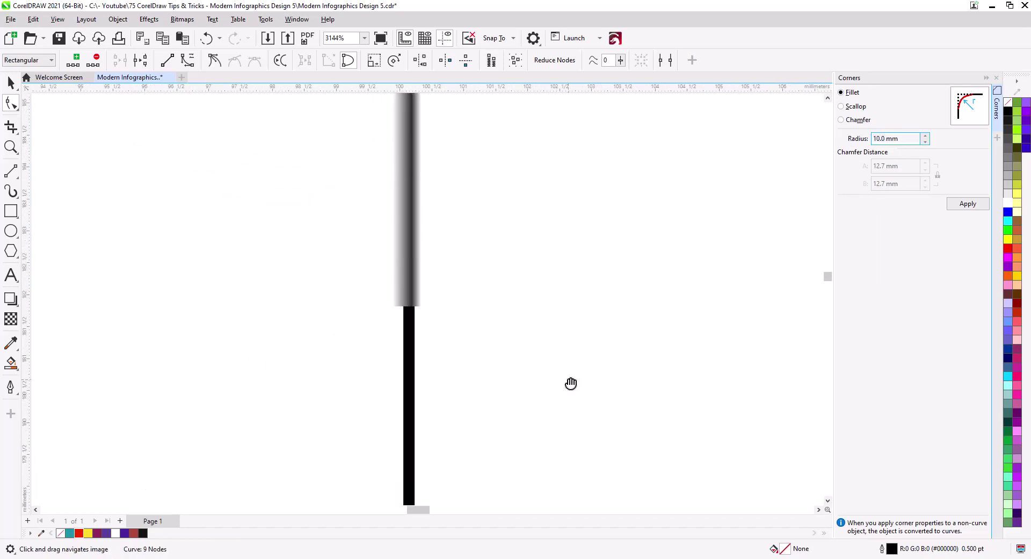
left_click_drag(492, 263, 555, 510)
left_click_drag(548, 298, 577, 506)
left_click_drag(587, 177, 589, 518)
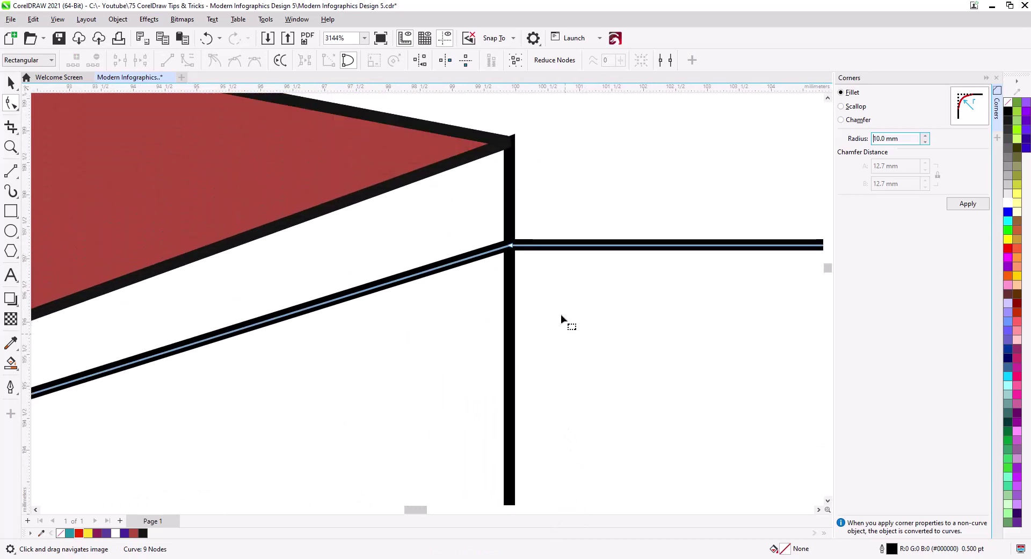
left_click(510, 245)
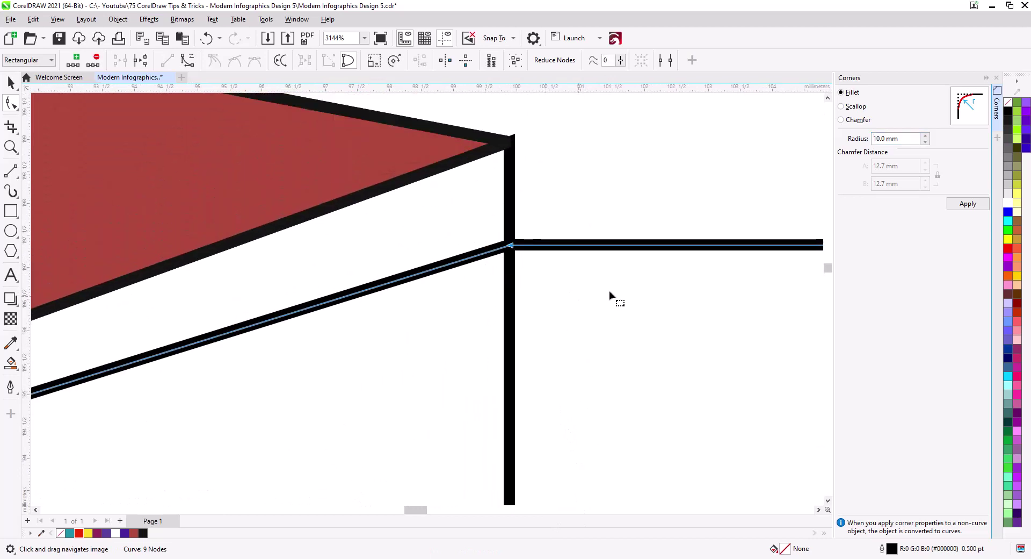
left_click(964, 204)
scroll(547, 242, "down", 5)
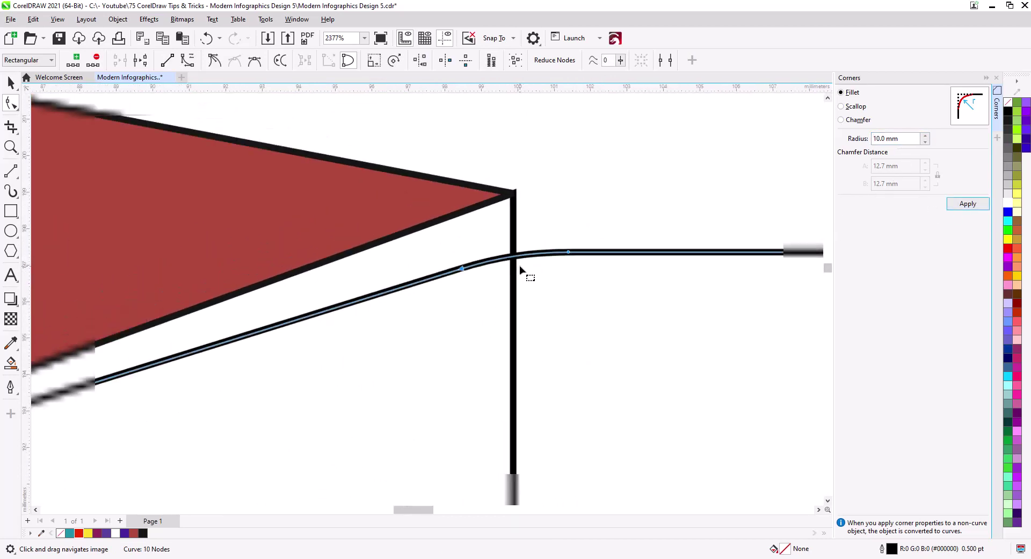
left_click_drag(542, 303, 478, 188)
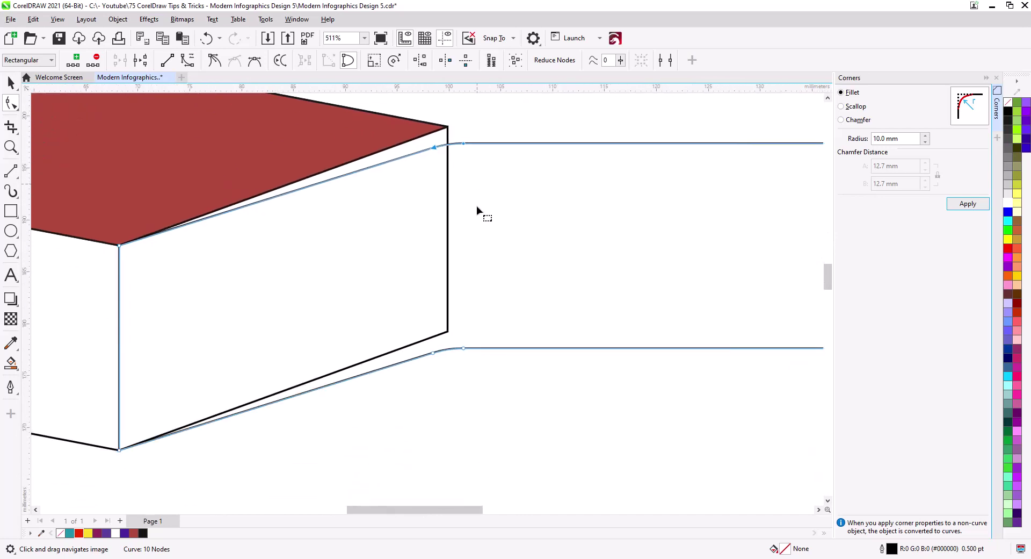
scroll(484, 230, "down", 1)
left_click_drag(491, 231, 470, 283)
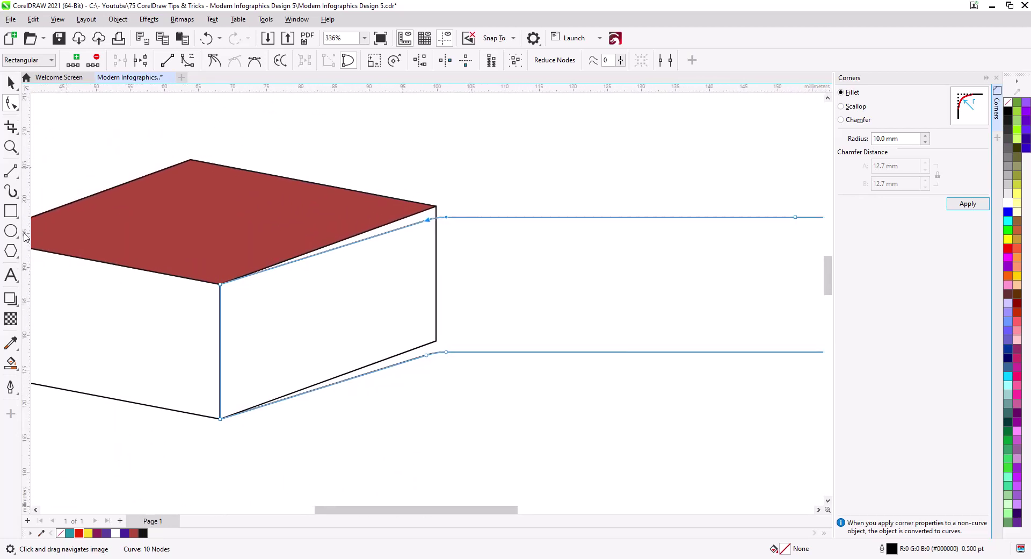
Smart Fill the thin sliver between the top face and the banner's upper edge with the brownish red.
left_click(11, 360)
scroll(422, 220, "up", 3)
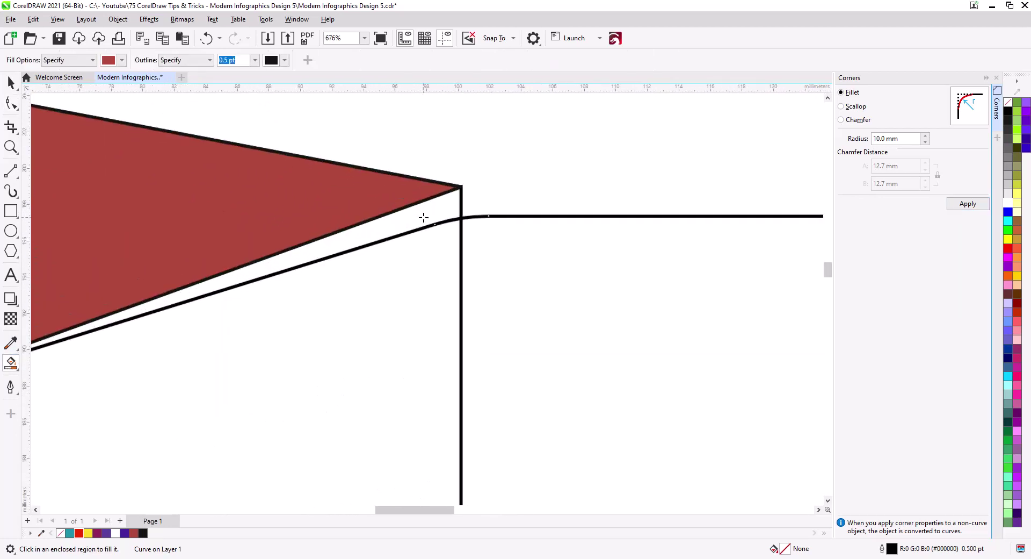
left_click(433, 214)
scroll(283, 193, "down", 3)
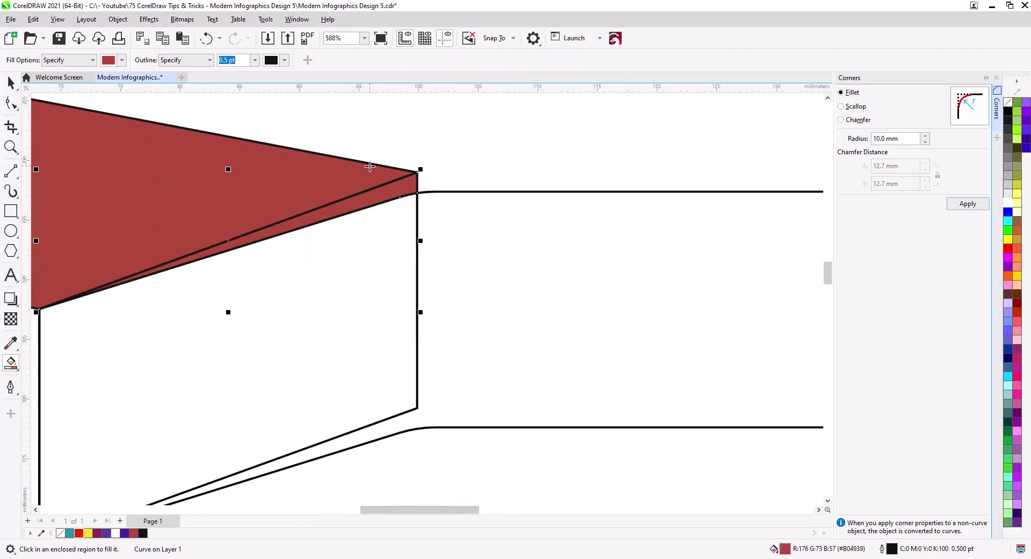
left_click_drag(281, 241, 391, 258)
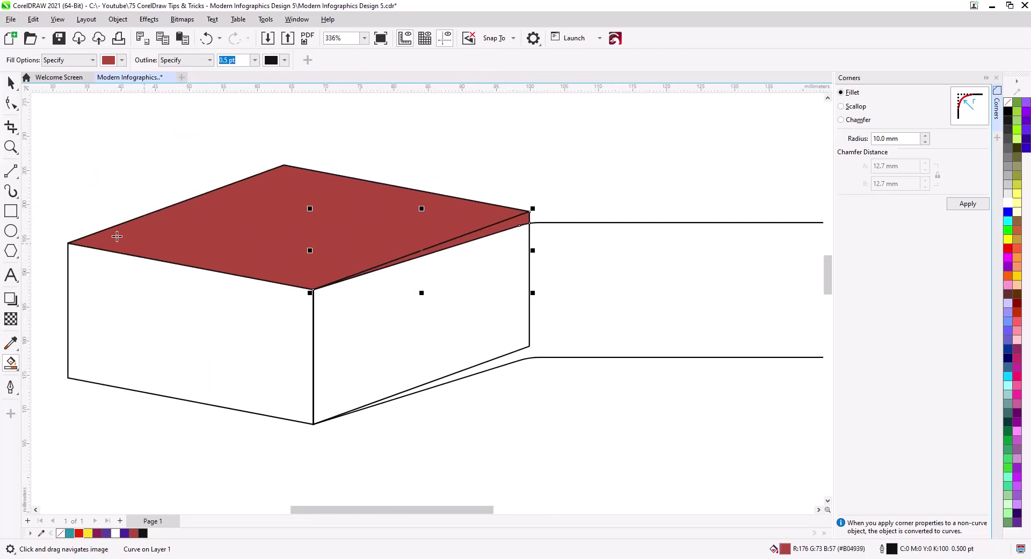
Delete the original right panel rectangle overlapping the banner.
left_click(11, 82)
left_click(529, 337)
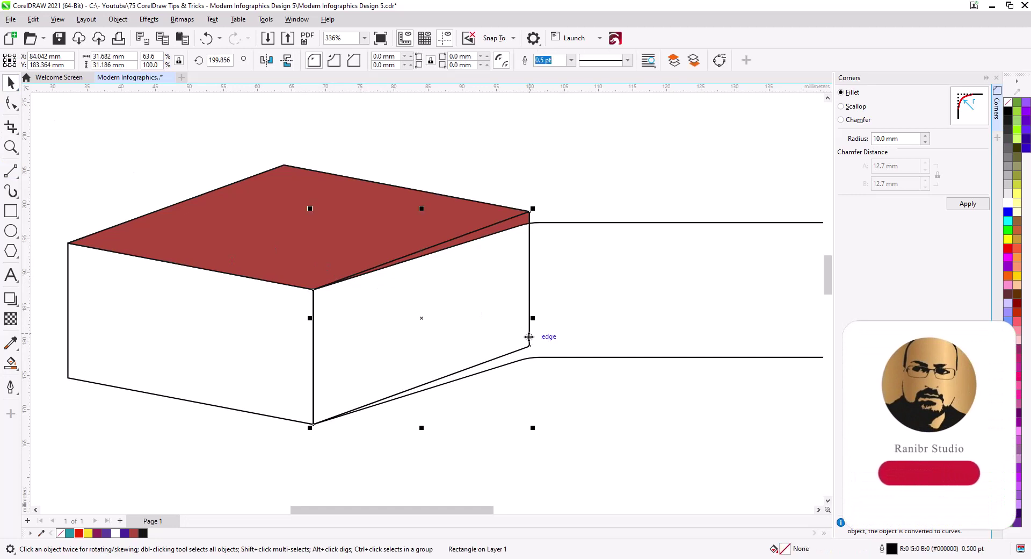
left_click(528, 405)
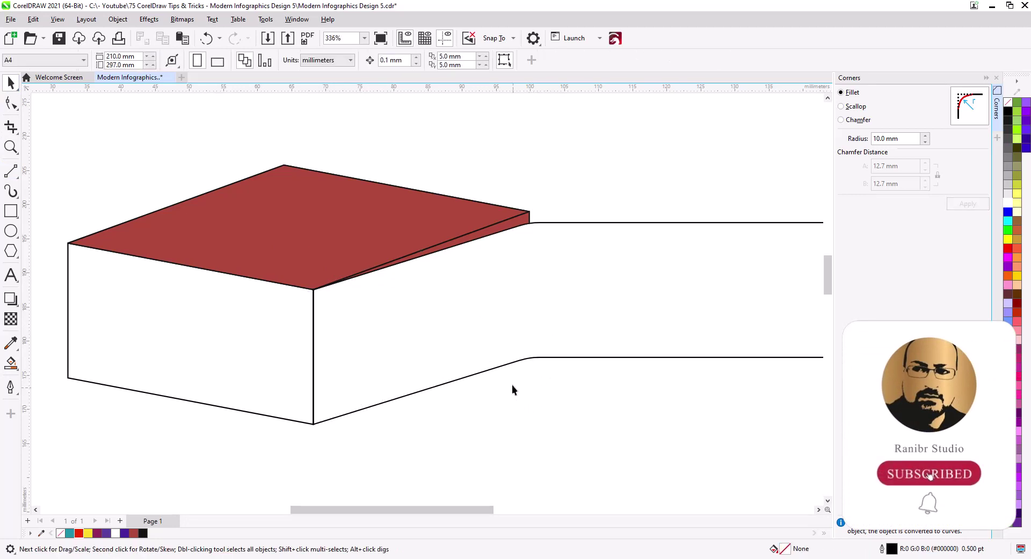
Sample the purple swatch (#48229B) and apply it to the top face, left panel, banner and thin sliver.
scroll(511, 385, "down", 1)
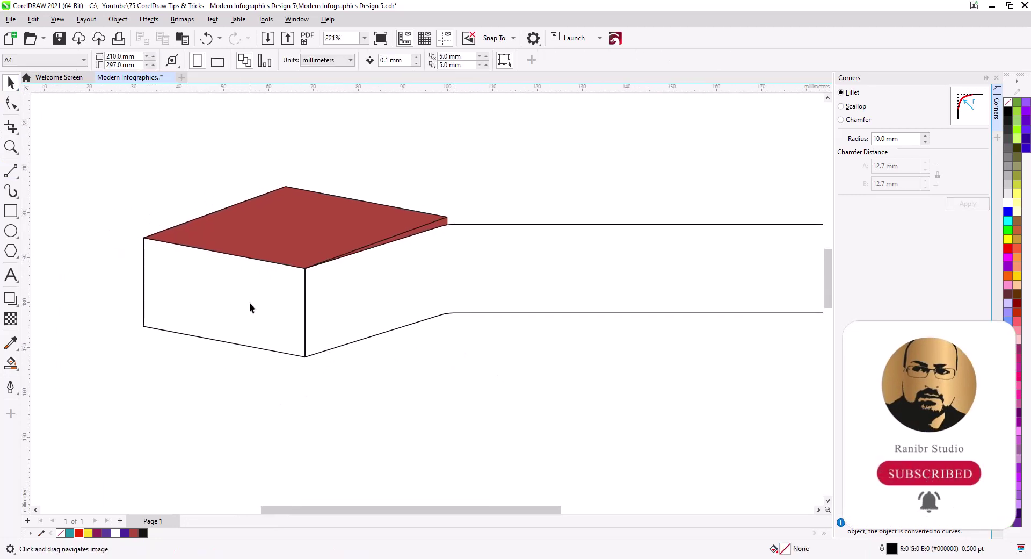
mouse_move(517, 359)
left_mouse_down()
mouse_move(333, 348)
mouse_move(523, 356)
left_mouse_up()
scroll(371, 349, "down", 1)
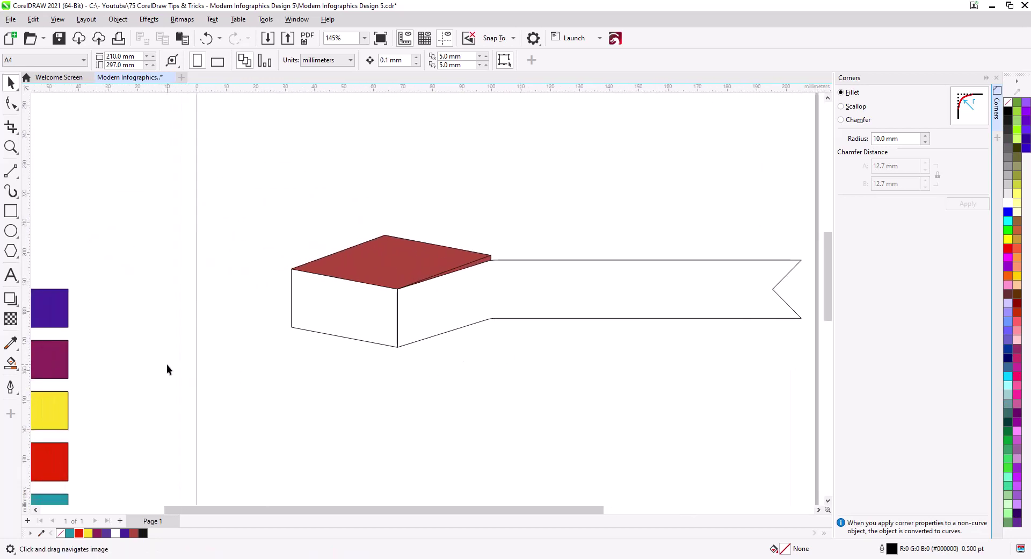
left_click(40, 317)
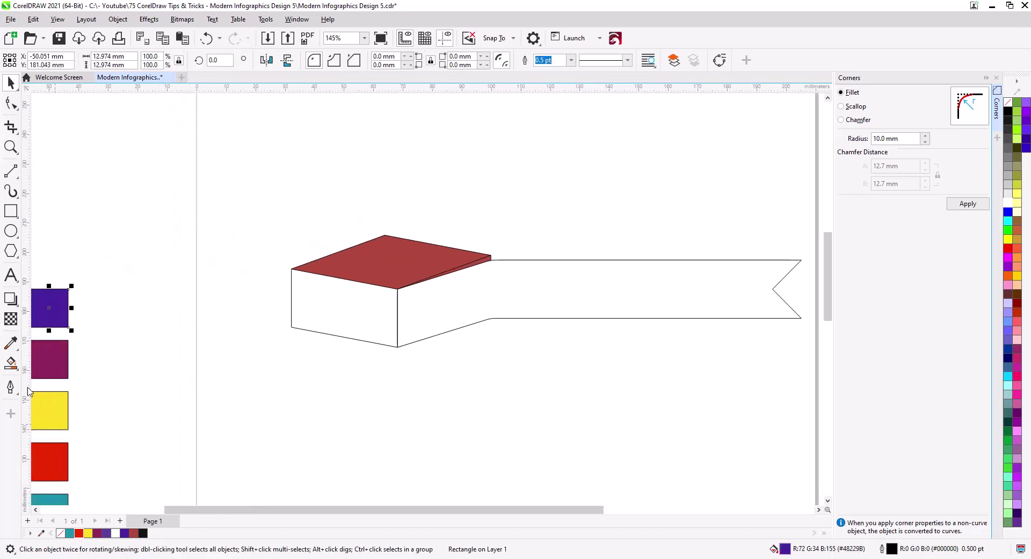
left_click(11, 343)
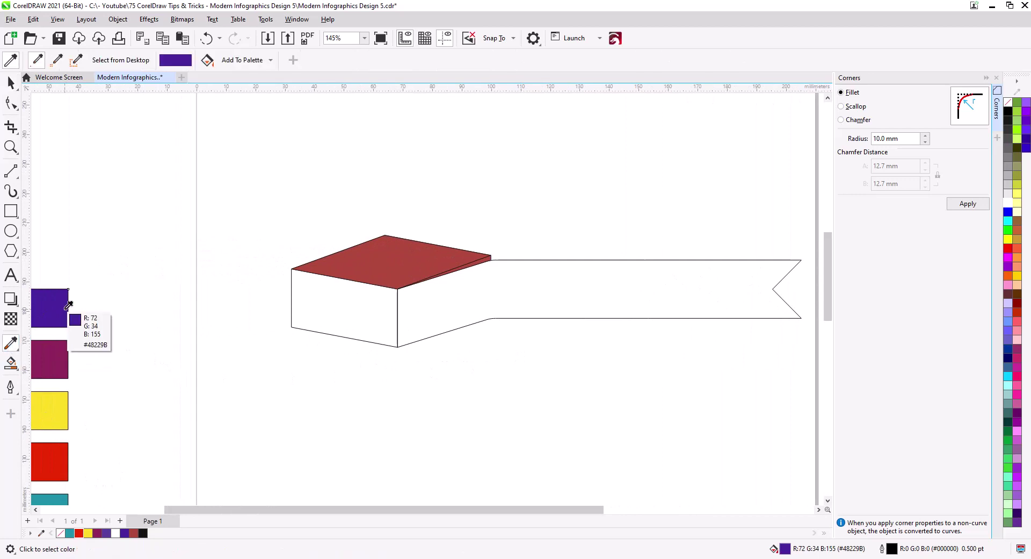
left_click(352, 264)
left_click(341, 296)
left_click(453, 295)
scroll(476, 272, "up", 2)
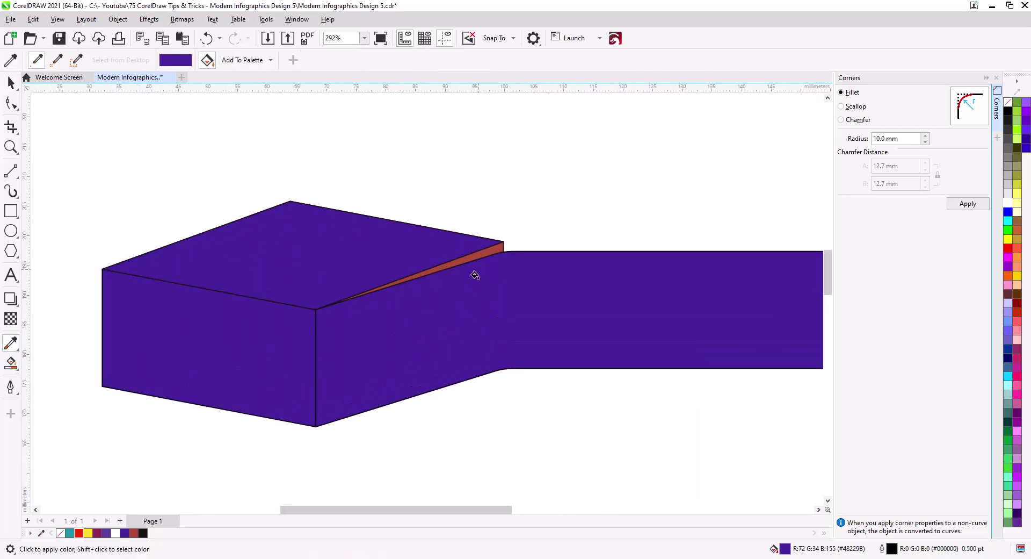
scroll(474, 275, "up", 2)
left_click(486, 236)
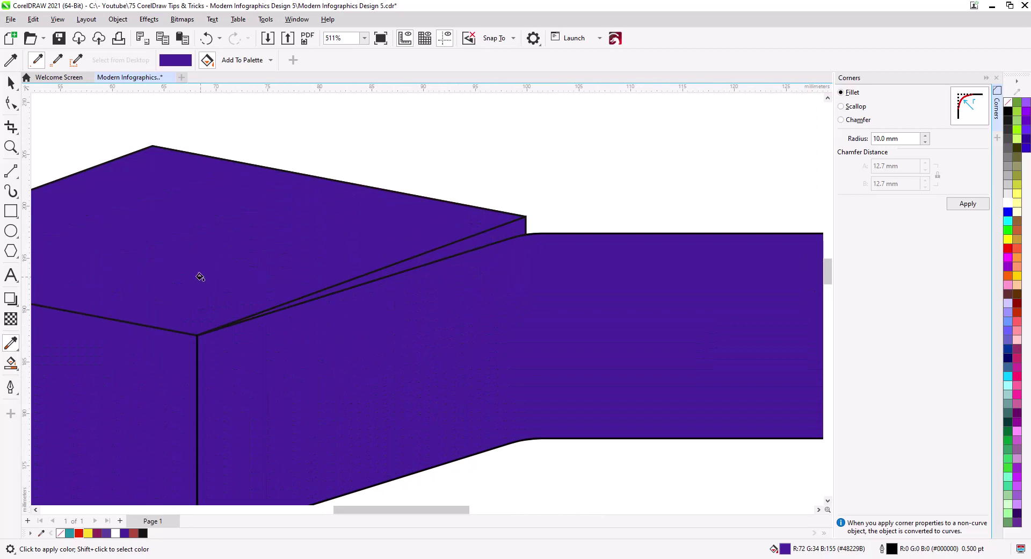
Give the top face a linear fountain fill from its left edge to its right edge, skewed parallel to those edges.
left_click(11, 82)
scroll(306, 257, "down", 4)
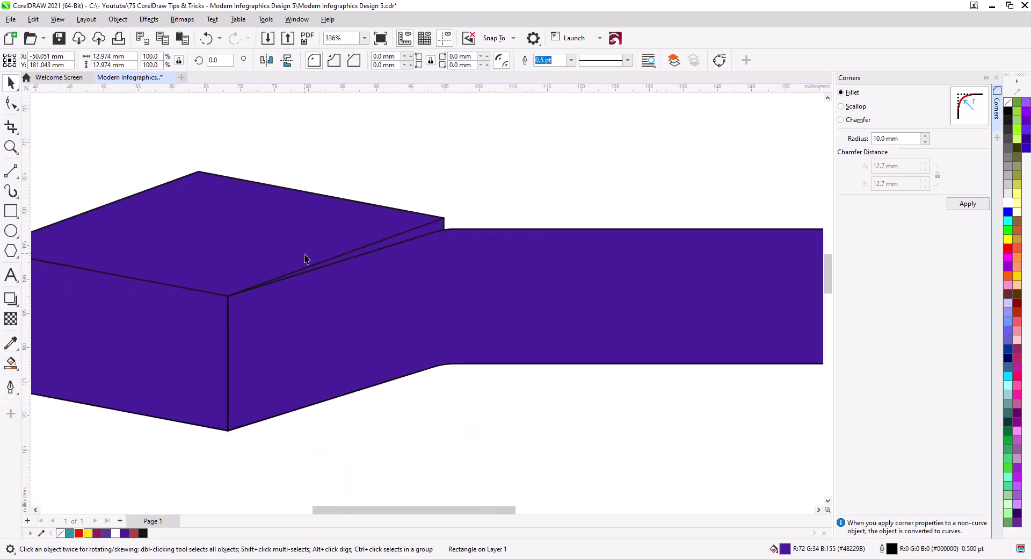
left_click(278, 293)
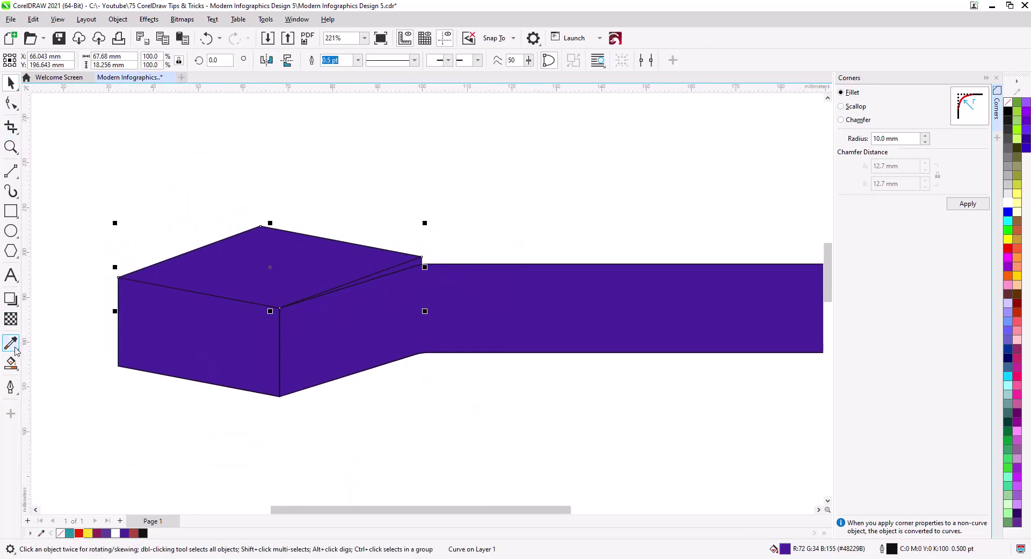
left_click(10, 364)
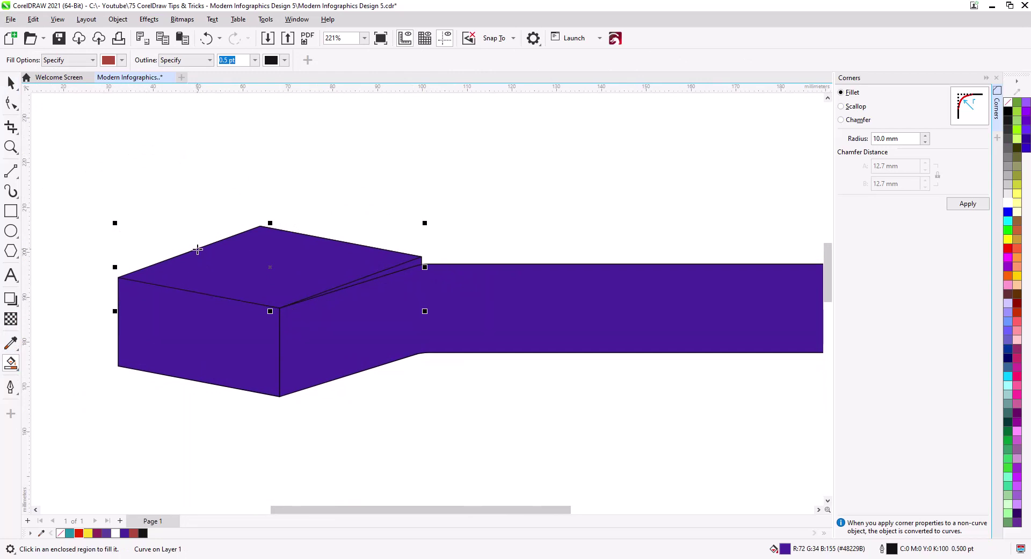
left_click(10, 364)
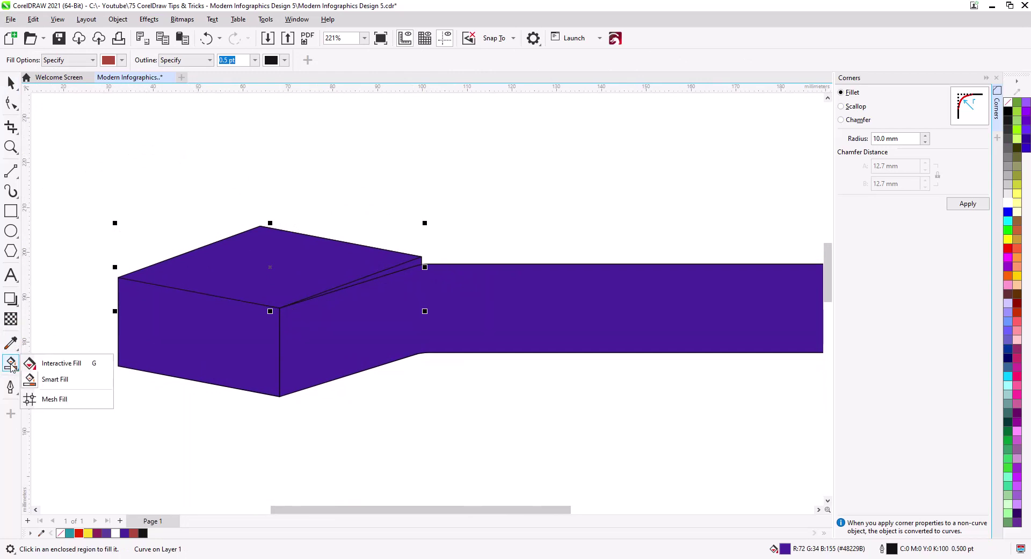
left_click(51, 363)
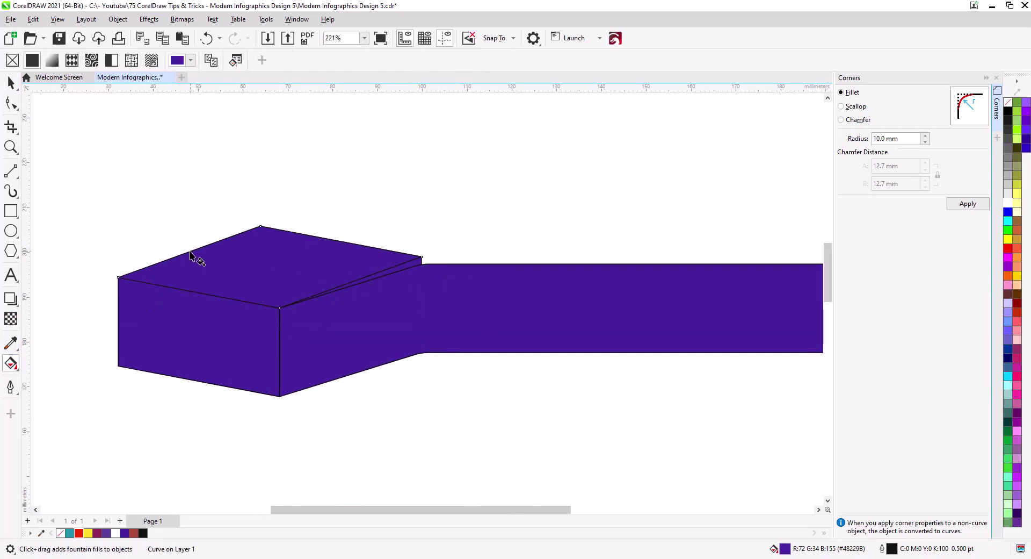
left_click_drag(189, 251, 338, 287)
left_click_drag(227, 101, 328, 202)
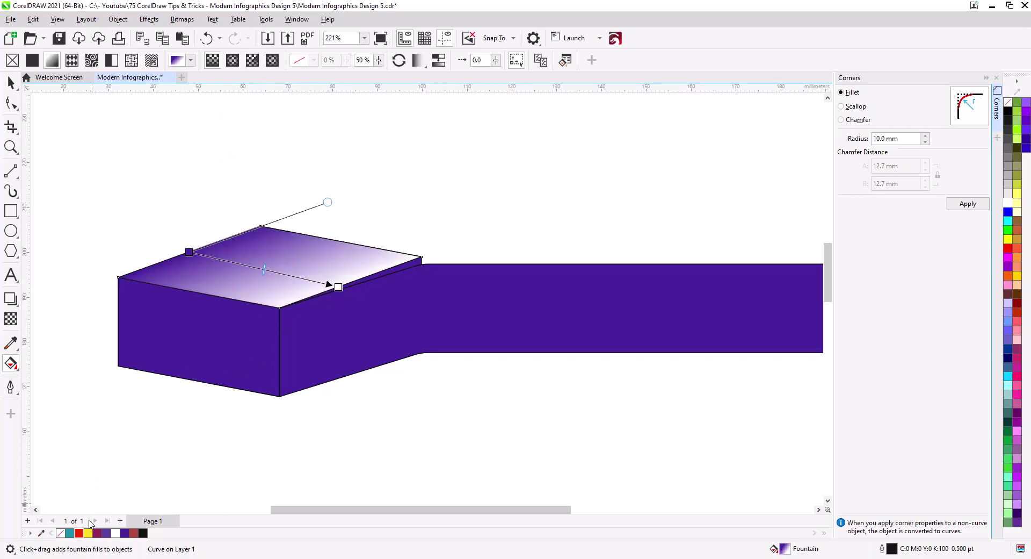
Set the top face gradient's end colour to light purple (C56 M63 Y0 K0), sampled from the gradient itself.
left_click_drag(144, 486, 207, 483)
left_click(411, 294)
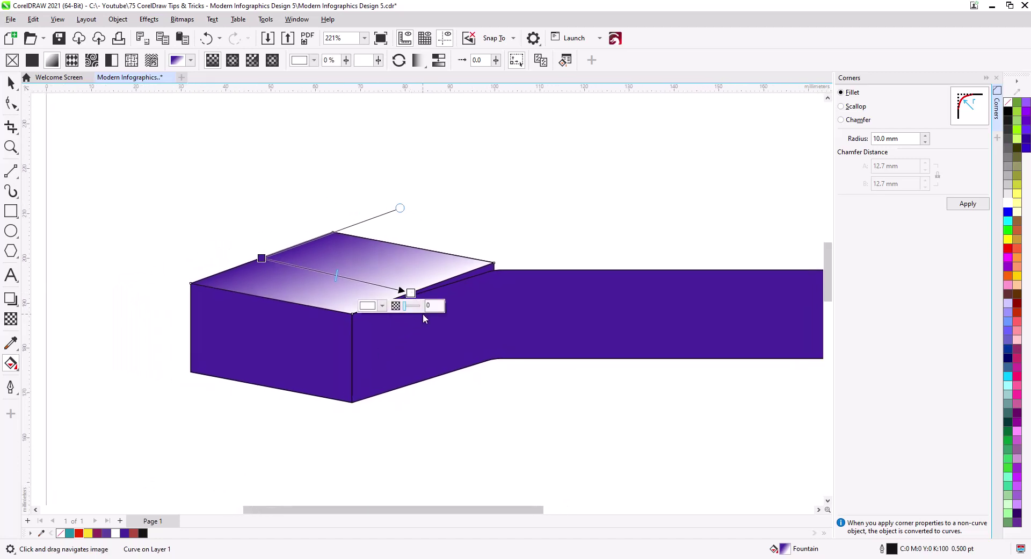
left_click(383, 306)
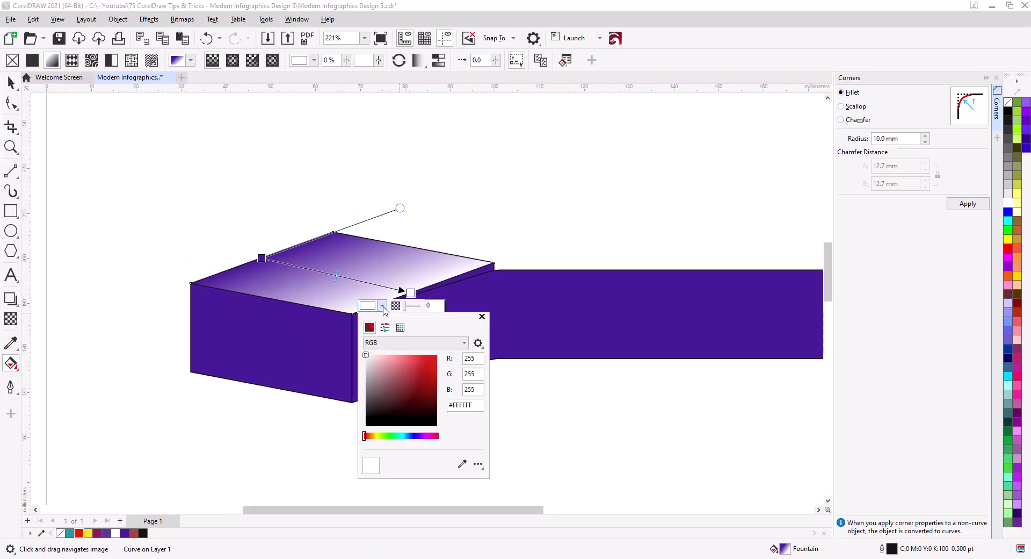
left_click(462, 465)
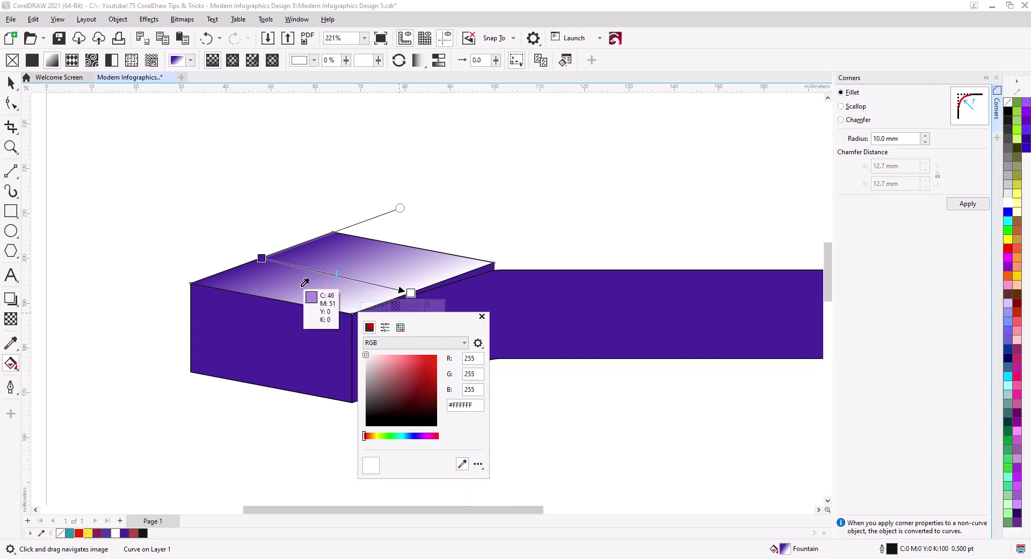
left_click(283, 281)
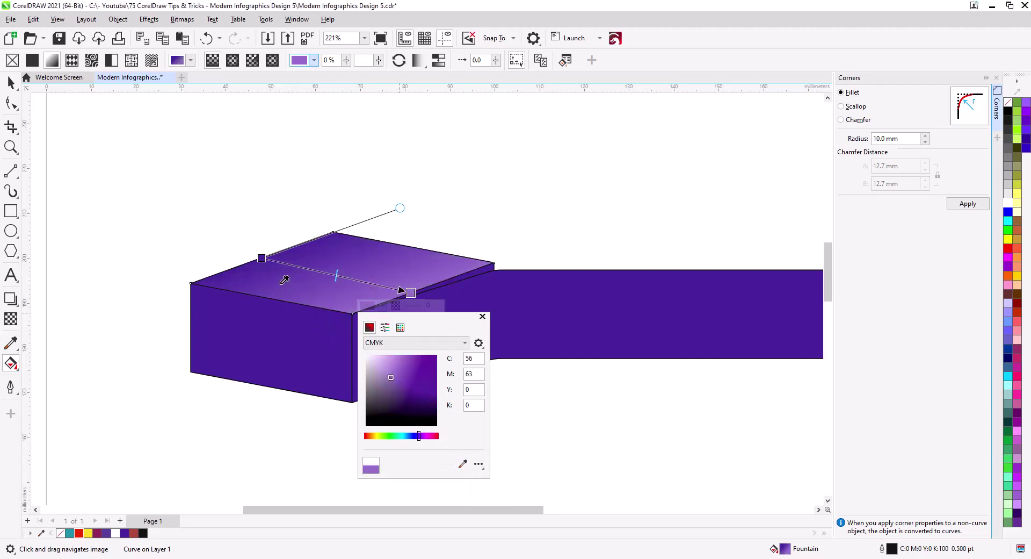
left_click(483, 317)
Give the left panel a linear fountain fill from its left edge to its right edge, skewed parallel to its vertical edges.
left_click(240, 343)
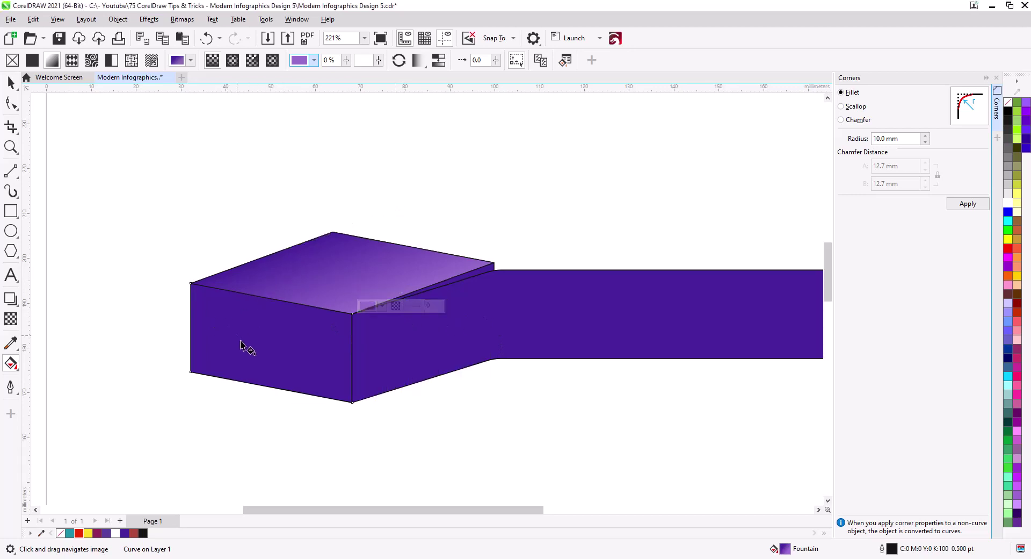
left_click_drag(192, 327, 352, 352)
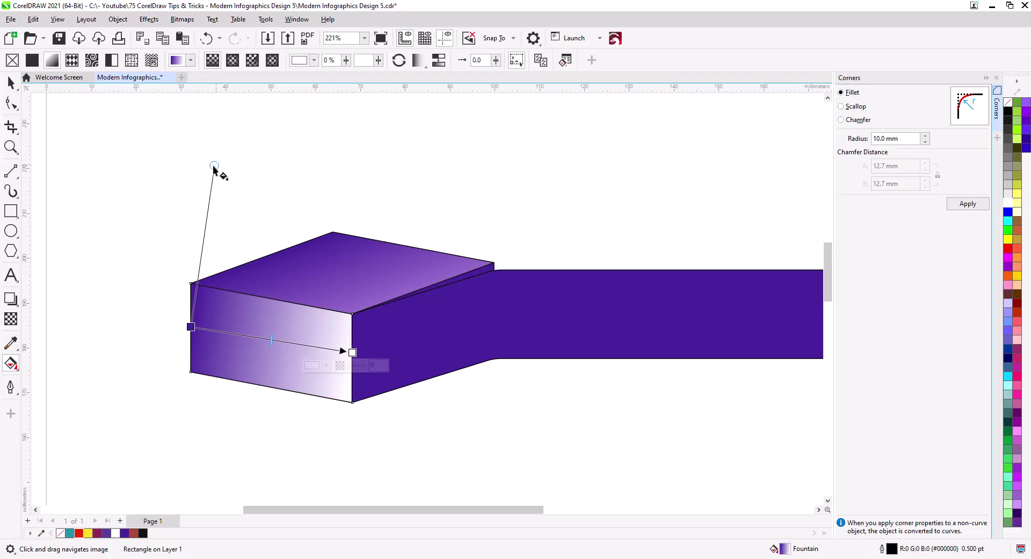
left_click_drag(214, 166, 189, 175)
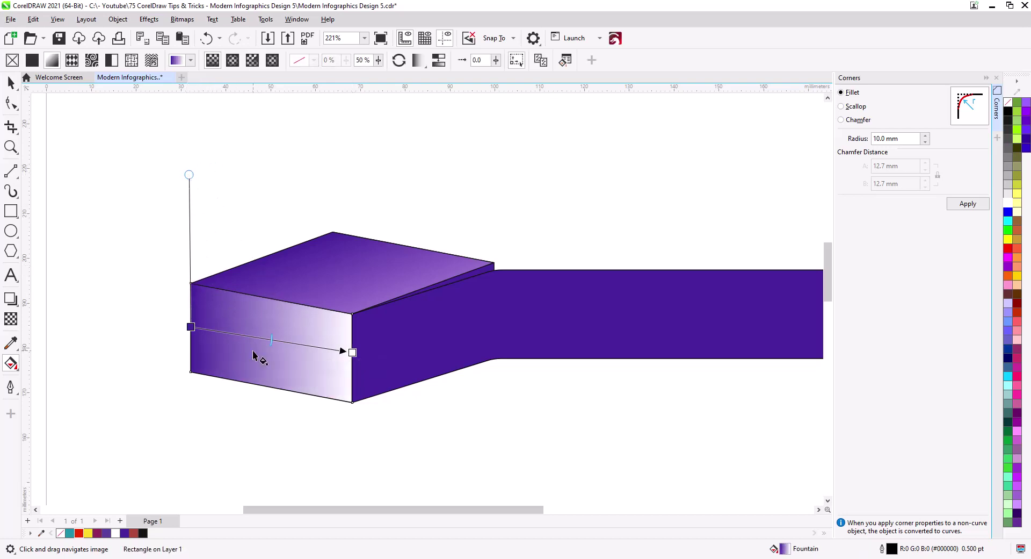
Set the left panel gradient's end colour to light purple (C59 M65 Y0 K0), sampled from the top face.
left_click(352, 352)
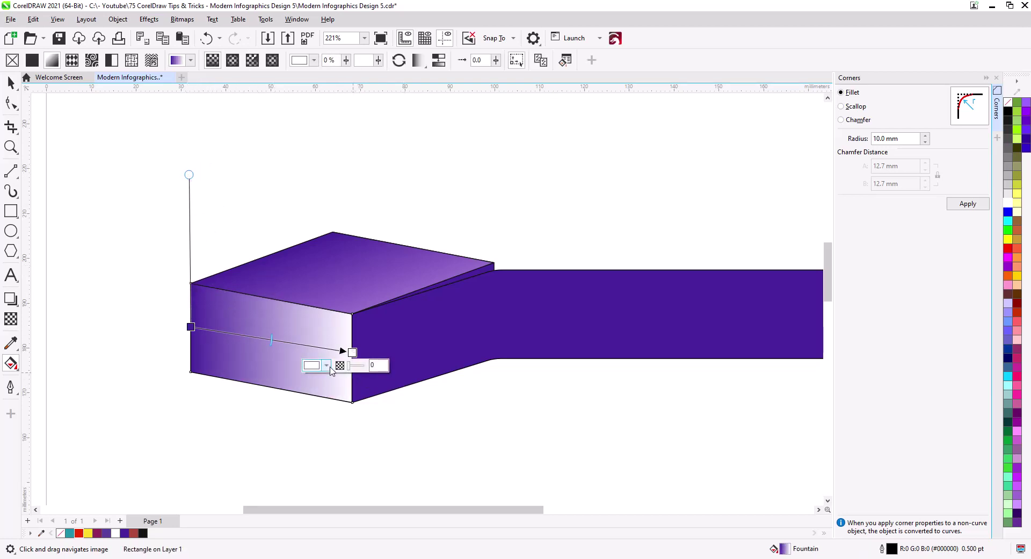
left_click(327, 366)
left_click(406, 524)
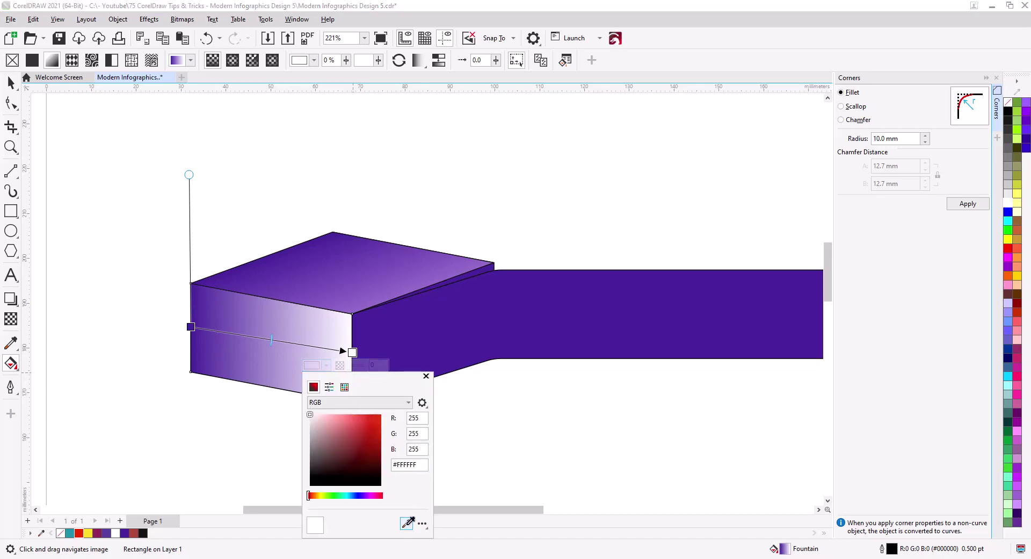
left_click(449, 272)
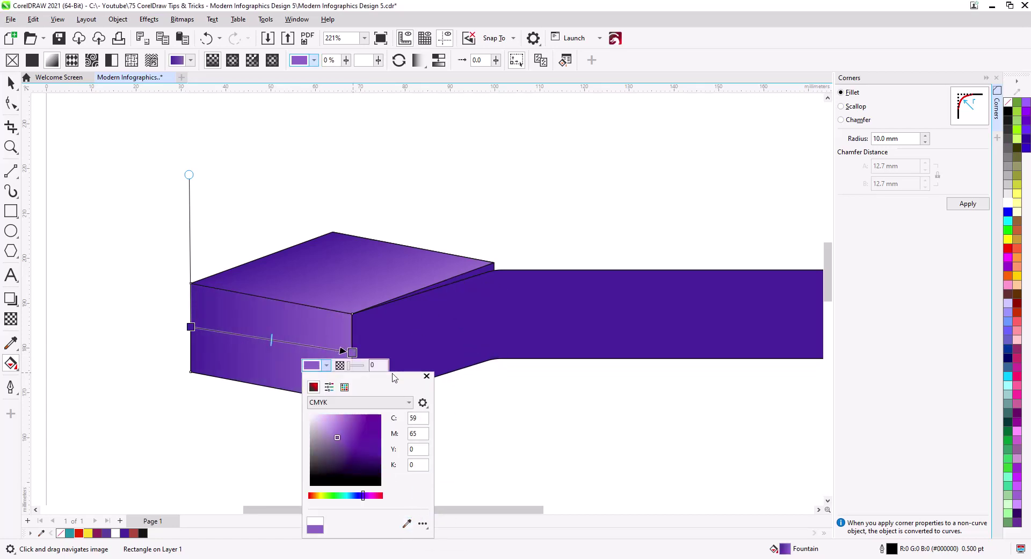
left_click(427, 376)
Give the banner a linear fountain fill from its box edge to the notched end, ending in sampled light purple (C57 M64 Y0).
left_click(421, 350)
left_click_drag(472, 380, 215, 366)
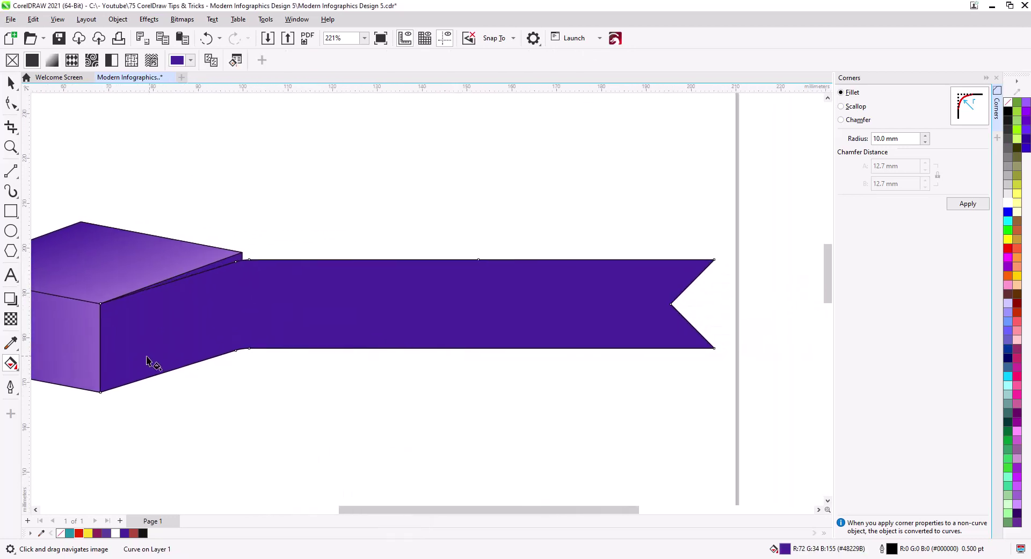
left_click_drag(102, 342, 708, 341)
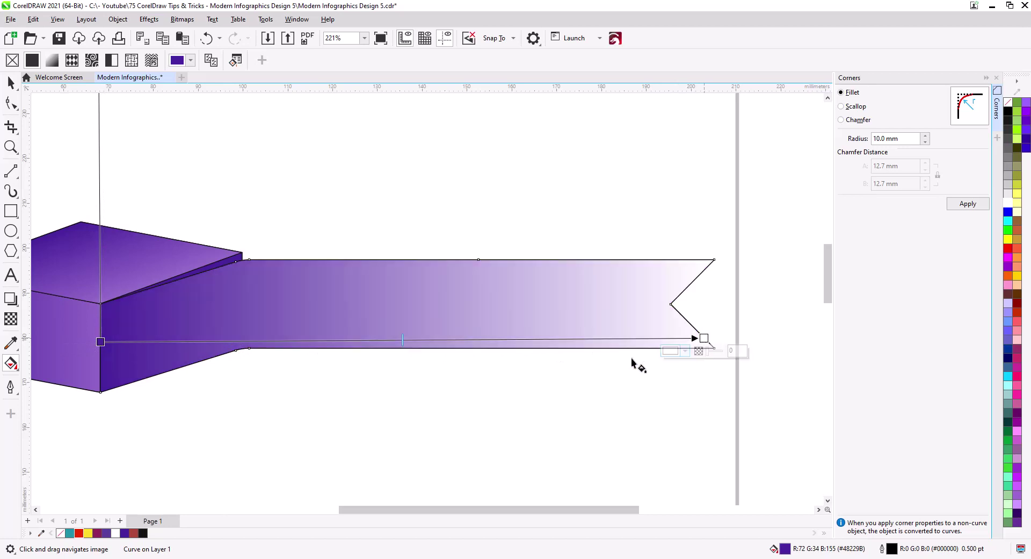
left_click(685, 351)
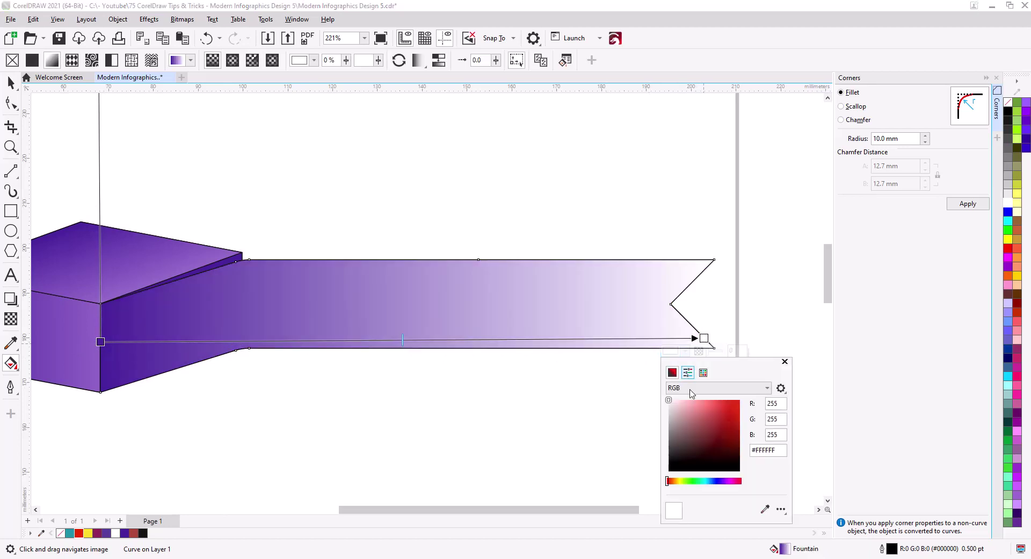
left_click(765, 509)
left_click(230, 269)
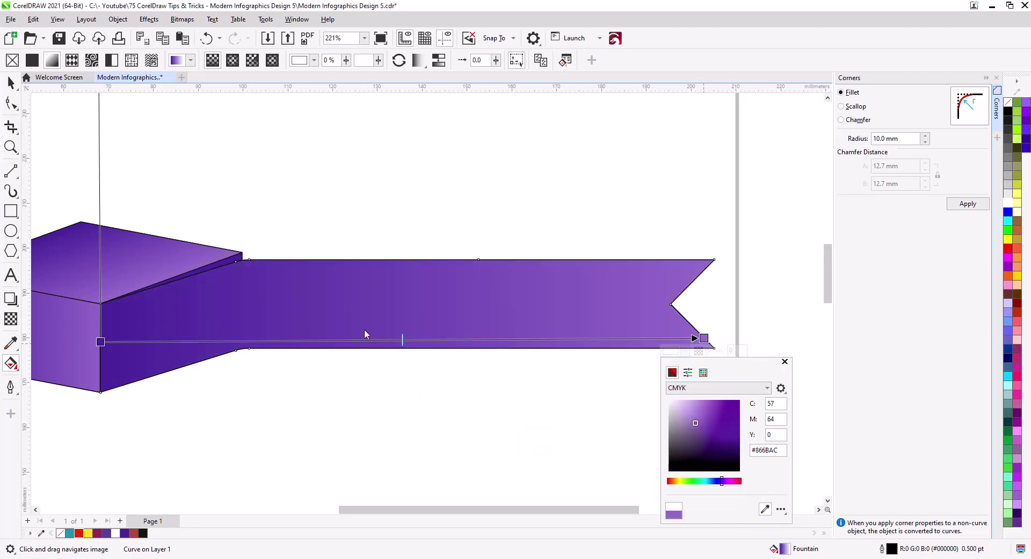
Add an intermediate colour node to the banner gradient and change its start colour to light purple.
left_click(100, 343)
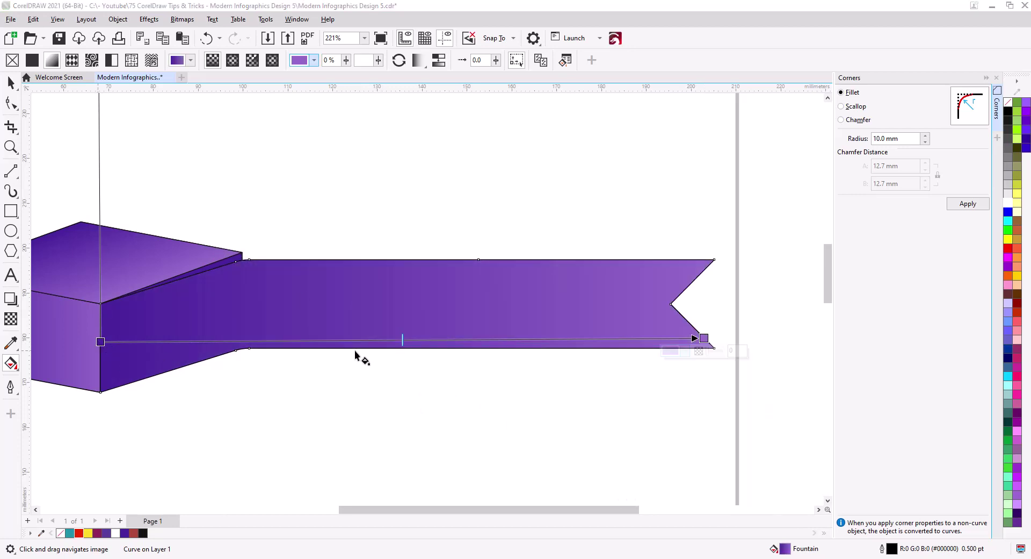
double_click(299, 340)
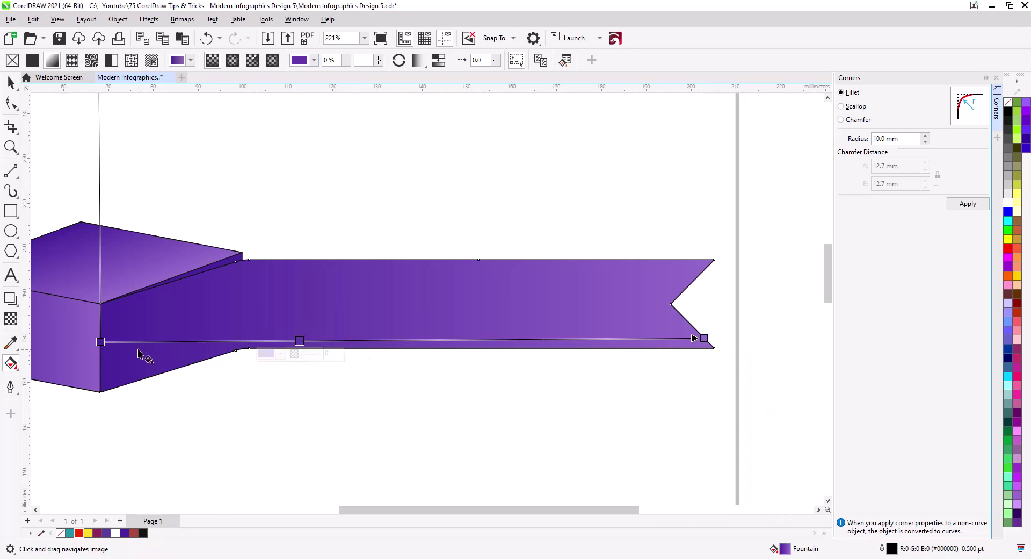
left_click(100, 341)
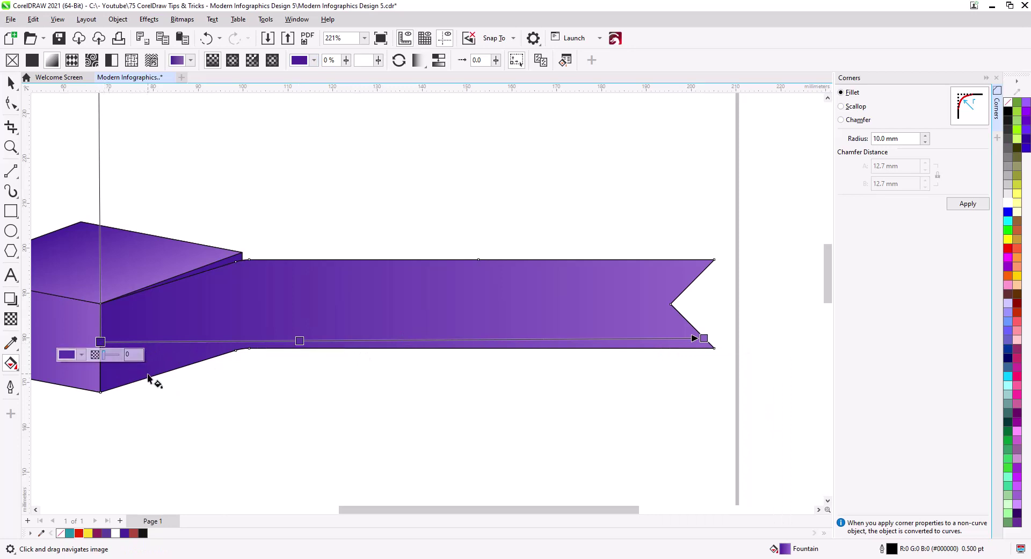
left_click(82, 356)
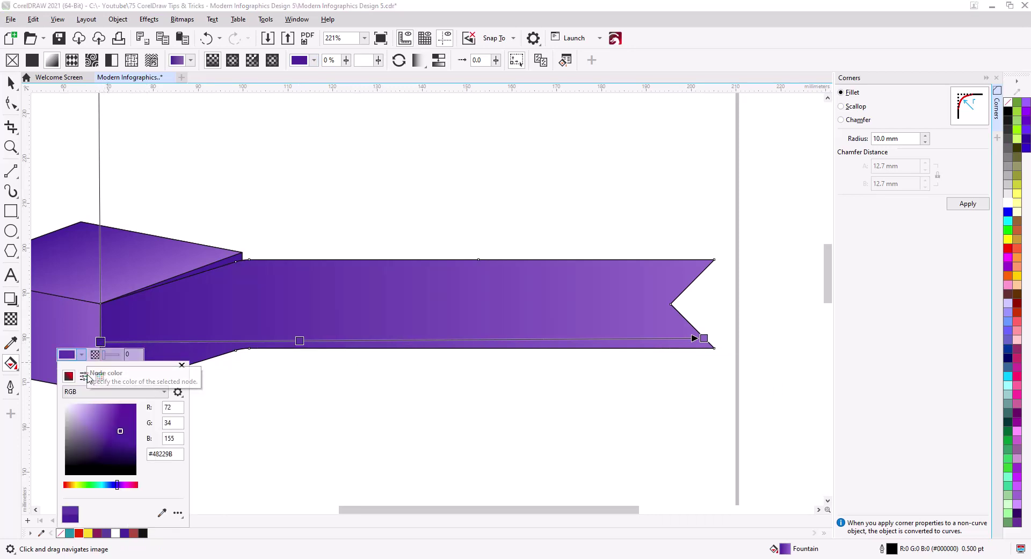
Move the banner gradient's intermediate node to the bend and darken it to C84 M93 Y2 K8.
left_click_drag(299, 340, 230, 344)
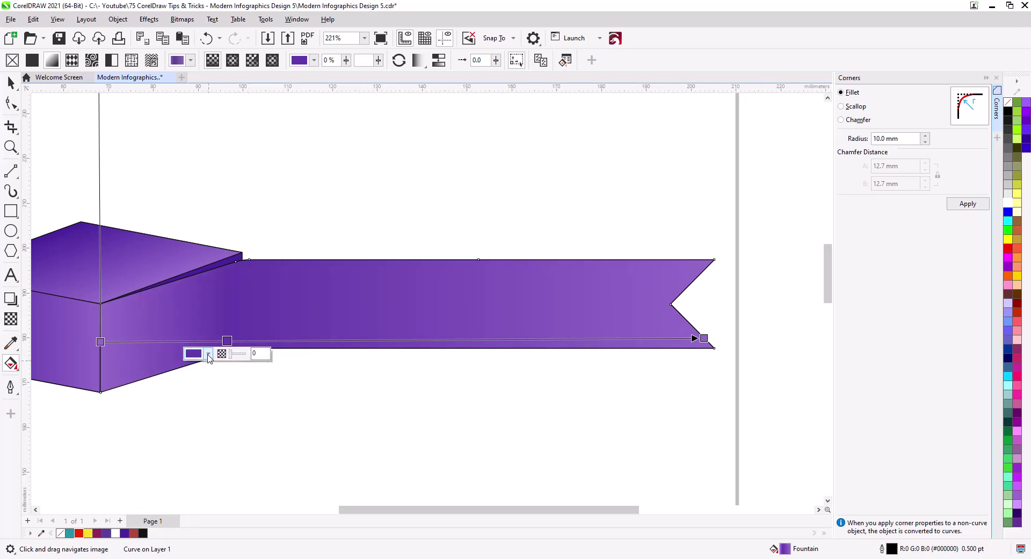
left_click(208, 352)
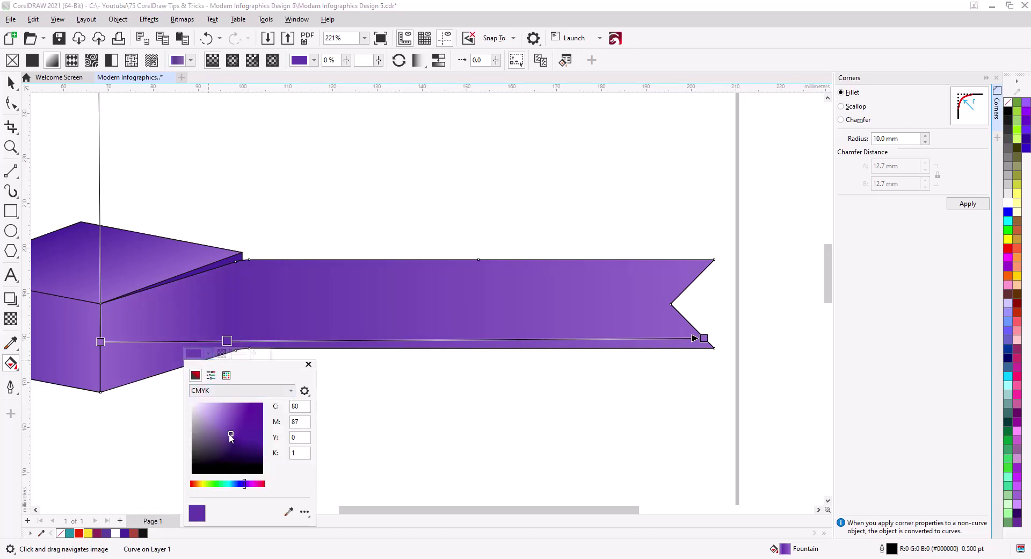
left_click_drag(231, 437, 231, 438)
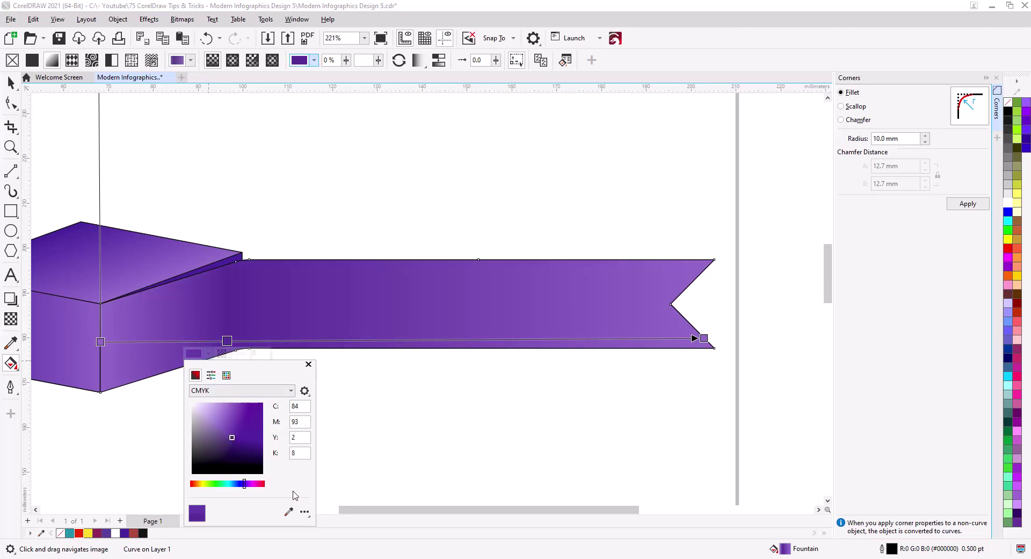
left_click(308, 364)
Remove the outlines from all five shapes of the box and banner, and close the Corners docker.
left_click_drag(260, 392, 423, 421)
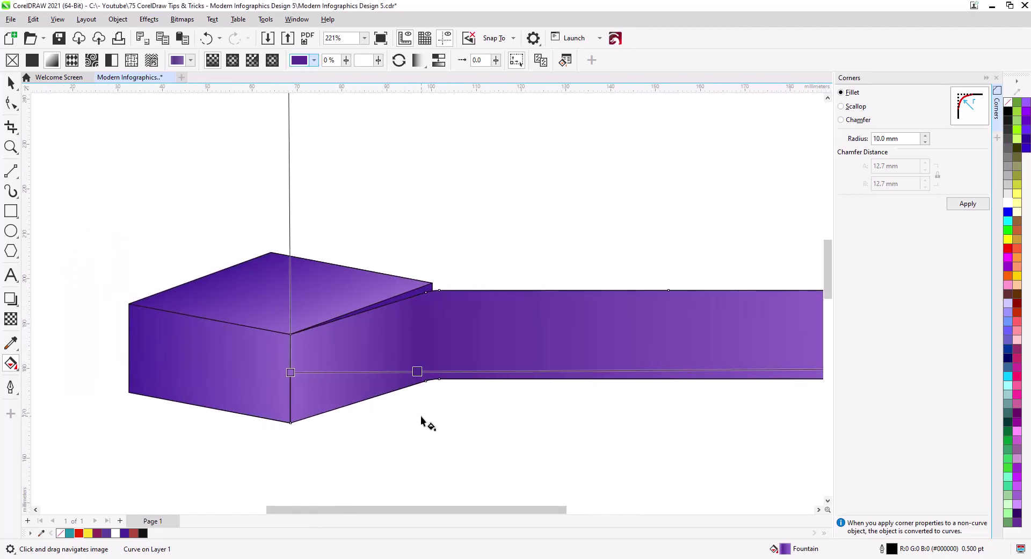
scroll(333, 371, "down", 2)
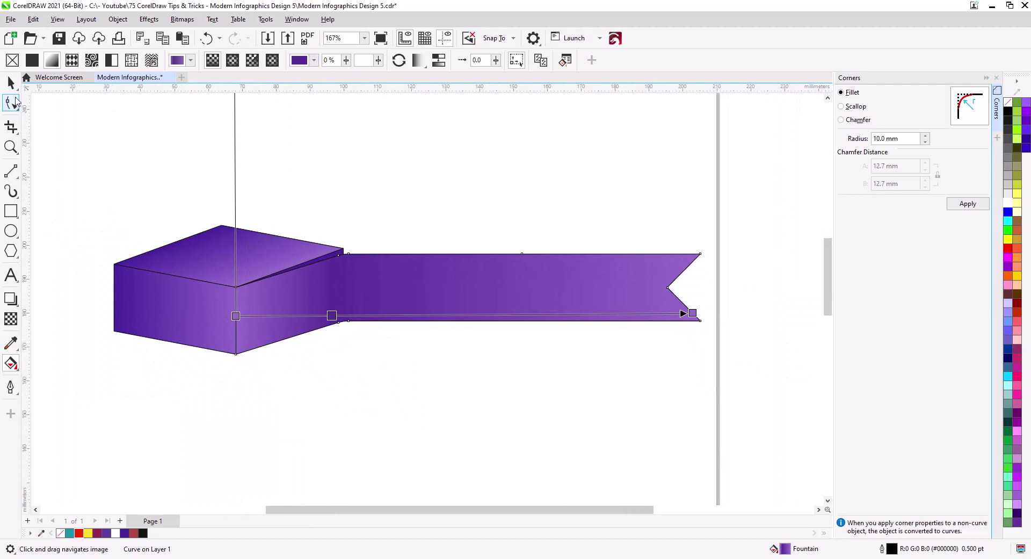
left_click(11, 82)
left_click(394, 417)
left_click_drag(779, 436, 128, 194)
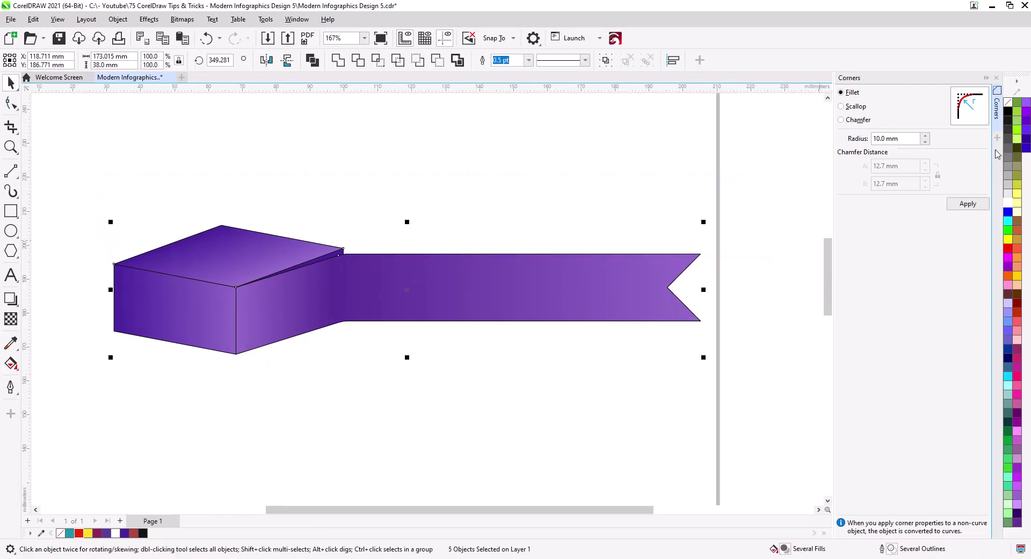
right_click(1008, 103)
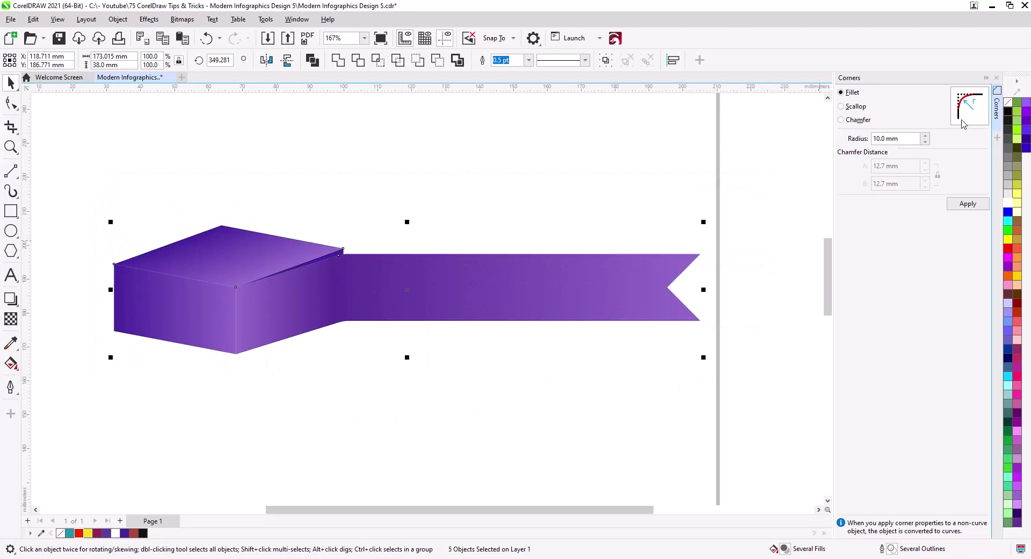
left_click(530, 166)
left_click(997, 78)
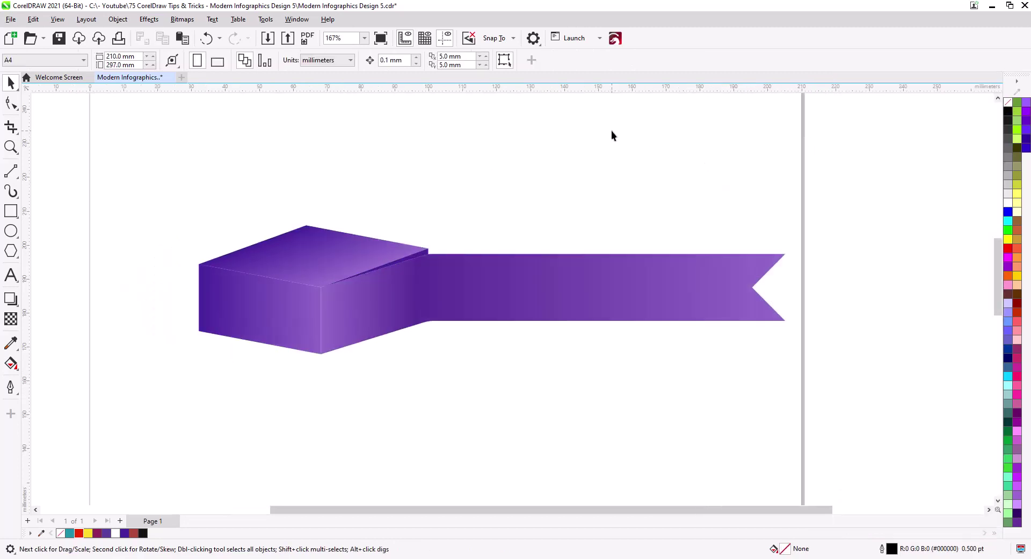
Lower the top face's back corner node slightly to flatten the box's perspective.
scroll(336, 256, "up", 2)
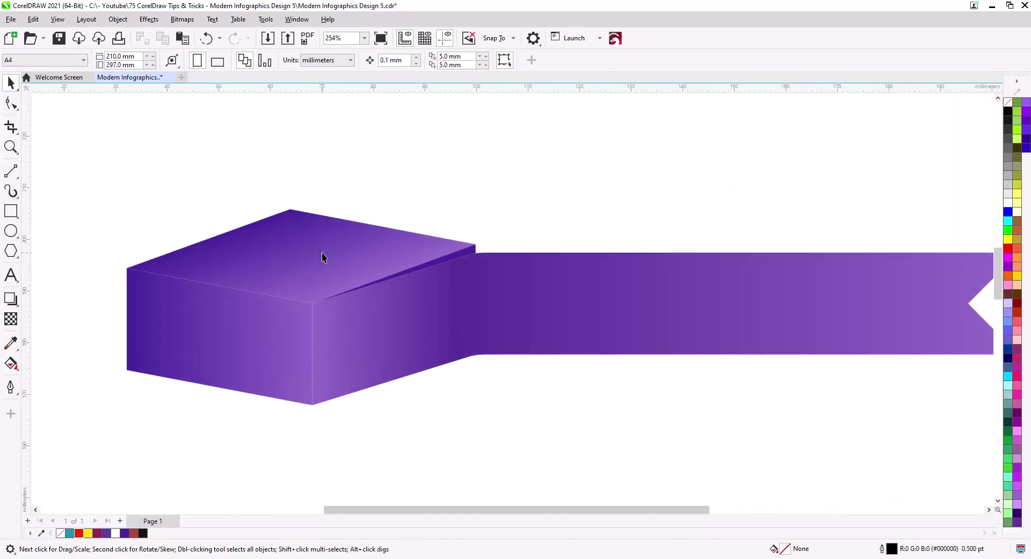
left_click(299, 247)
left_click(10, 103)
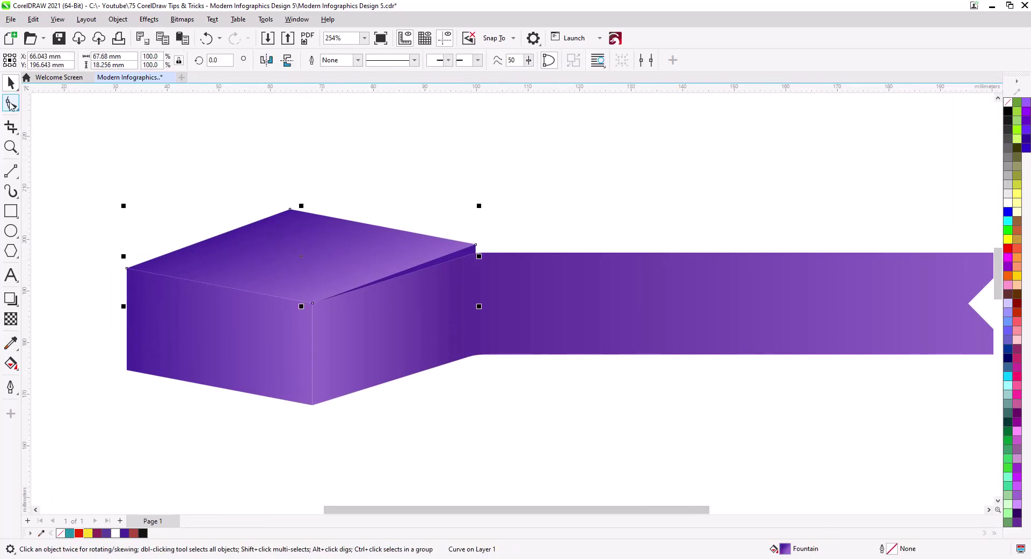
left_click_drag(291, 211, 291, 221)
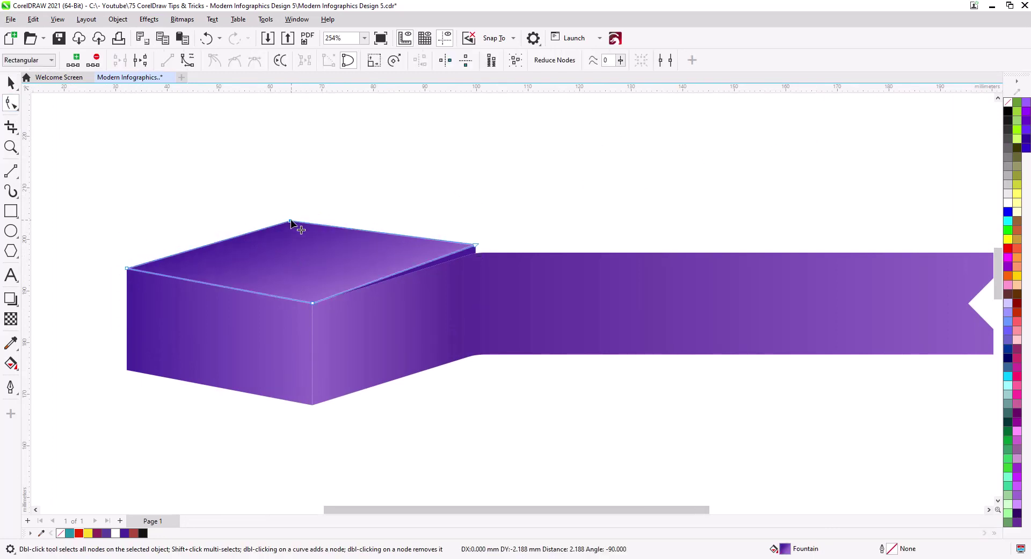
left_click(10, 82)
left_click(120, 144)
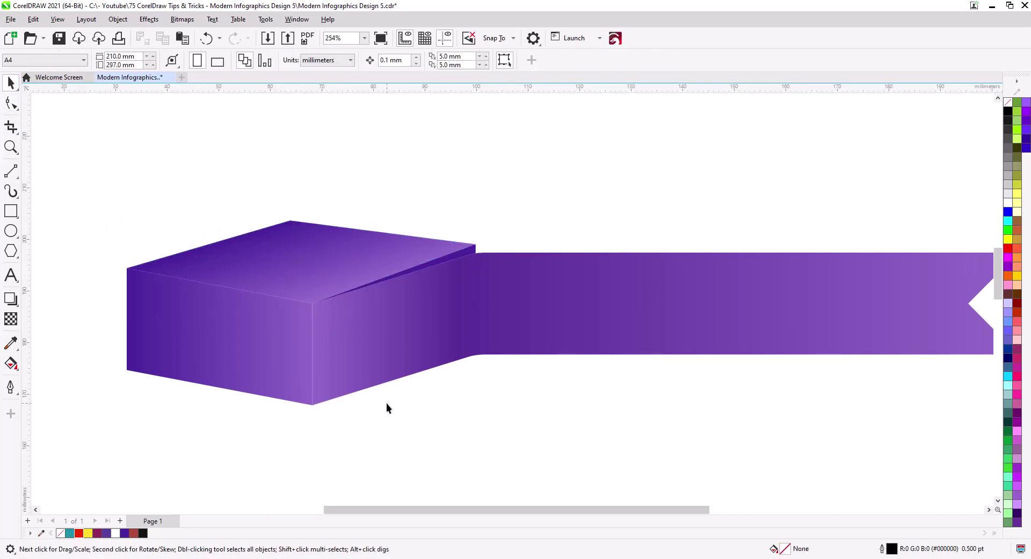
Copy the top face and the banner onto a new Page 2.
left_click_drag(266, 378, 337, 409)
left_click(348, 386)
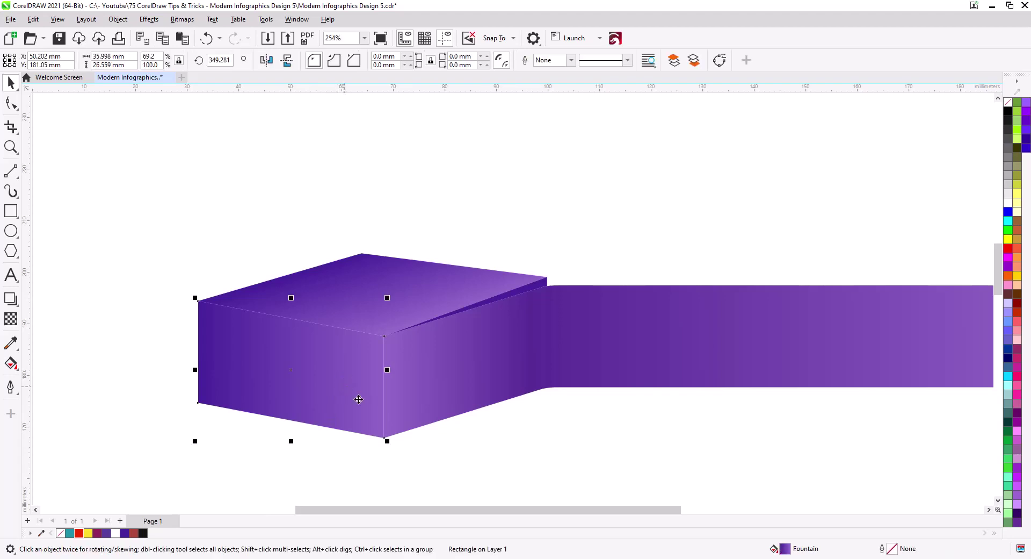
left_click(443, 386, "shift")
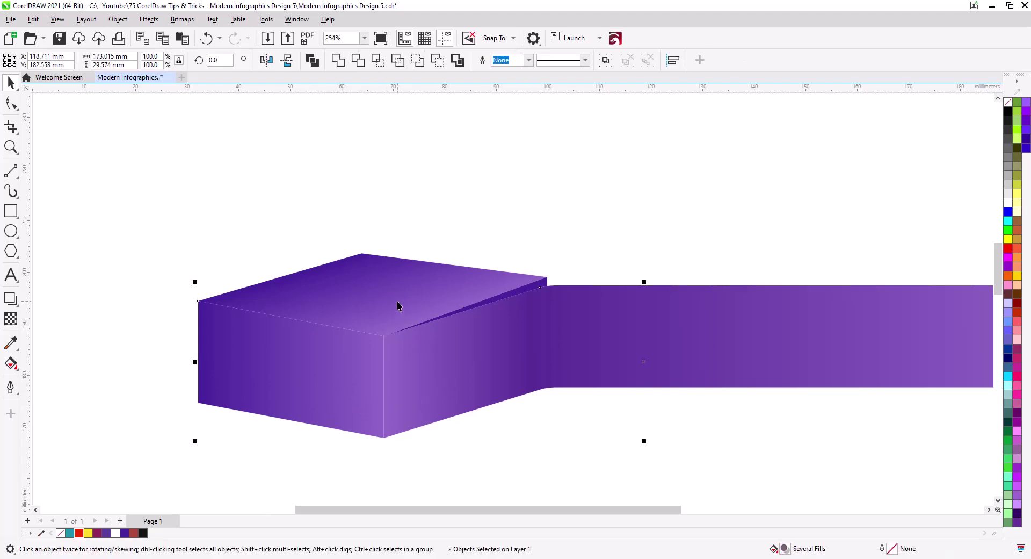
left_click(392, 306)
left_click(417, 332, "shift")
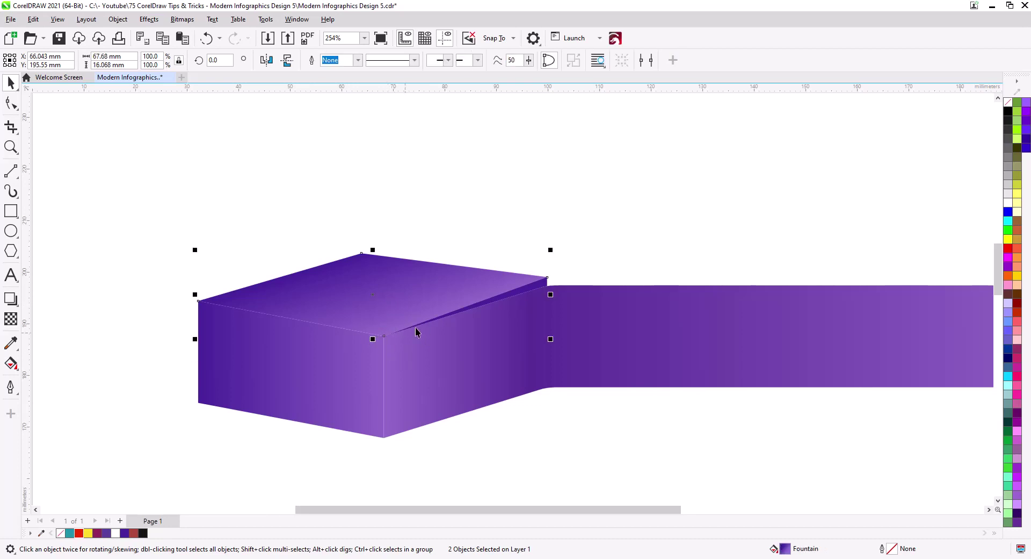
key("ctrl+l")
left_click(452, 378, "shift")
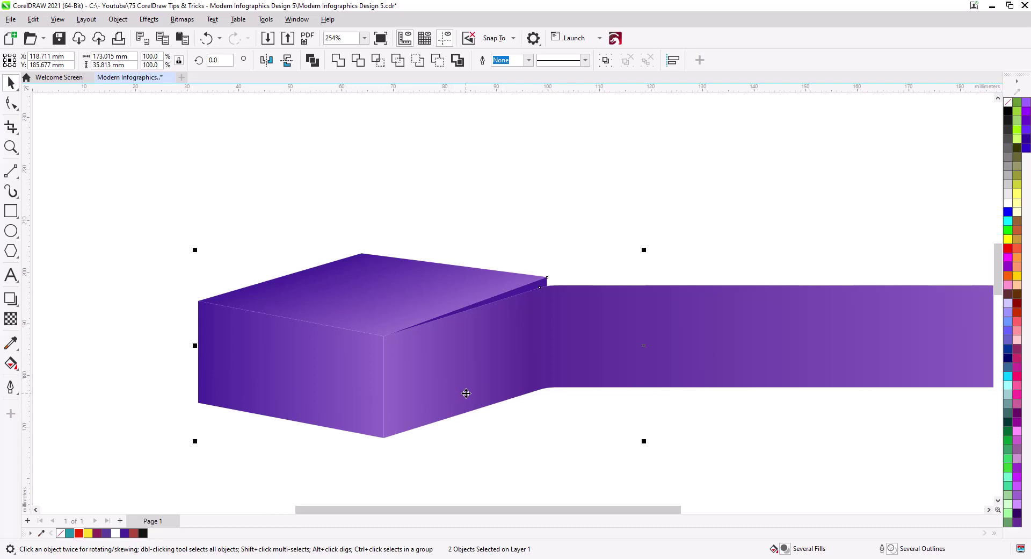
key("Delete")
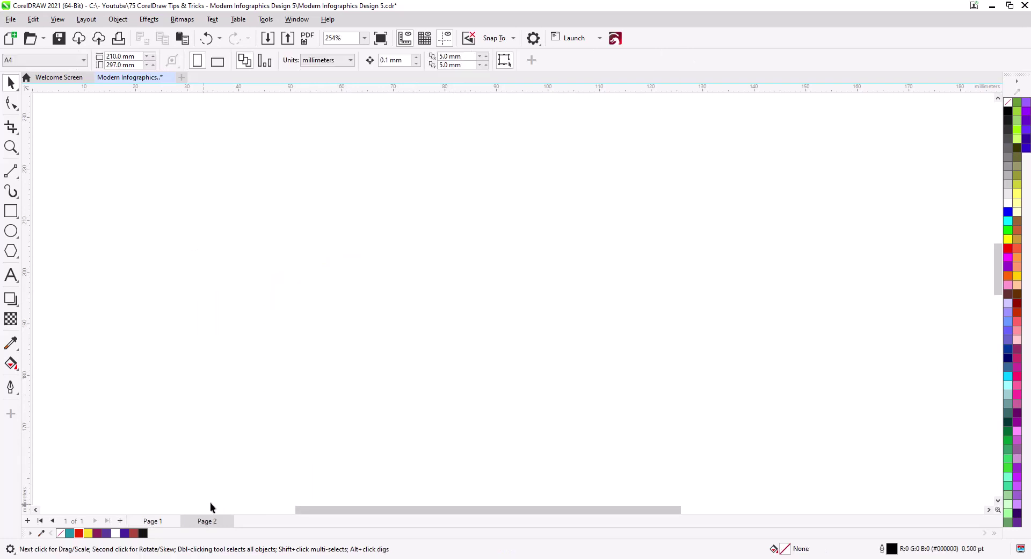
Break the copied top face's curve apart at all four corner nodes.
left_click(390, 304)
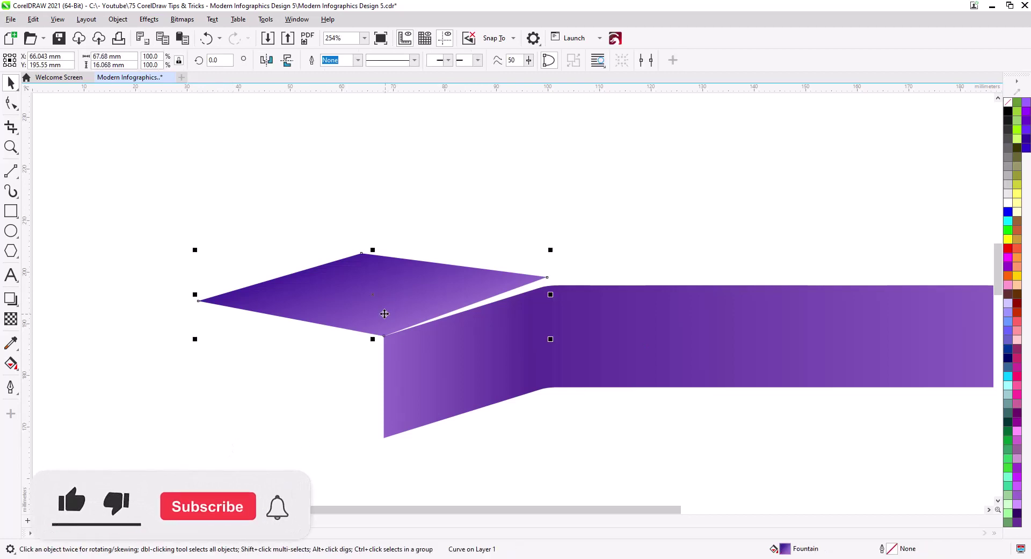
key("F10")
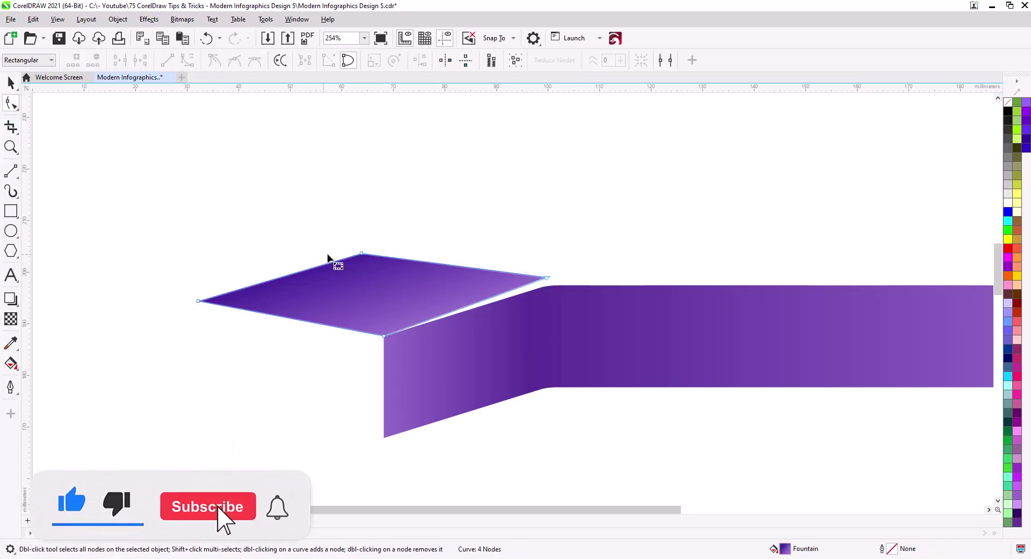
left_click_drag(139, 198, 570, 386)
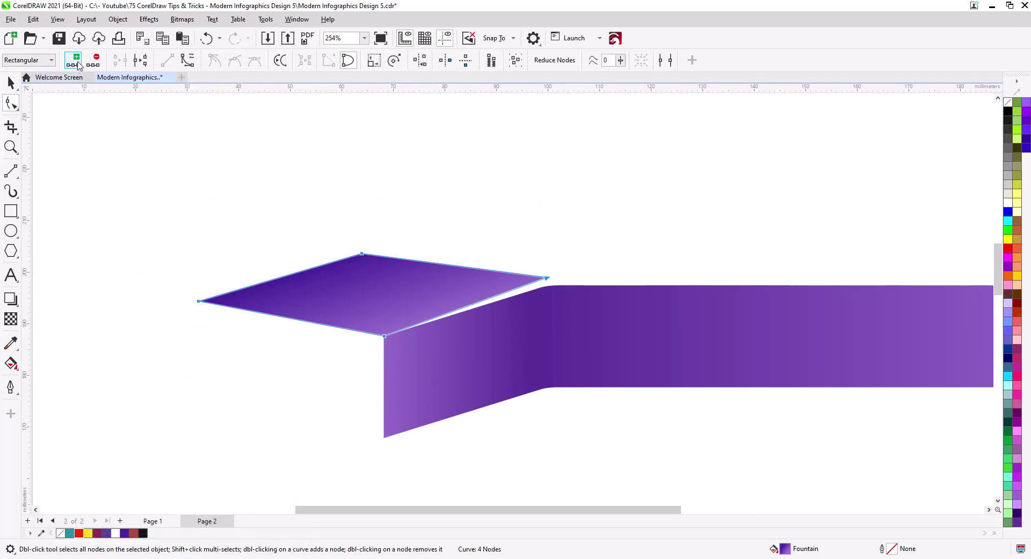
left_click(140, 59)
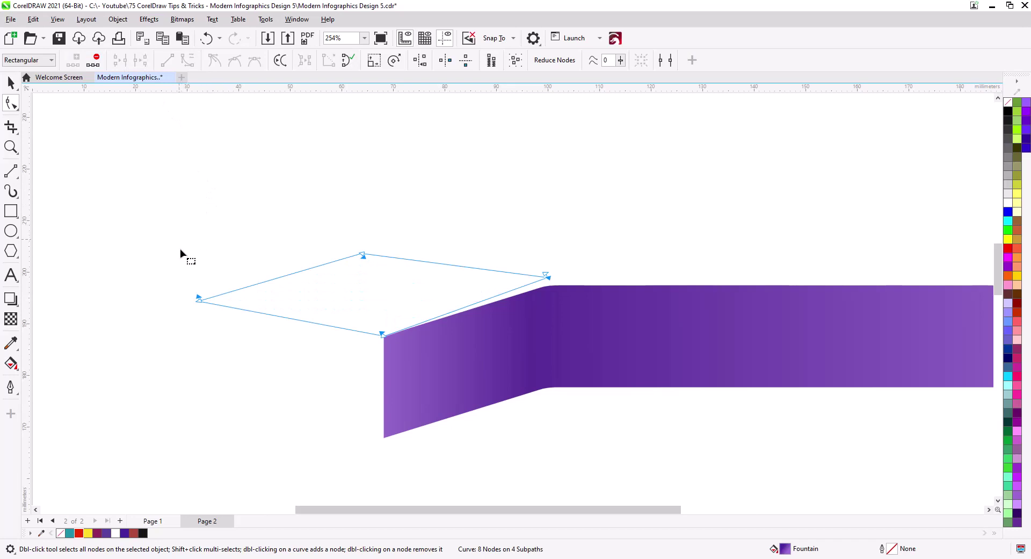
Break the copied banner's curve apart at its two left corner nodes and the three nodes of its notched end.
left_click(476, 361)
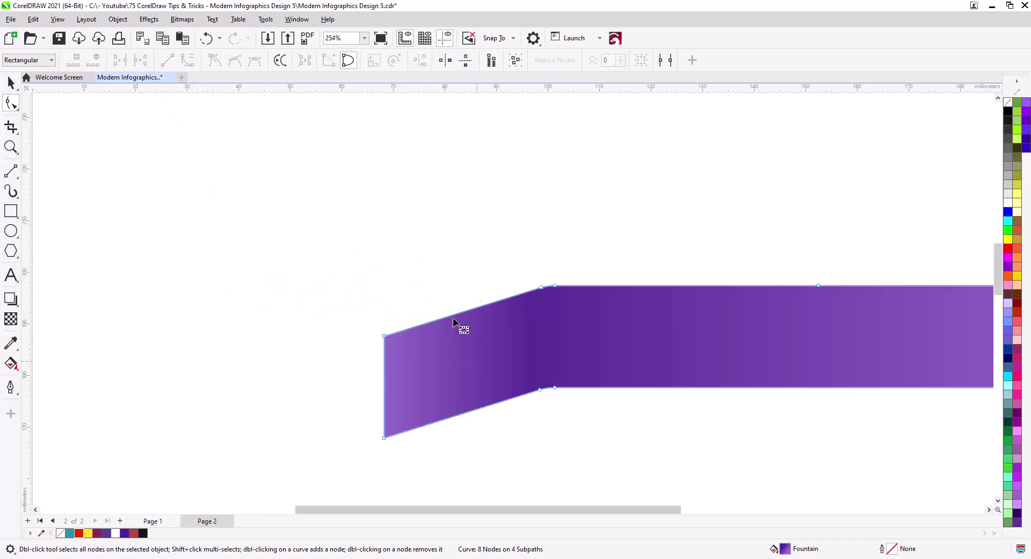
scroll(453, 318, "down", 2)
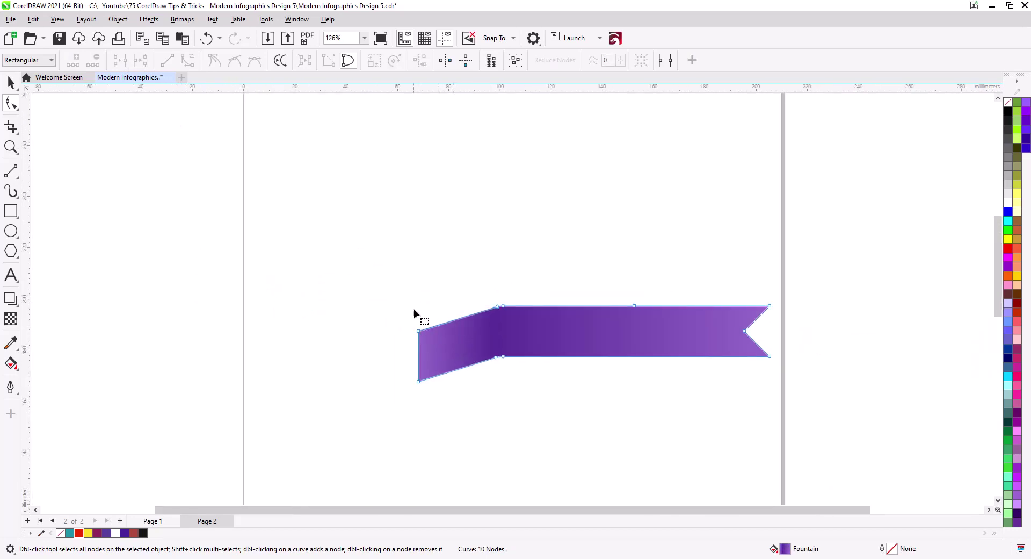
left_click_drag(409, 320, 429, 371)
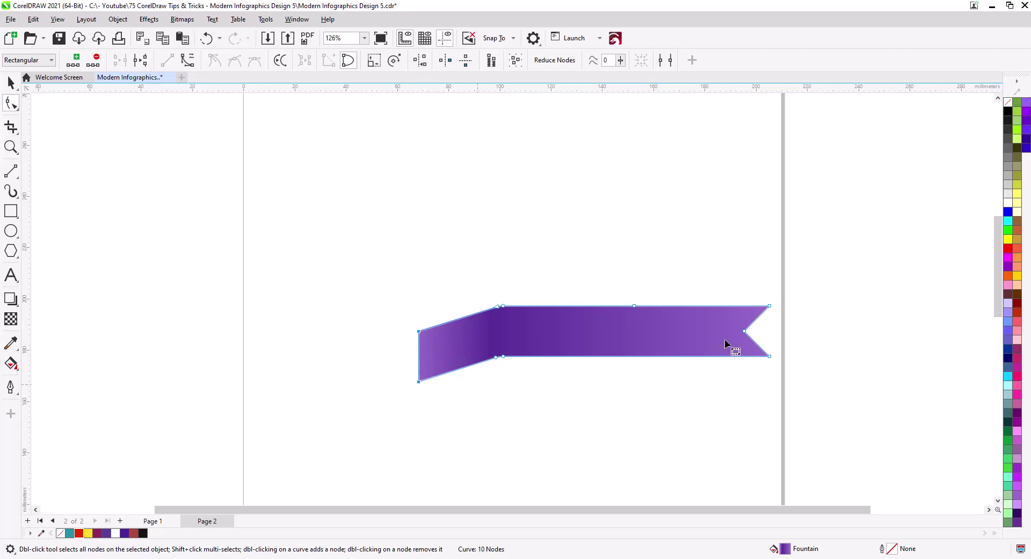
mouse_move(775, 297)
left_mouse_down()
mouse_move(779, 354)
mouse_move(726, 324)
left_mouse_up()
left_click(141, 61)
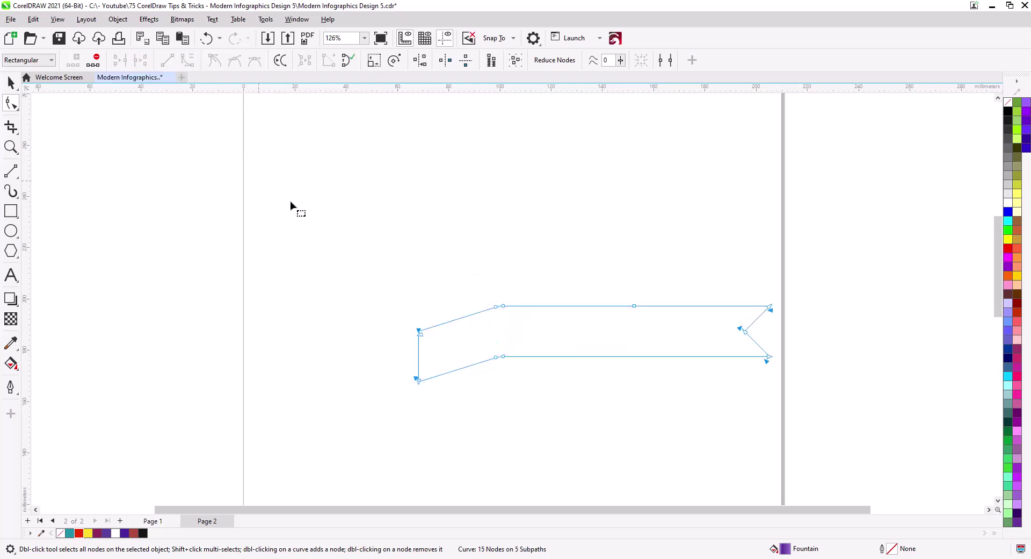
Give both the copied top face and the banner a black outline.
left_click(13, 83)
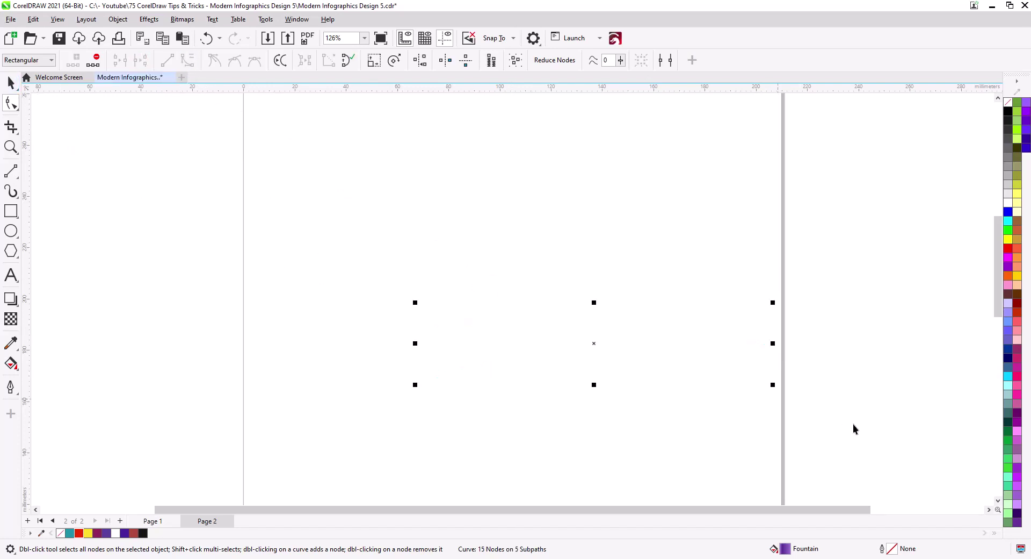
key("space")
left_click_drag(859, 431, 249, 193)
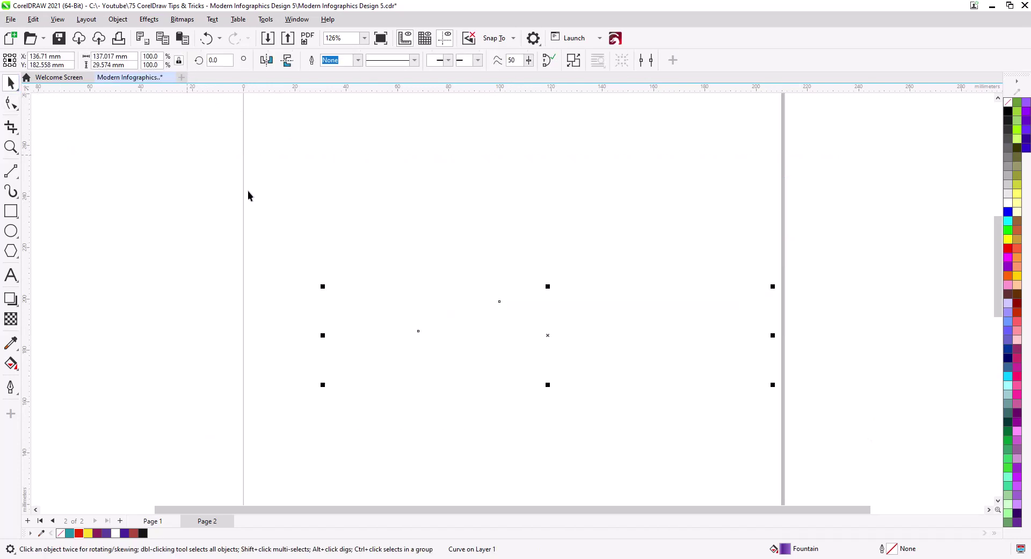
right_click(1008, 111)
key("Escape")
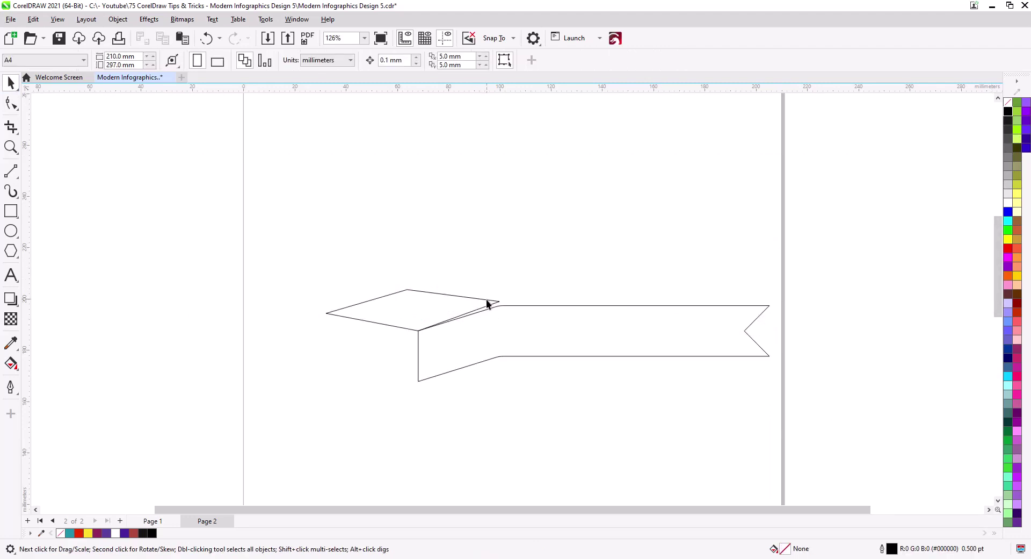
Break the top face and banner curves apart into separate edge lines.
right_click(487, 304)
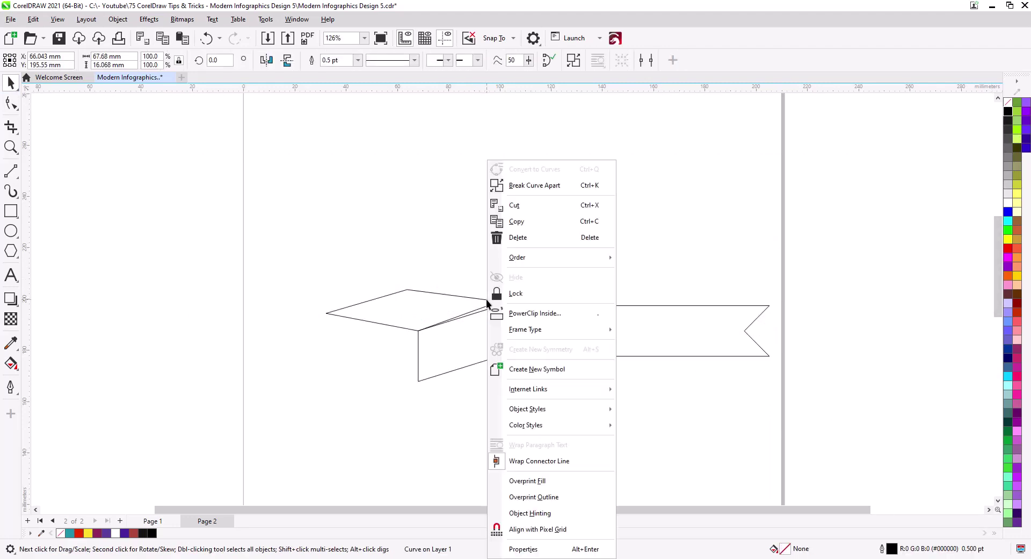
left_click(530, 185)
left_click(610, 315)
right_click(610, 310)
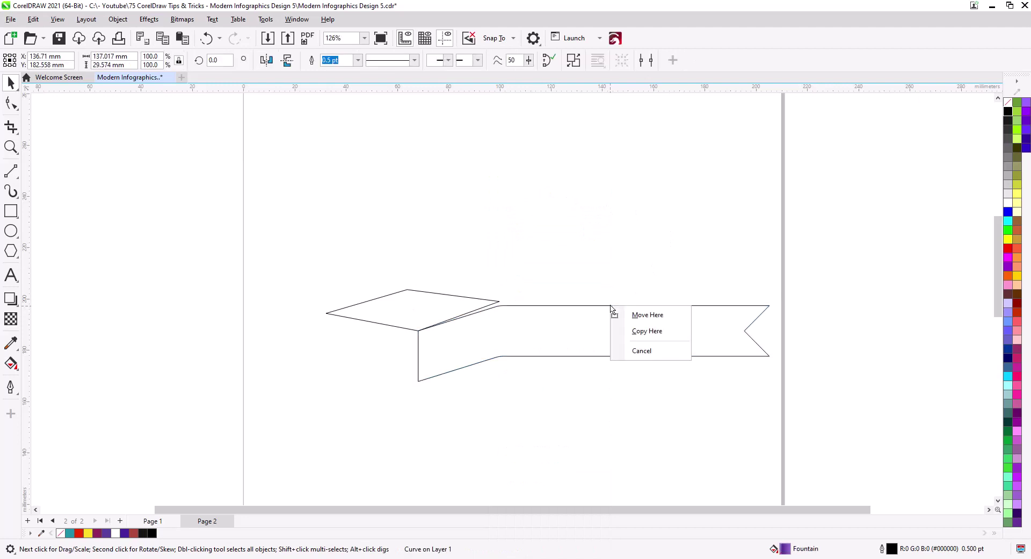
left_click(593, 307)
right_click(590, 310)
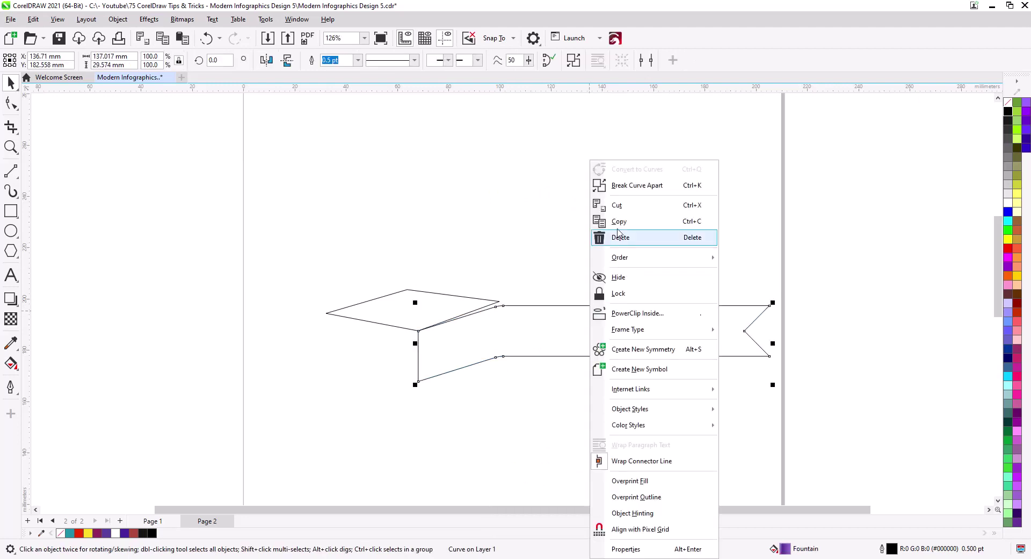
left_click(588, 193)
left_click(557, 194)
scroll(478, 305, "up", 3)
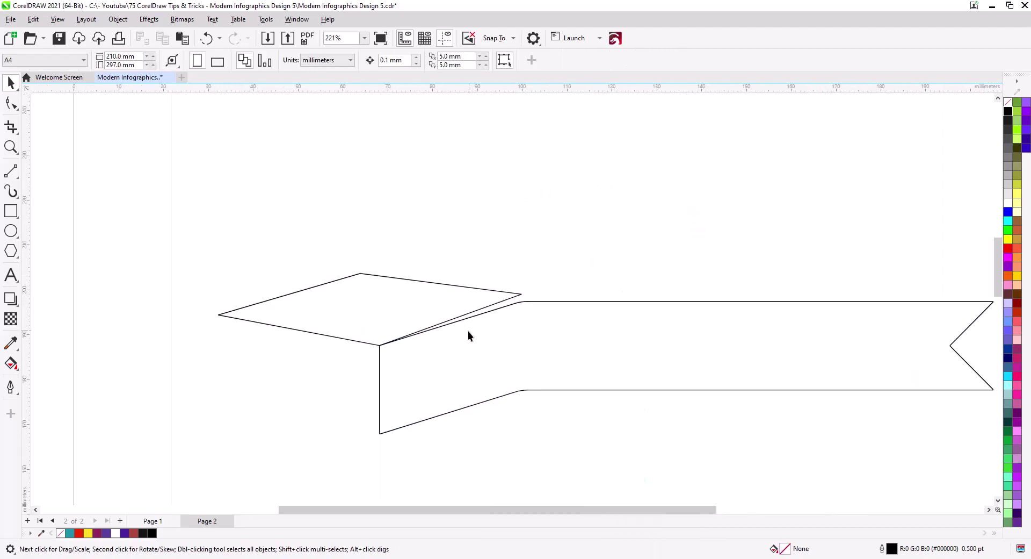
Copy the vertical corner edge, the top face's two front edges and the banner's upper edge onto Page 1.
left_click(366, 379)
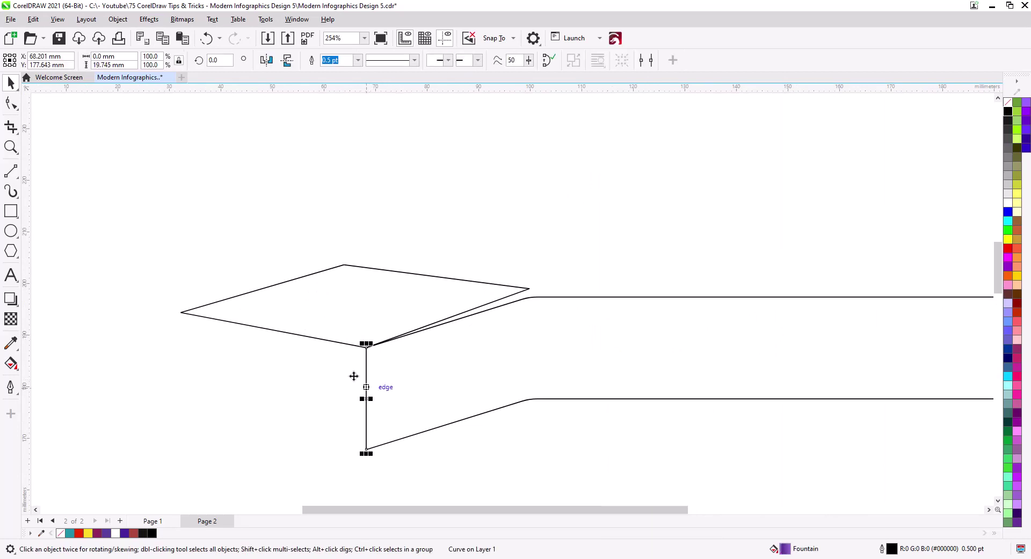
left_click(316, 339, "shift")
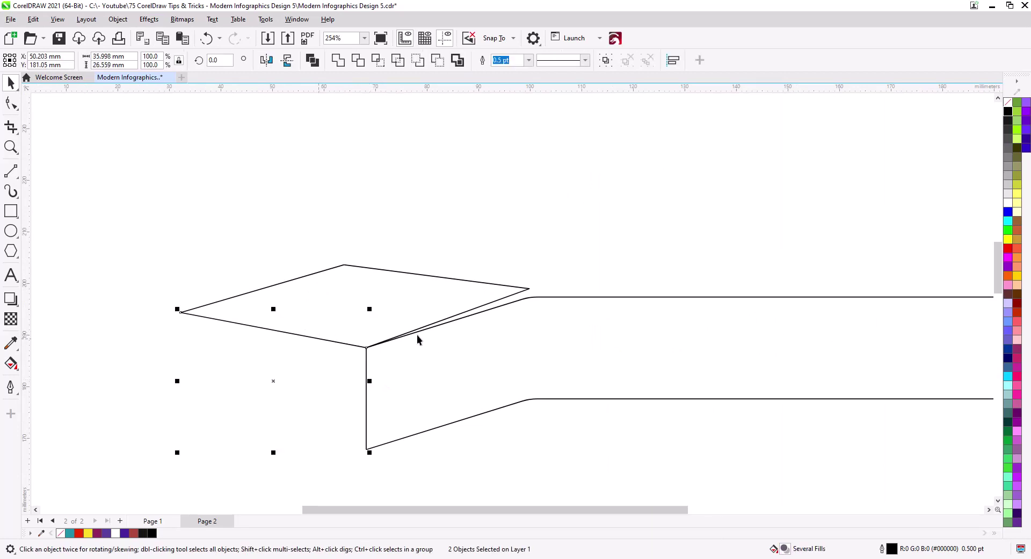
left_click(570, 297, "shift")
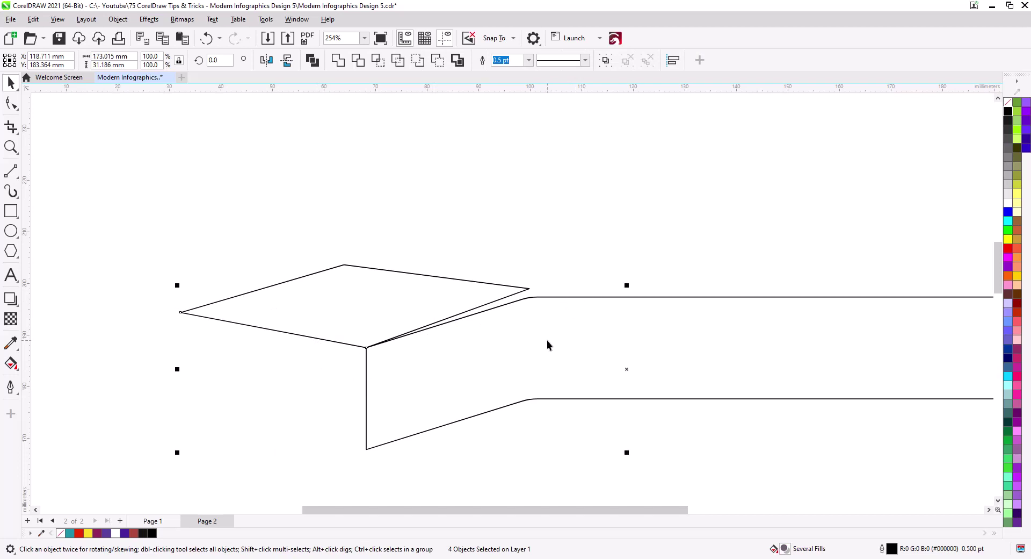
left_click(162, 522)
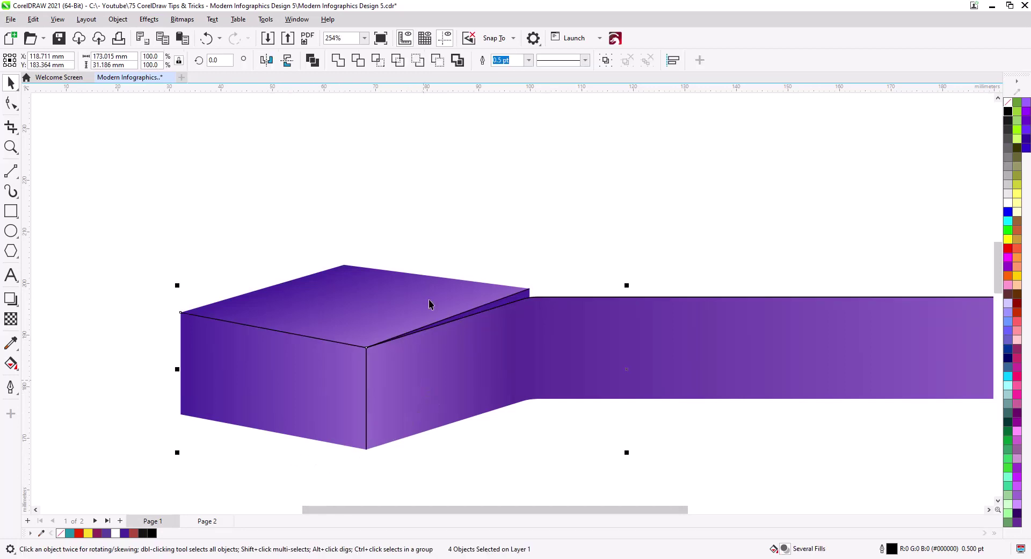
Set the four pasted edge lines to a 1.5 pt white outline.
left_click(529, 61)
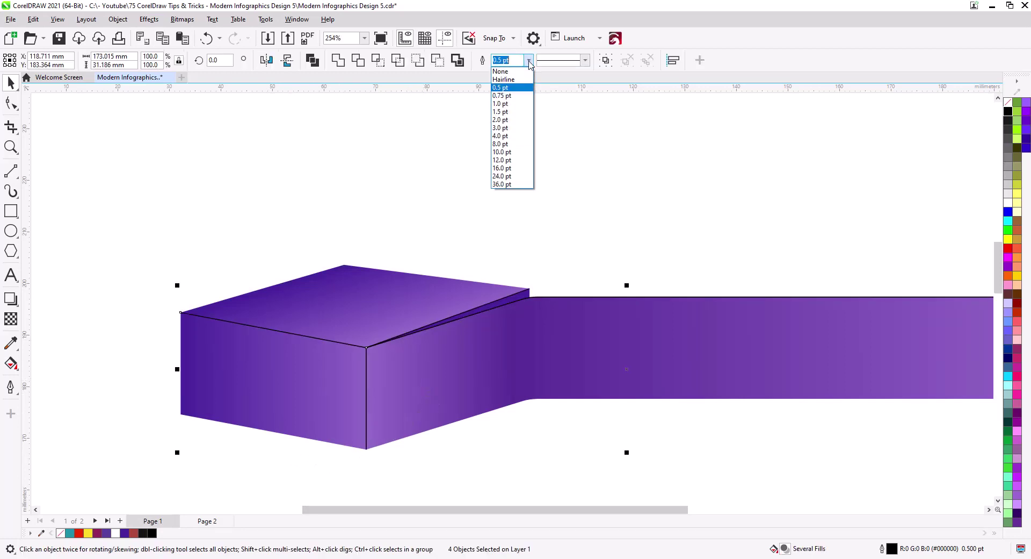
left_click(515, 111)
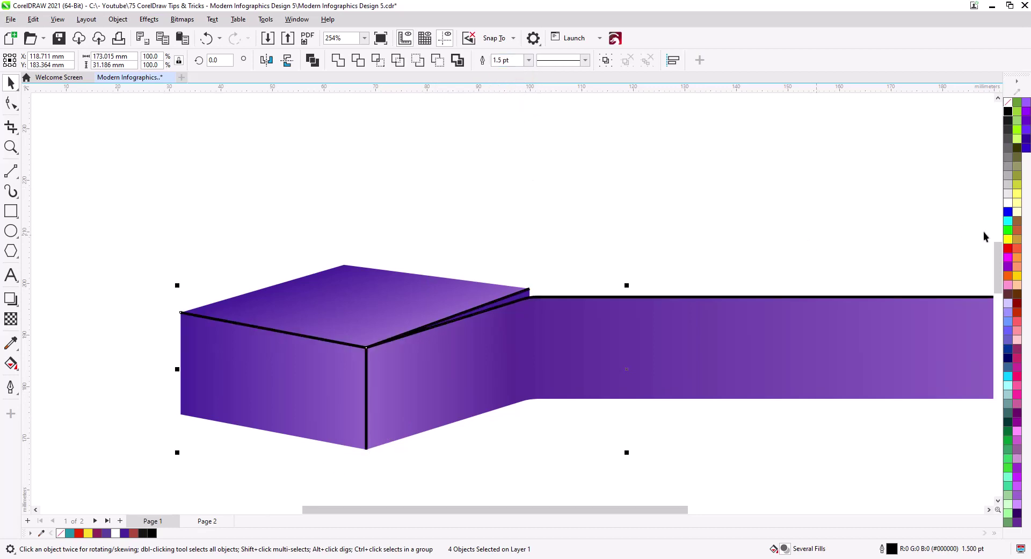
right_click(1008, 203)
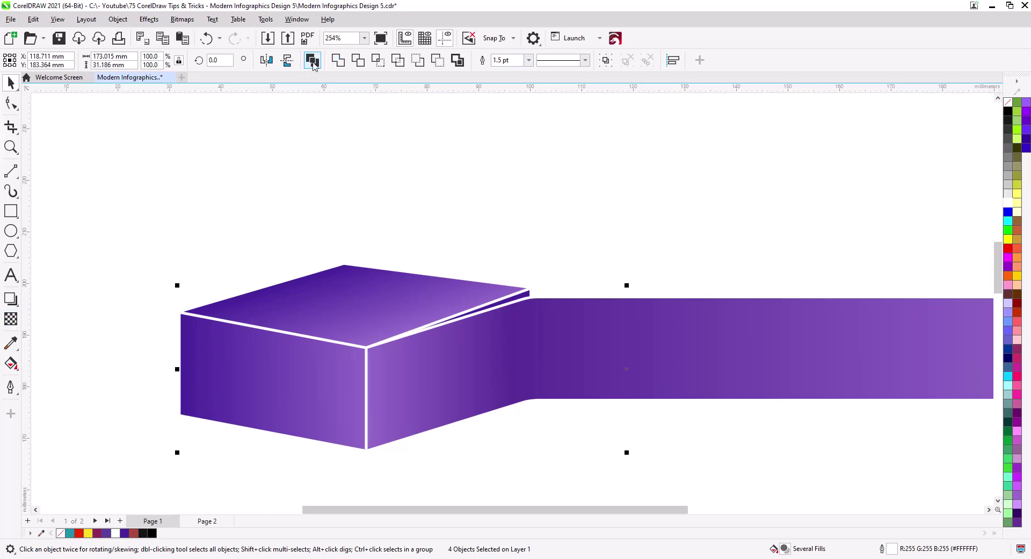
Set the white edge lines' transparency merge mode to Overlay to turn them into highlights.
left_click(11, 319)
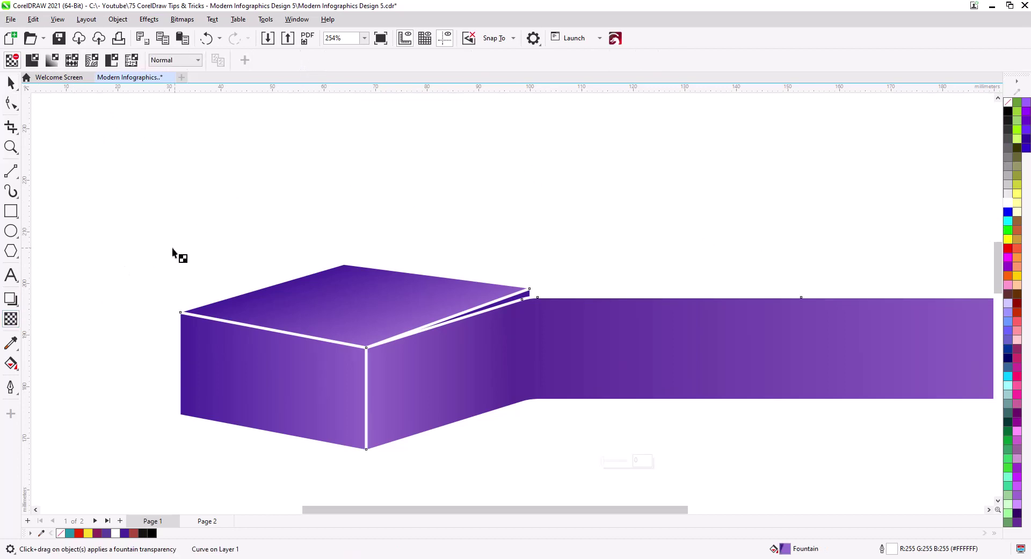
left_click(178, 60)
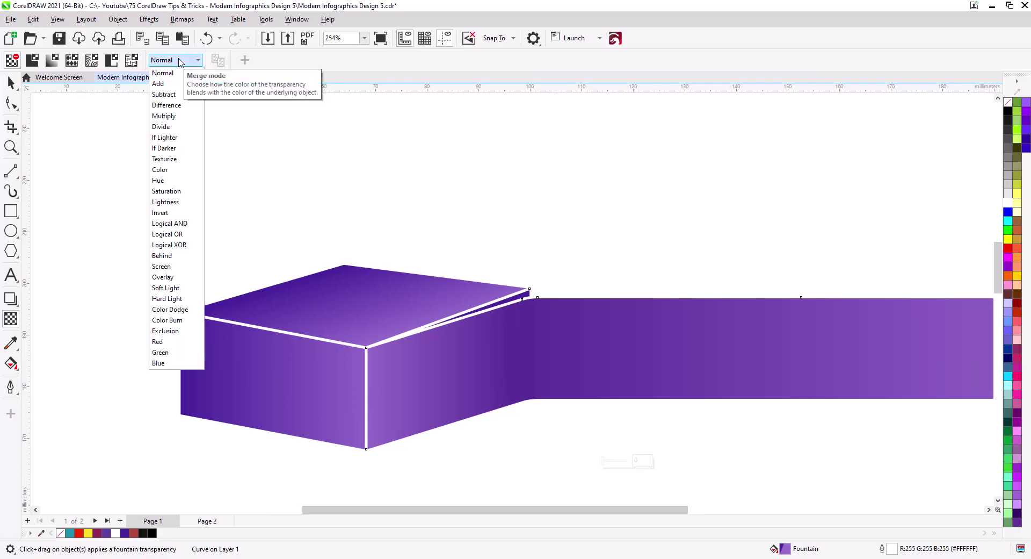
left_click(177, 276)
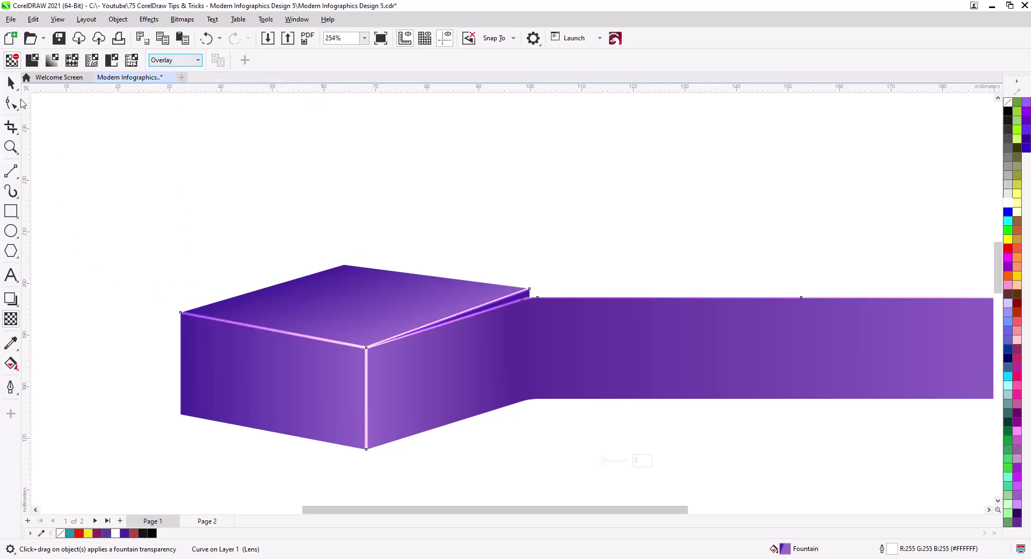
left_click(11, 82)
left_click(222, 237)
scroll(365, 290, "down", 2)
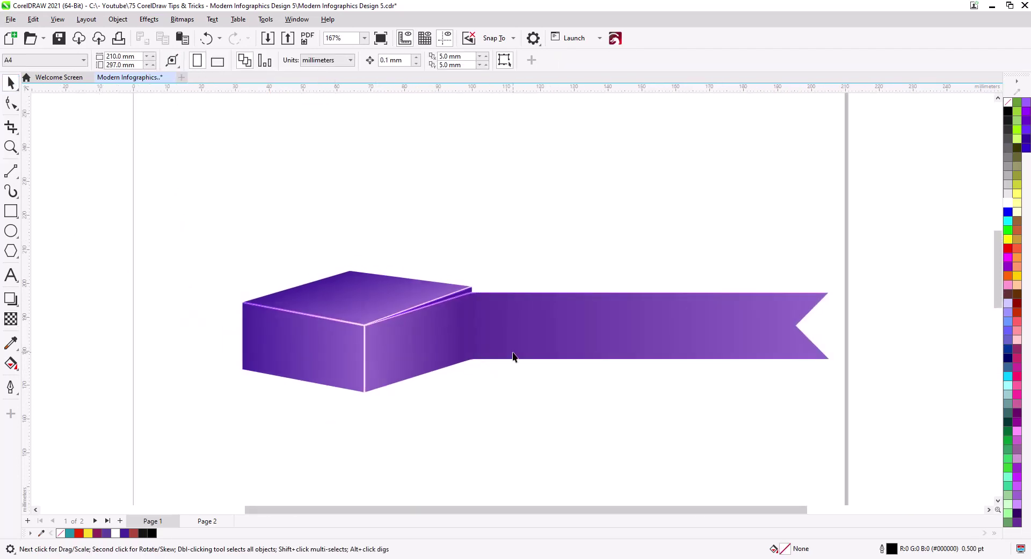
left_click_drag(513, 356, 439, 342)
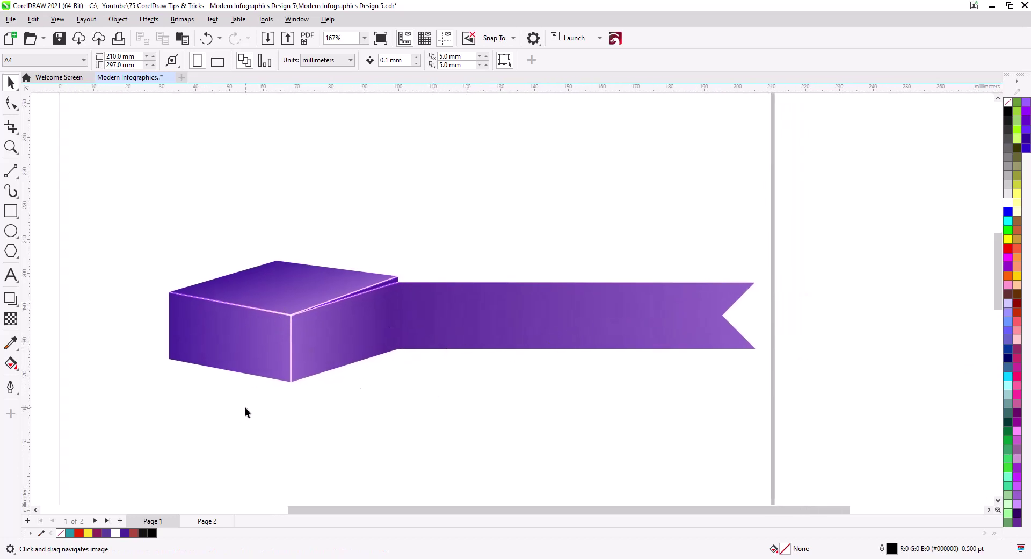
Copy the banner's lower edge line from Page 2 onto Page 1.
left_click(207, 521)
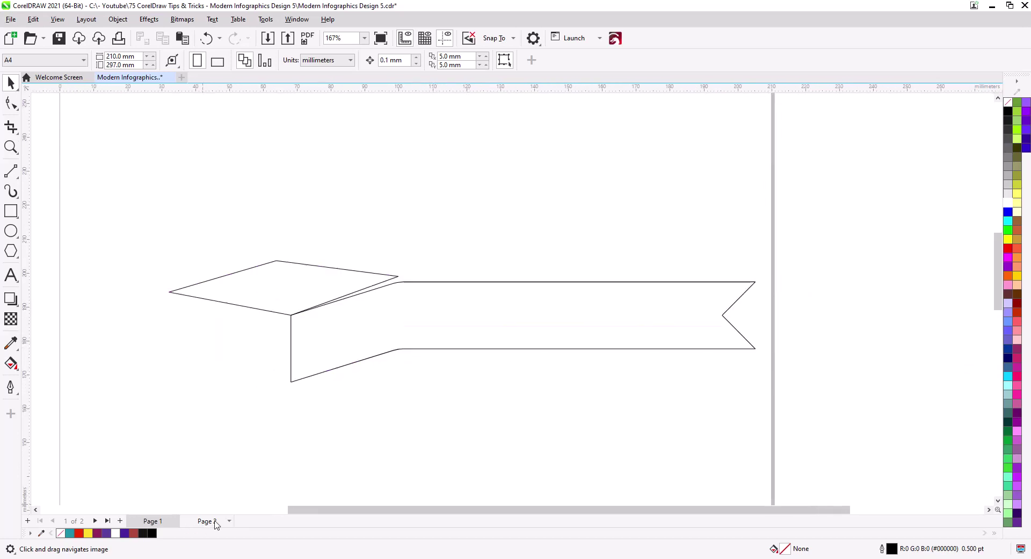
left_click(365, 360)
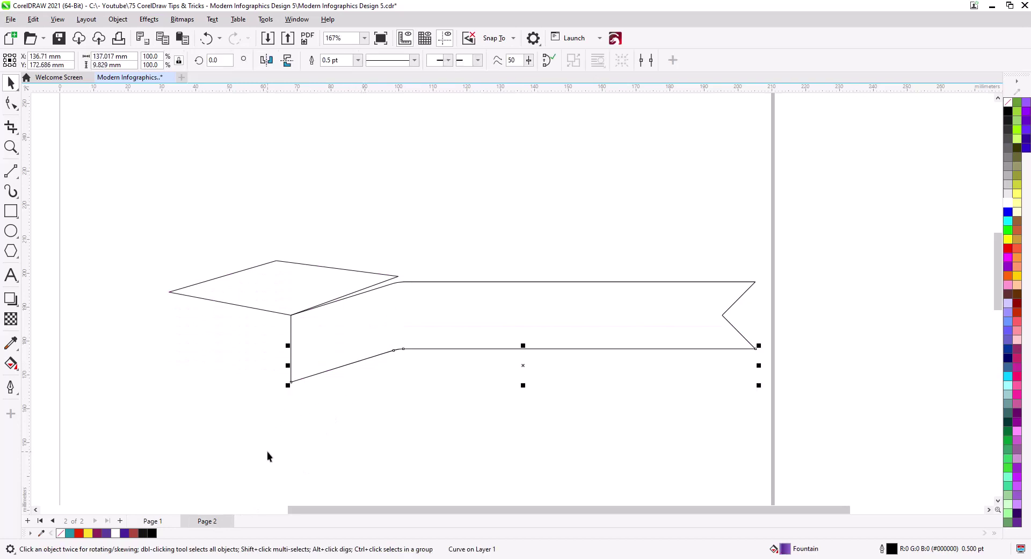
left_click(155, 520)
key("ctrl+v")
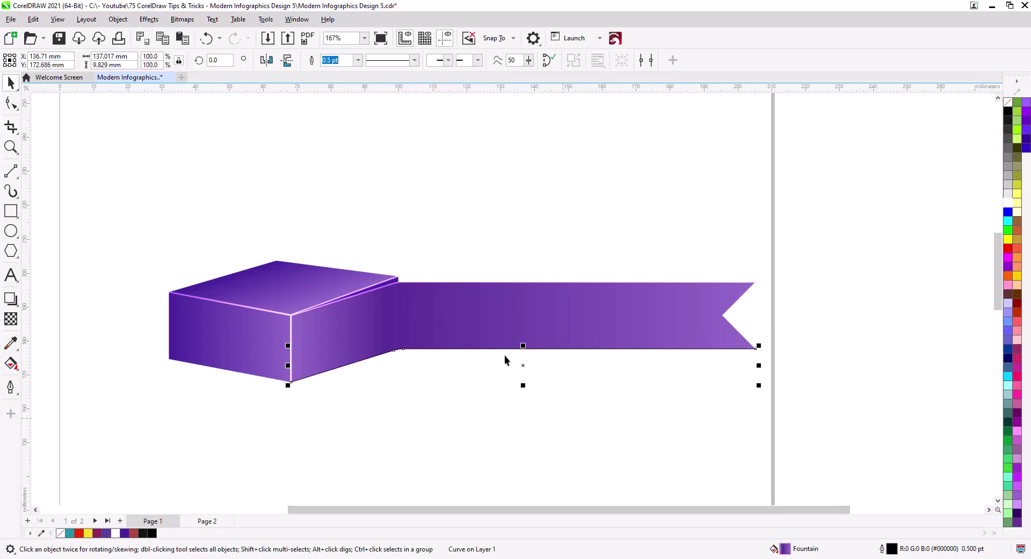
Set the banner's lower edge line to 1.5 pt and its transparency merge mode to Overlay.
left_click(358, 60)
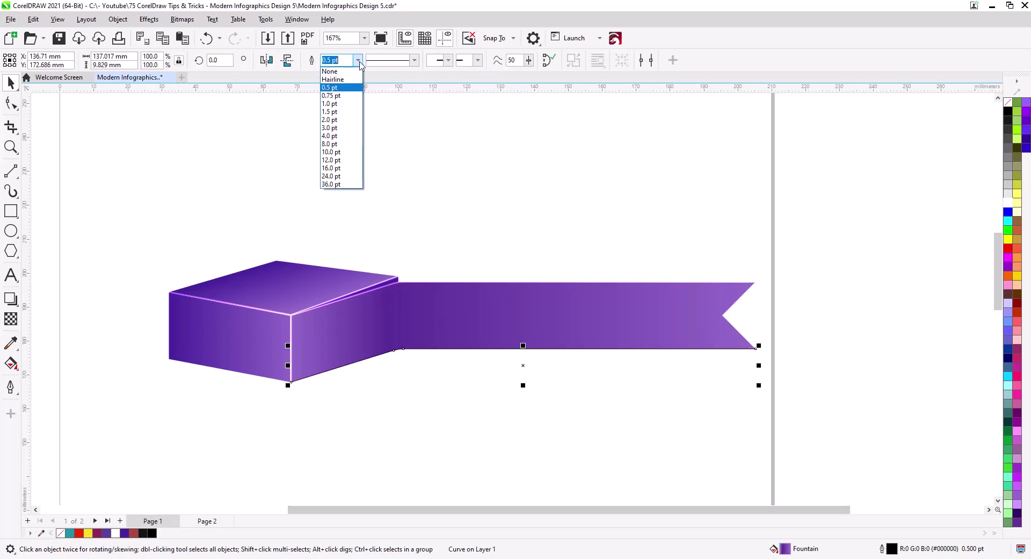
left_click(343, 111)
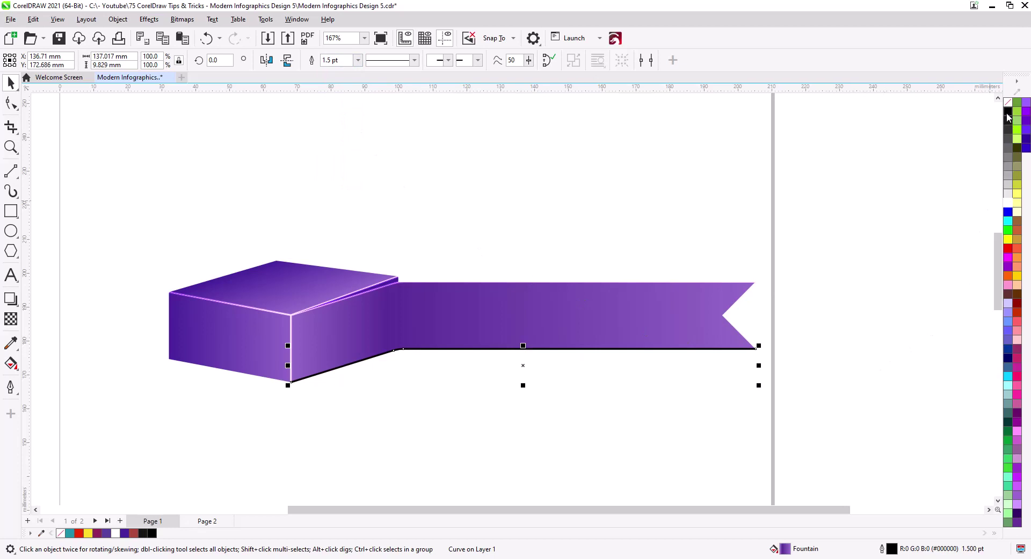
left_click(11, 319)
left_click(185, 62)
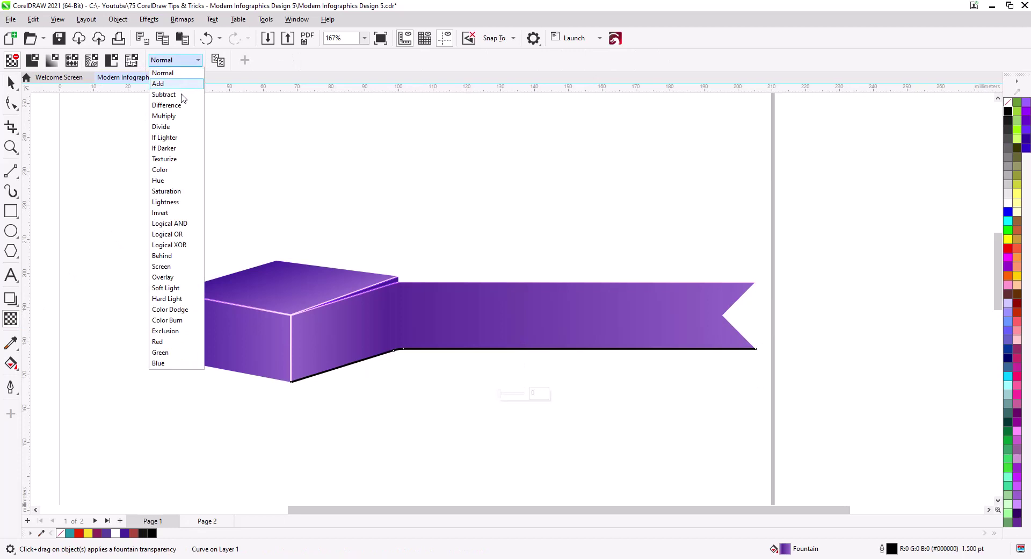
left_click(177, 276)
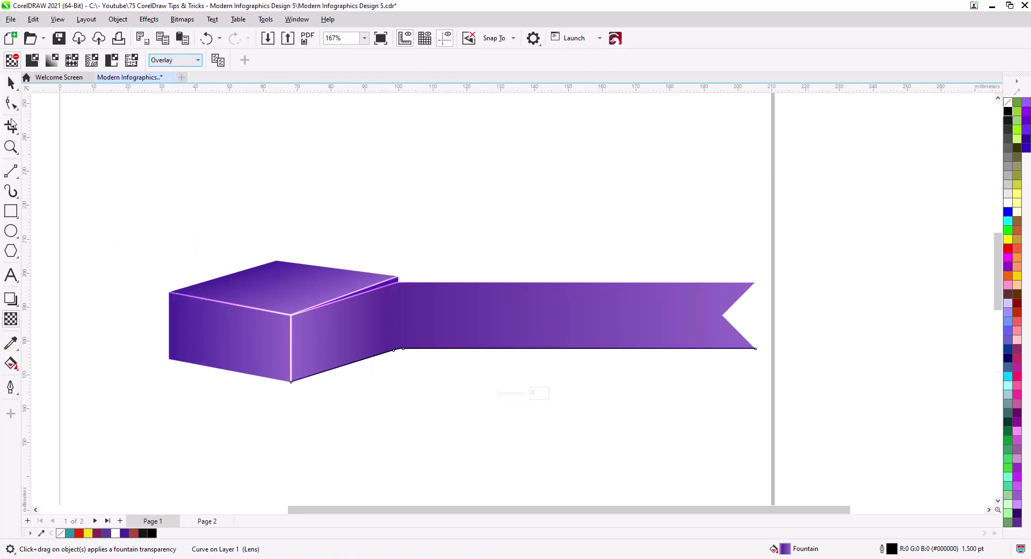
left_click(11, 82)
scroll(294, 388, "up", 5)
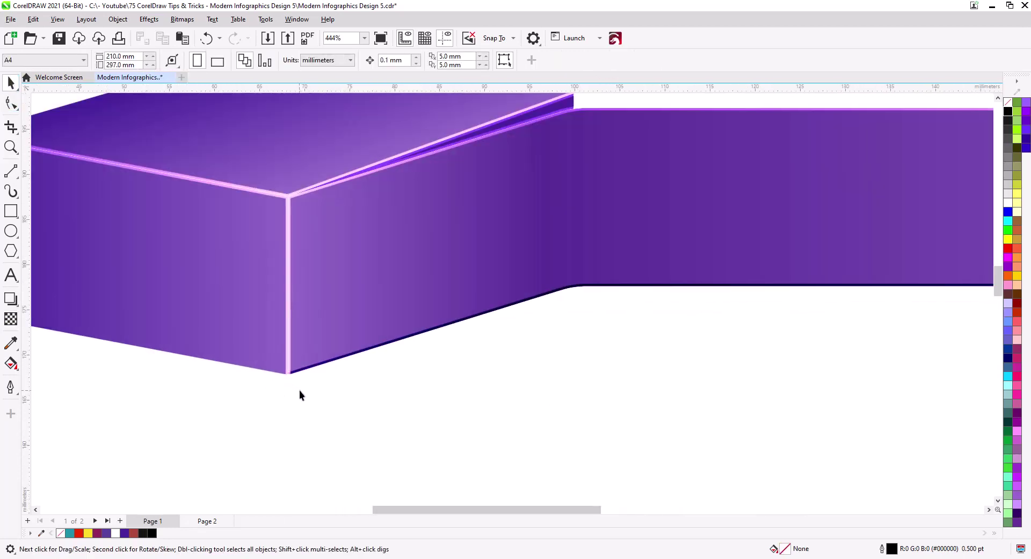
scroll(425, 379, "down", 2)
Copy the box's left front face from Page 1 onto Page 2 and convert it to curves.
left_click(297, 316)
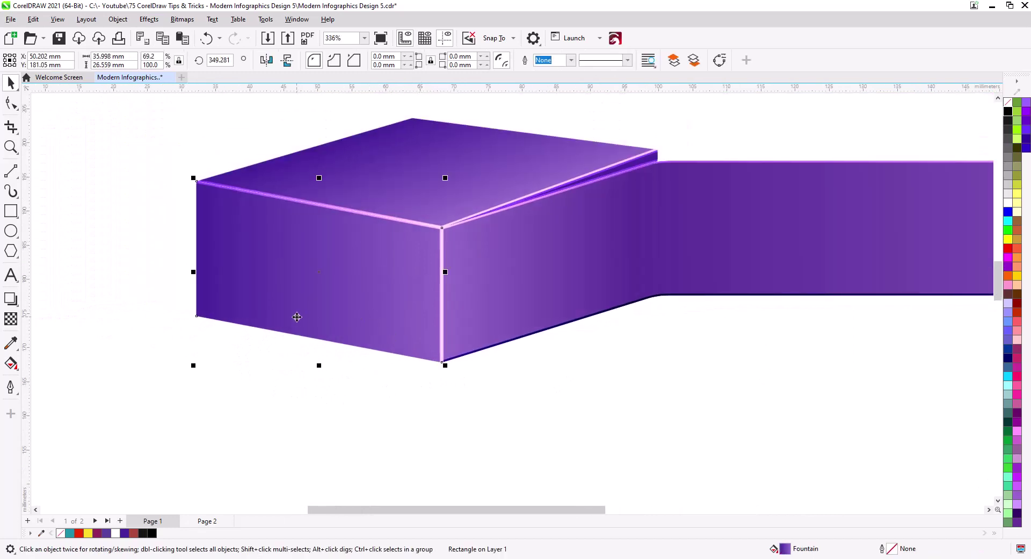
left_click(207, 521)
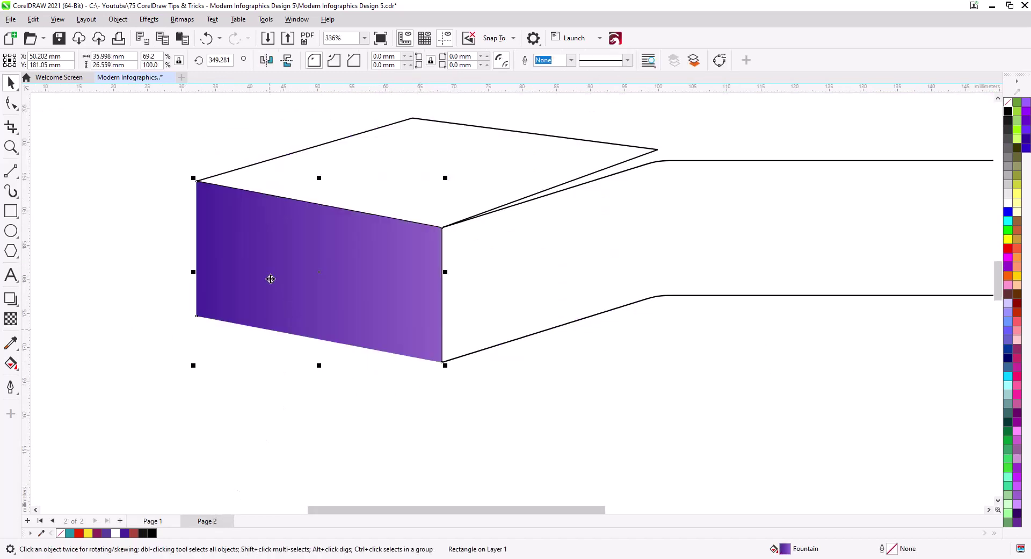
left_click(11, 106)
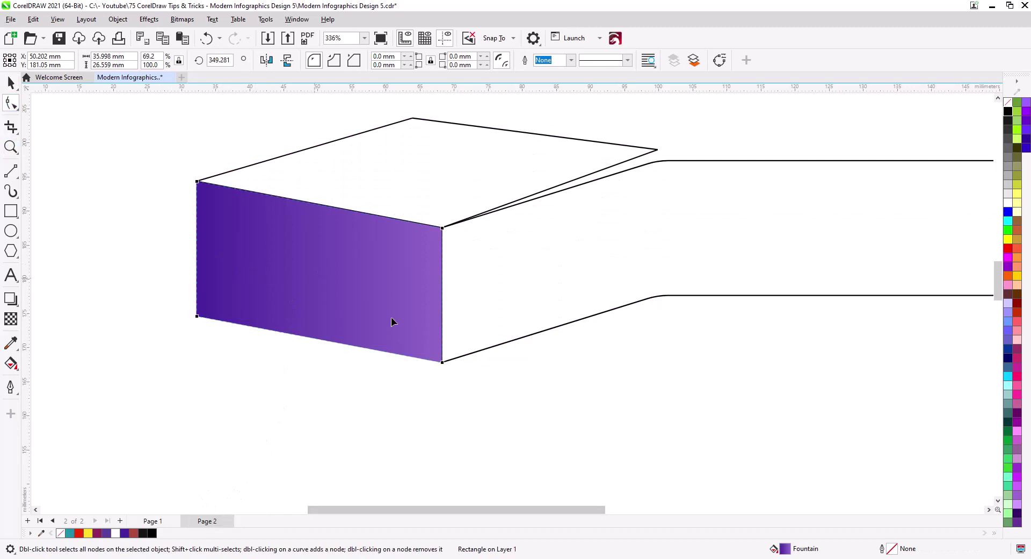
left_click(122, 20)
mouse_move(181, 314)
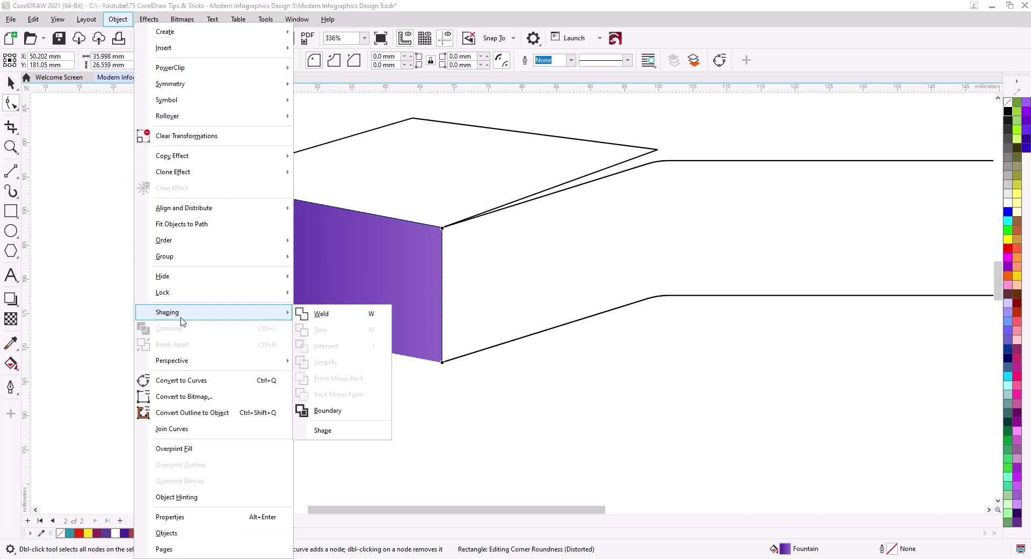
left_click(315, 314)
Break the copied face at all four nodes and split the black-outlined curve apart into separate edge lines.
left_click(13, 108)
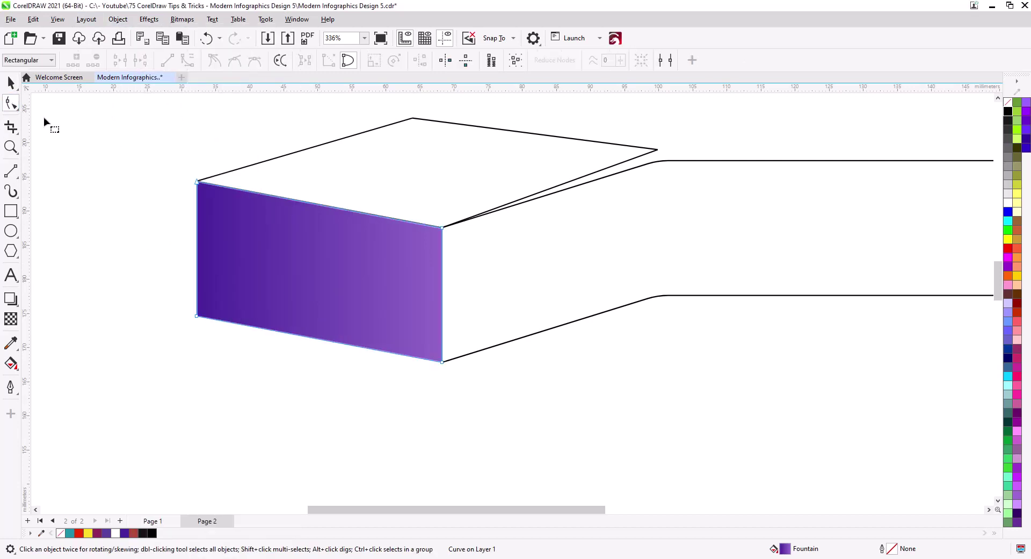
left_click_drag(134, 134, 529, 410)
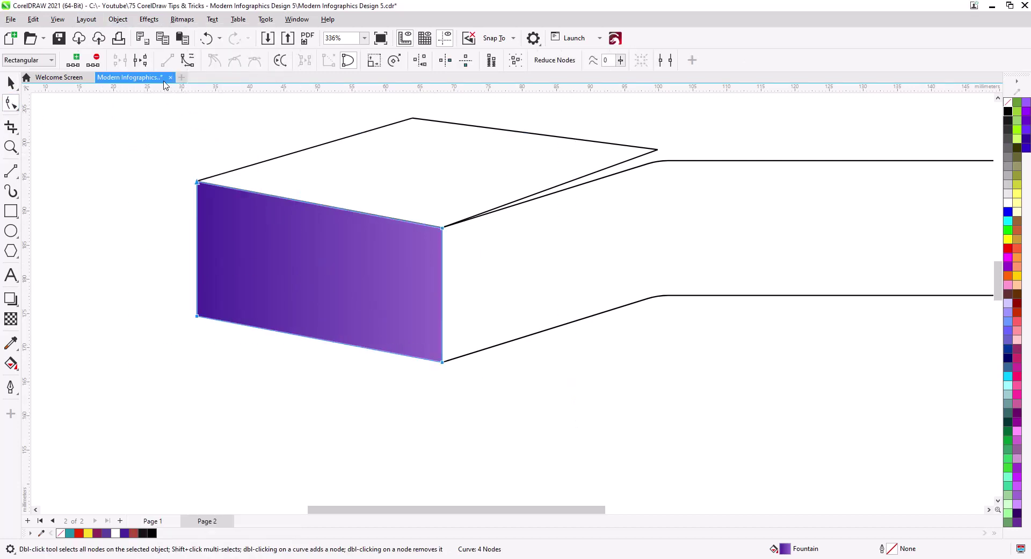
left_click(140, 60)
left_click(12, 84)
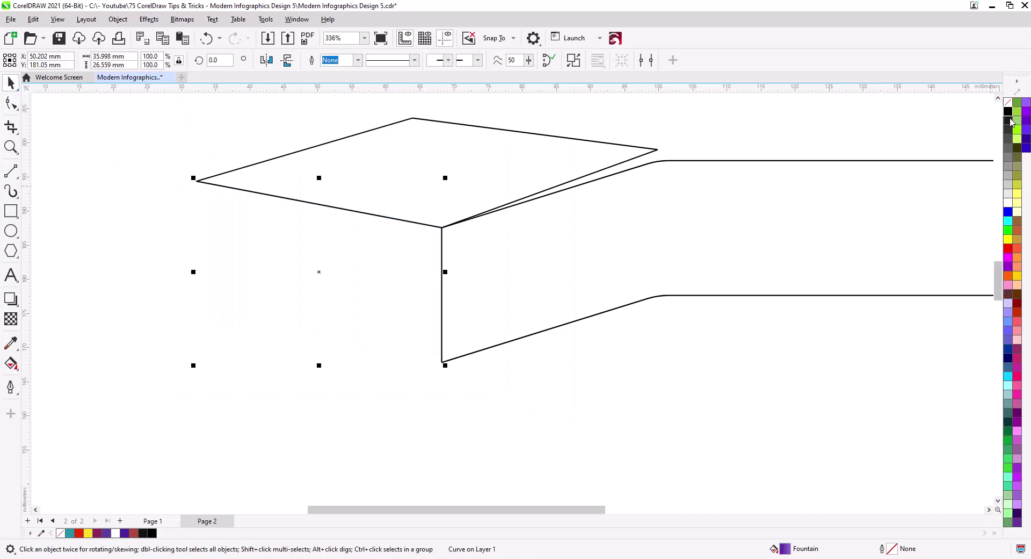
right_click(340, 342)
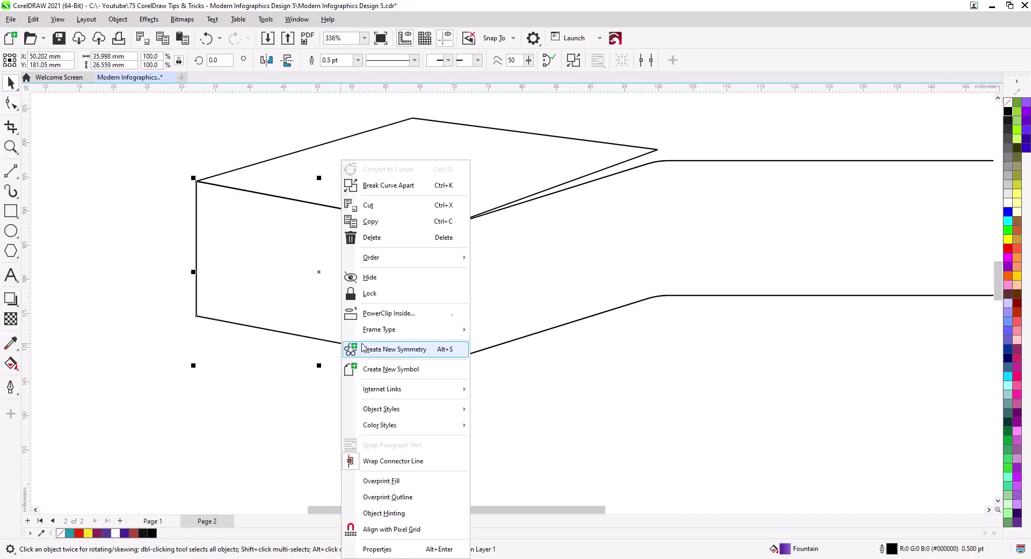
left_click(392, 186)
Copy the face's lower edge line from Page 2 onto Page 1 and set its outline to 1.5 pt.
left_click(274, 341)
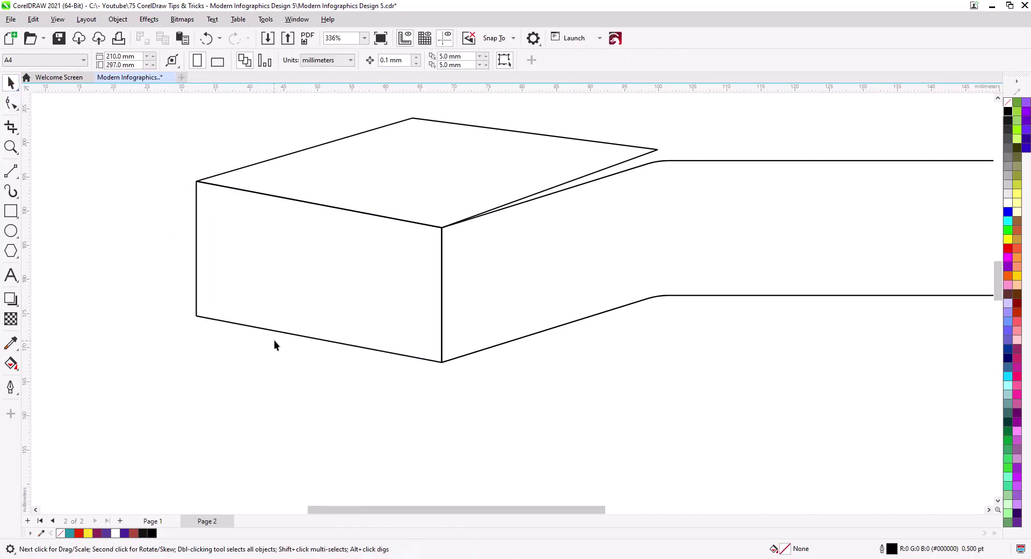
left_click(277, 332)
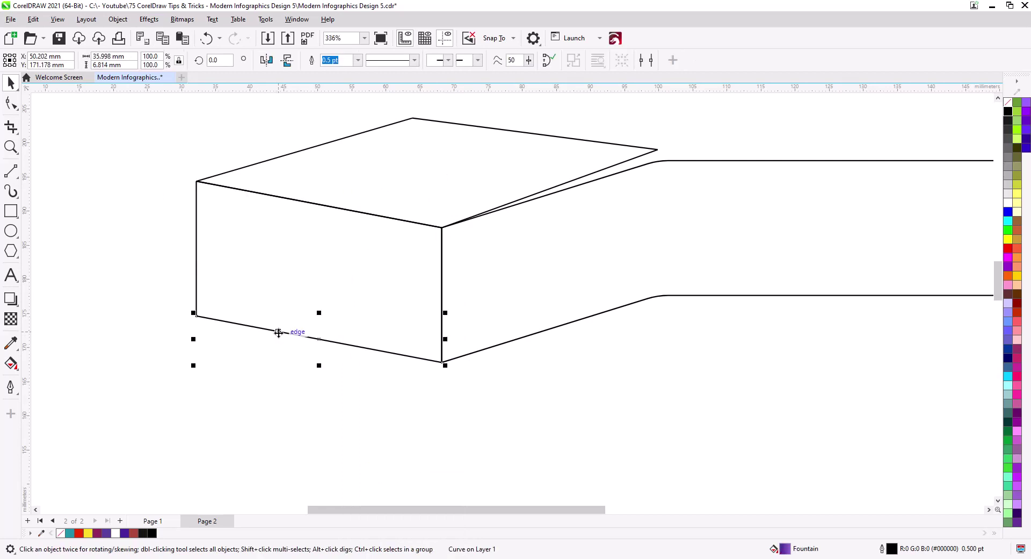
left_click(157, 521)
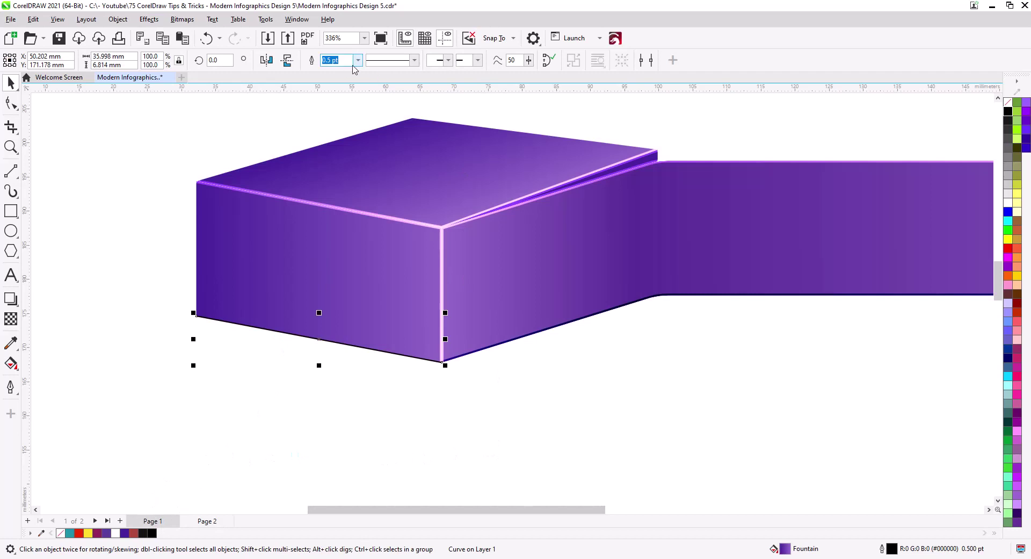
left_click(357, 60)
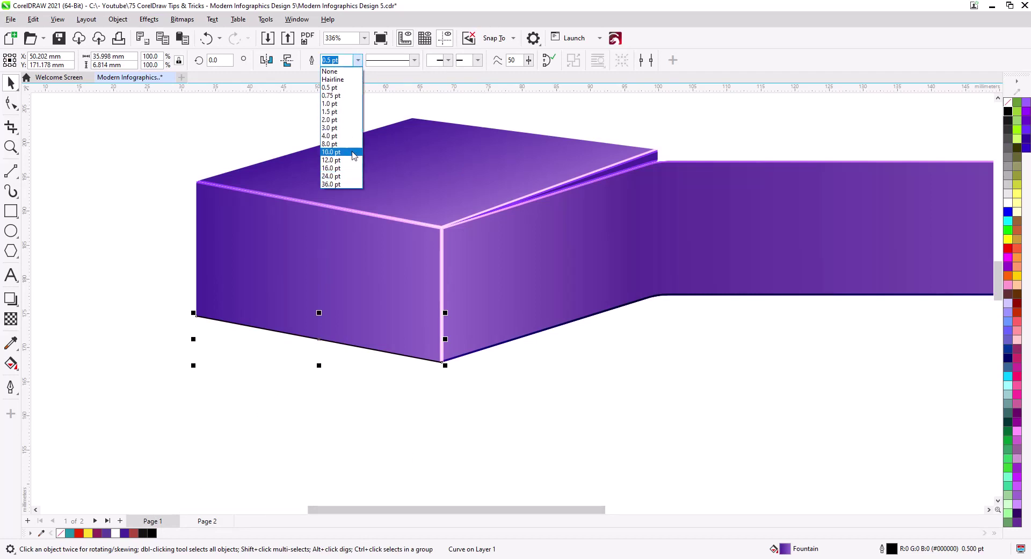
left_click(338, 111)
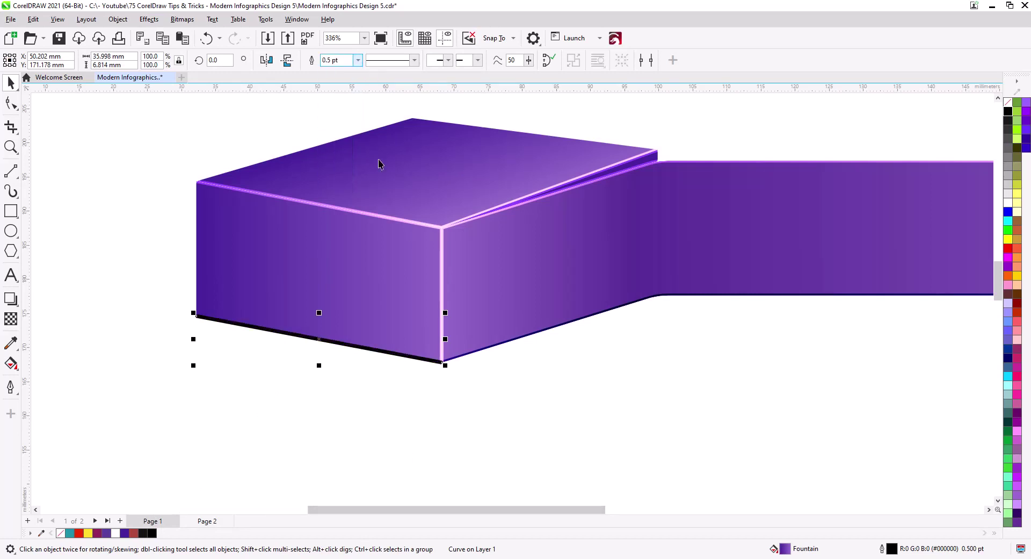
Combine the box's lower edge line with the banner's lower shadow line into one curve.
left_click(472, 353, "shift")
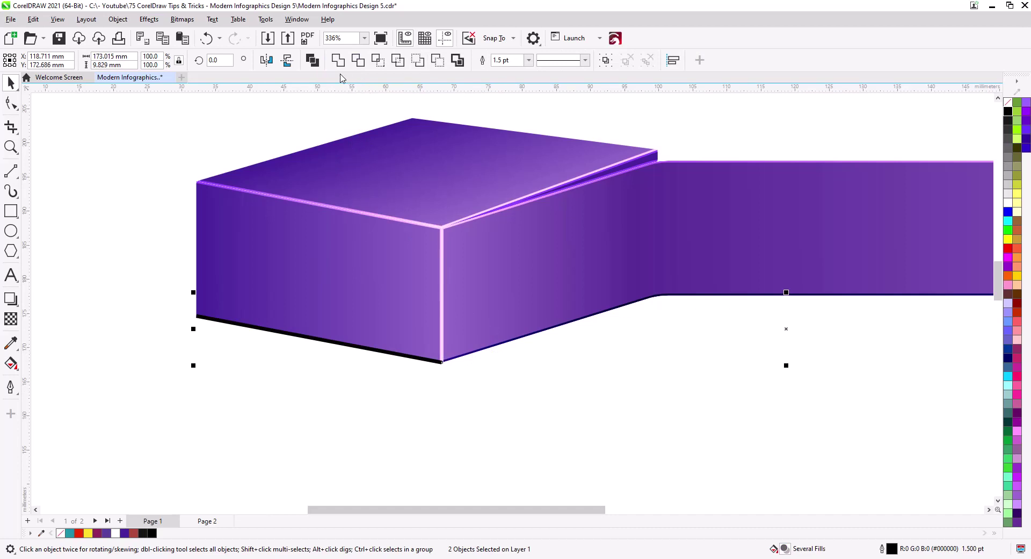
left_click(316, 62)
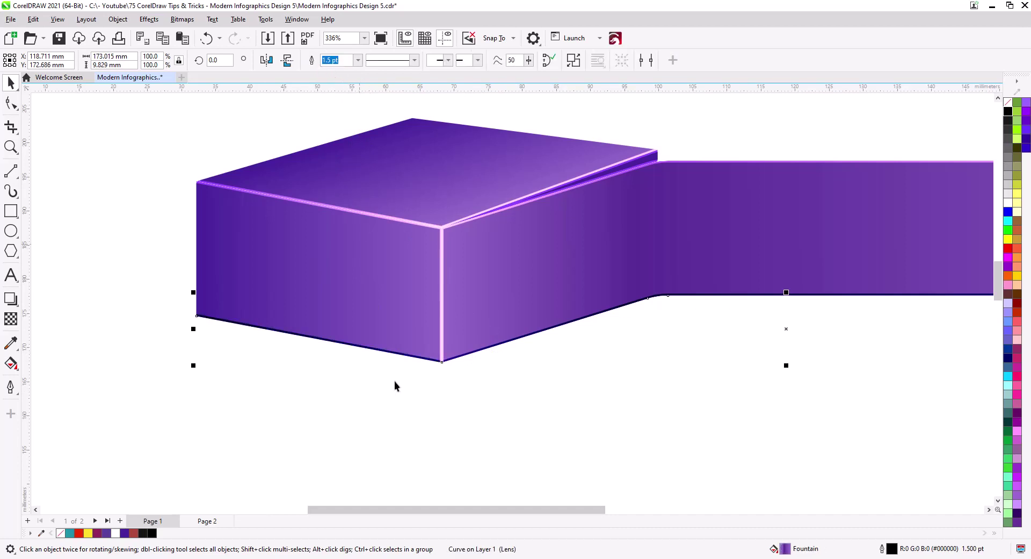
left_click(474, 421)
scroll(480, 410, "down", 4)
left_click_drag(542, 413, 456, 361)
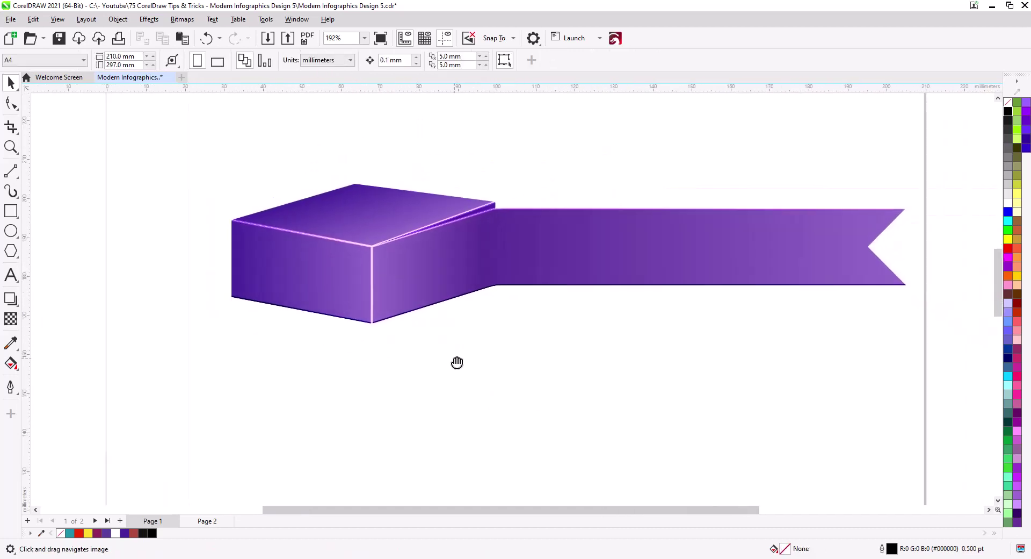
scroll(456, 361, "down", 2)
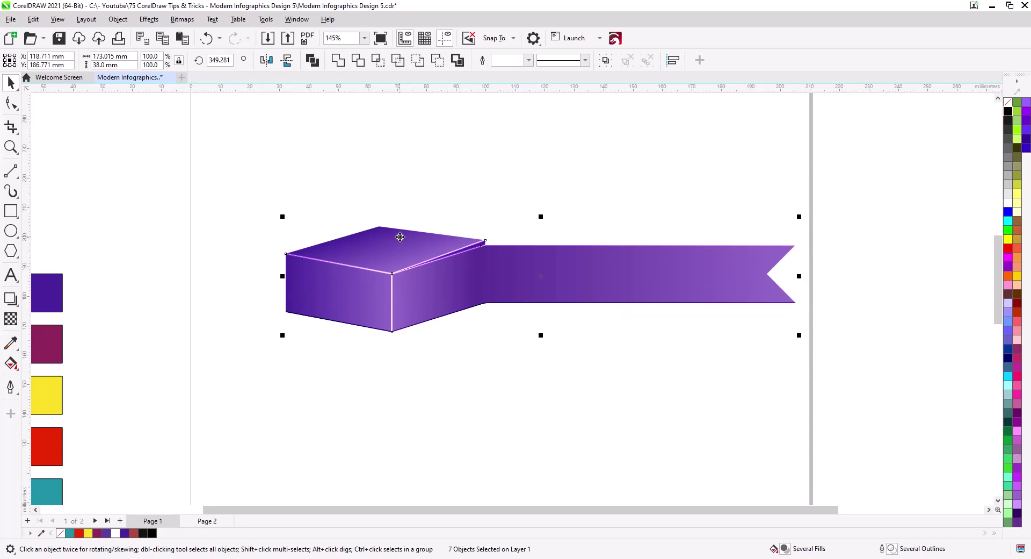
left_click_drag(400, 237, 402, 317)
left_click(430, 342)
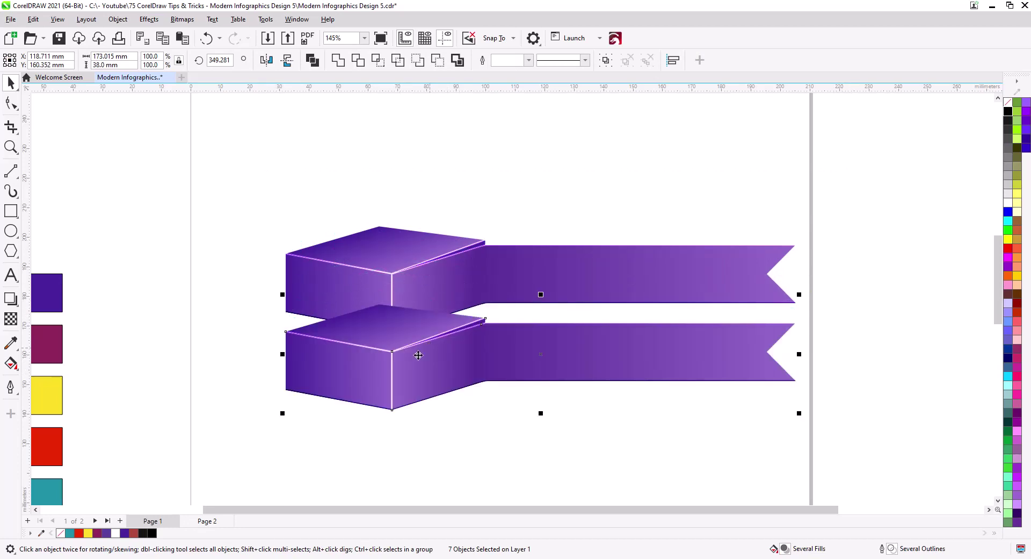
scroll(419, 367, "down", 1)
scroll(420, 368, "down", 2)
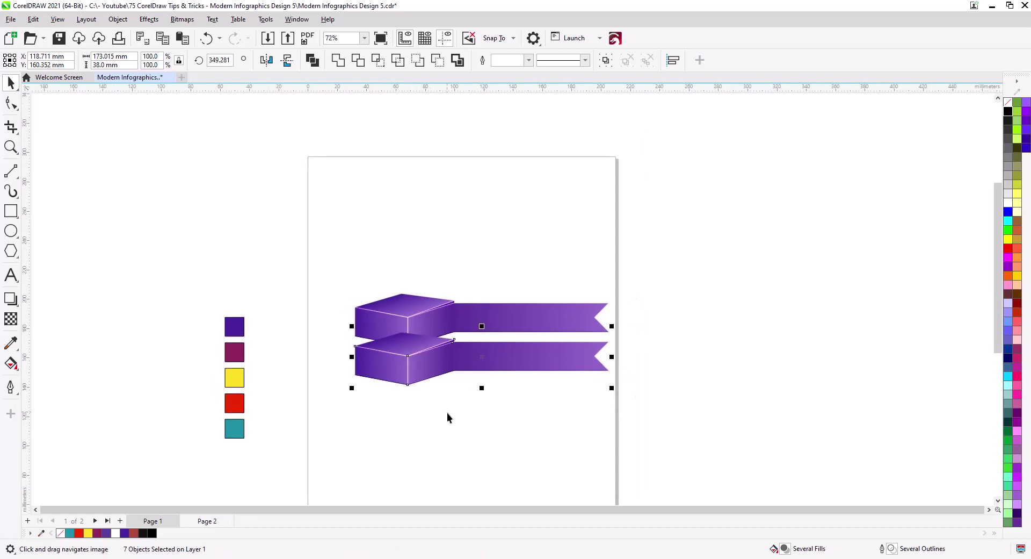
key("ctrl+z")
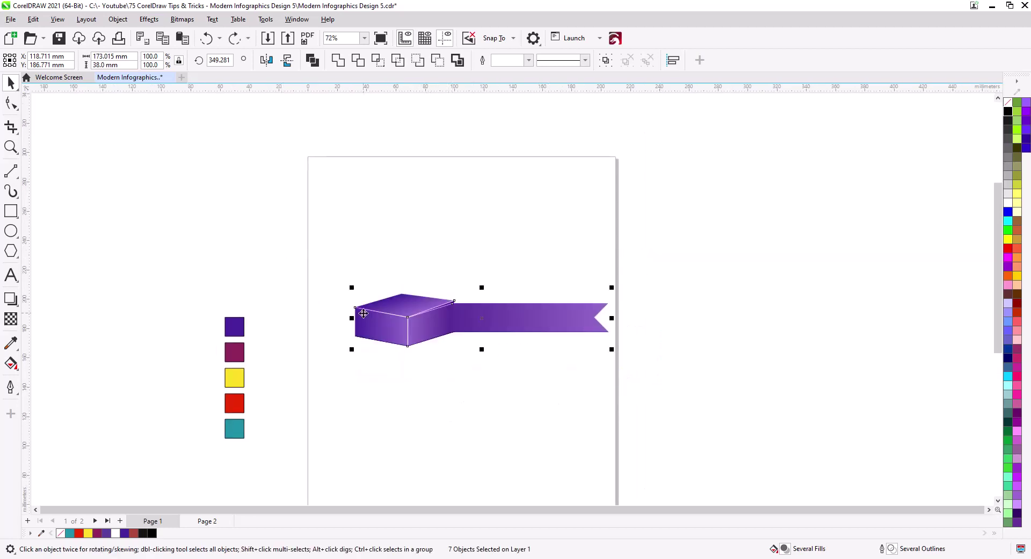
Move the whole purple element down the page and stack four duplicates above it, spaced about 29 mm apart.
left_click_drag(415, 299, 414, 416)
left_click(447, 435)
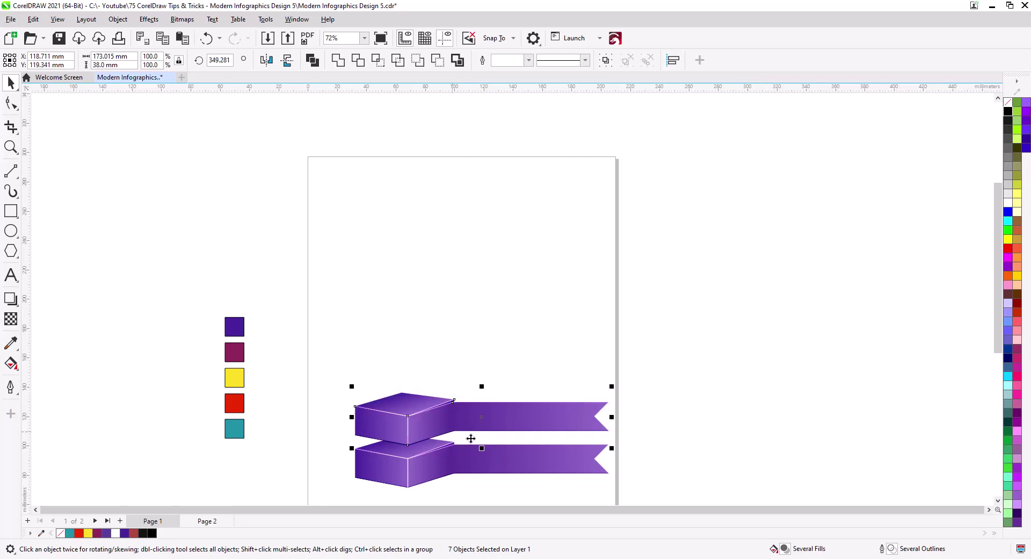
key("ctrl+r")
key("ctrl+r")
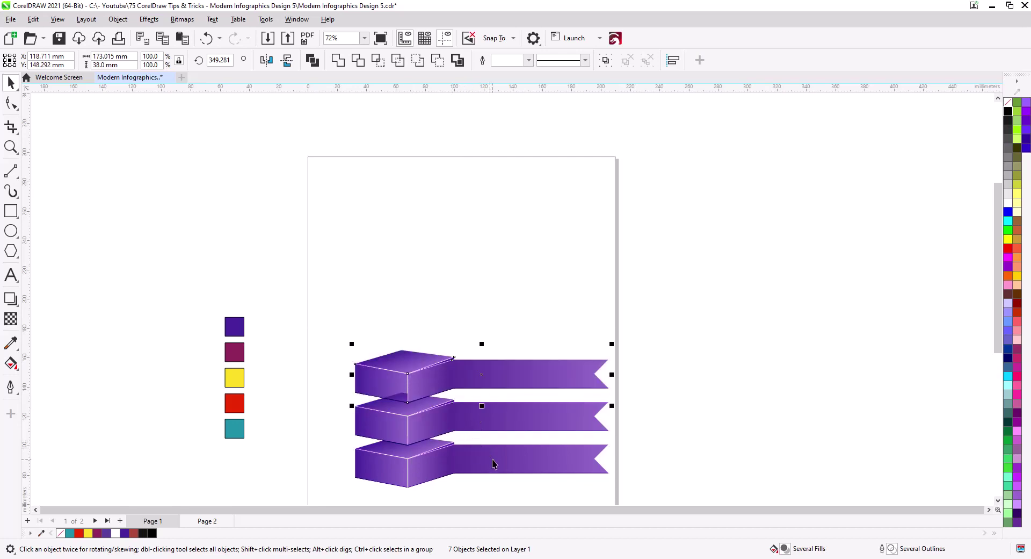
key("ctrl+r")
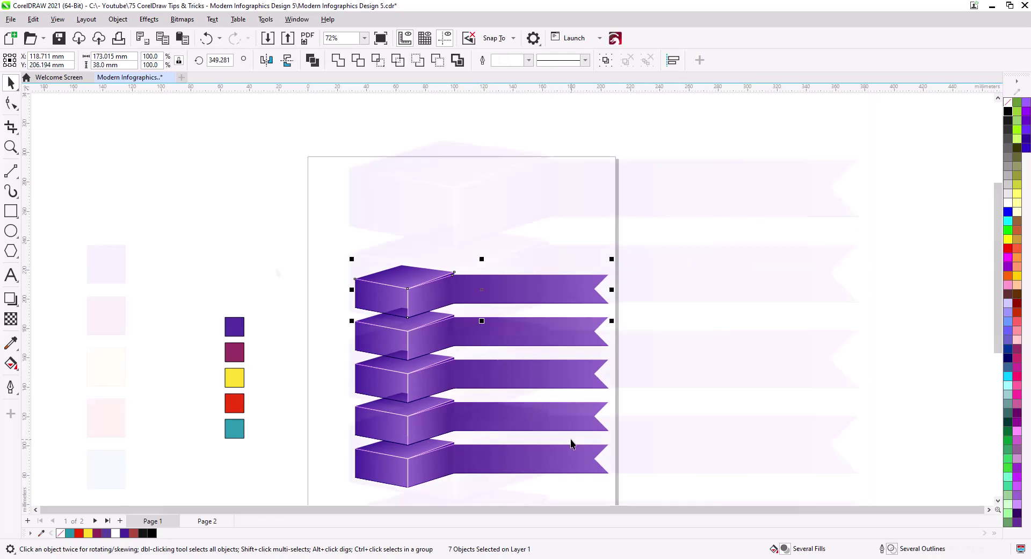
Move the five colour swatches onto the page beside the stacked elements.
left_click_drag(104, 191, 211, 478)
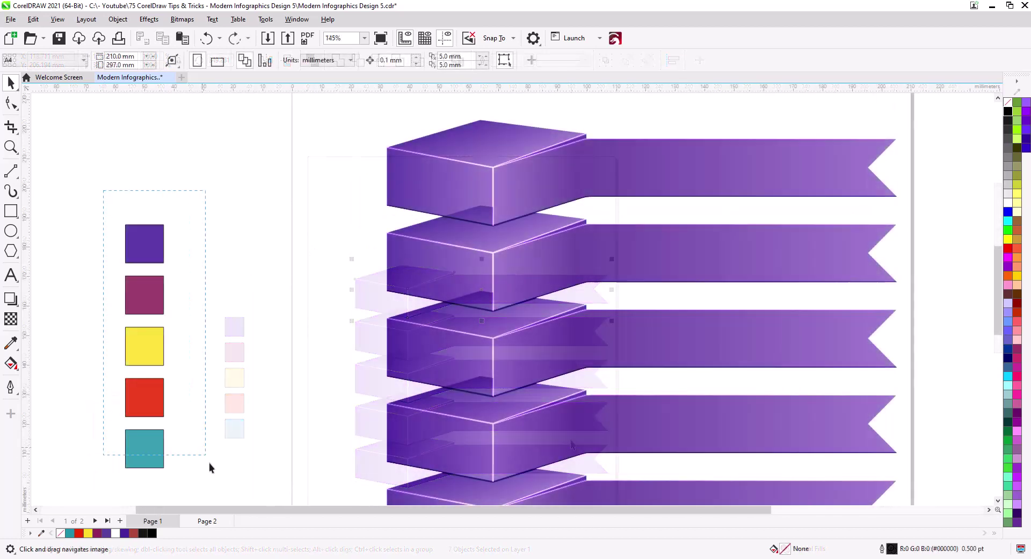
left_click_drag(149, 302, 321, 253)
left_click_drag(272, 263, 92, 241)
Sample the maroon swatch and fill the second element's top, left front face and ribbon banner with it.
left_click(11, 342)
left_click(130, 238)
left_click(276, 208)
left_click(309, 249)
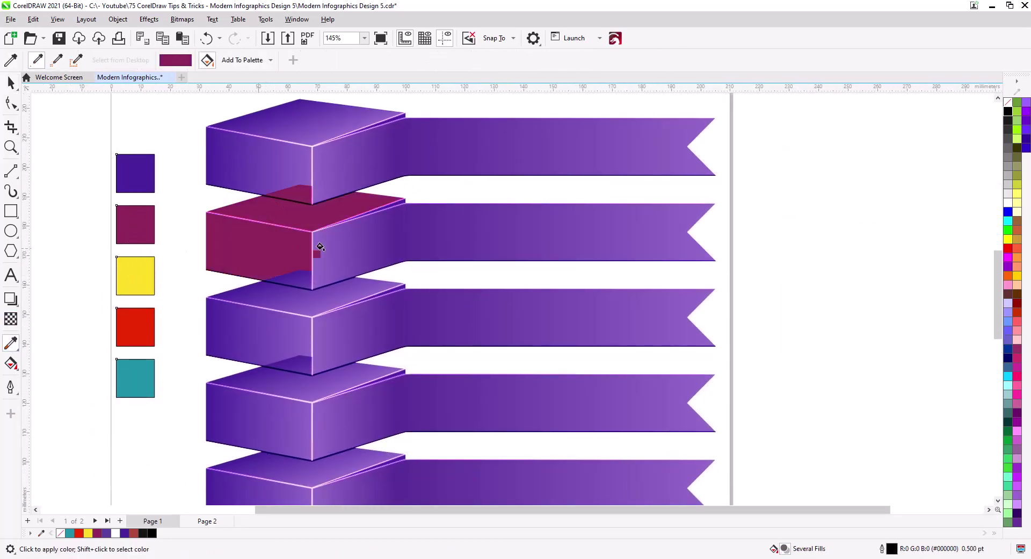
left_click(456, 252)
Sample the yellow swatch and fill all faces of the third element with it, including the thin fold behind the banner.
left_click(136, 273)
left_click(257, 292)
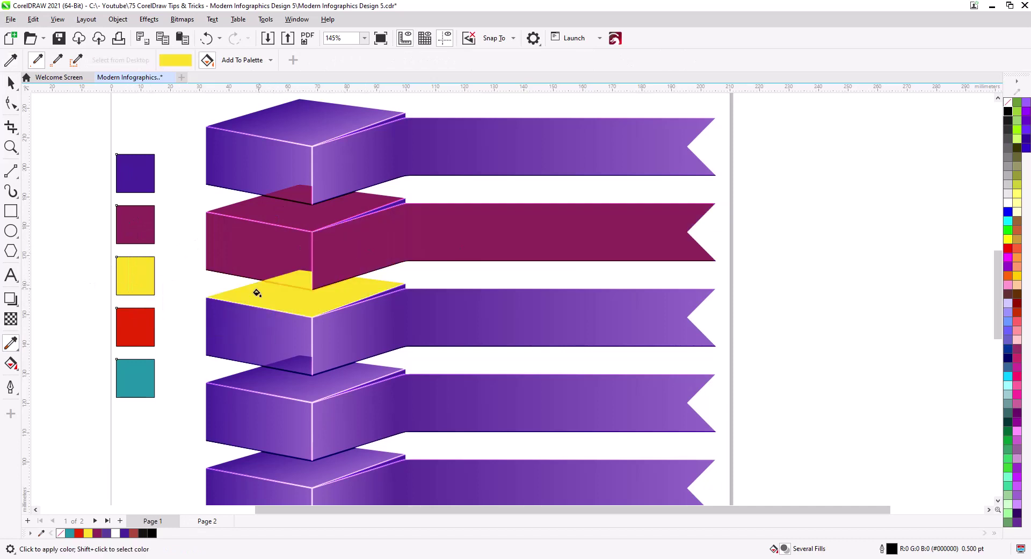
left_click(252, 325)
left_click(375, 340)
scroll(393, 254, "up", 4)
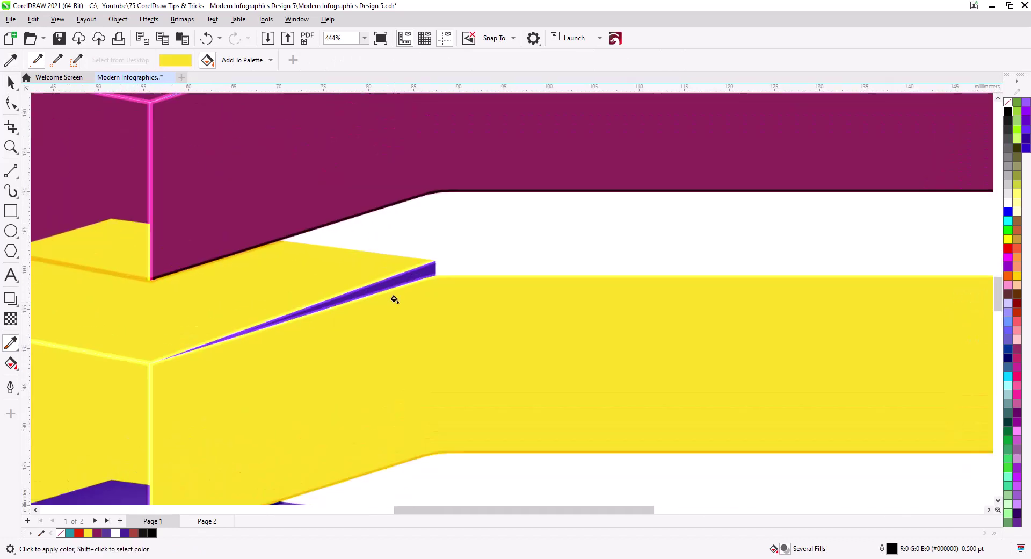
left_click(414, 265)
scroll(376, 301, "down", 4)
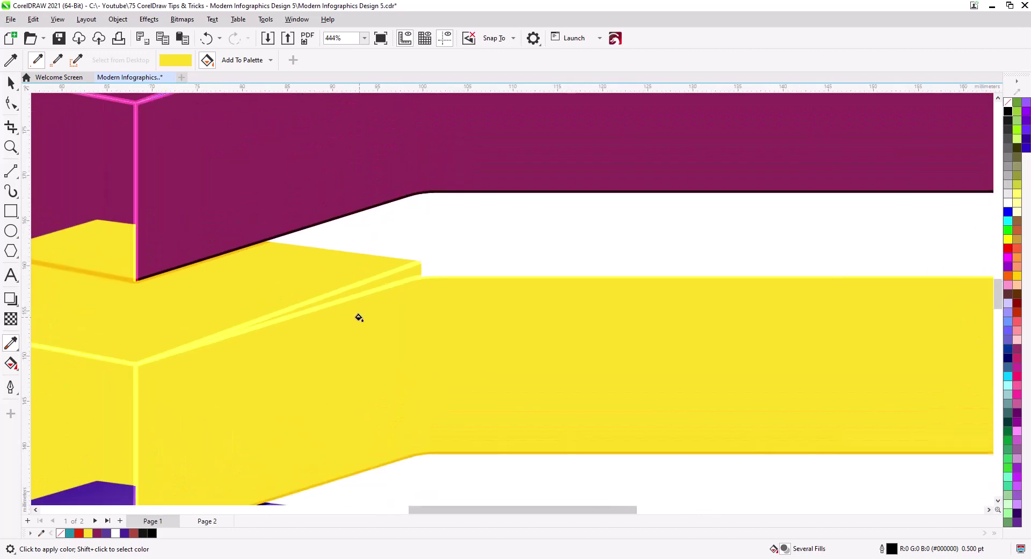
Fill the thin fold behind the second element's banner with the sampled maroon.
left_click(131, 271, "shift")
scroll(451, 243, "up", 3)
scroll(451, 243, "up", 3)
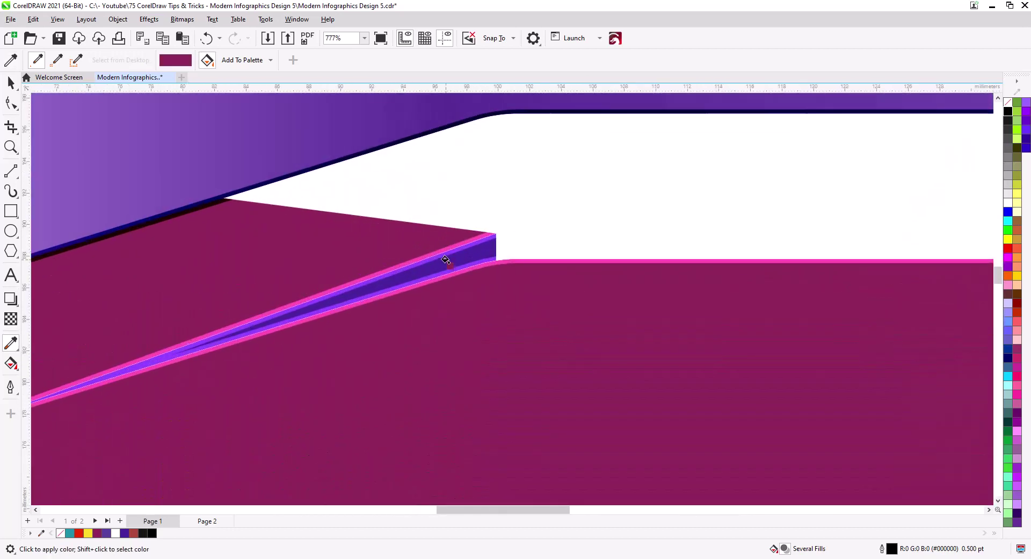
key("ctrl+z")
scroll(468, 256, "up", 2)
left_click(481, 242)
scroll(356, 313, "down", 4)
scroll(322, 342, "down", 5)
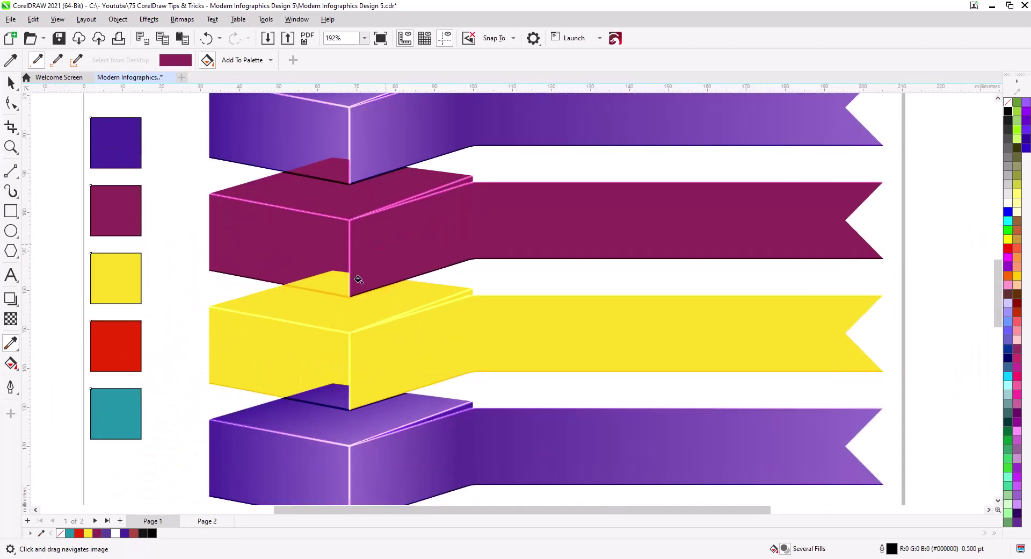
Sample the red swatch and fill all faces of the fourth element with it, including the thin fold.
left_click(217, 250, "shift")
left_click(338, 297)
left_click(322, 330)
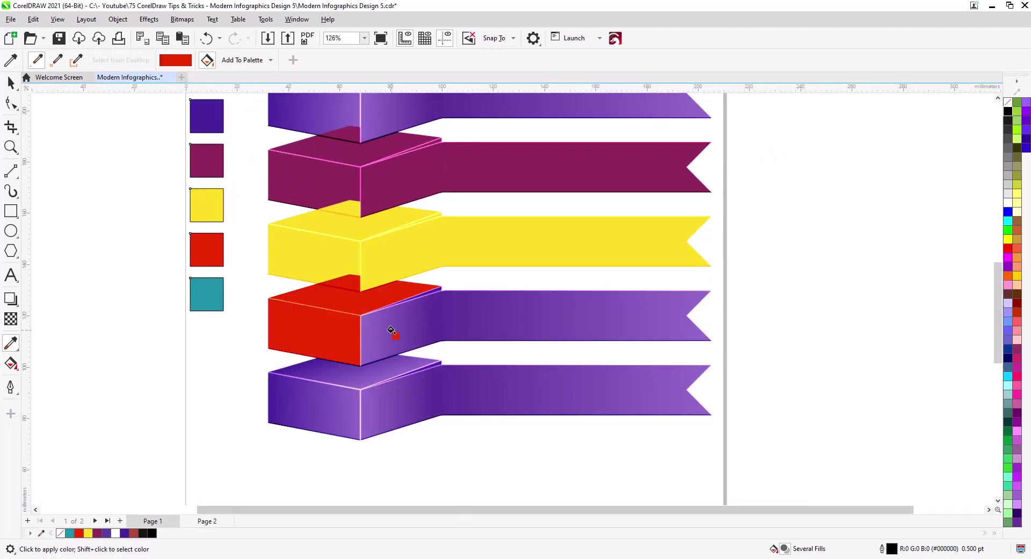
left_click(396, 334)
scroll(432, 299, "up", 5)
left_click(458, 234)
scroll(331, 264, "down", 5)
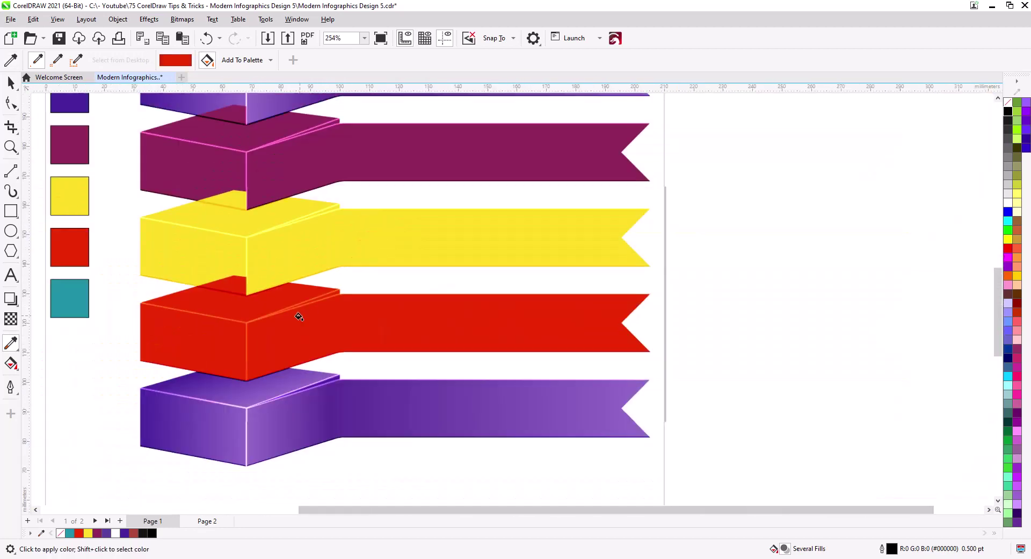
Sample the teal swatch and fill all faces of the lowest element with it, including the thin fold.
scroll(299, 315, "left", 2)
left_click(199, 300, "shift")
left_click(349, 392)
left_click(333, 429)
left_click(403, 438)
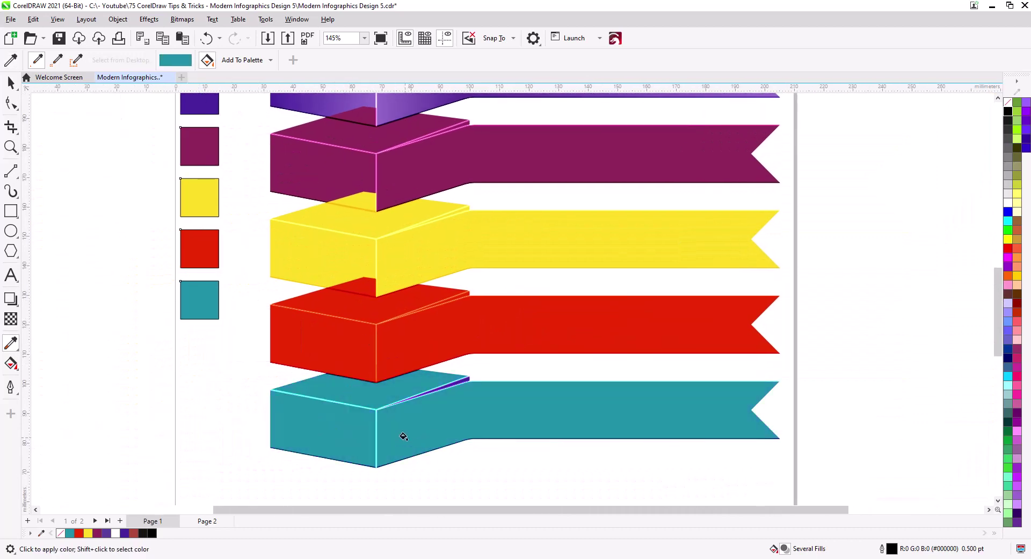
scroll(461, 393, "up", 5)
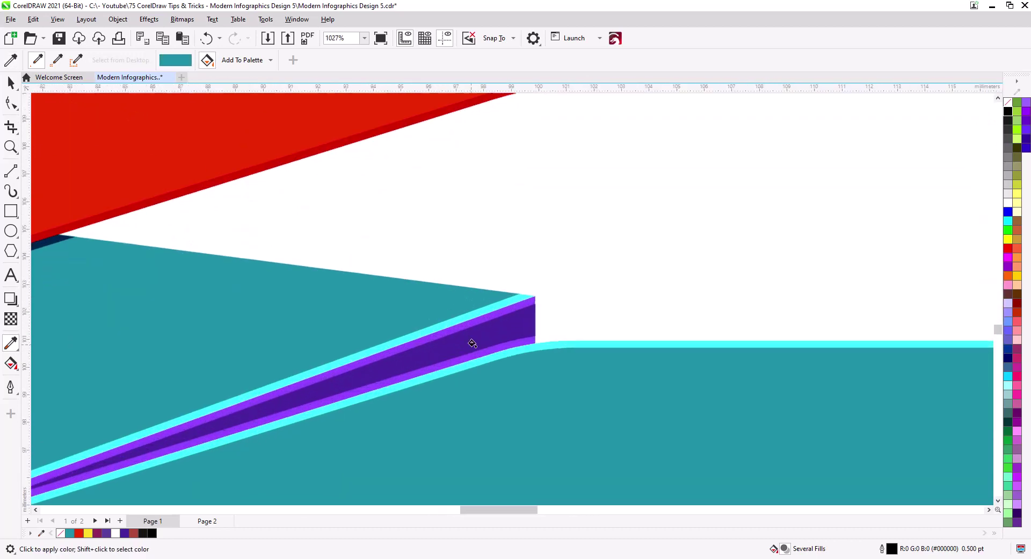
left_click(472, 342)
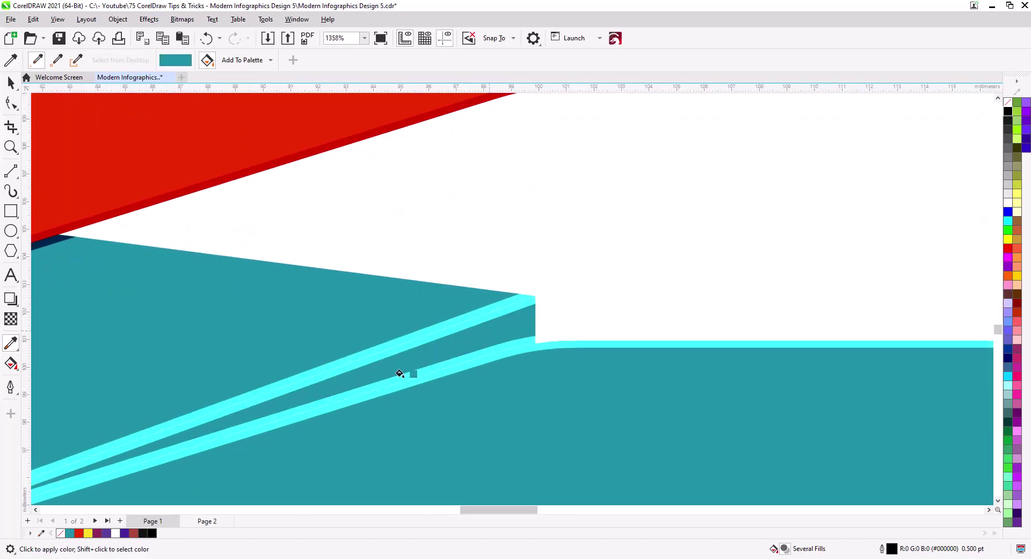
scroll(403, 373, "down", 5)
Move the five colour swatches off the page, away from the stacked elements.
left_click(16, 87)
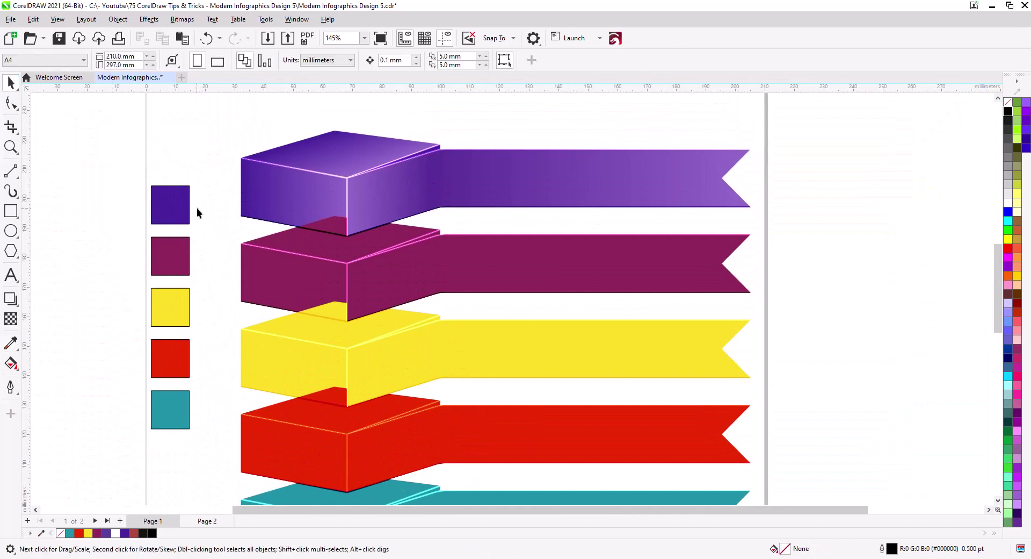
left_click_drag(201, 449, 201, 449)
left_click_drag(178, 316, 69, 316)
left_click(162, 296)
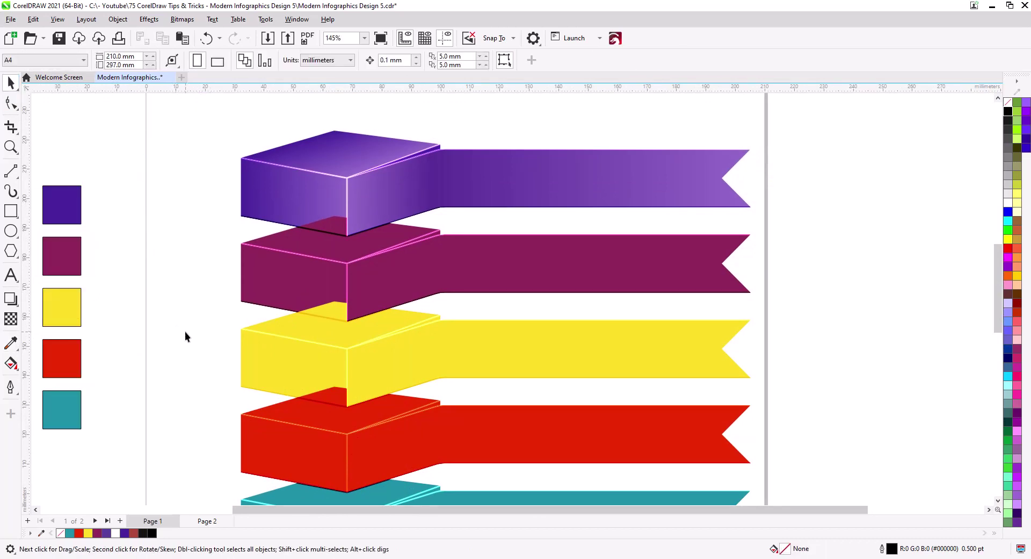
Bring the purple, maroon and yellow elements together to the front, above the red and teal elements.
scroll(194, 352, "down", 1)
left_click_drag(195, 355, 182, 303)
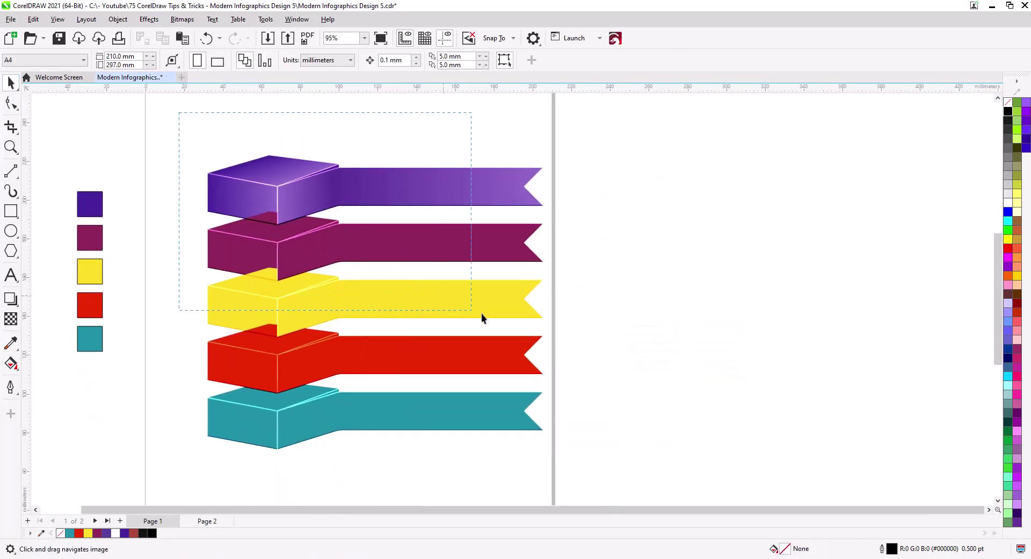
left_click_drag(481, 317, 578, 340)
key("shift+Page_Up")
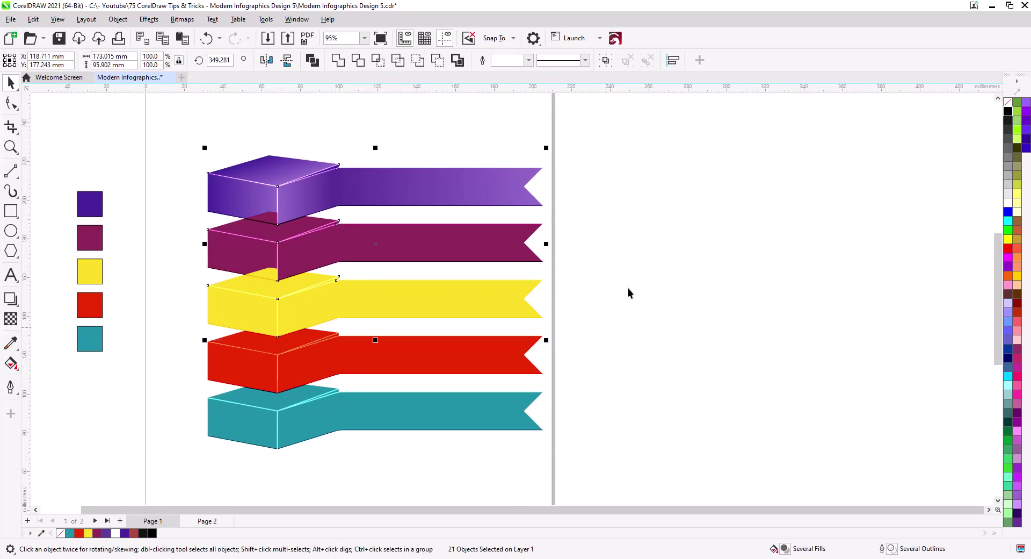
Bring the purple and maroon elements to the front, followed by the purple element alone, so each box overlaps the one below.
left_click(221, 138)
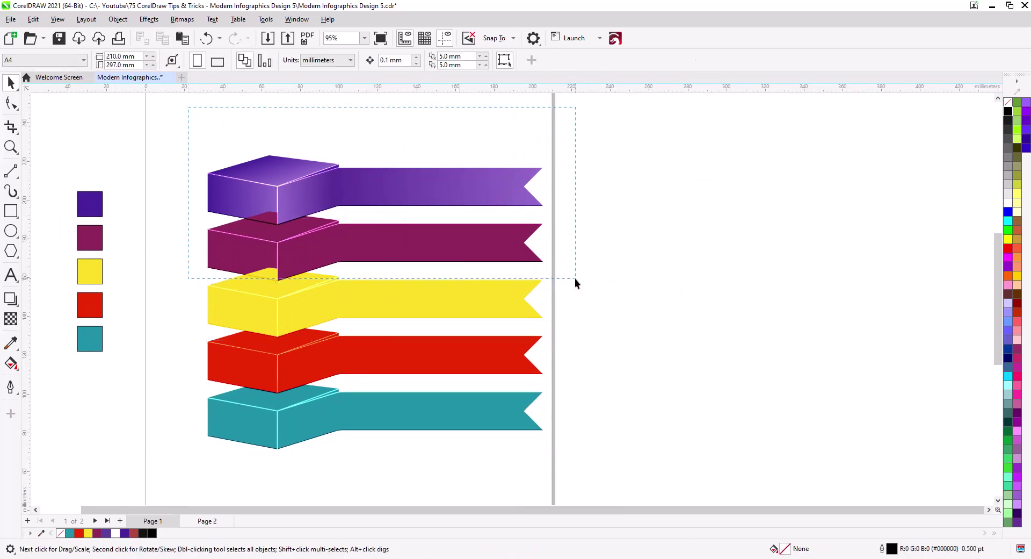
left_click_drag(574, 278, 566, 284)
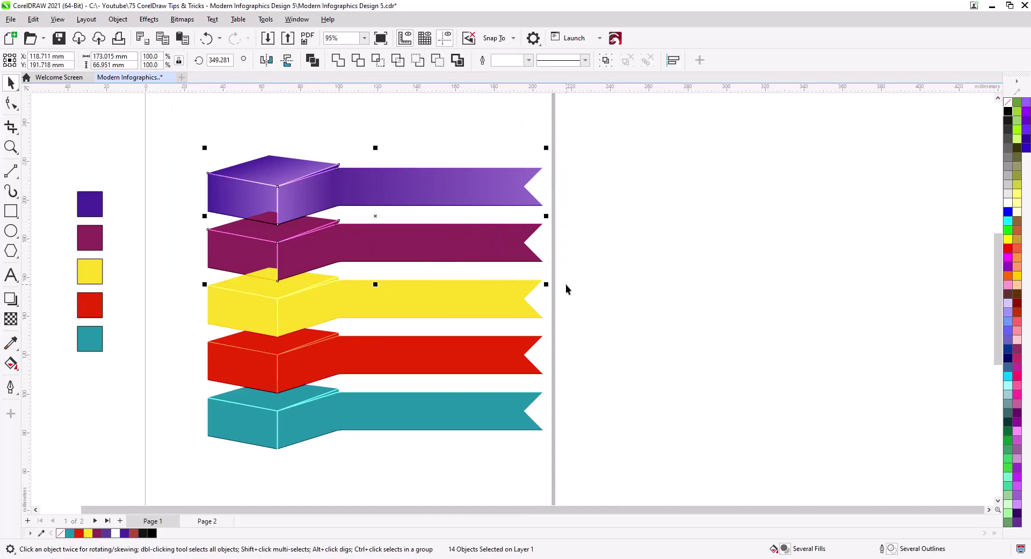
key("shift+Page_Up")
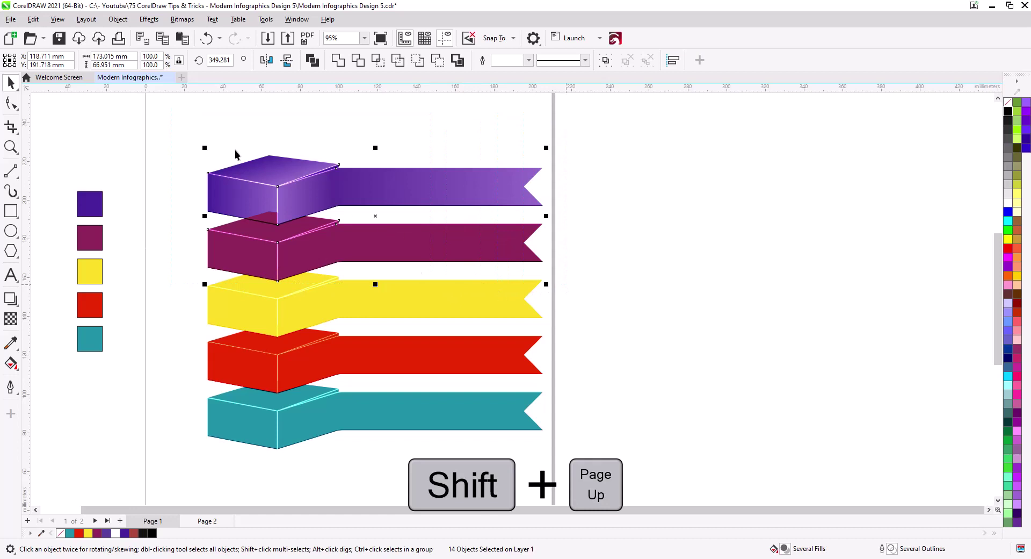
left_click_drag(225, 165, 586, 226)
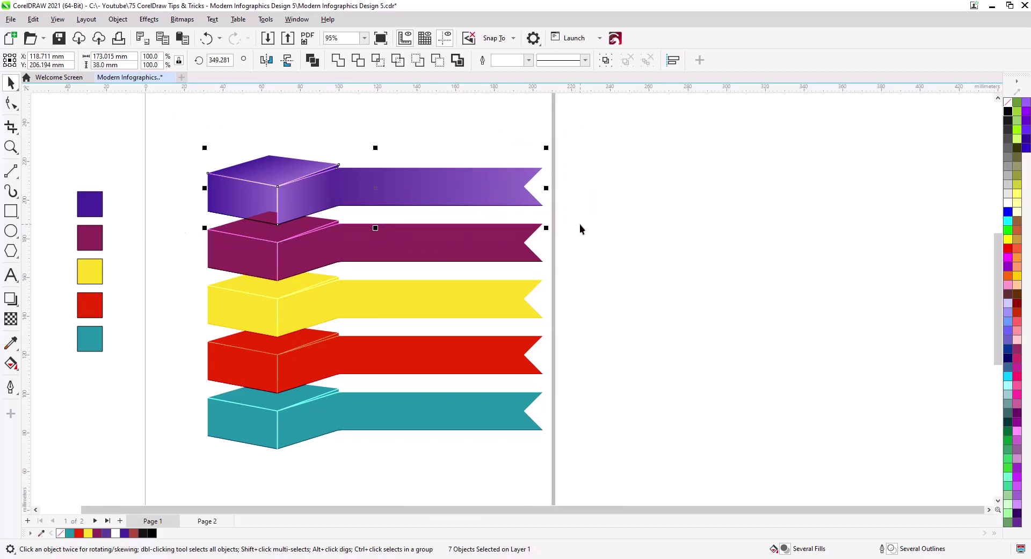
key("shift+Page_Up")
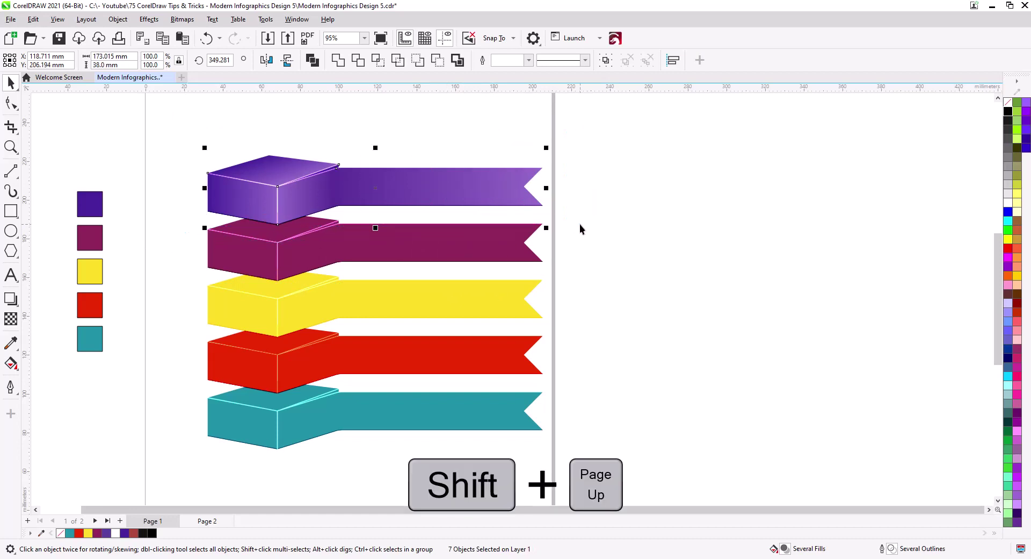
left_click(581, 287)
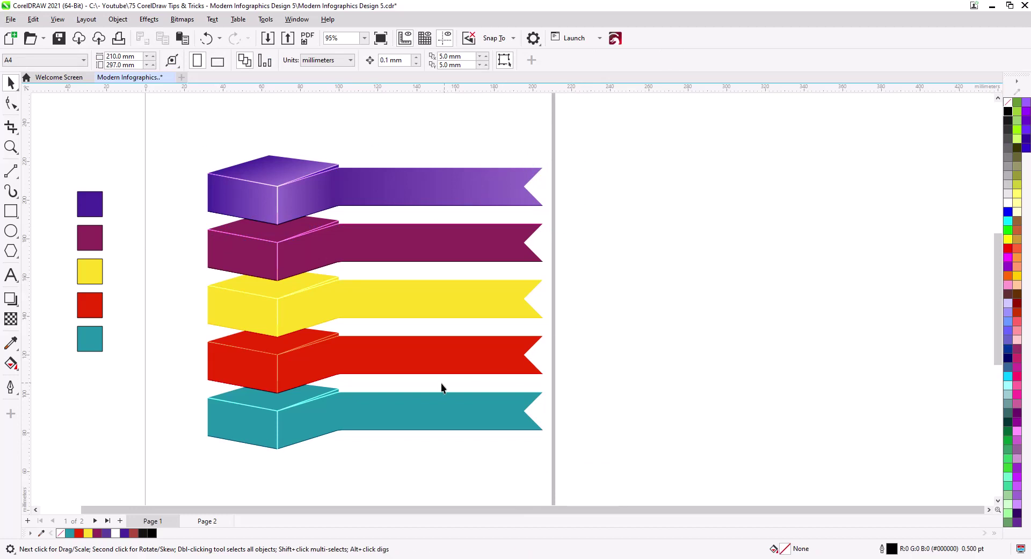
Apply a linear fountain fill across the maroon box's top face, skewing it to follow the face's slanted side edges.
scroll(277, 295, "up", 3)
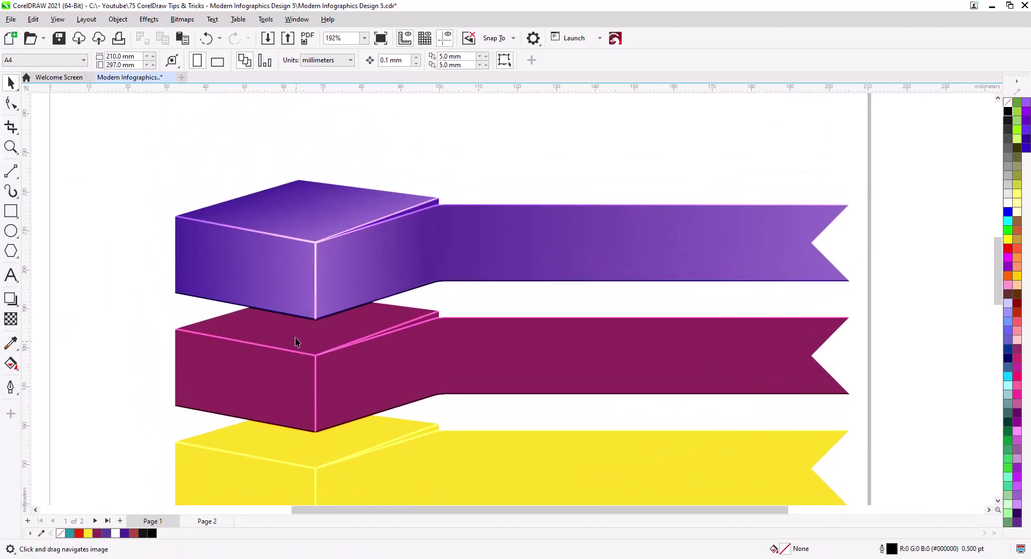
left_click(299, 370)
scroll(268, 381, "up", 2)
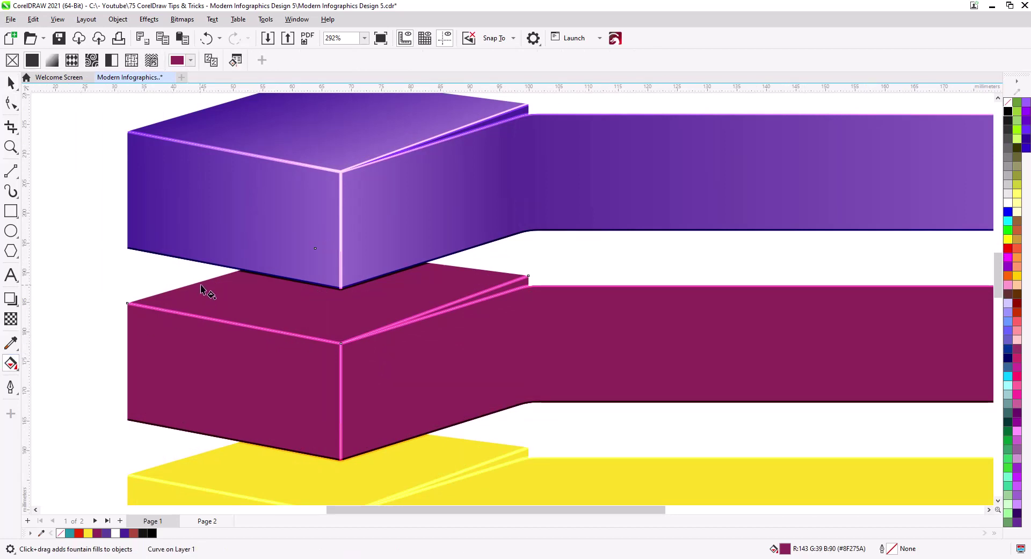
left_click_drag(205, 282, 415, 316)
left_click_drag(266, 252, 232, 368)
left_click_drag(207, 187, 337, 336)
scroll(295, 267, "down", 3)
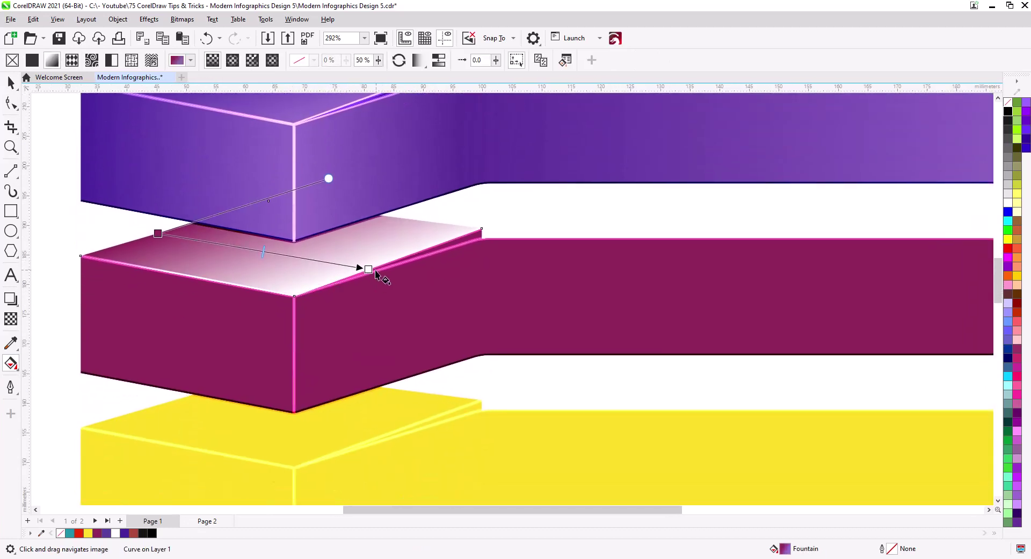
Set the end colour of the maroon top face's gradient to a lighter maroon sampled from the middle of that gradient.
left_click(368, 268)
left_click(331, 281)
left_click(423, 440)
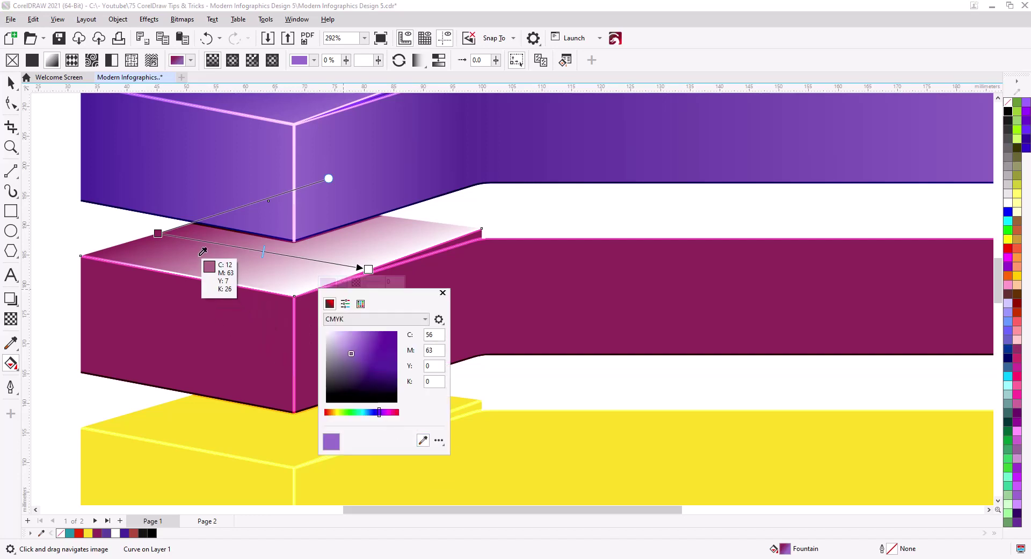
left_click(201, 250)
left_click(443, 293)
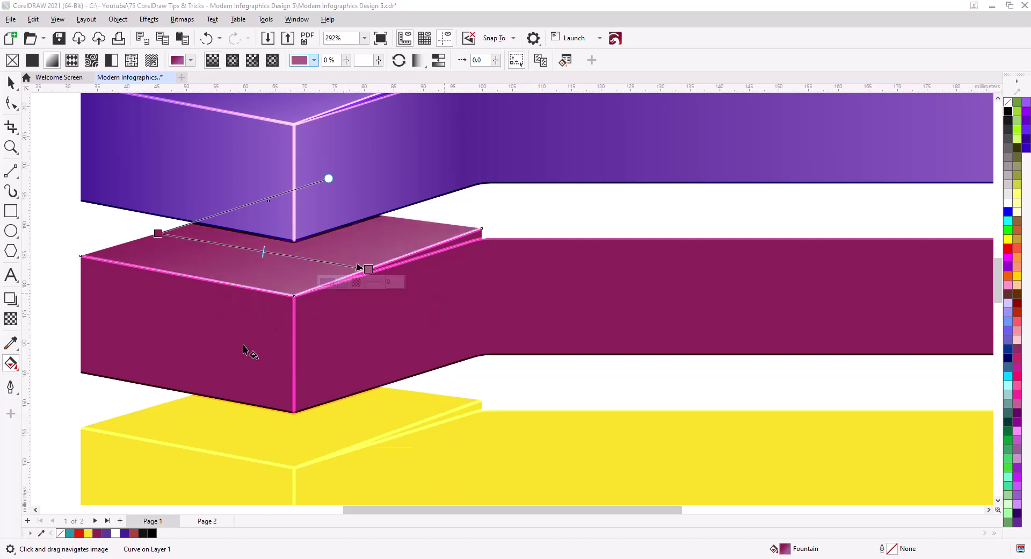
Apply an edge-aligned gradient to the maroon box's left front face, ending in the lighter maroon sampled from its top face.
left_click(164, 347)
left_click_drag(81, 318, 293, 351)
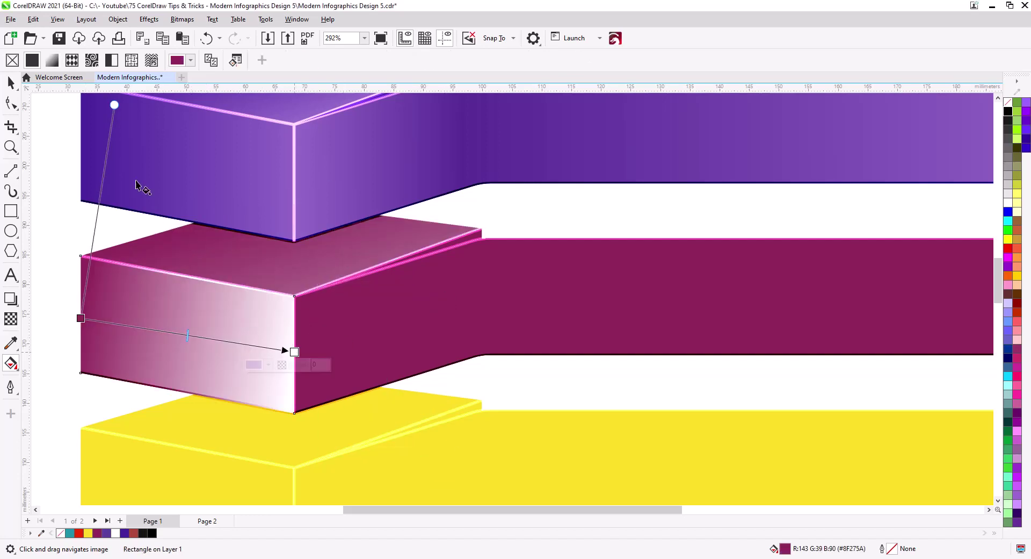
left_click_drag(113, 123, 80, 121)
left_click(258, 364)
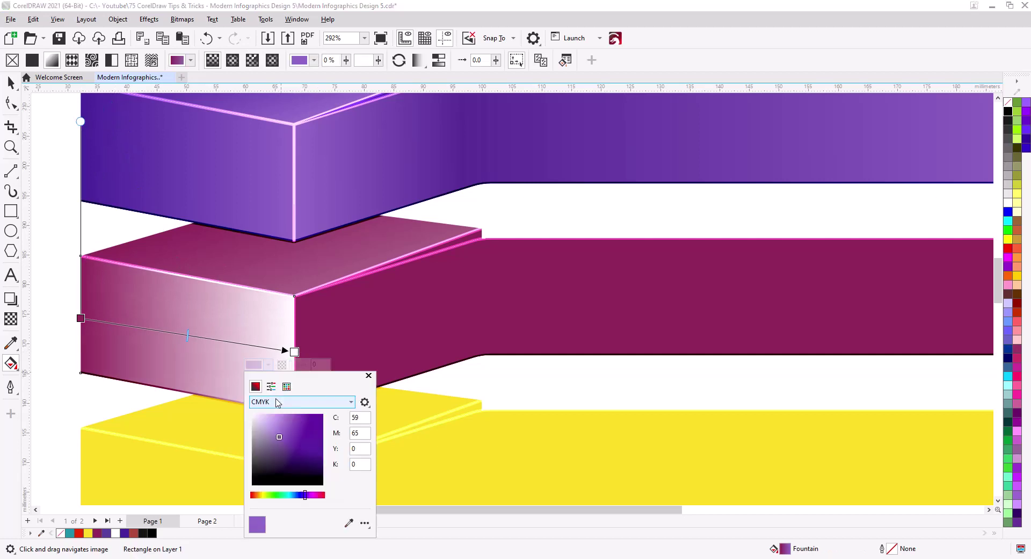
left_click(349, 523)
left_click(421, 245)
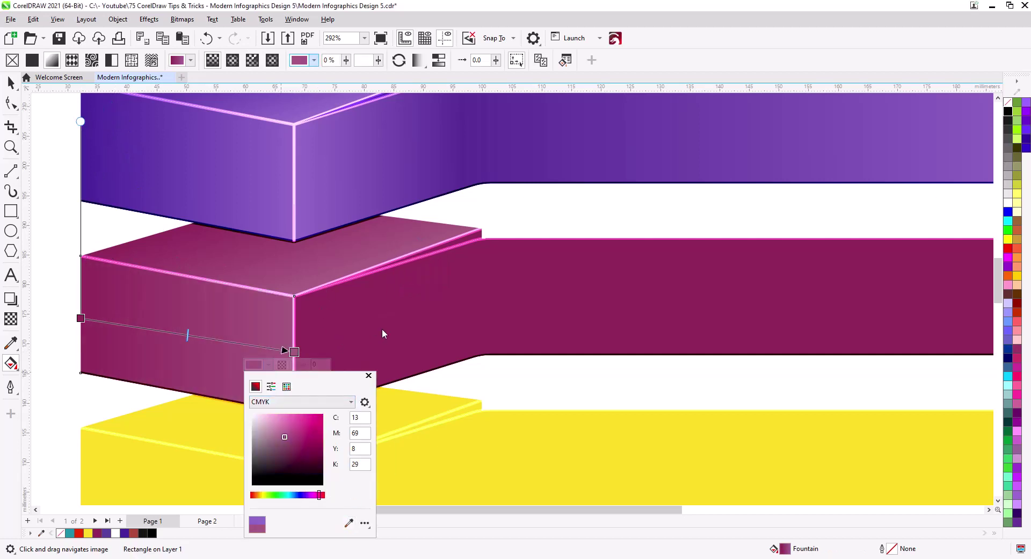
Apply a horizontal fountain fill along the maroon banner, from the box's front vertical edge to the notched end.
left_click(400, 340)
left_click_drag(394, 336, 242, 277)
left_click(418, 251)
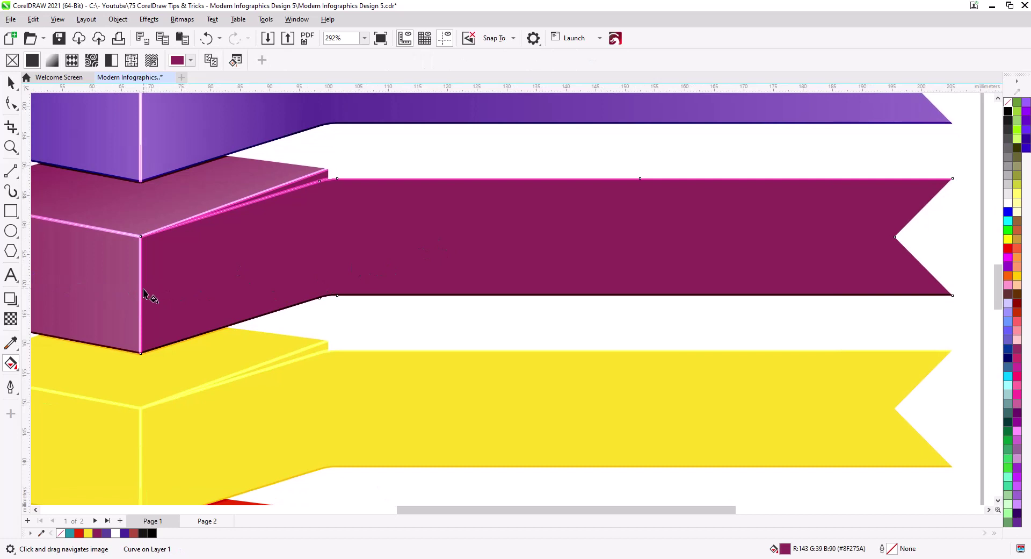
left_click_drag(142, 289, 945, 290)
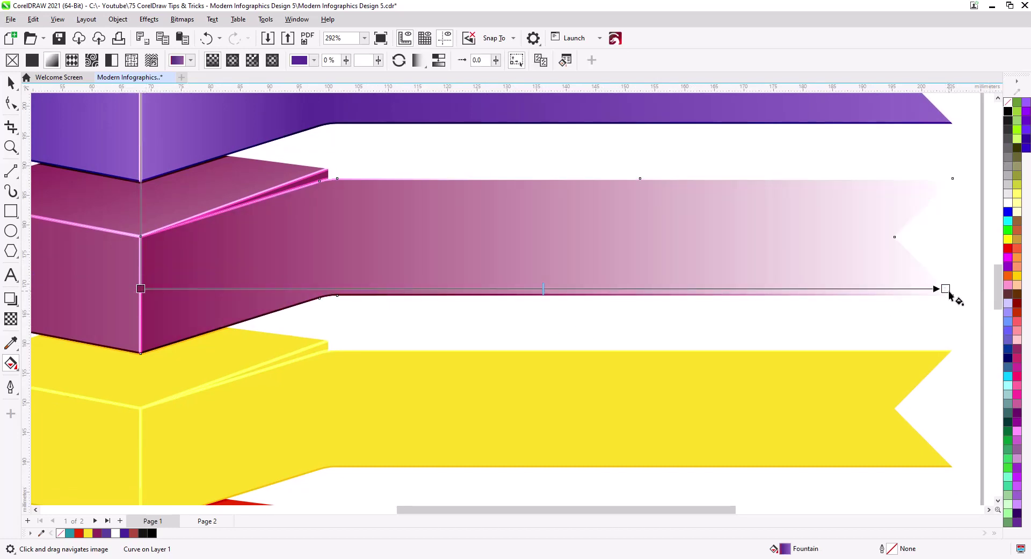
Try the lighter maroon sampled from the box's left front face as the colour of the maroon banner gradient's intermediate node.
mouse_move(948, 295)
left_click(913, 301)
left_click(1004, 459)
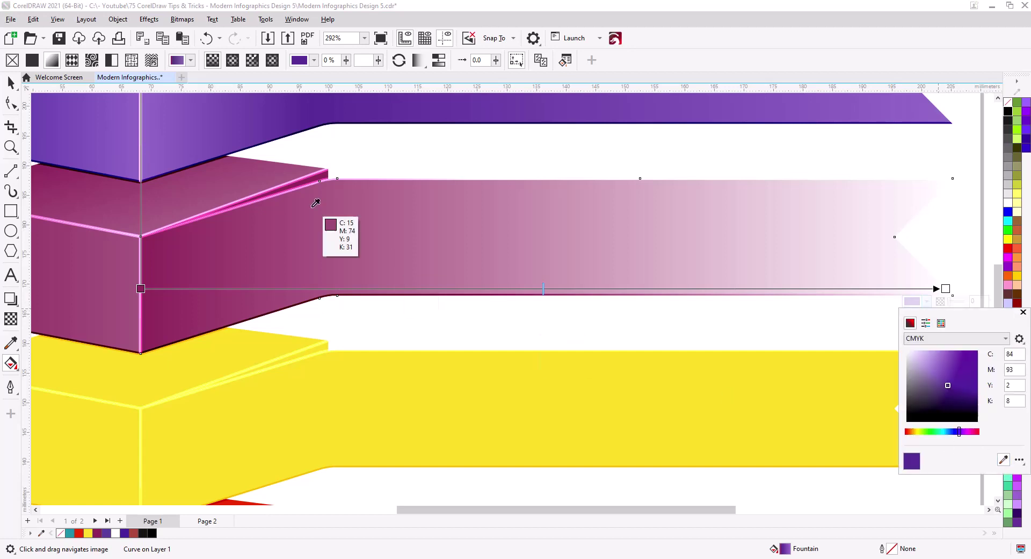
left_click(132, 253)
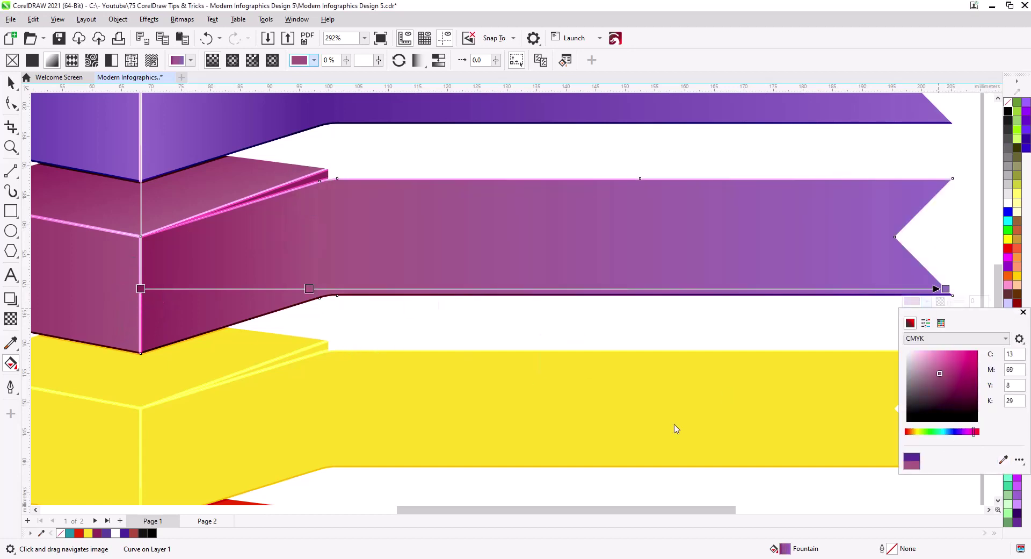
left_click(1002, 459)
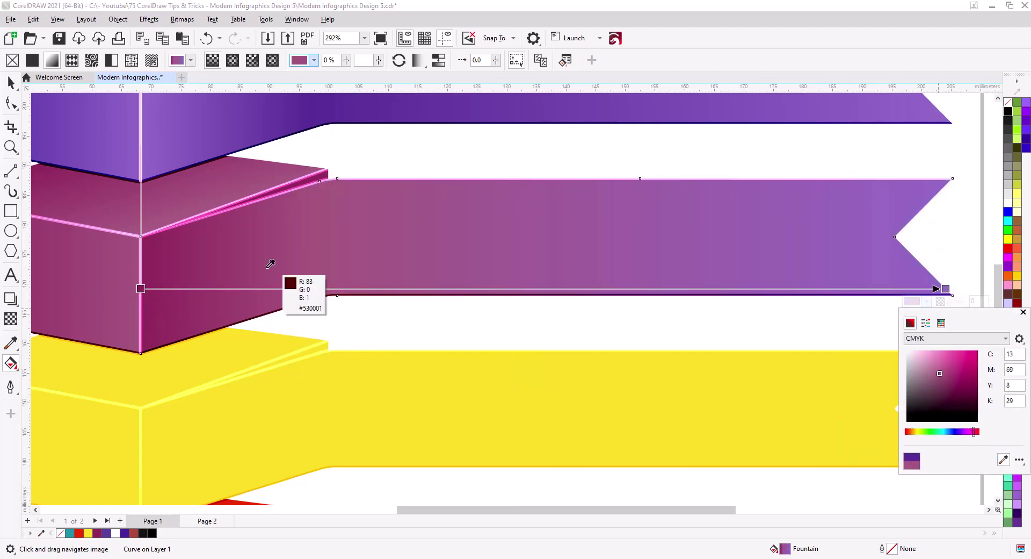
left_click(134, 250)
Set the intermediate node of the maroon banner's gradient to the dark maroon sampled near the box's front edge (C19 M95 Y11 K40).
left_click(310, 288)
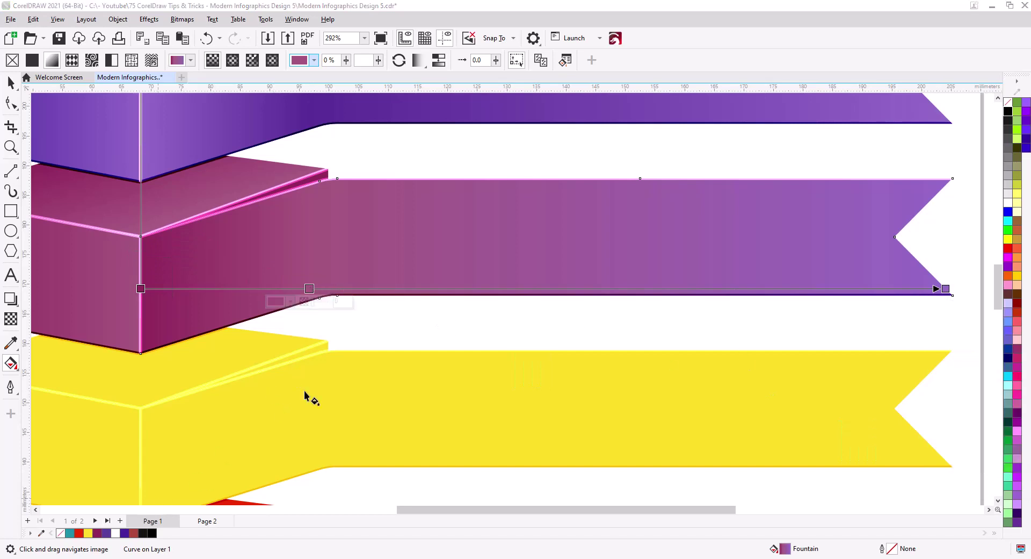
left_click(277, 300)
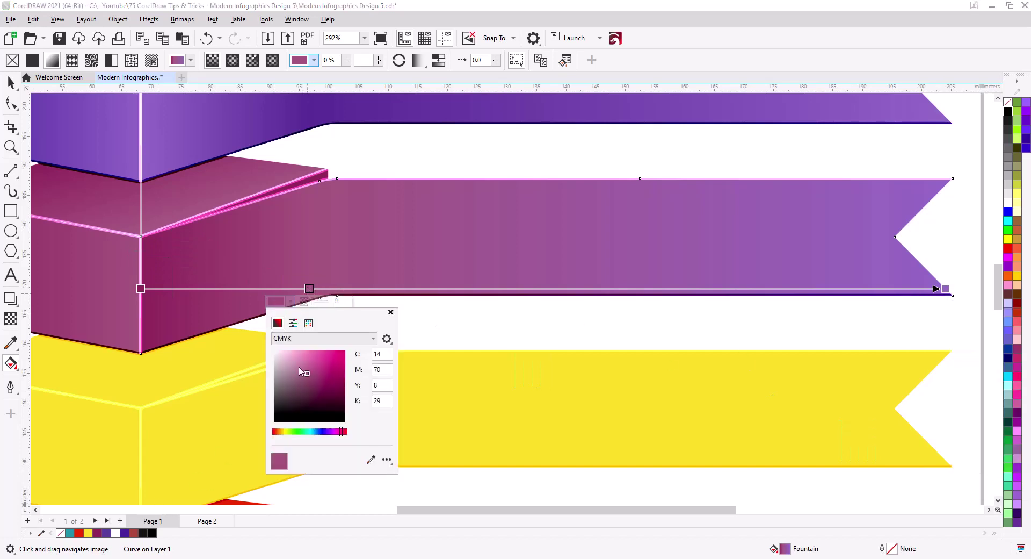
left_click(370, 460)
left_click(169, 329)
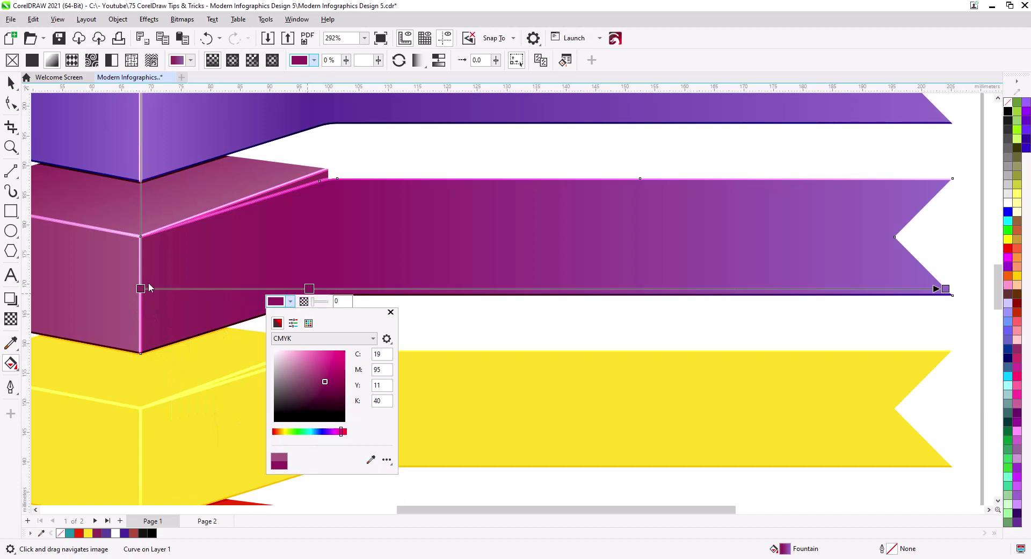
Set the start and end nodes of the maroon banner's gradient to the lighter maroon sampled from the box's top face.
left_click(141, 288)
left_click(107, 300)
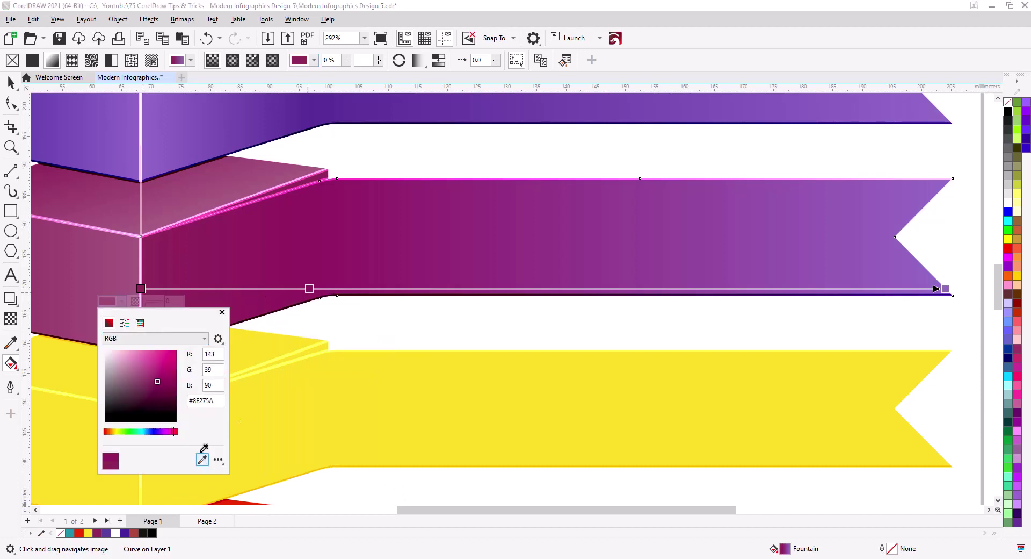
left_click(302, 167)
left_click(945, 289)
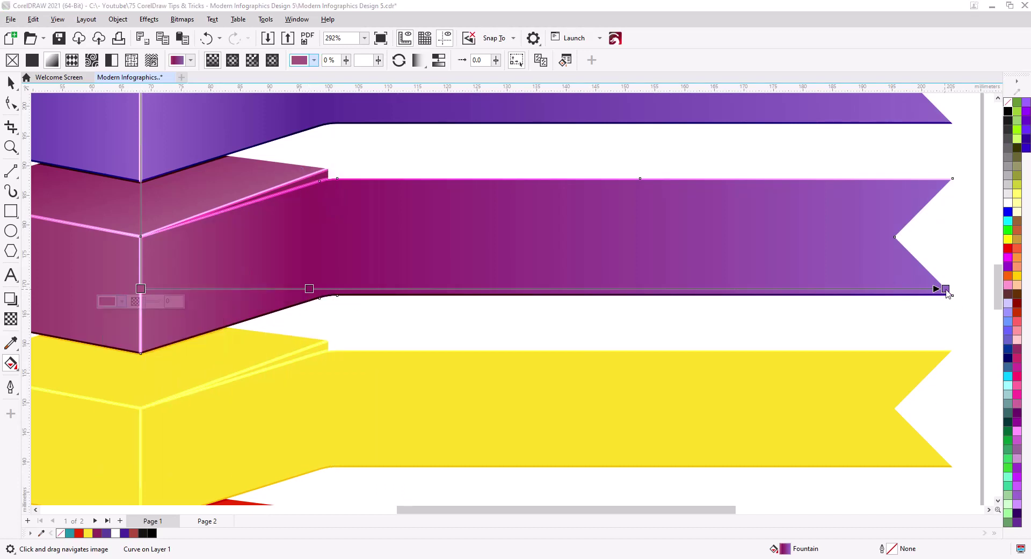
left_click(945, 288)
left_click(911, 301)
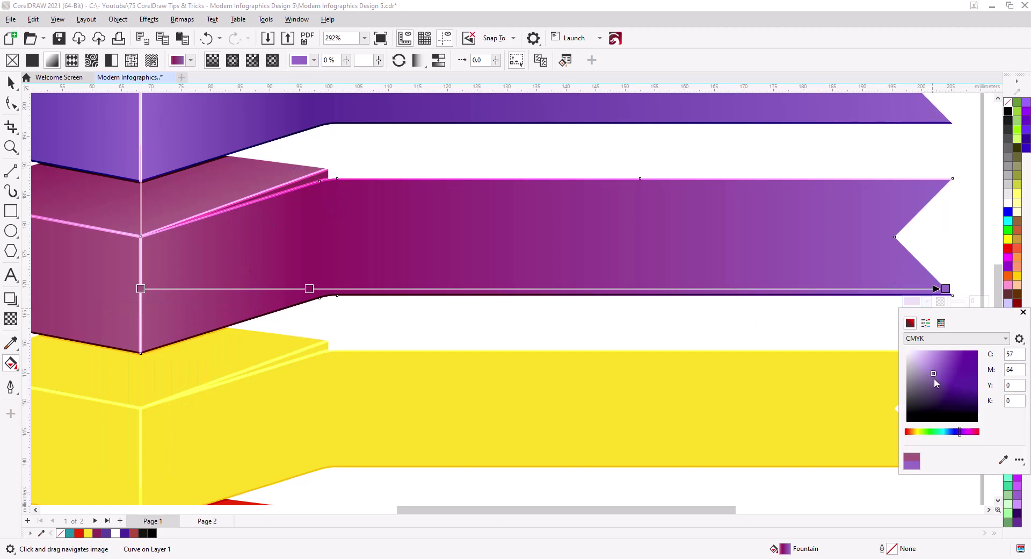
left_click(310, 173)
left_click(1023, 312)
Apply a linear fountain fill across the yellow box's top face, skewing it to follow the face's slanted side edges.
scroll(517, 341, "down", 2)
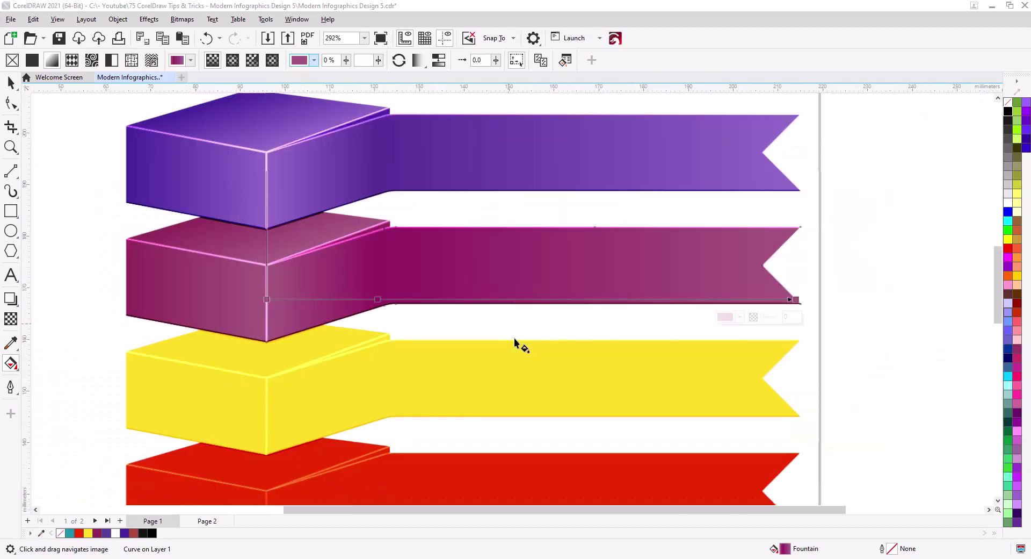
left_click_drag(483, 349, 406, 357)
scroll(486, 348, "up", 2)
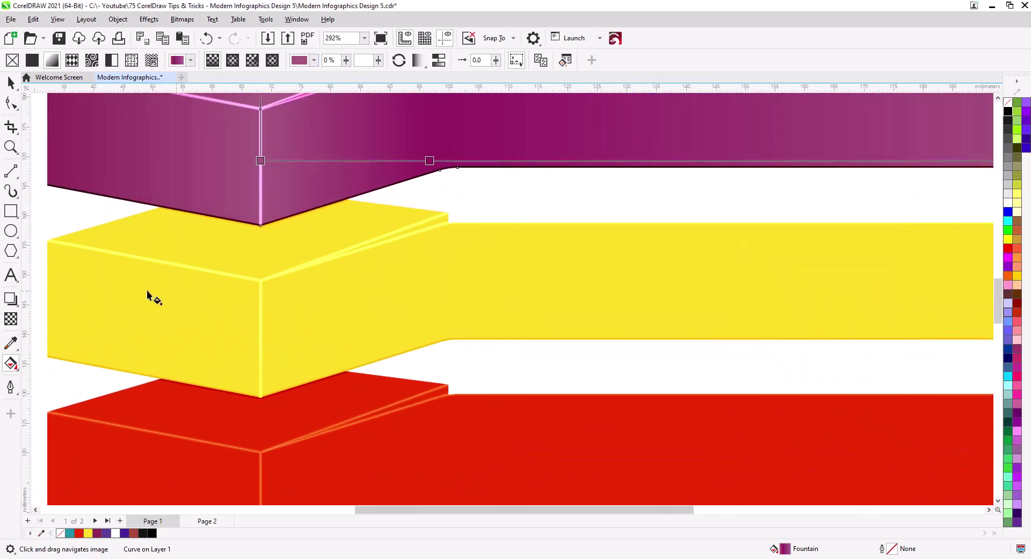
left_click(11, 82)
left_click_drag(154, 271, 262, 255)
left_click(262, 255)
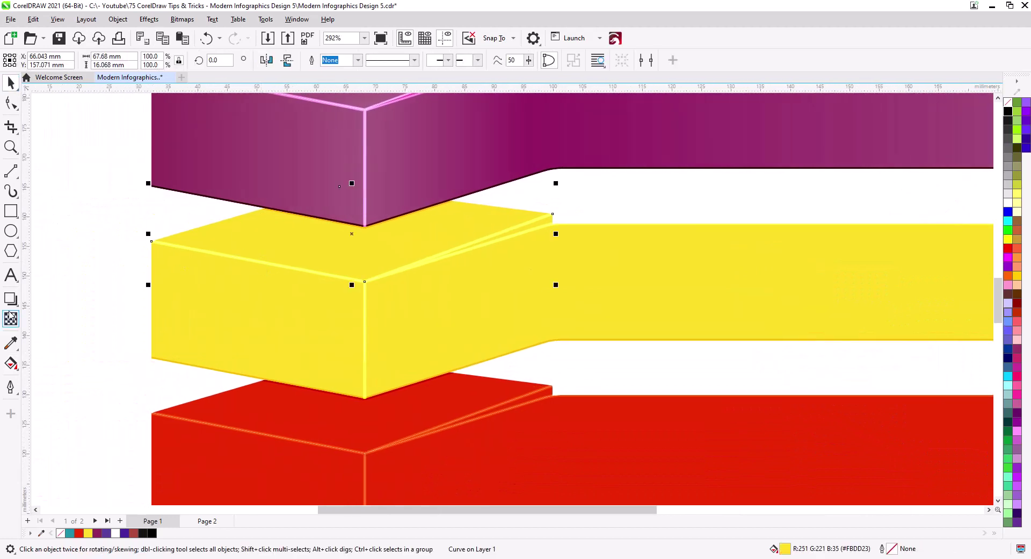
left_click(10, 363)
left_click_drag(231, 217, 409, 264)
left_click_drag(275, 135, 220, 230)
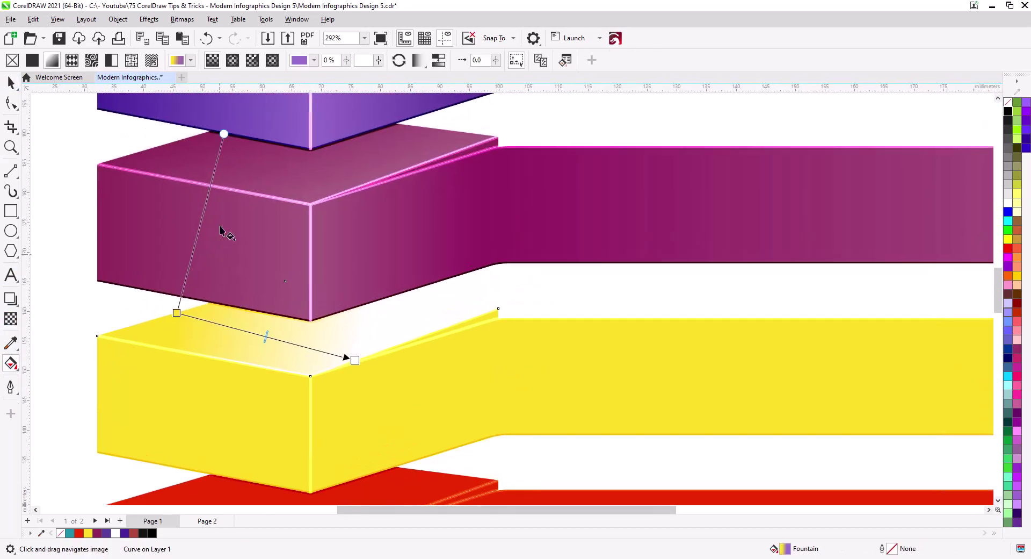
left_click_drag(224, 134, 353, 256)
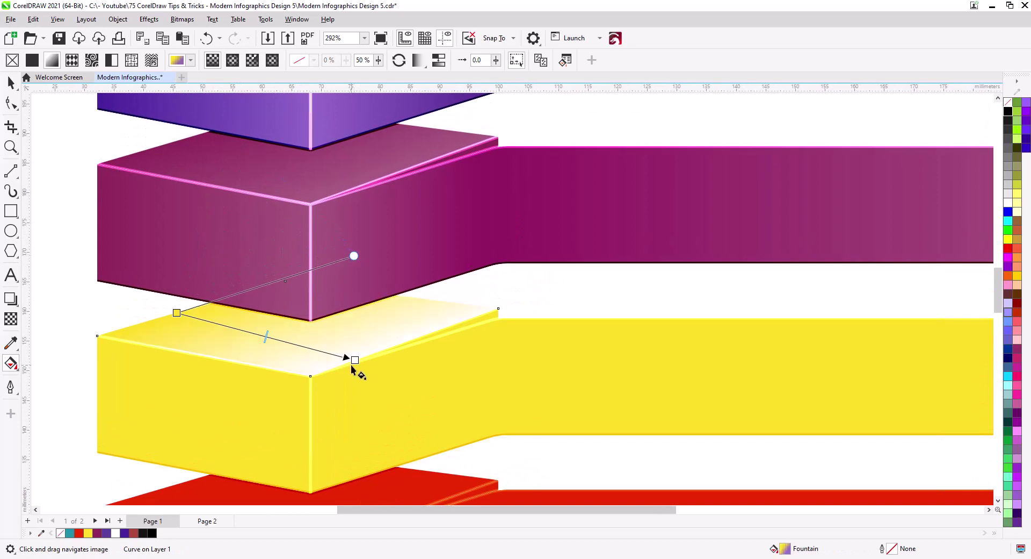
Set the end node of the yellow top face's gradient to a pale yellow sampled from within that gradient (C1 M4 Y57 K1).
left_click(355, 360)
left_click(313, 372)
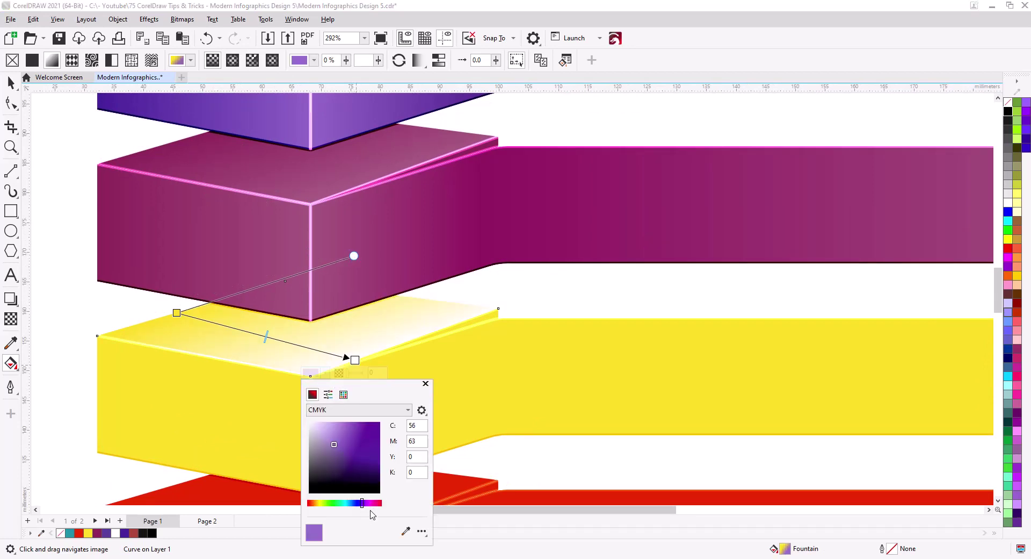
left_click(322, 372)
left_click(355, 361)
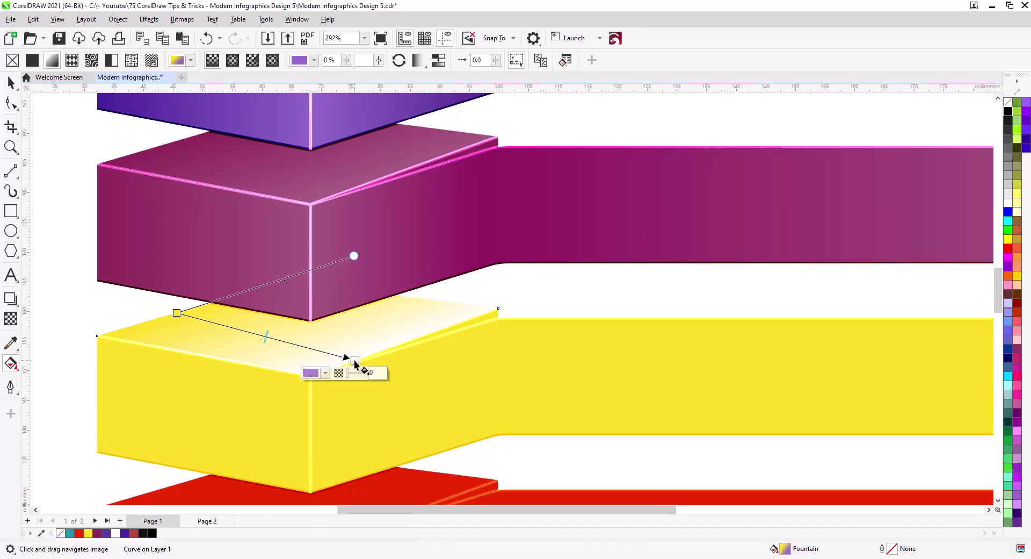
left_click(313, 372)
left_click(405, 531)
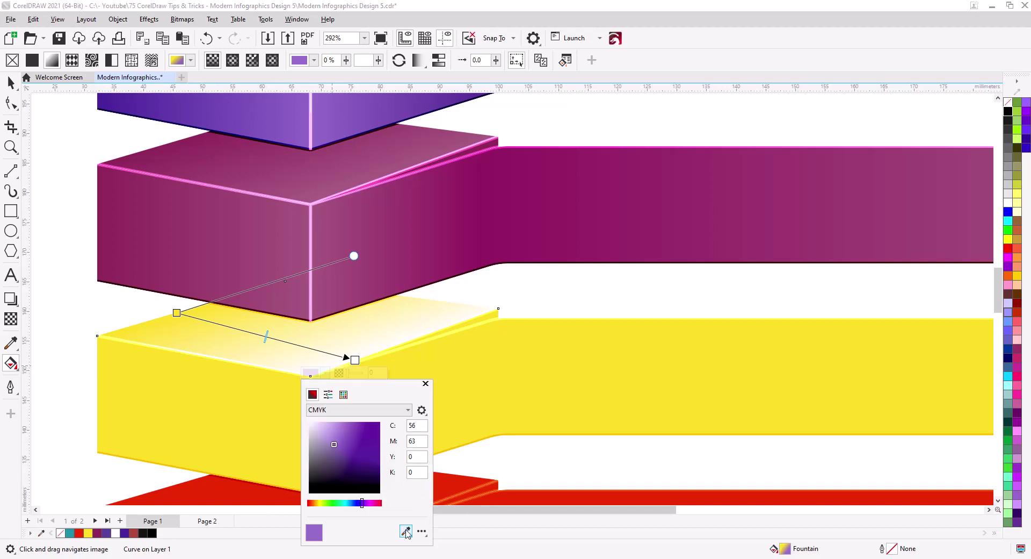
left_click(250, 343)
left_click(406, 531)
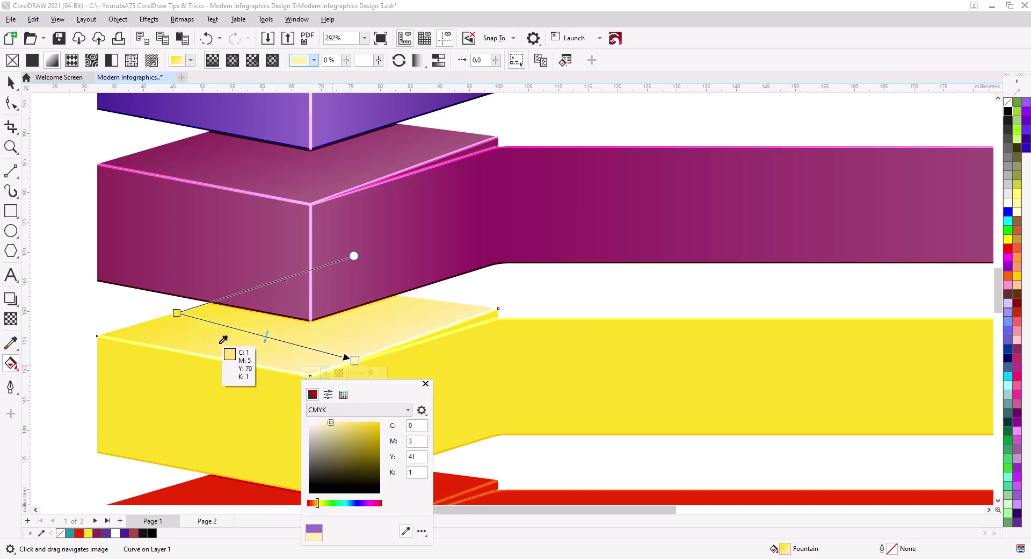
left_click(293, 379)
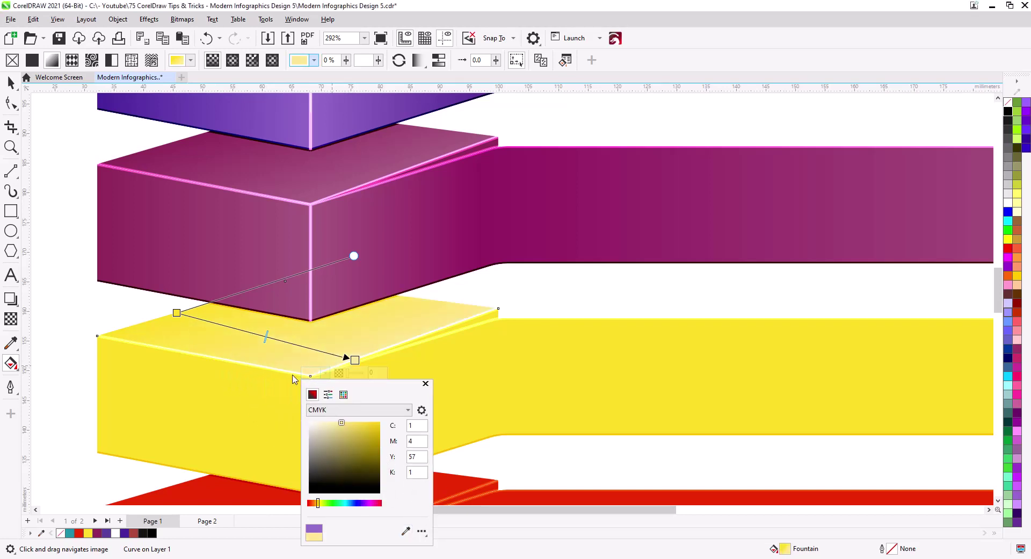
left_click(425, 383)
Apply a skewed linear fountain fill across the yellow box's left front face, ending in the pale yellow sampled from its top face.
left_click(170, 431)
left_click_drag(98, 394, 310, 434)
left_click_drag(138, 172, 98, 197)
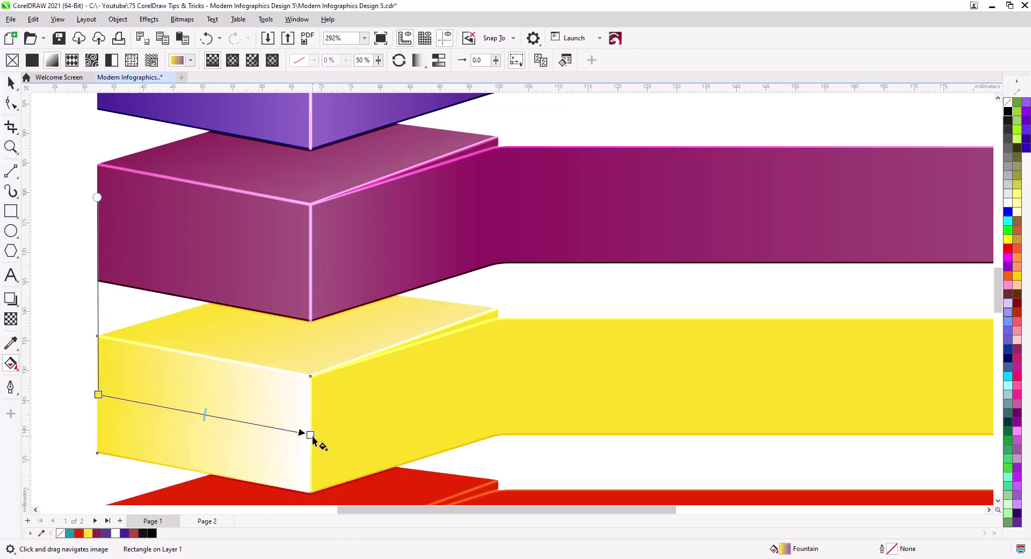
left_click(311, 434)
left_click(269, 447)
left_click(364, 426)
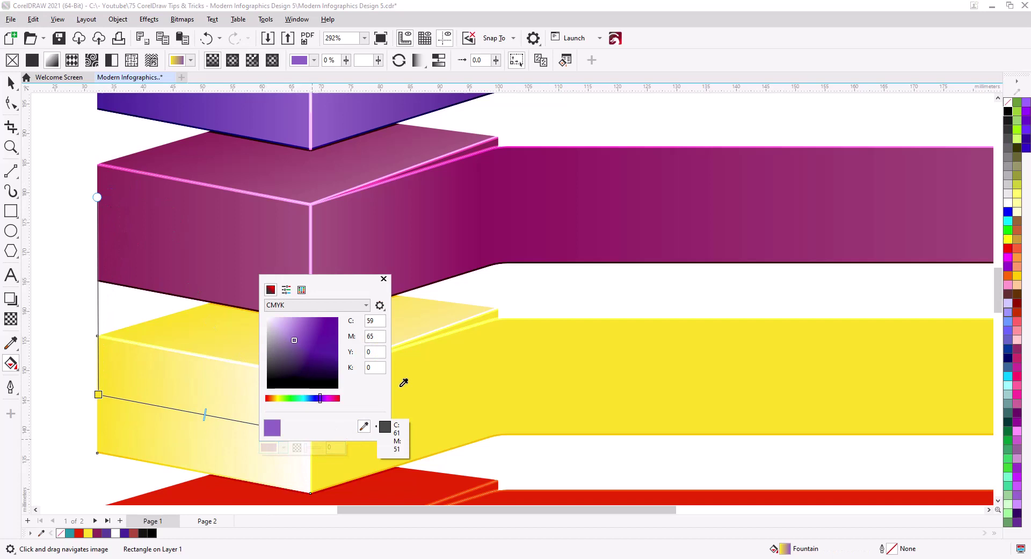
left_click(480, 306)
Apply a linear fountain fill along the yellow banner, with a pale yellow intermediate node (C1 M5 Y61 K1) near the fold.
left_click_drag(536, 396, 348, 303)
left_click(387, 304)
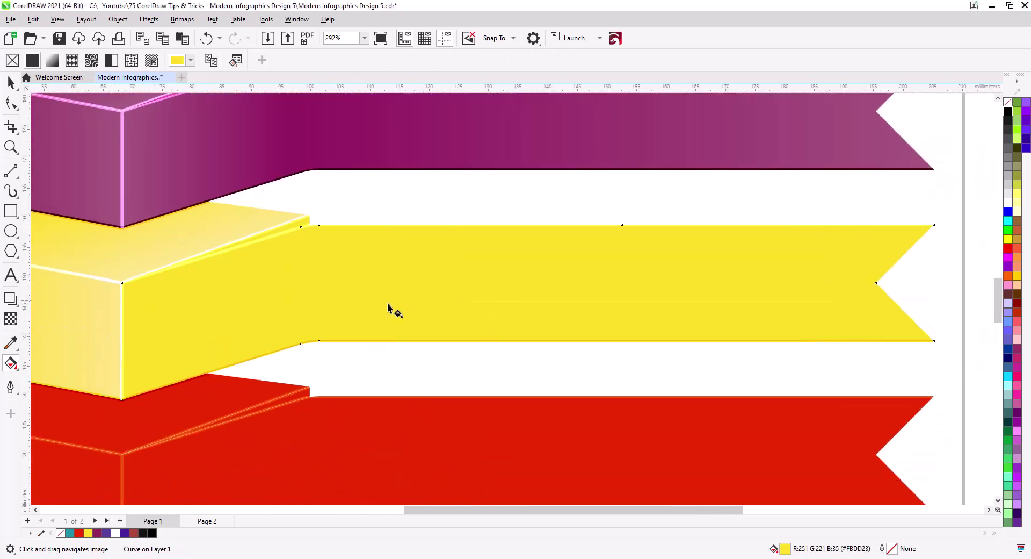
left_click_drag(124, 321, 915, 322)
left_click(881, 335)
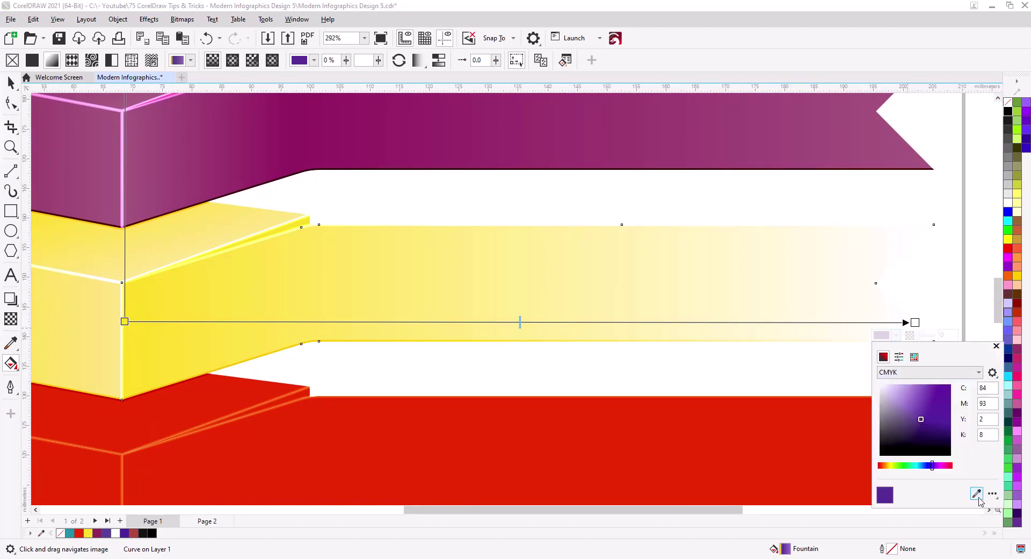
left_click(976, 493)
left_click(288, 226)
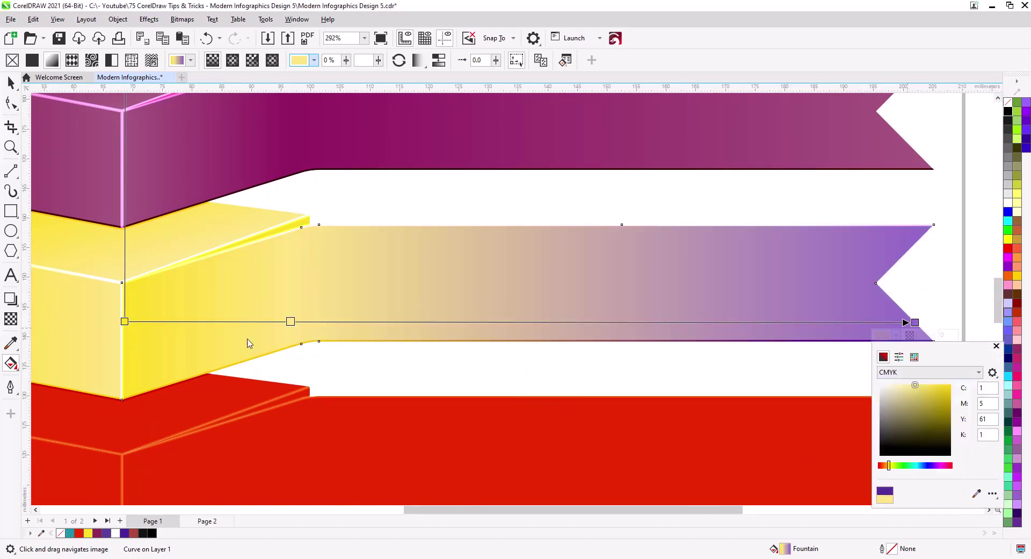
Set the intermediate node of the yellow banner's gradient to the stronger yellow sampled near the box's front edge (C1 M7 Y90 K2).
left_click(288, 324)
left_click(257, 334)
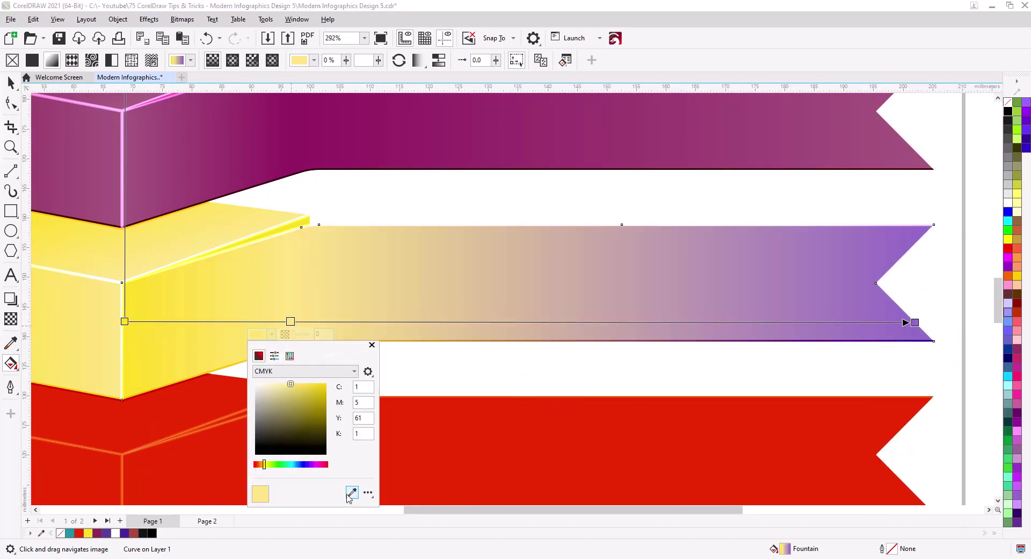
left_click(352, 492)
left_click(133, 332)
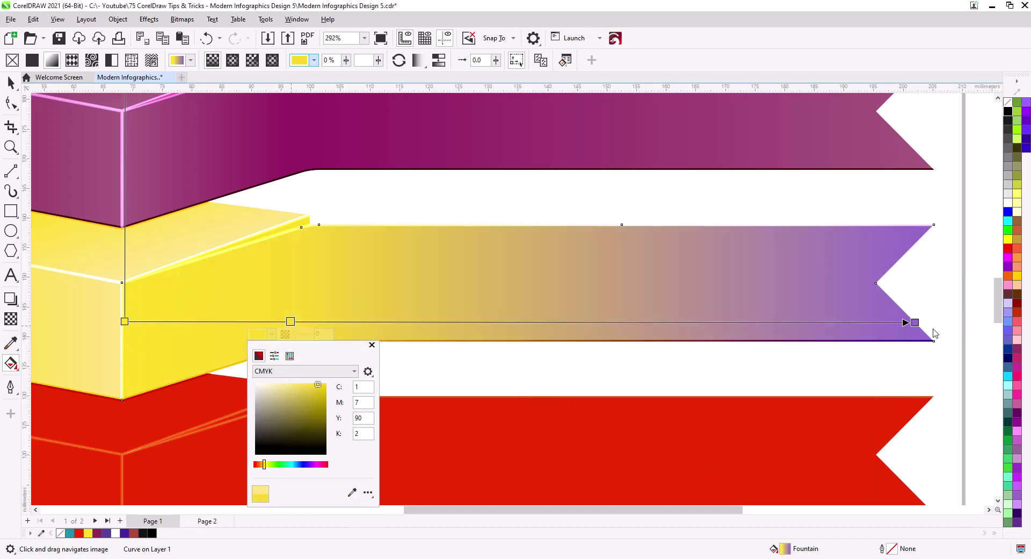
Set the end and start nodes of the yellow banner's gradient to the pale yellow sampled from the box's top face.
left_click(916, 322)
left_click(882, 334)
left_click(977, 493)
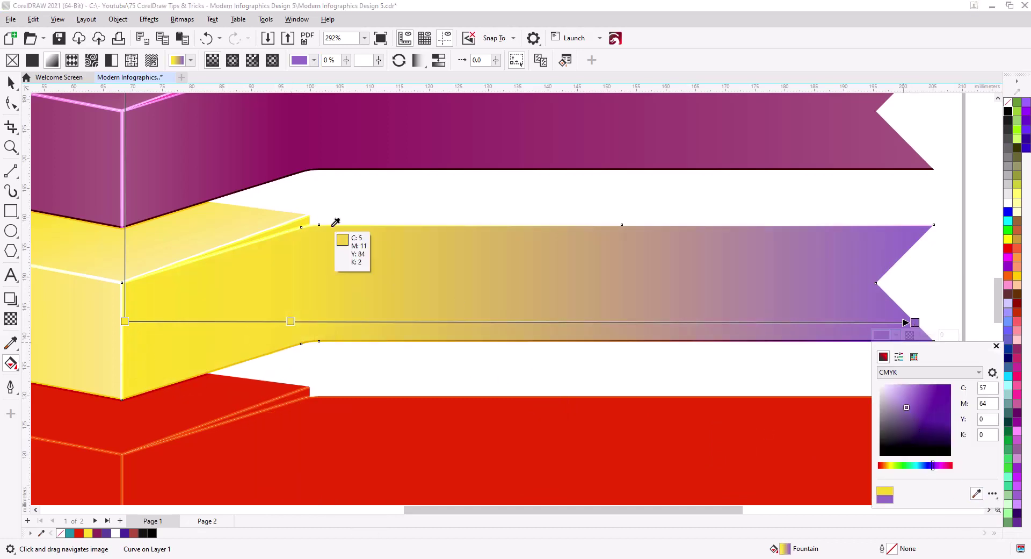
left_click(291, 231)
left_click(124, 321)
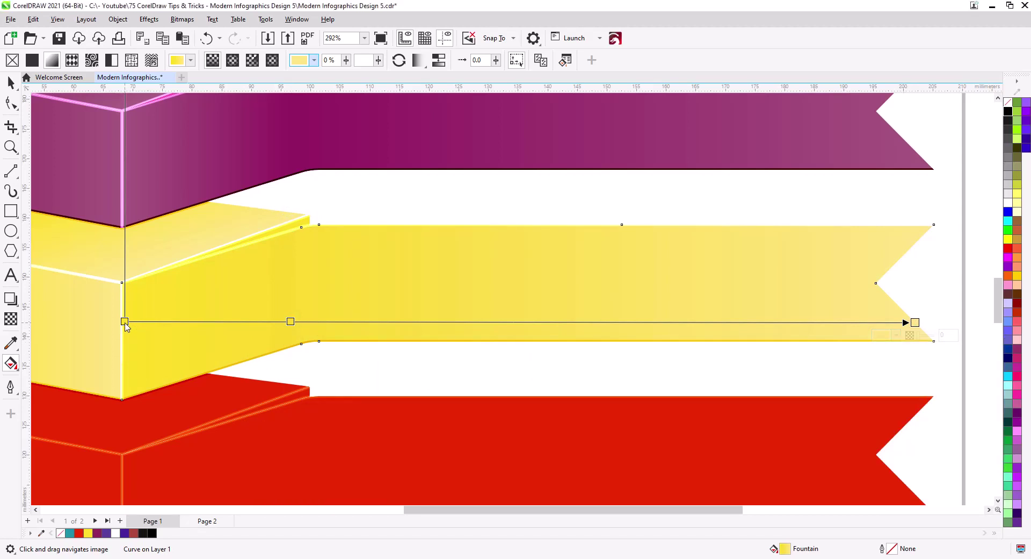
left_click(91, 334)
left_click(185, 492)
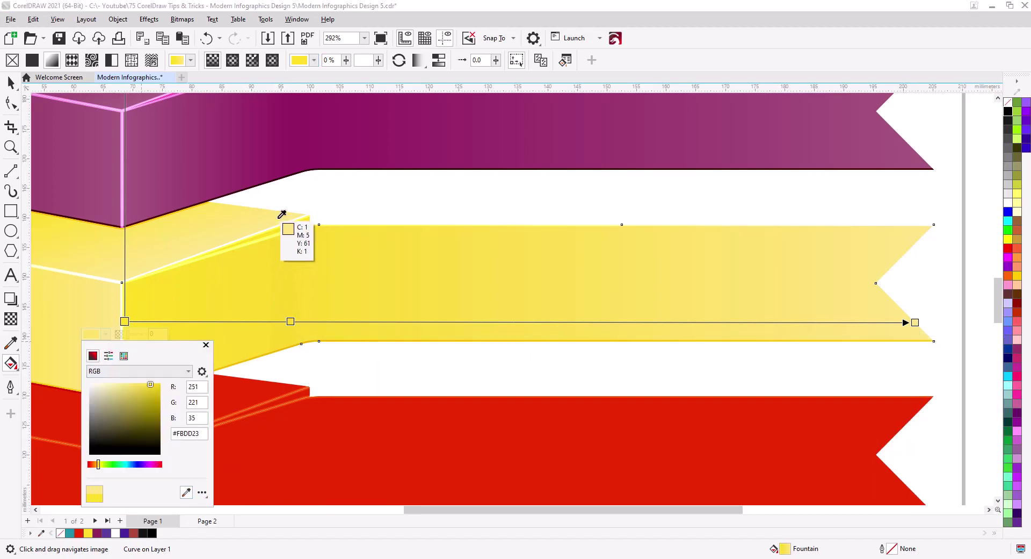
left_click(281, 214)
left_click(206, 344)
Apply a linear fountain fill across the red box's top face, skewing it to follow the face's slanted side edges.
left_click(392, 405)
left_click(11, 83)
scroll(446, 311, "down", 4)
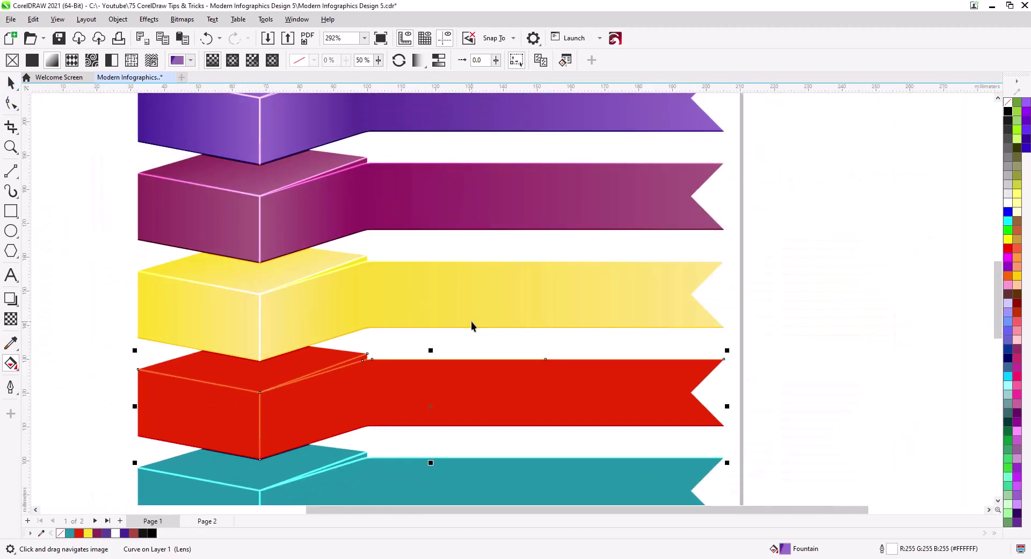
left_click_drag(350, 359, 467, 328)
key("Escape")
scroll(359, 349, "up", 3)
left_click(308, 358)
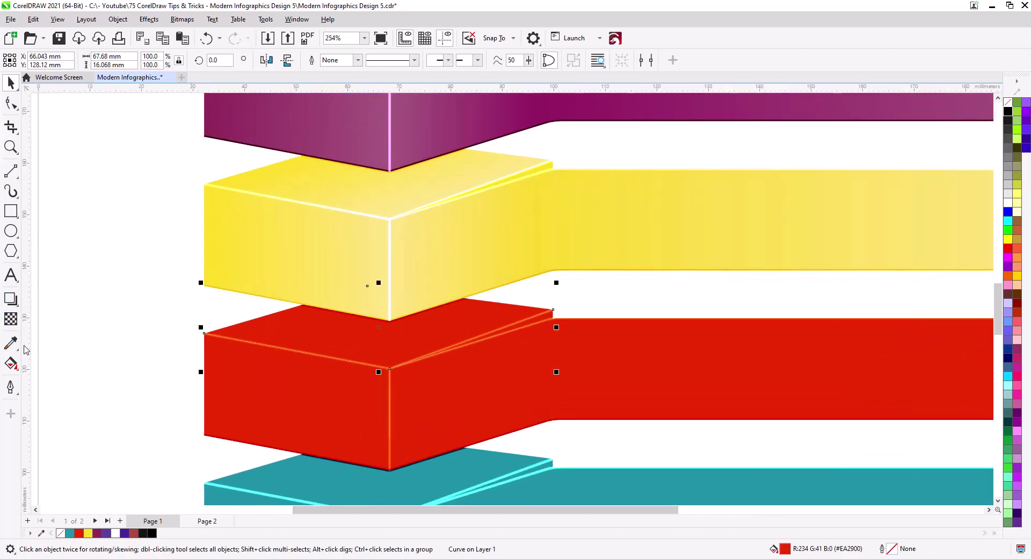
left_click(11, 363)
left_click_drag(274, 313, 428, 354)
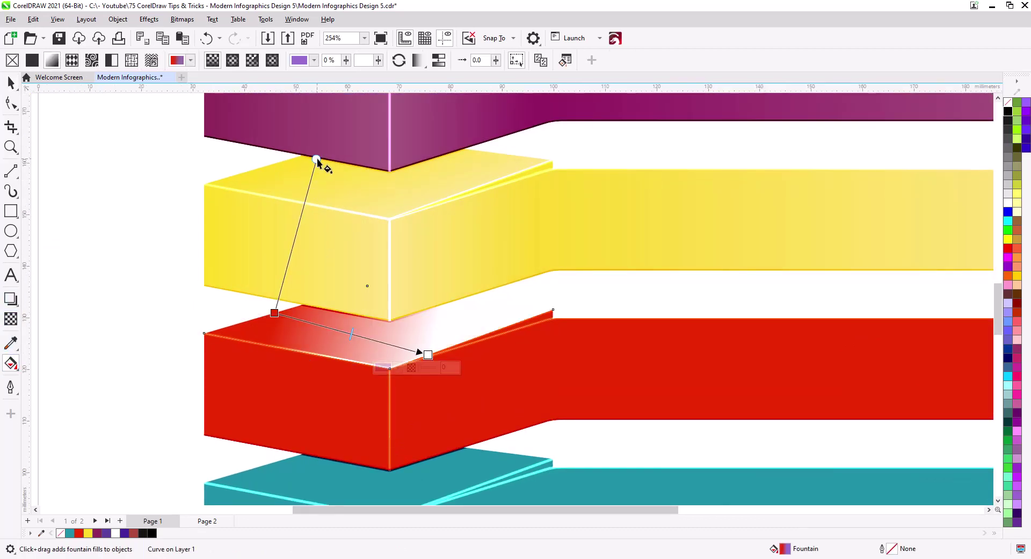
left_click_drag(317, 159, 407, 254)
Set the end node of the red top face's gradient to a light orange-red sampled from within that gradient.
left_click(428, 354)
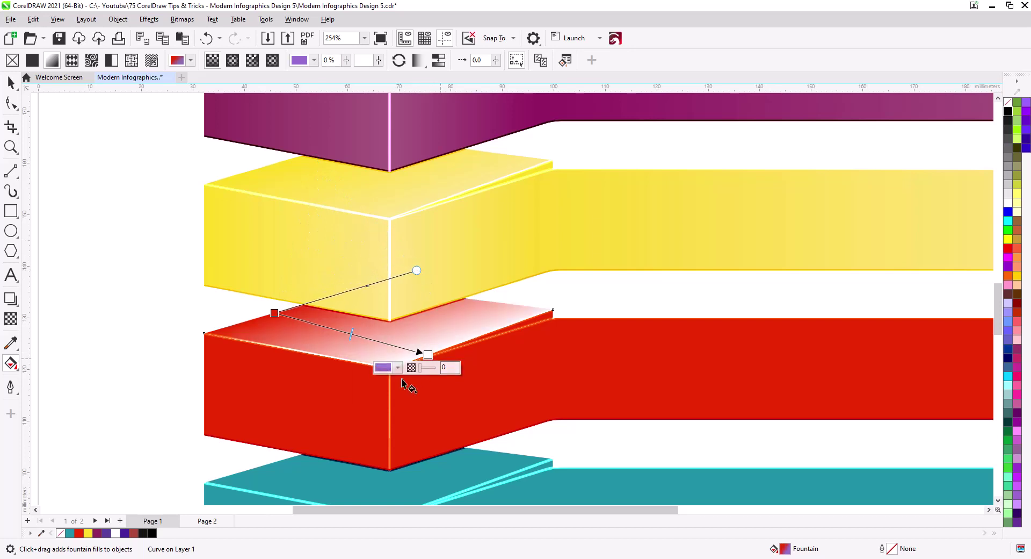
left_click(384, 367)
left_click(478, 525)
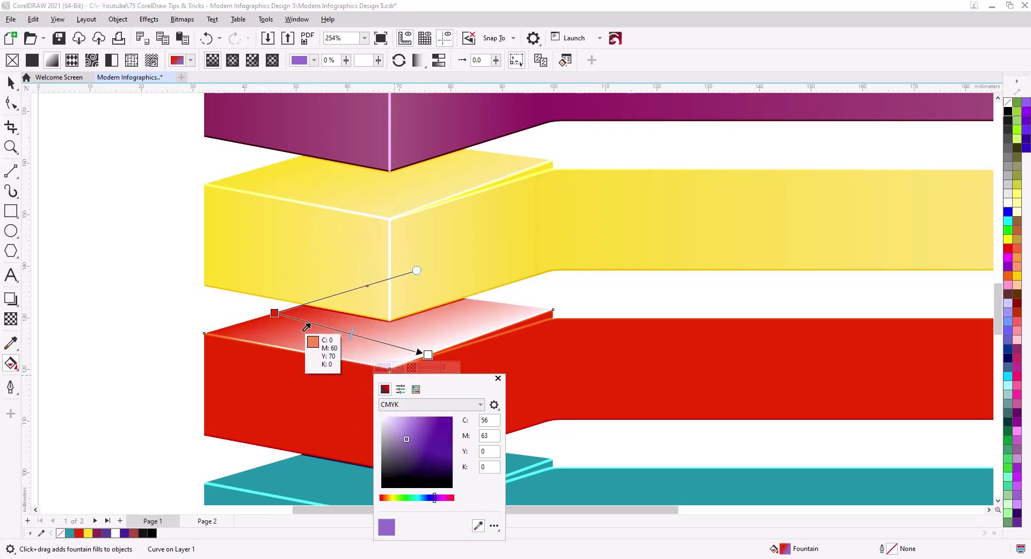
left_click(319, 341)
left_click(476, 527)
left_click(354, 347)
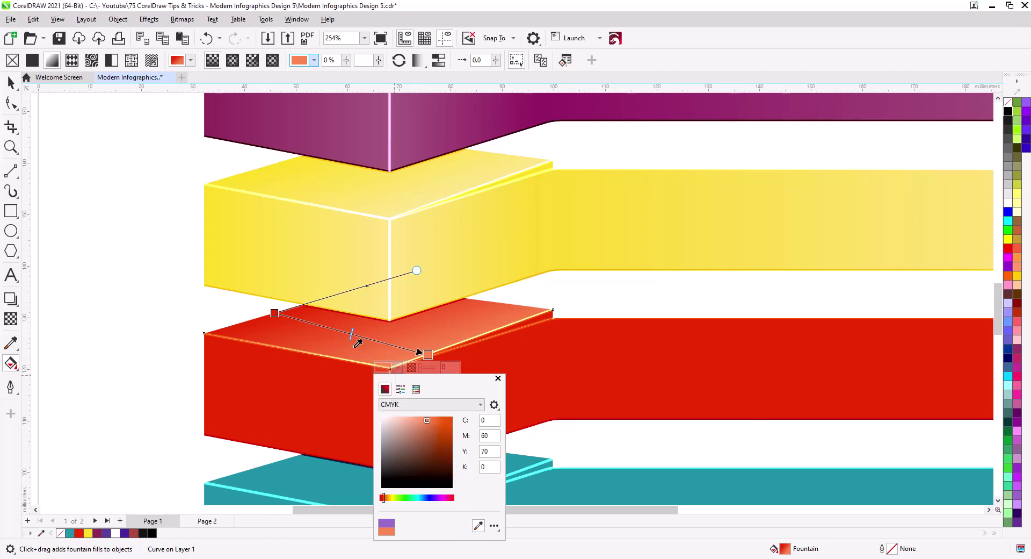
left_click(498, 378)
Copy only the fill property from the red box's top face to its left front face and banner.
left_click(11, 82)
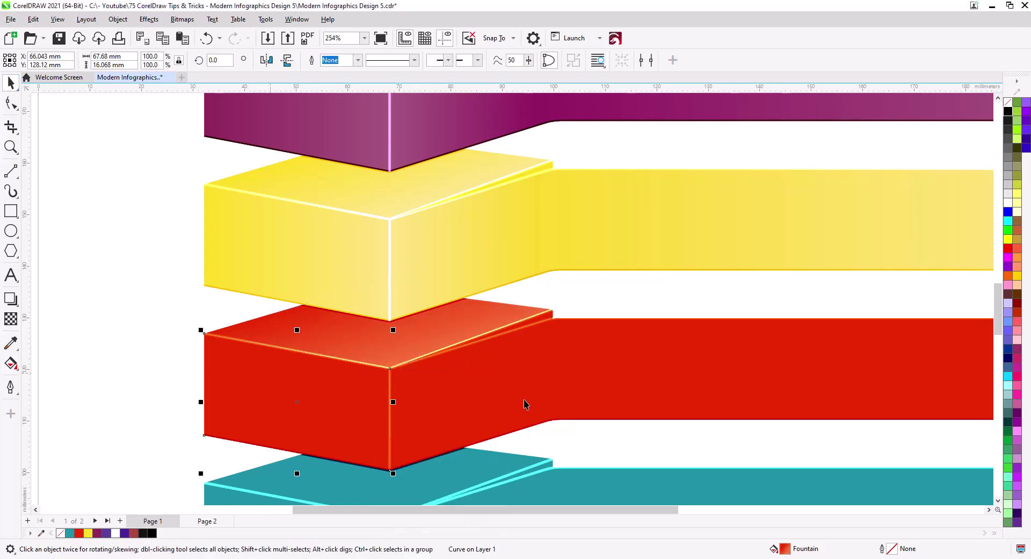
left_click(32, 19)
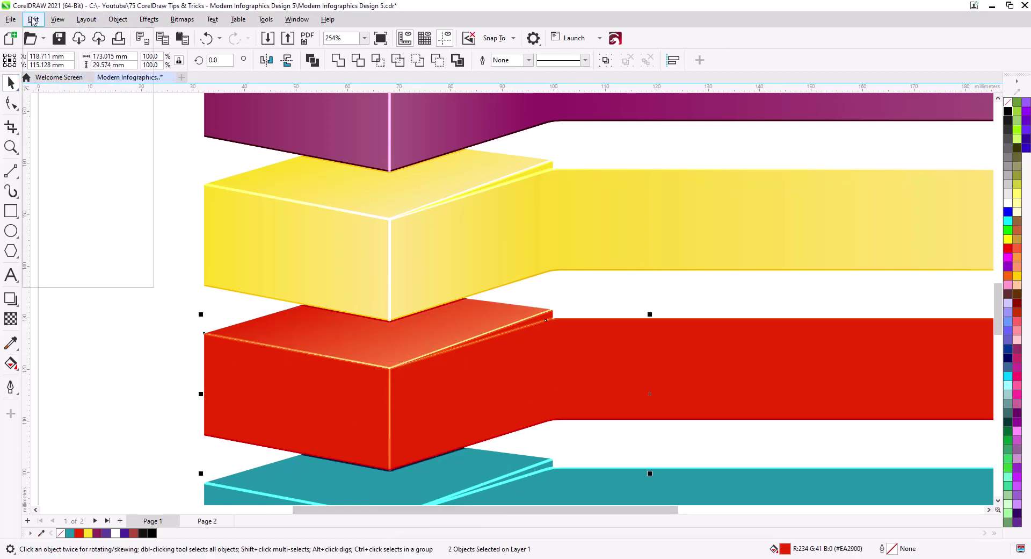
left_click(81, 121)
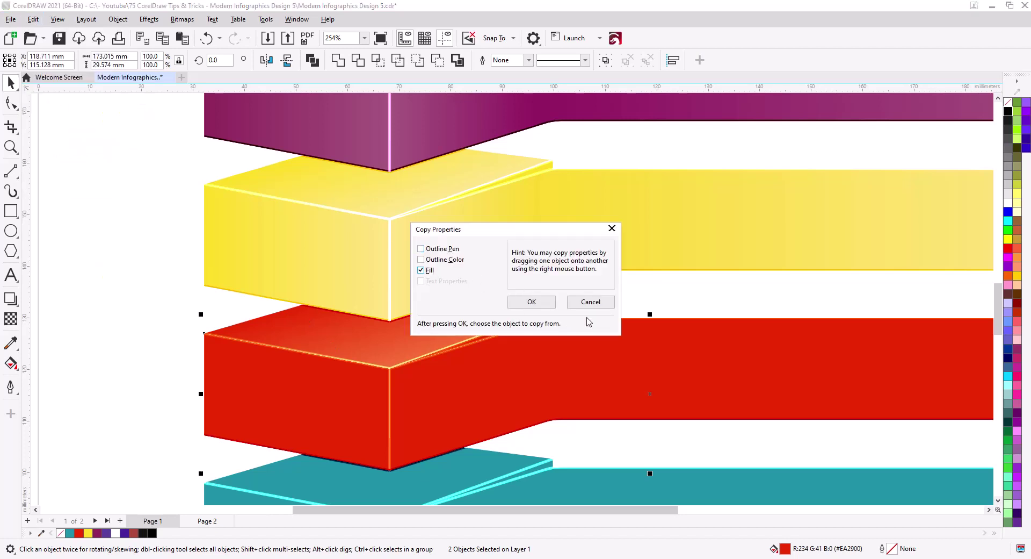
left_click(532, 301)
left_click(362, 341)
Reposition the red left front face's gradient to run from its outer edge to the front edge, skewed so the shading stays vertical.
left_click(327, 398)
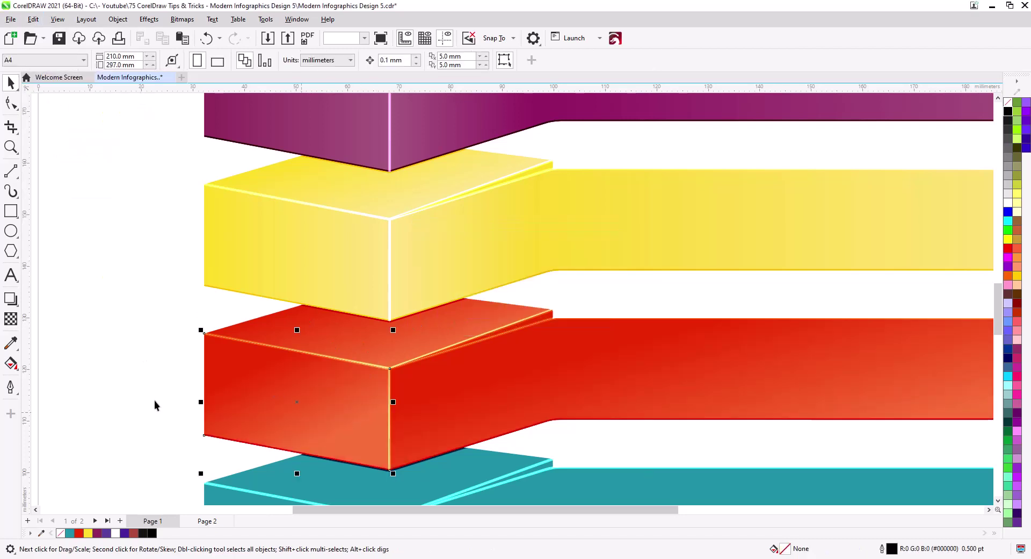
left_click(11, 363)
left_click_drag(333, 452, 390, 419)
left_click_drag(242, 373, 201, 408)
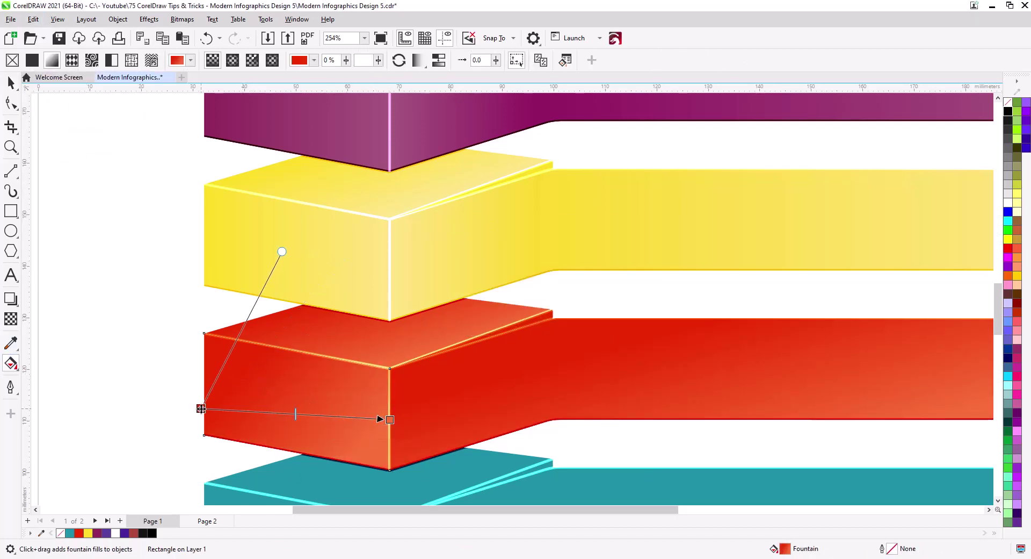
left_click_drag(282, 252, 204, 273)
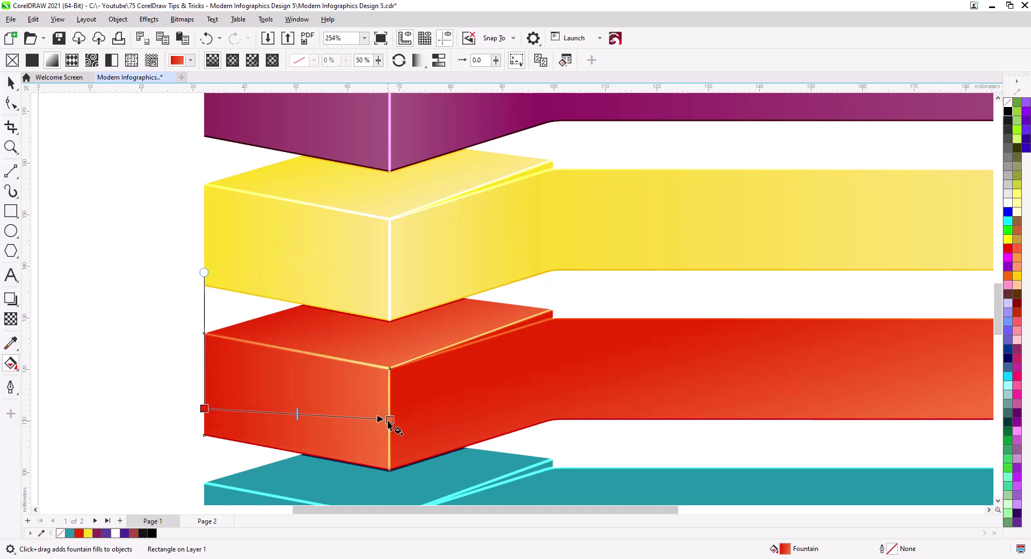
left_click_drag(390, 419, 390, 432)
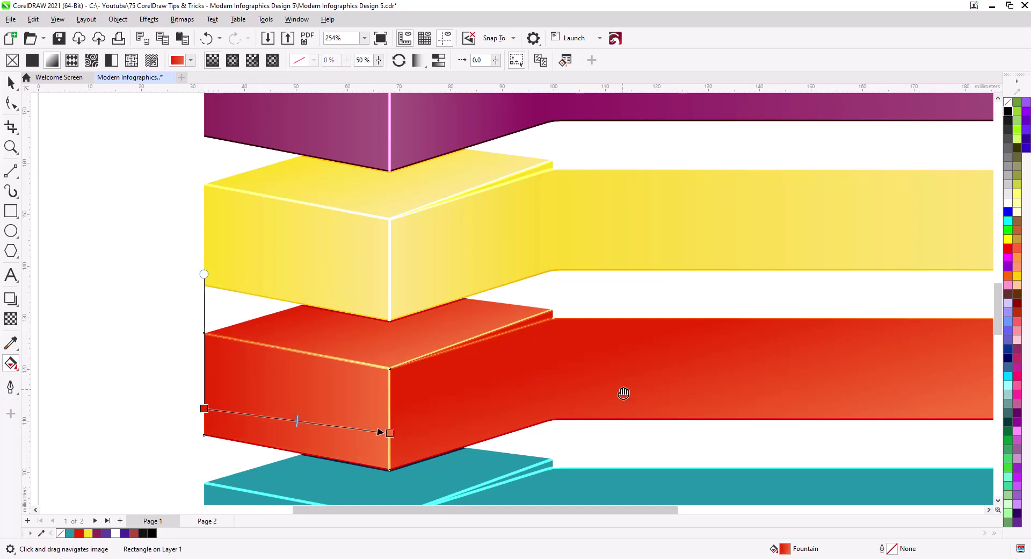
Stretch the red banner's gradient from the box's front edge to the notched end, with its skew handle directly above the start node.
left_click_drag(623, 392, 482, 362)
left_click(380, 374)
left_click_drag(357, 355, 216, 414)
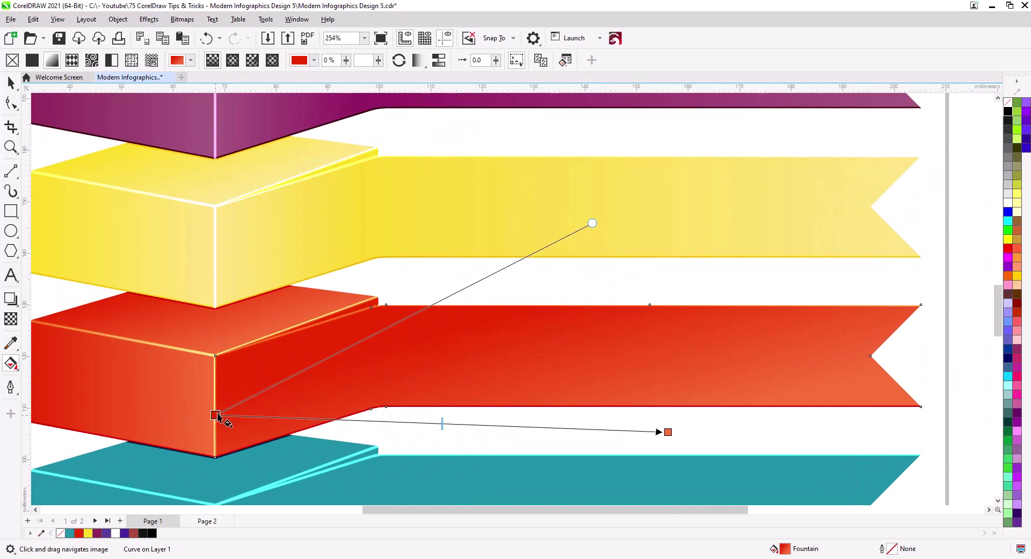
left_click_drag(668, 431, 921, 407)
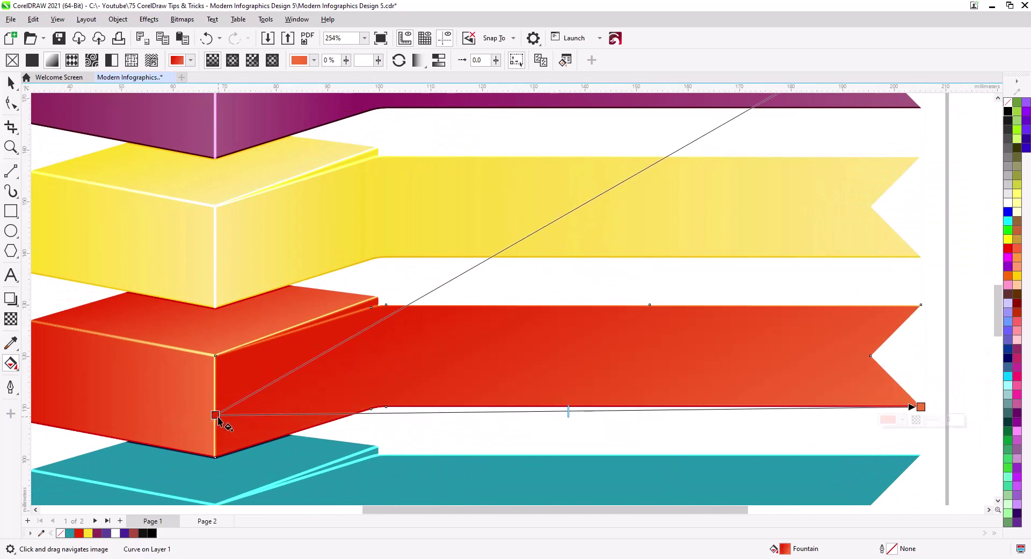
scroll(742, 161, "down", 1)
left_click_drag(778, 109, 343, 282)
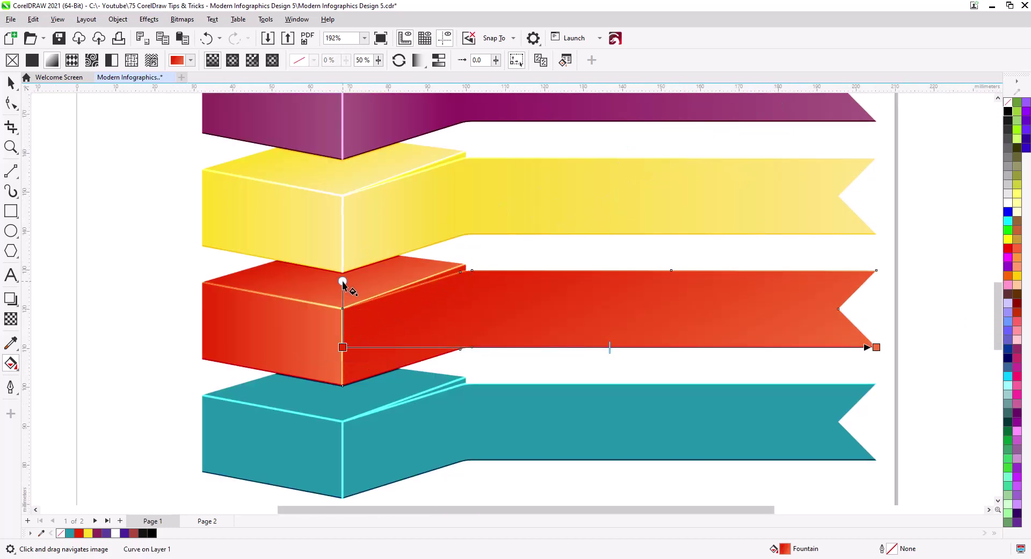
Add a colour node at the bend of the red banner's gradient and set it to a red sampled beside the box's front edge.
scroll(543, 317, "up", 2)
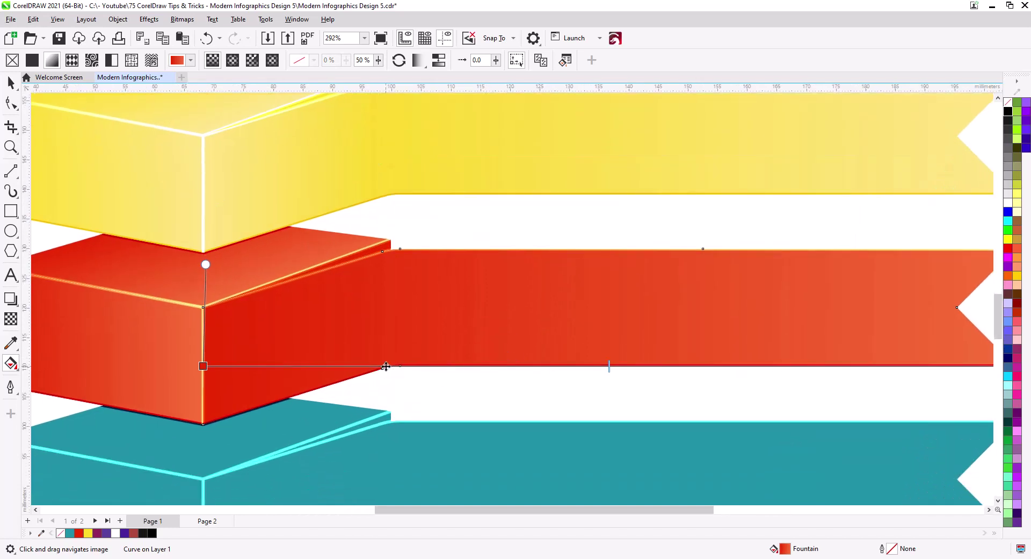
double_click(383, 366)
left_click_drag(748, 403, 629, 369)
left_click_drag(423, 385, 513, 368)
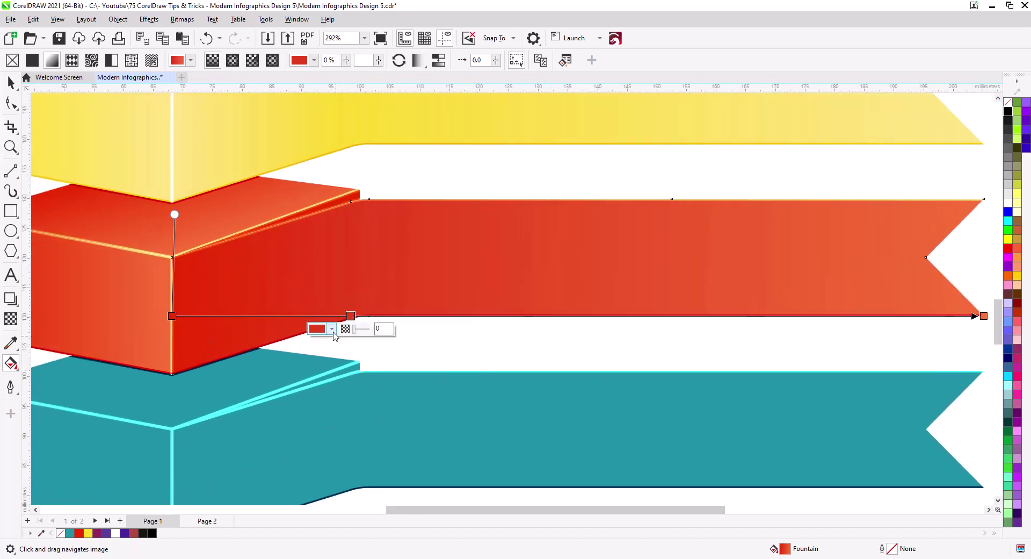
left_click(317, 328)
left_click(412, 487)
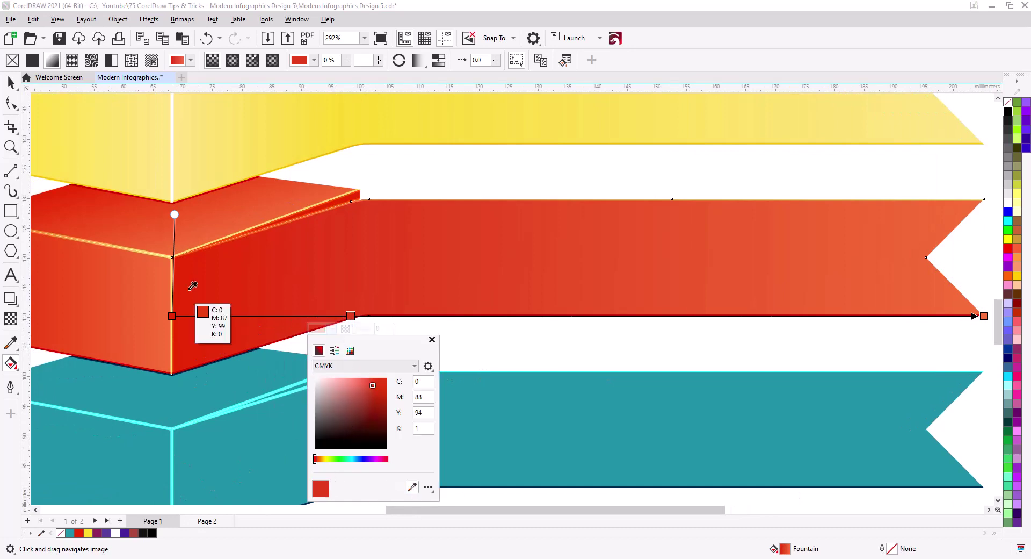
left_click(177, 263)
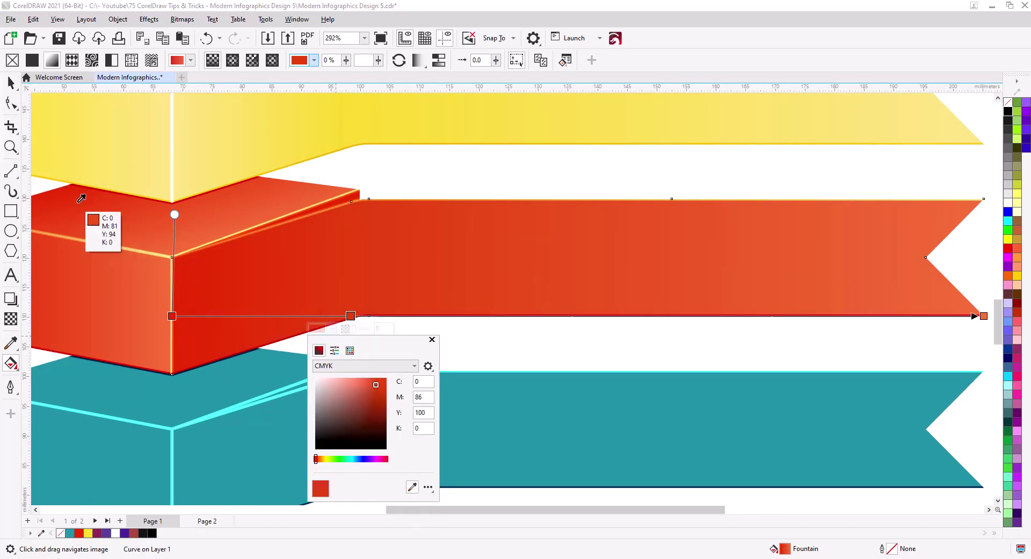
left_click(165, 276)
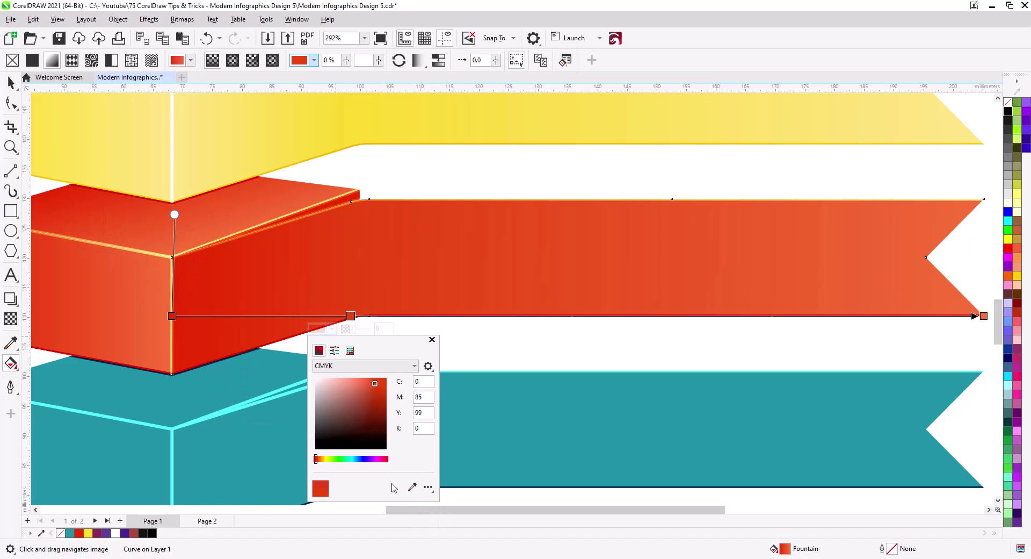
left_click(412, 487)
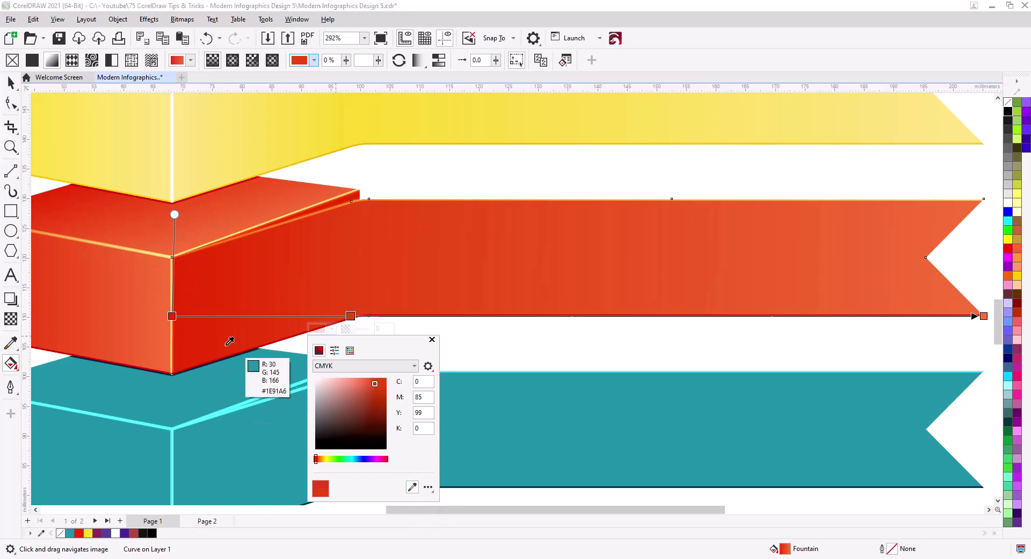
left_click(182, 269)
Set the start node of the red banner's gradient to a light orange-red, C0 M71 Y83 K0, sampled from the box's top face.
left_click(172, 316)
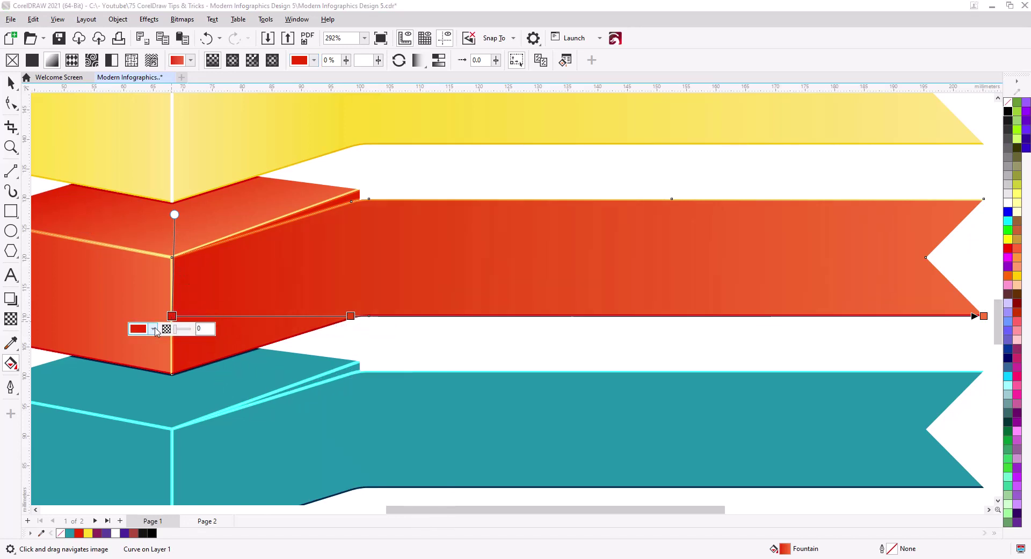
left_click(152, 328)
left_click(233, 487)
left_click(296, 194)
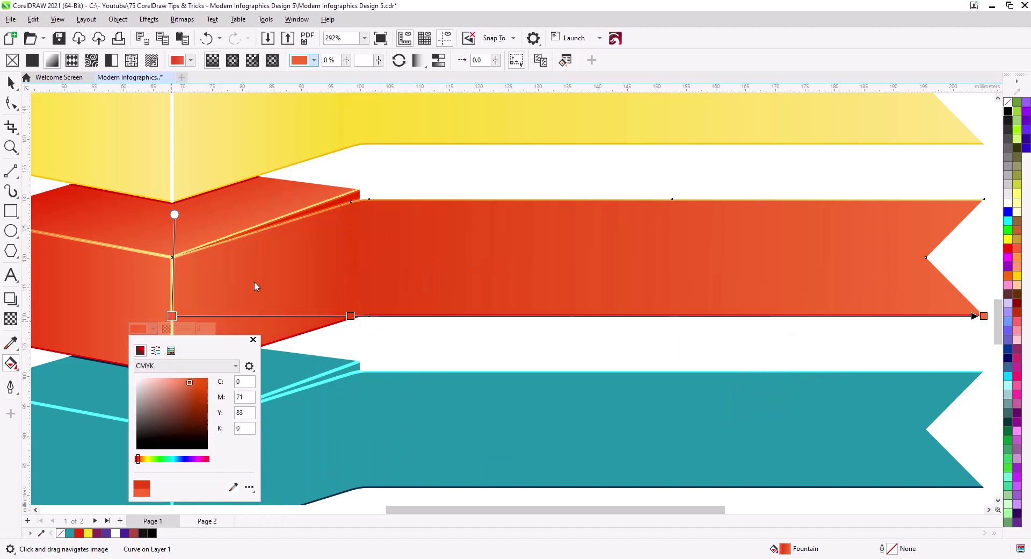
Resample the bend node of the red banner's gradient from the deep red at the back of the box's top face.
left_click(351, 316)
left_click(331, 328)
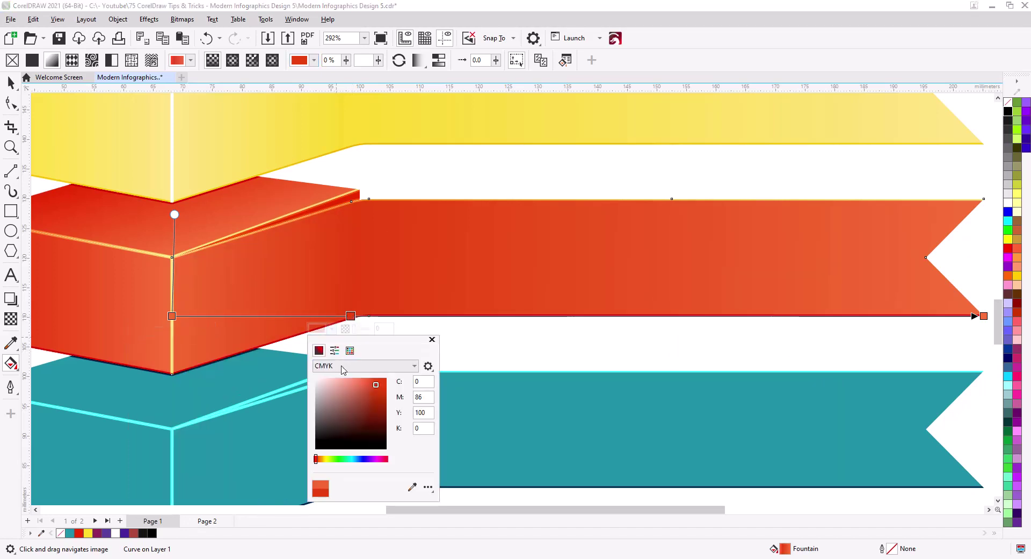
left_click(412, 487)
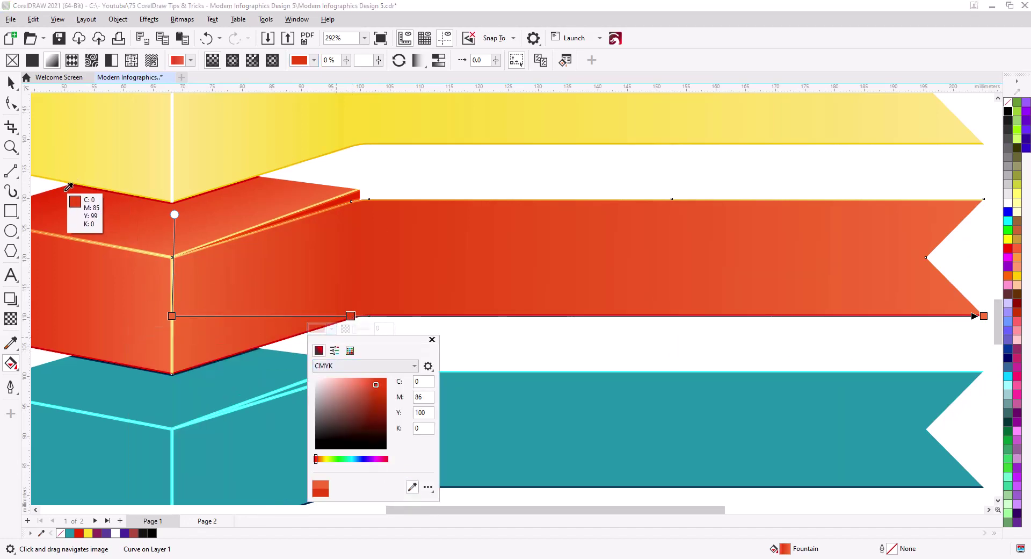
left_click(66, 189)
left_click(432, 339)
left_click(484, 338)
Apply a linear gradient to the teal box's top face from its back edge to its banner-side front edge, skewed parallel to that edge.
scroll(472, 344, "down", 3)
left_click_drag(458, 364, 517, 383)
scroll(505, 401, "up", 3)
scroll(517, 383, "down", 1)
left_click(11, 82)
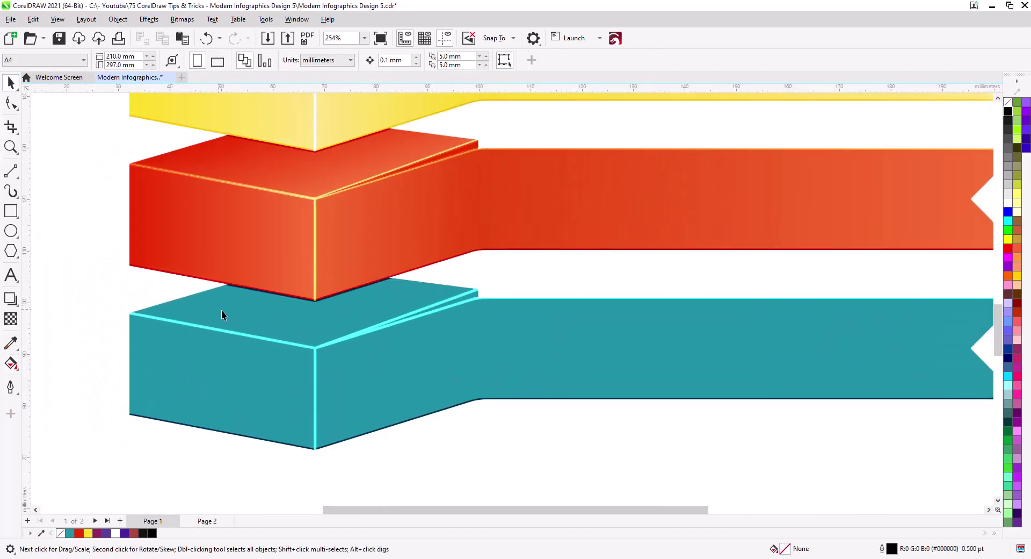
left_click(227, 311)
left_click(12, 364)
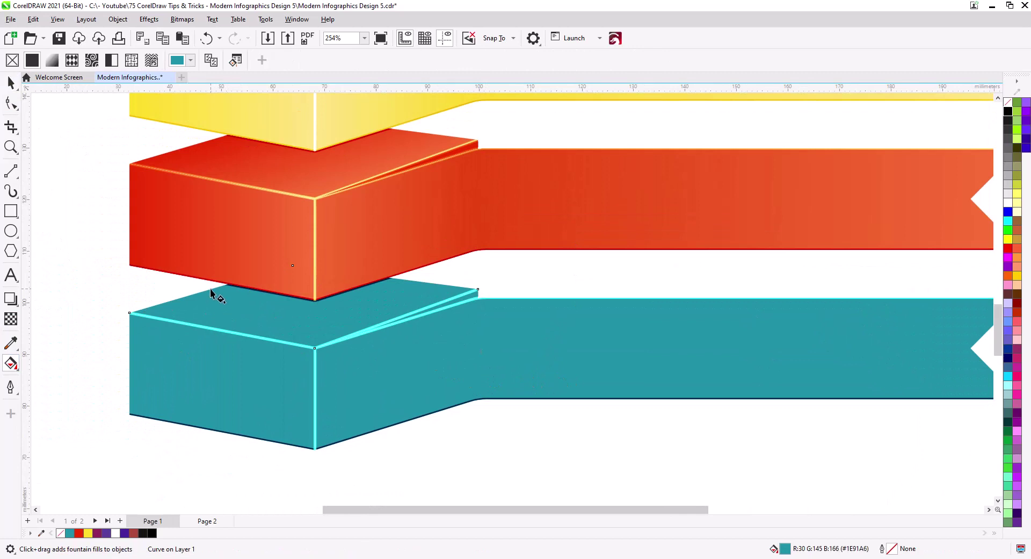
left_click_drag(350, 334, 352, 335)
left_click_drag(257, 150, 322, 215)
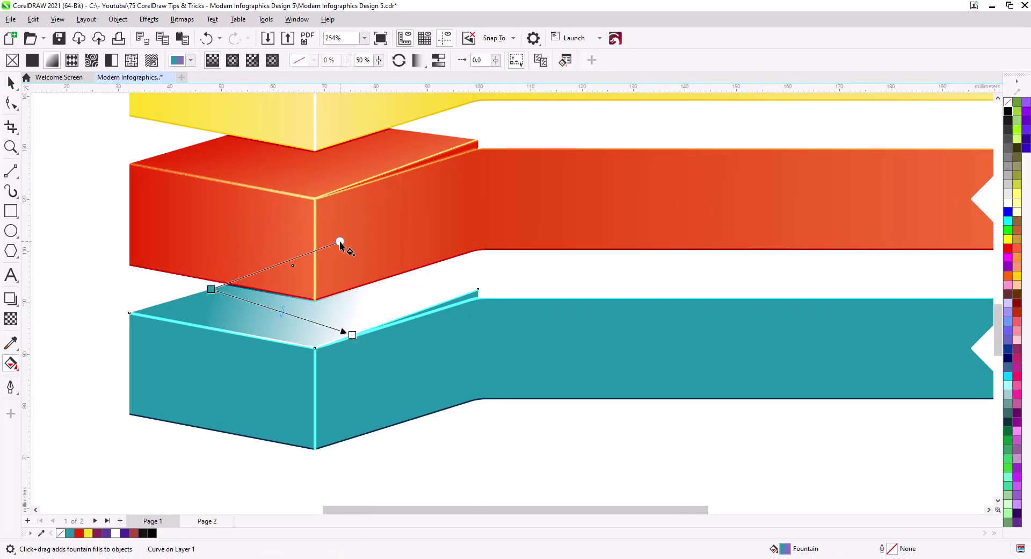
left_click_drag(352, 335, 359, 333)
Set the end node of the teal top face's gradient to a light teal sampled from within that gradient.
left_click(321, 345)
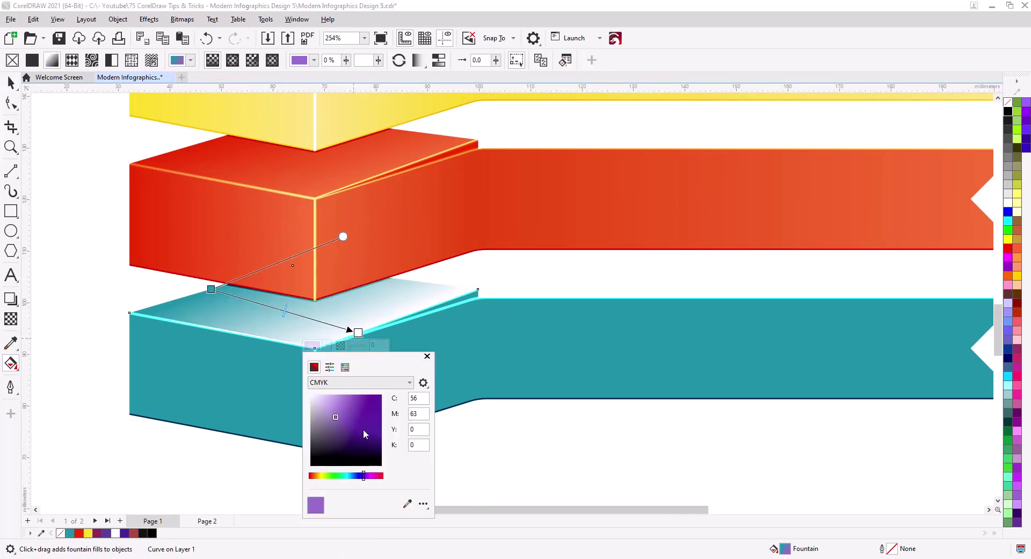
left_click(409, 503)
left_click(257, 322)
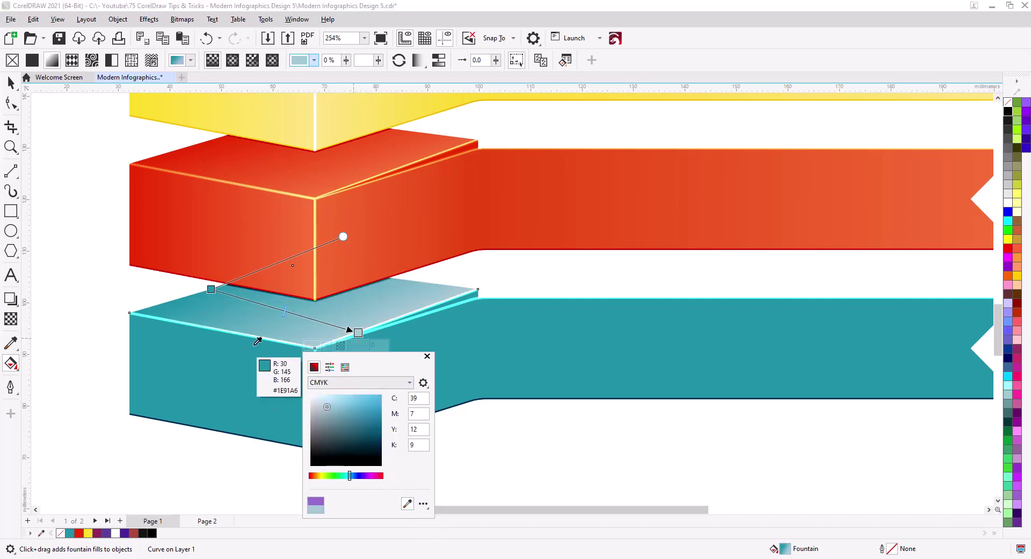
left_click(260, 321)
left_click(427, 355)
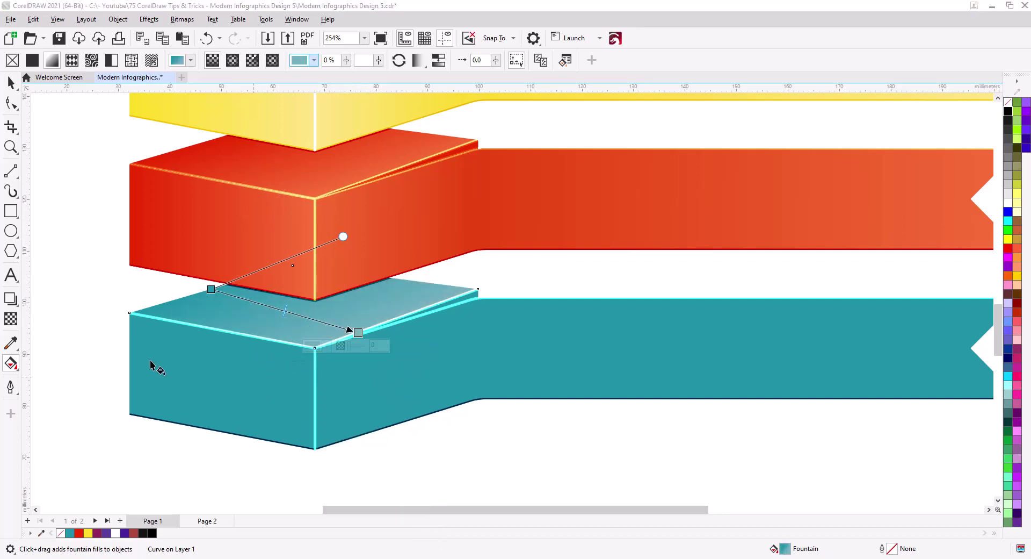
Copy the fill from the teal box's top face to its left front face and banner.
left_click(10, 83)
left_click(51, 293)
left_click(250, 400)
left_click(417, 396, "shift")
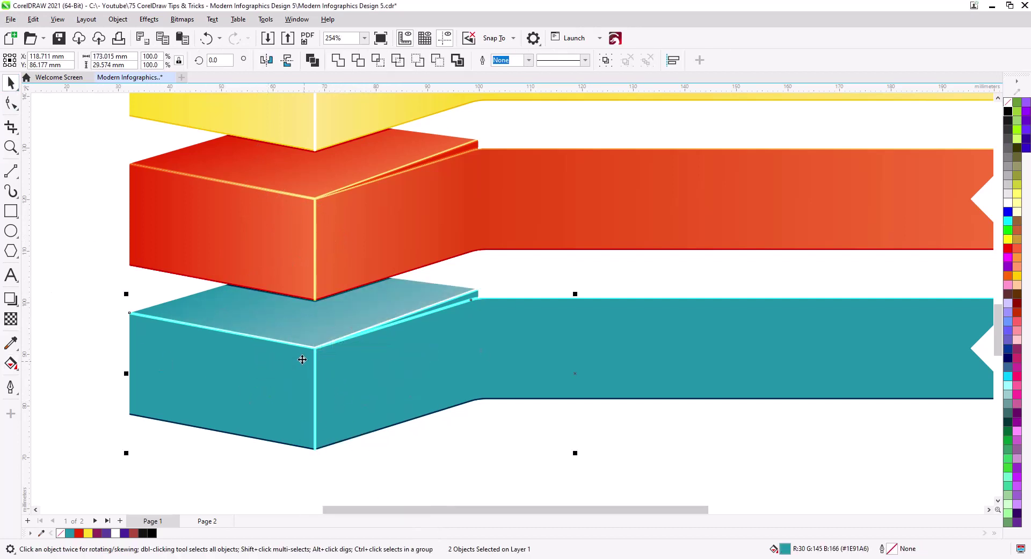
left_click(118, 19)
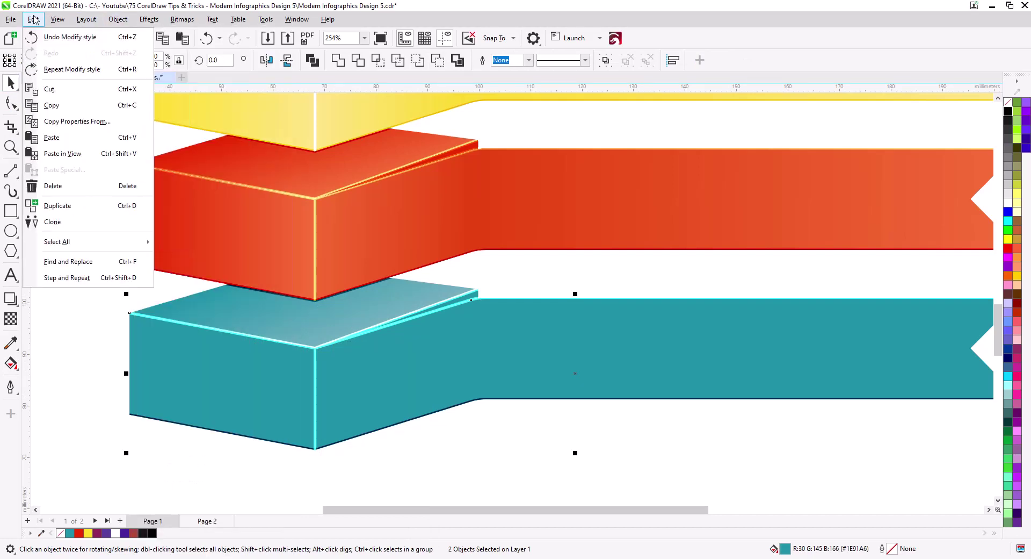
left_click(86, 124)
left_click(529, 302)
left_click(300, 323)
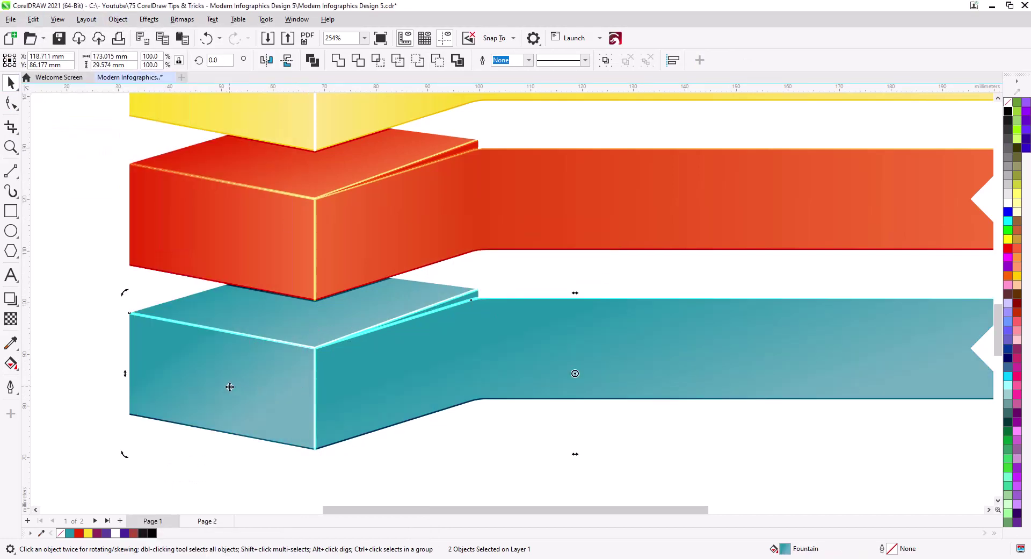
Reposition the teal left front face's gradient to run from its outer edge to the front edge with near-vertical shading.
left_click(195, 371)
left_click_drag(250, 293, 209, 297)
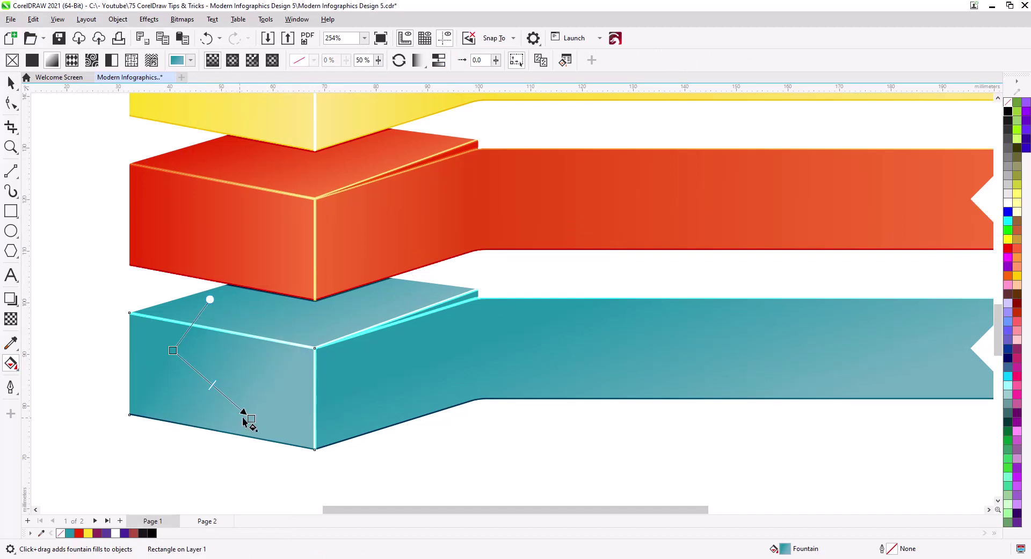
left_click_drag(251, 418, 315, 406)
left_click_drag(172, 350, 129, 368)
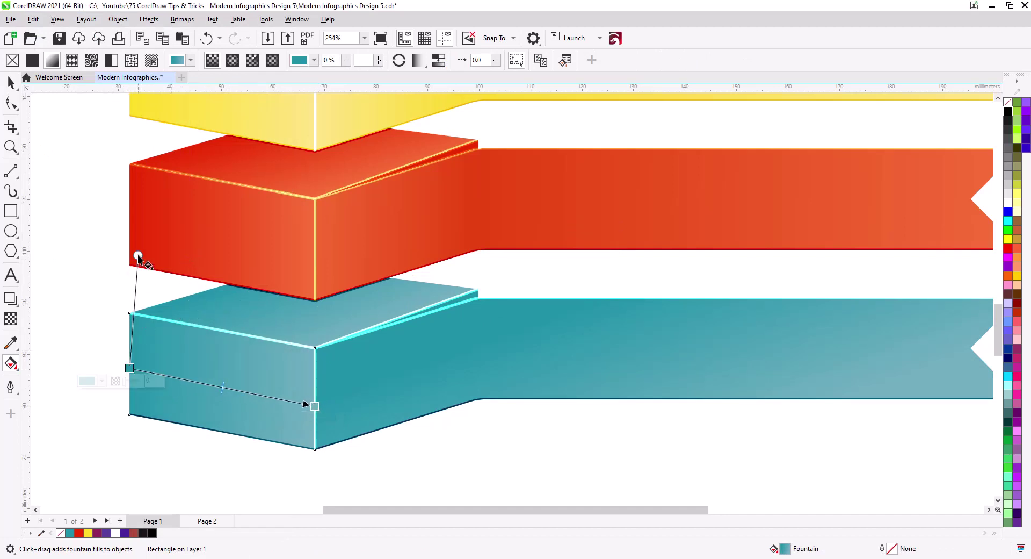
Stretch the teal banner's gradient from the front edge to the notched end with vertical shading, and add a colour node at the bend.
left_click(541, 362)
left_click_drag(621, 440, 469, 417)
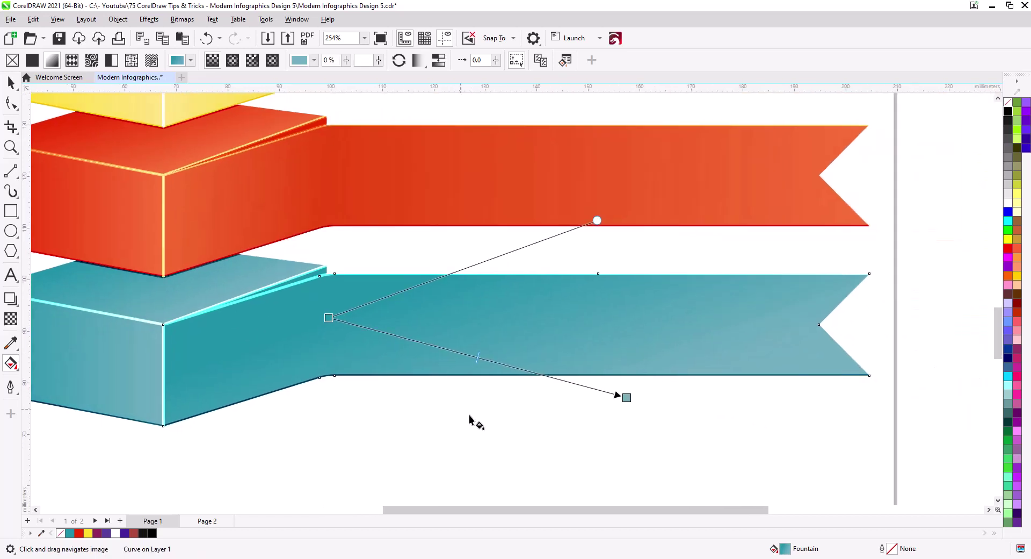
left_click_drag(625, 399, 826, 330)
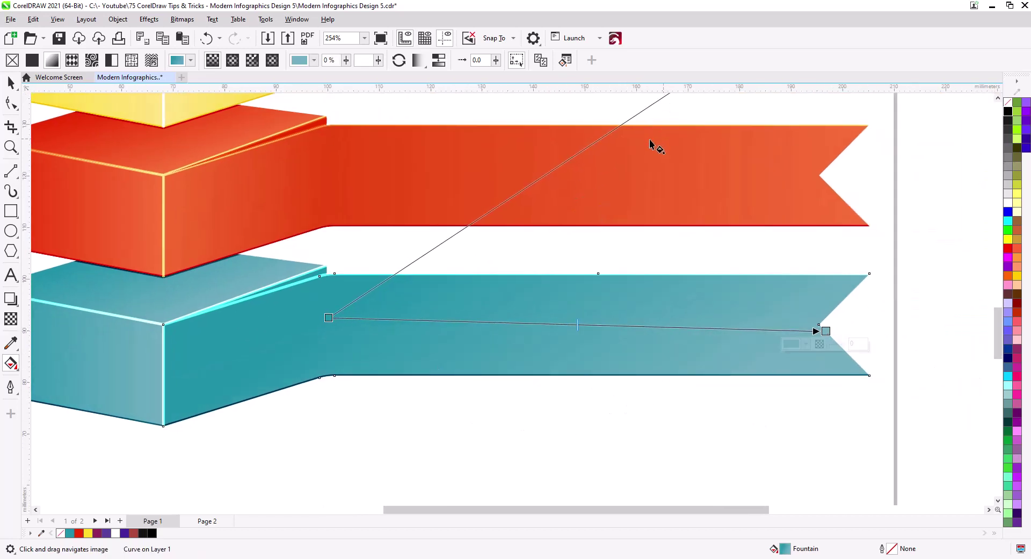
scroll(672, 161, "up", 3)
left_click_drag(702, 177, 179, 373)
scroll(414, 317, "down", 3)
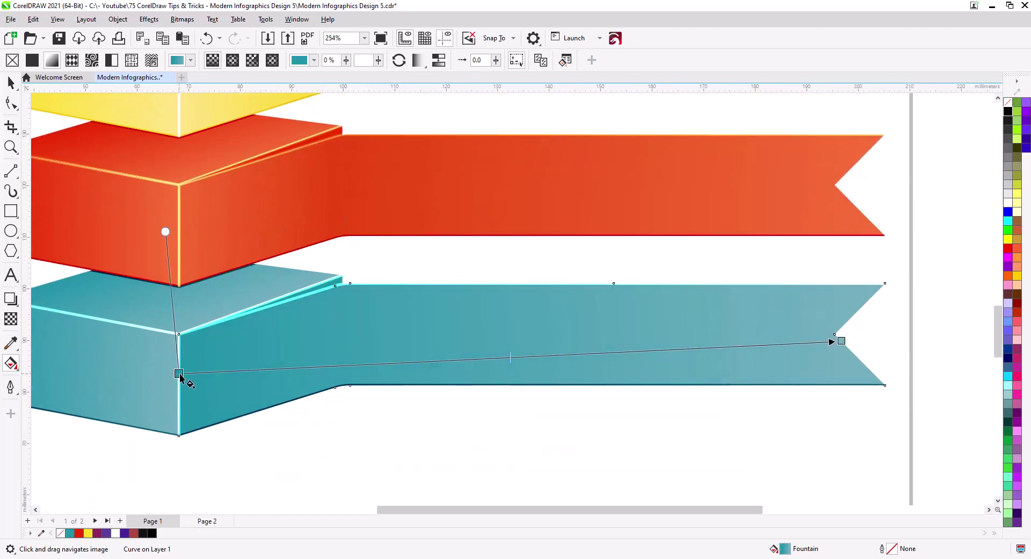
left_click_drag(166, 232, 179, 236)
double_click(336, 370)
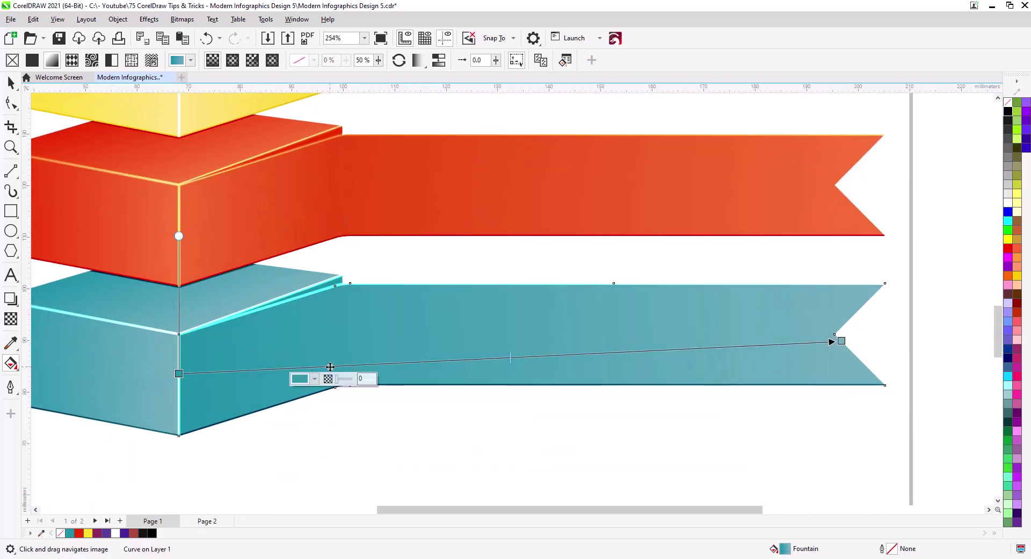
left_click_drag(842, 341, 860, 360)
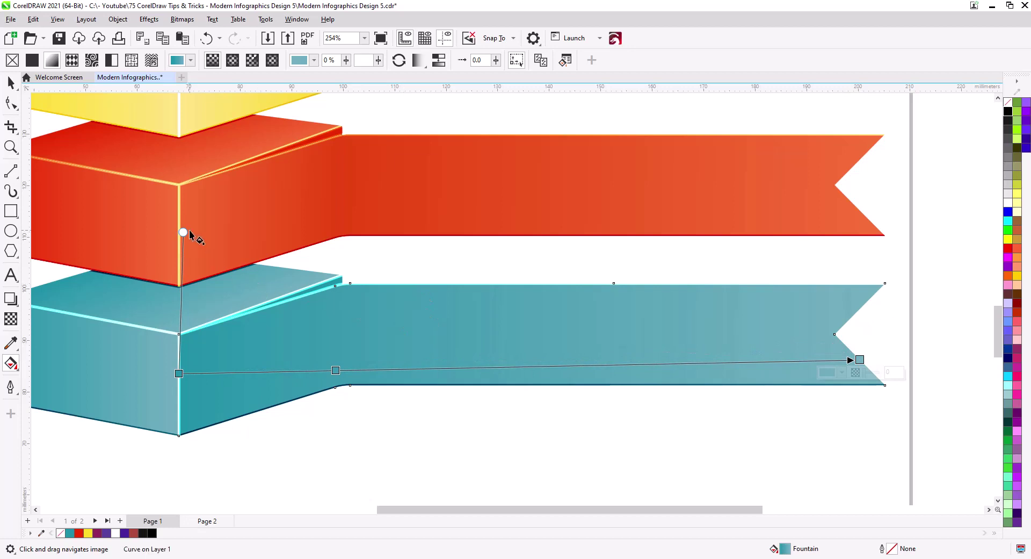
left_click_drag(183, 233, 177, 234)
Sample colours from the teal top face for the banner's gradient: light teal for the start node, deeper teal for the bend node.
left_click(179, 372)
left_click(148, 386)
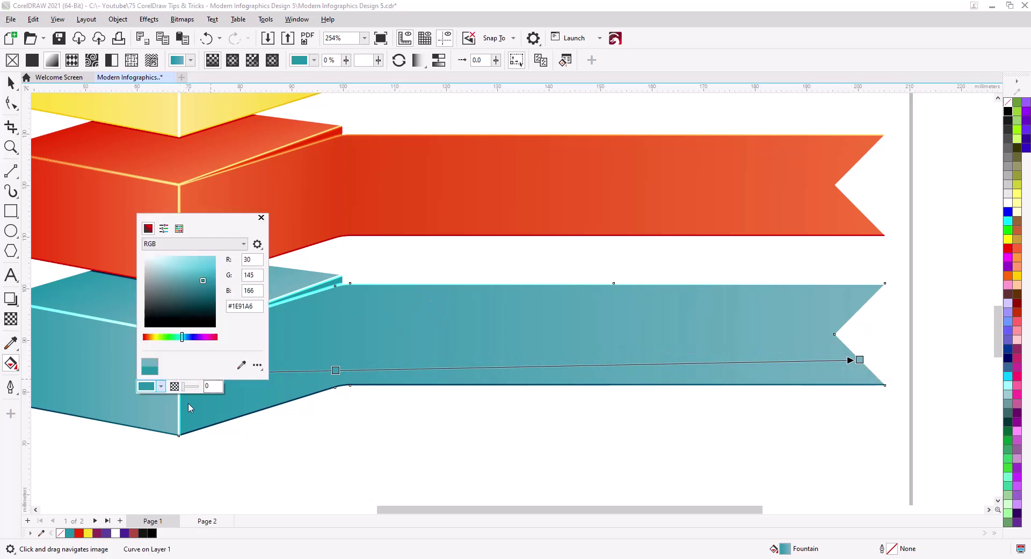
left_click(241, 365)
left_click(311, 277)
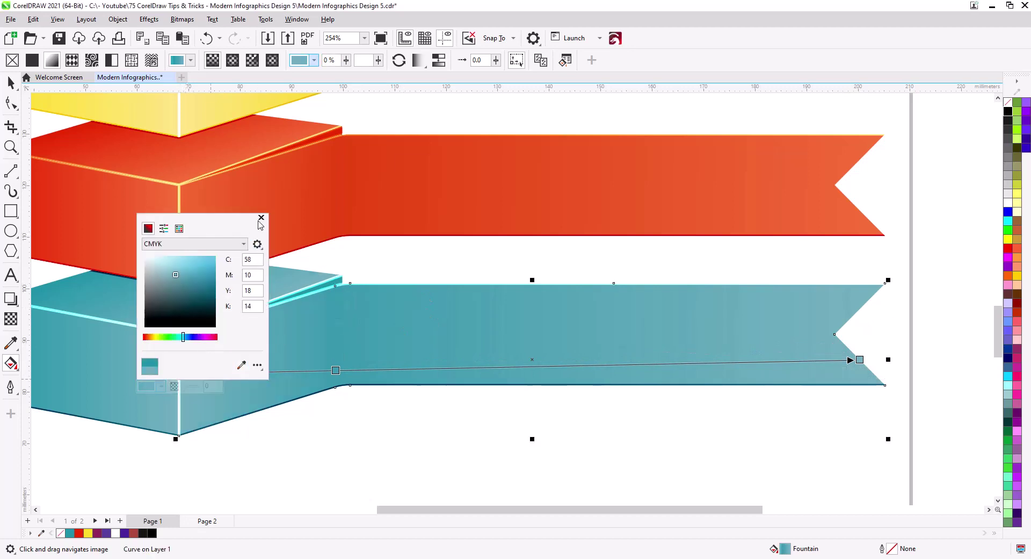
left_click(336, 370)
left_click(303, 382)
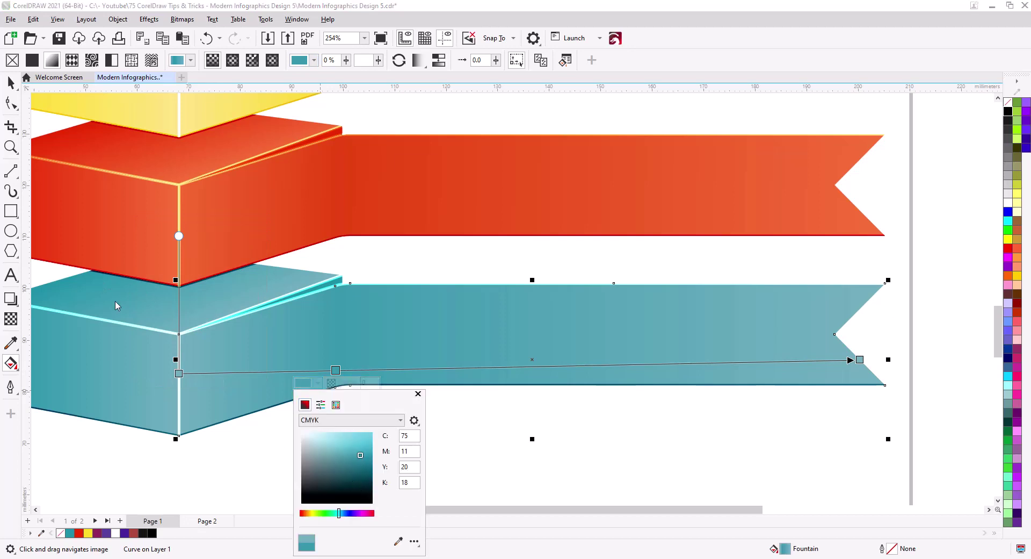
left_click(399, 542)
left_click(63, 290)
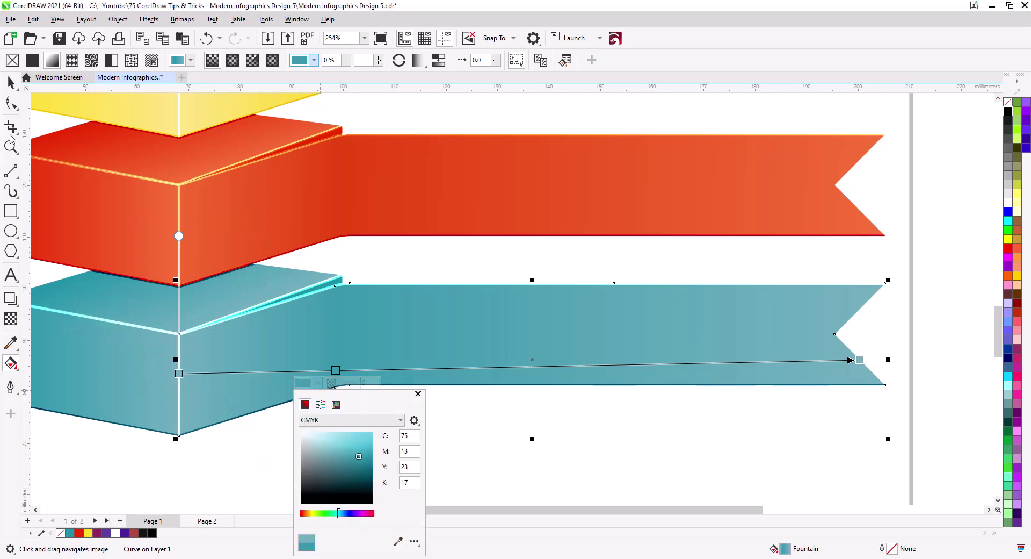
Examine the gradients and edge highlights across the whole stack of five boxes and banners.
left_click(13, 80)
left_click(267, 408)
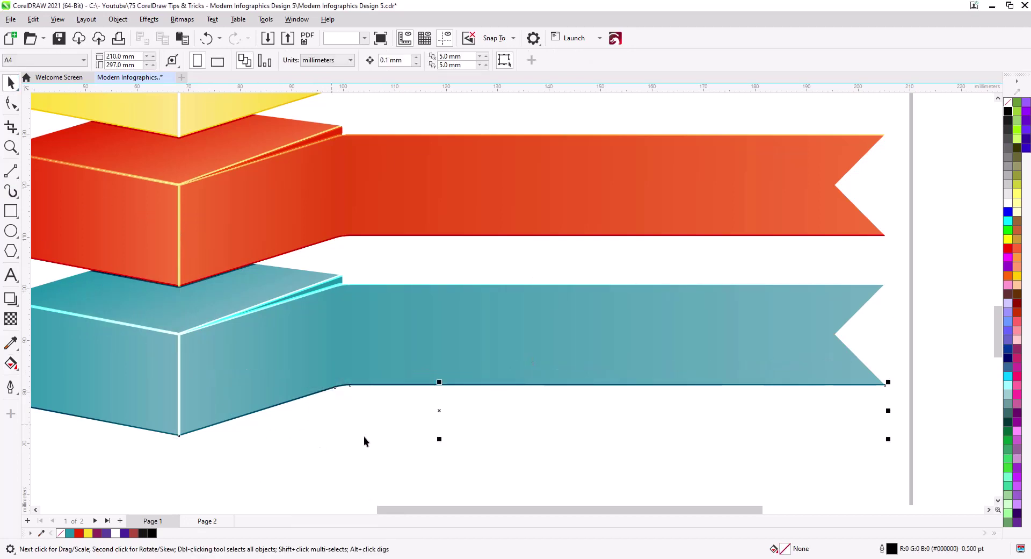
scroll(423, 468, "down", 2)
left_click_drag(338, 404, 401, 318)
scroll(443, 397, "up", 2)
left_click(470, 344)
scroll(376, 380, "down", 2)
left_click_drag(263, 163, 254, 121)
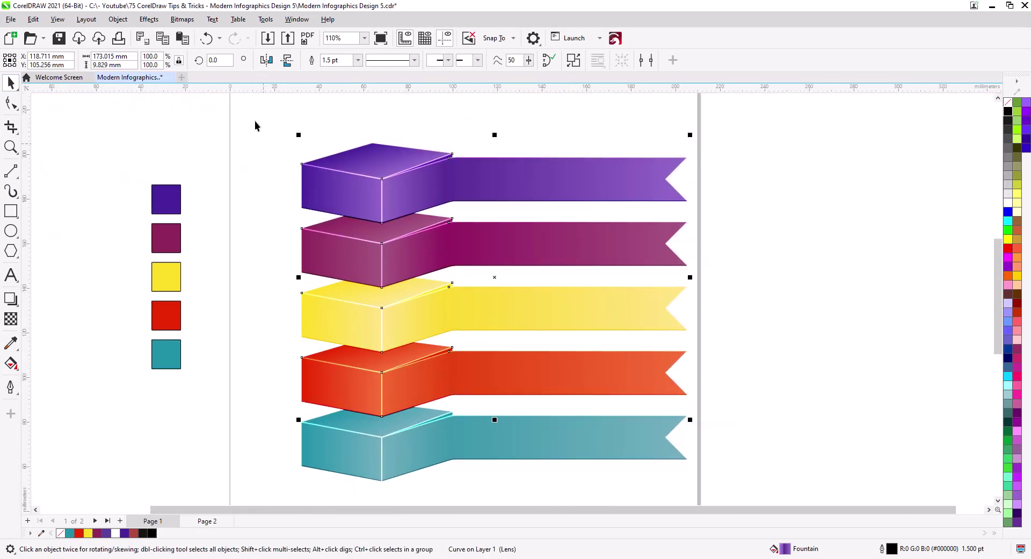
left_click(720, 408)
scroll(402, 432, "up", 2)
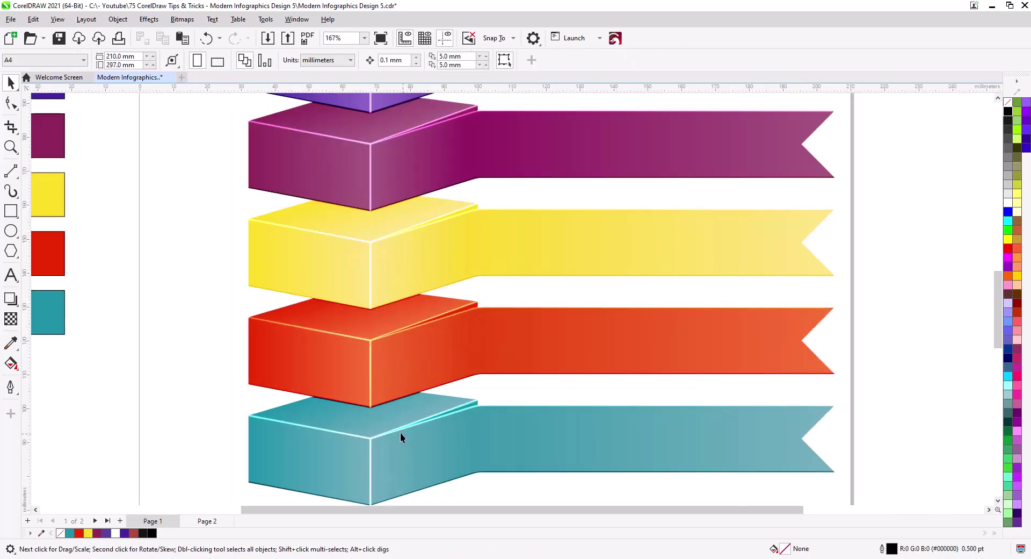
scroll(302, 368, "down", 2)
left_click_drag(325, 330, 324, 391)
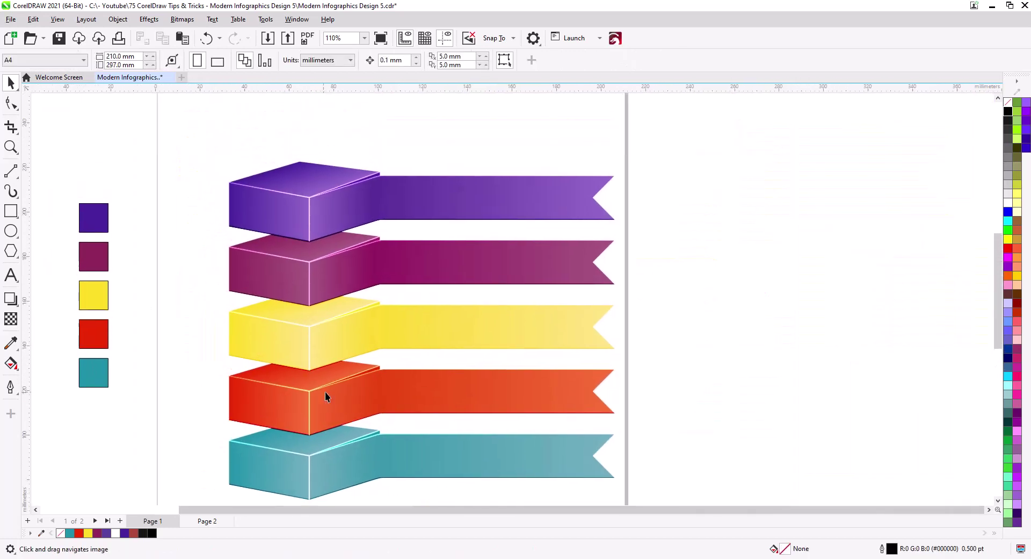
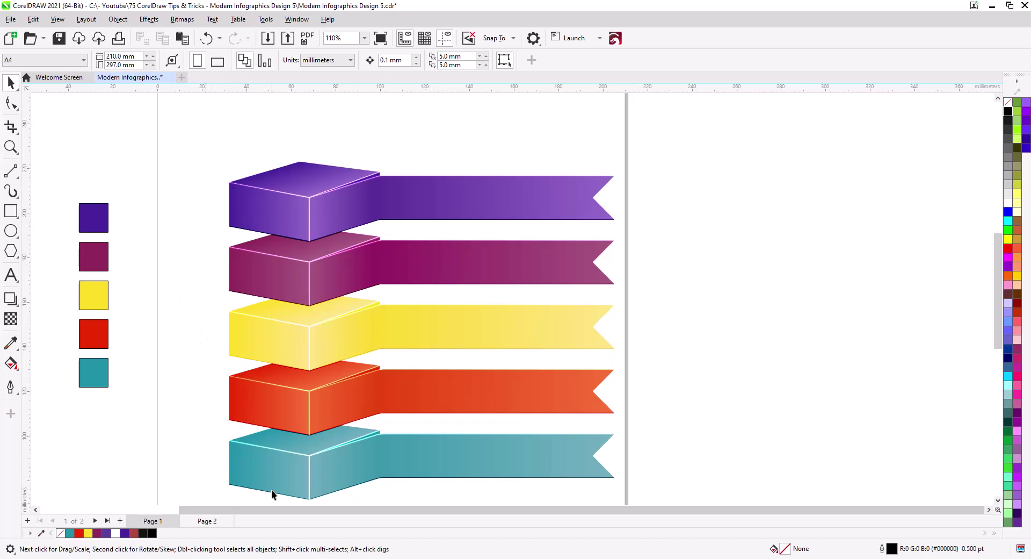
Set the merge mode of the dark bottom-edge lines on all five boxes and banners to Normal.
left_click_drag(356, 506, 362, 428)
scroll(357, 433, "up", 5)
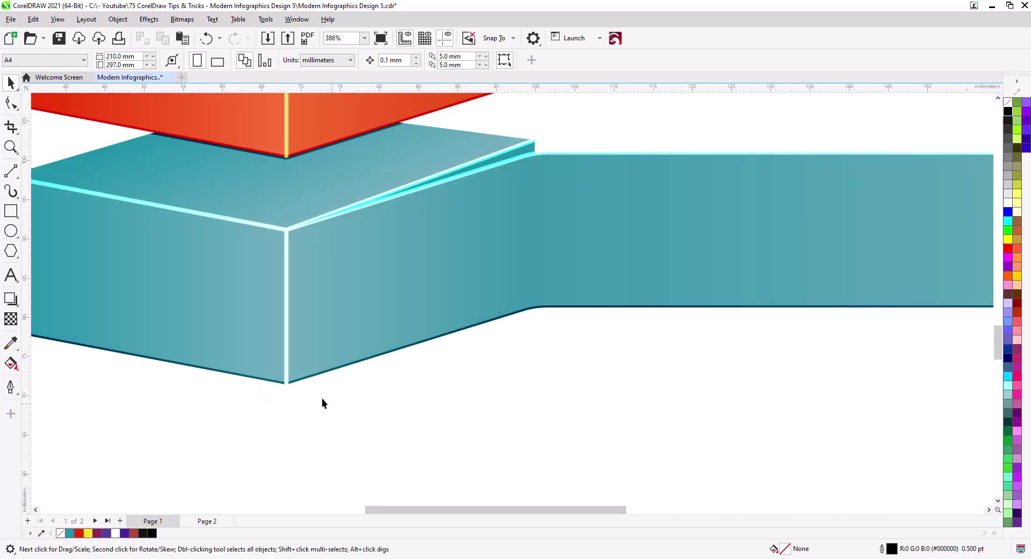
left_click(295, 380)
left_click_drag(356, 381, 388, 522)
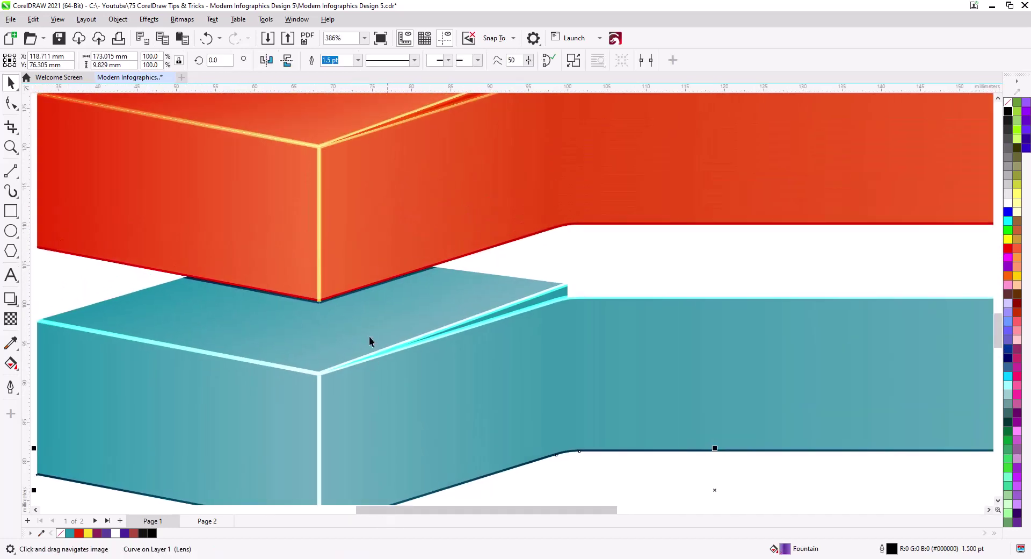
left_click_drag(371, 195, 418, 427)
left_click_drag(423, 308, 429, 386)
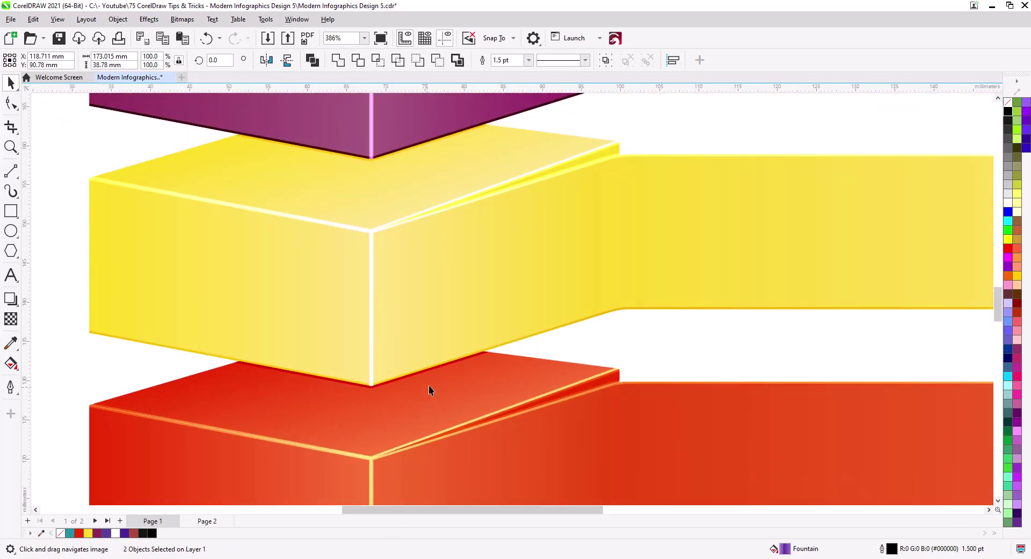
left_click(520, 337, "shift")
left_click_drag(403, 193, 600, 340)
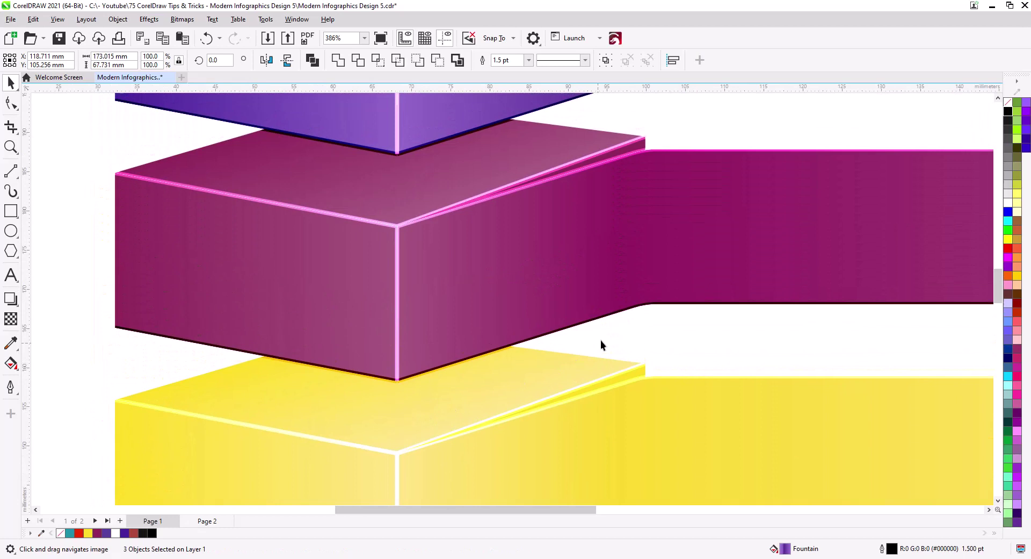
left_click(578, 324, "shift")
left_click_drag(539, 269, 544, 458)
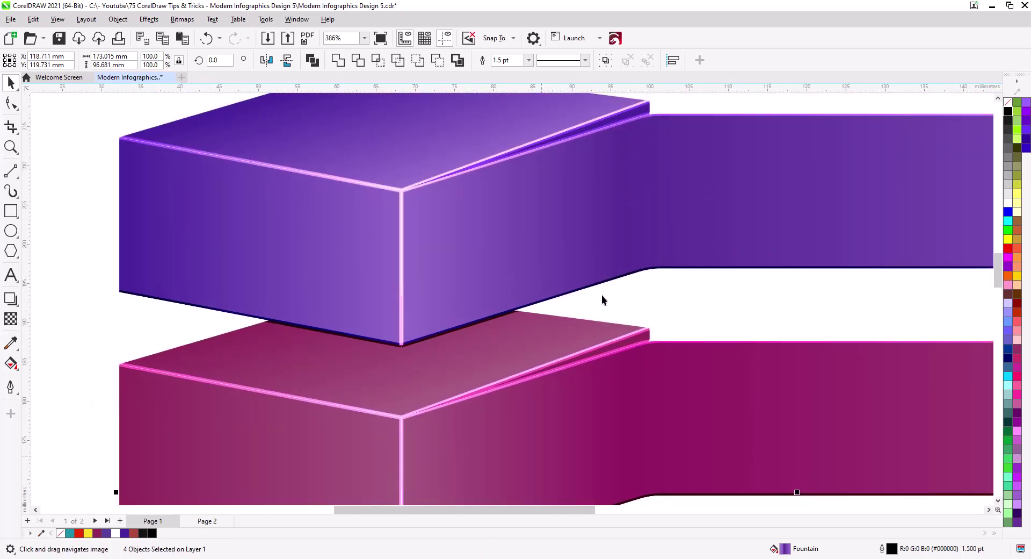
left_click(591, 290, "shift")
left_click_drag(621, 301, 533, 334)
left_click(11, 318)
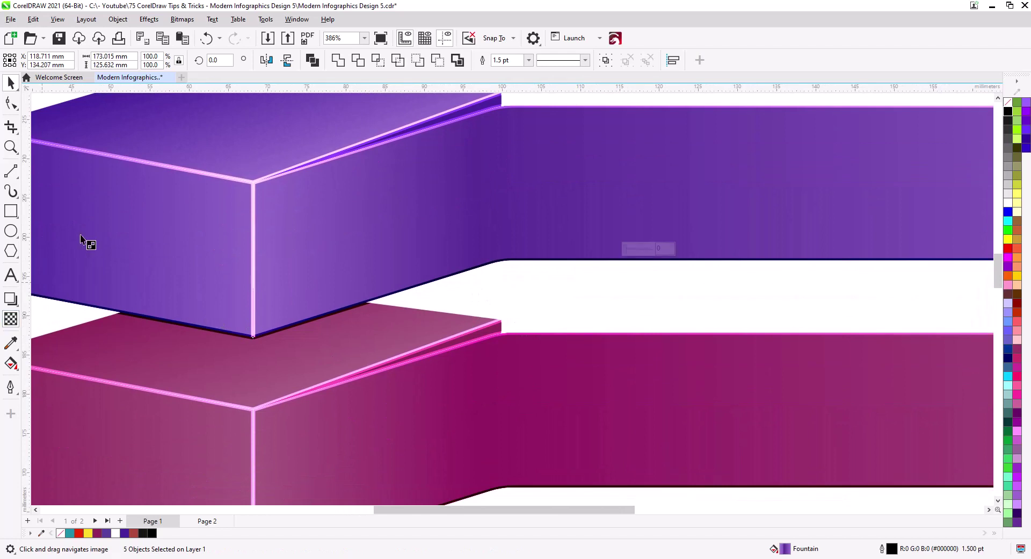
left_click(185, 65)
left_click(181, 73)
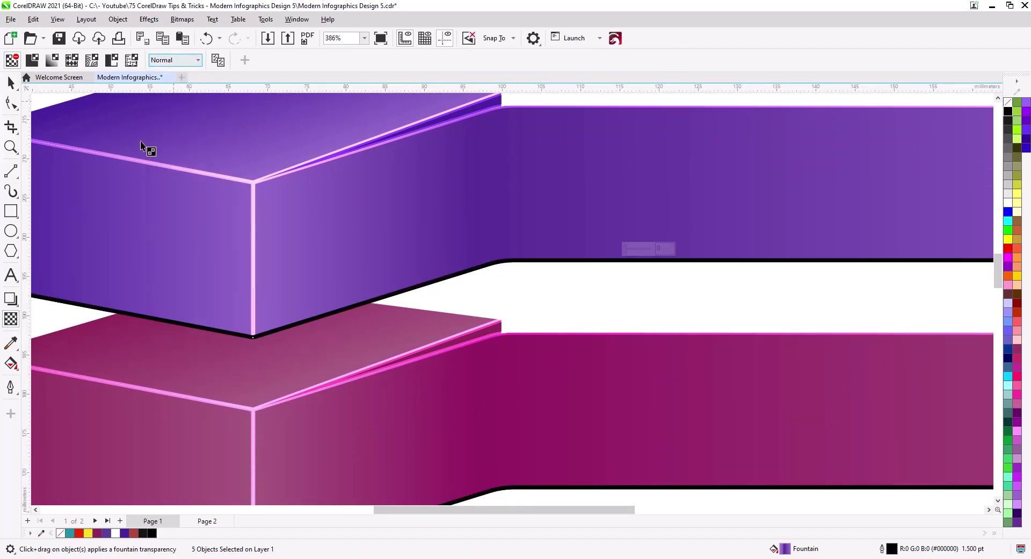
Apply a uniform transparency of 66 to the five bottom-edge lines and deselect them.
left_click(11, 81)
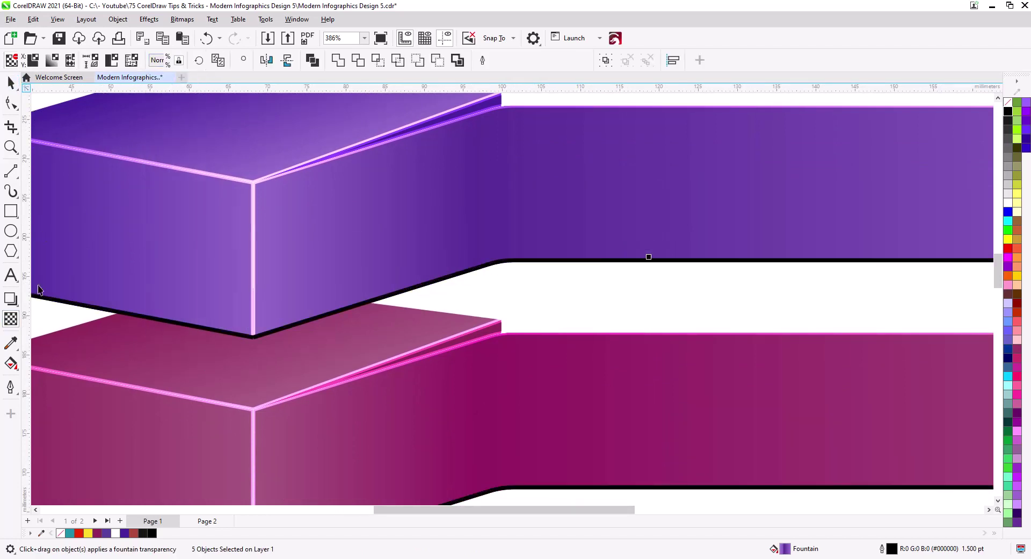
left_click(11, 318)
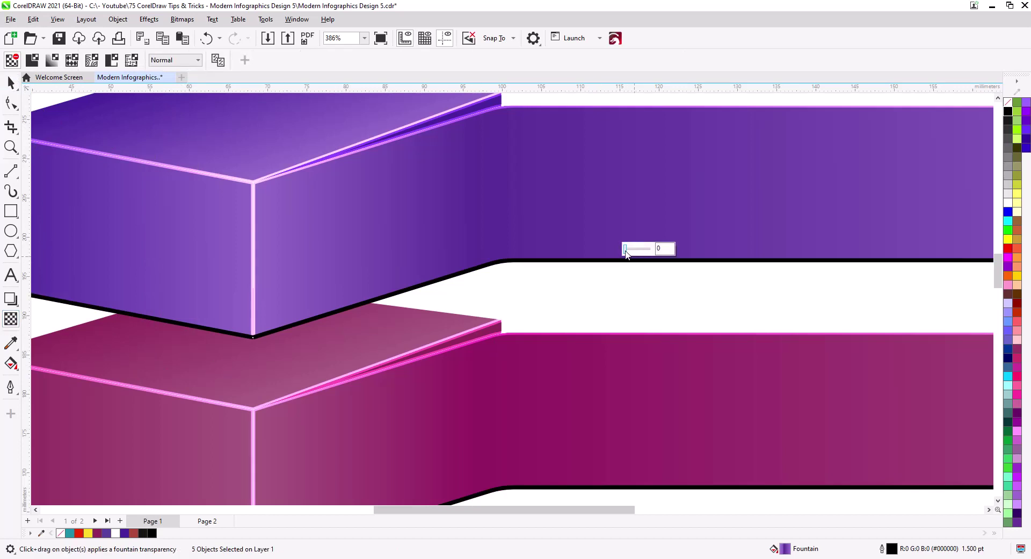
left_click_drag(644, 252, 644, 256)
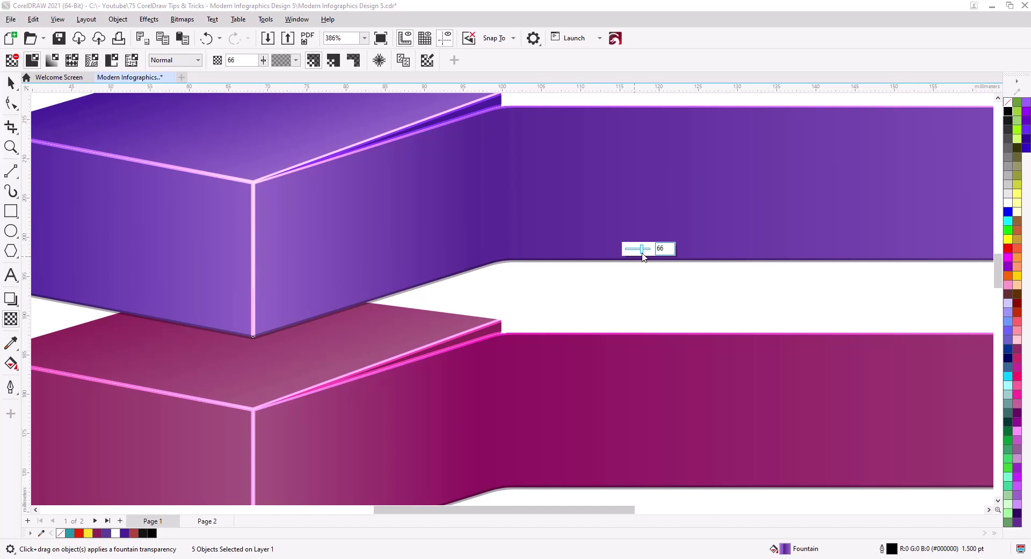
left_click(11, 84)
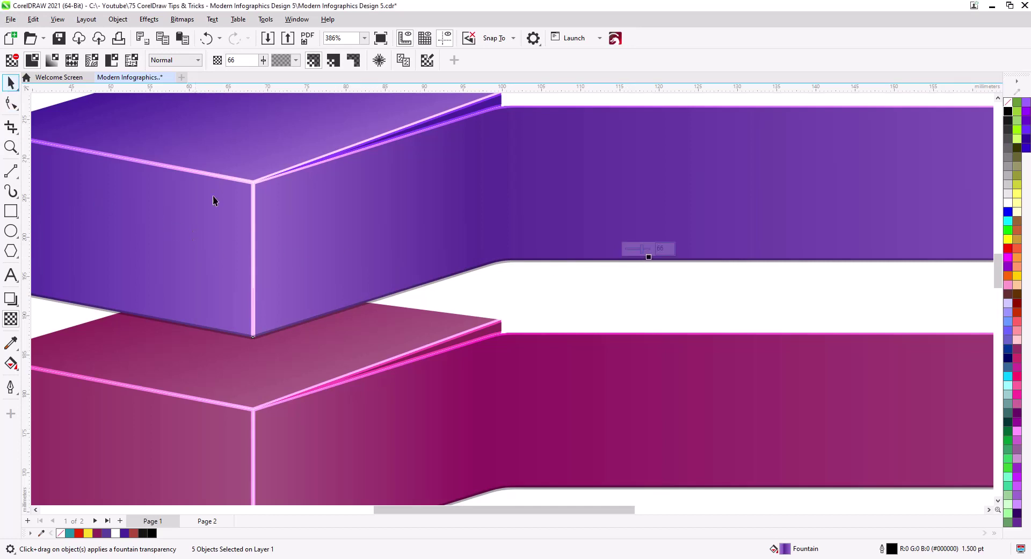
scroll(539, 299, "down", 3)
left_click_drag(559, 383, 566, 276)
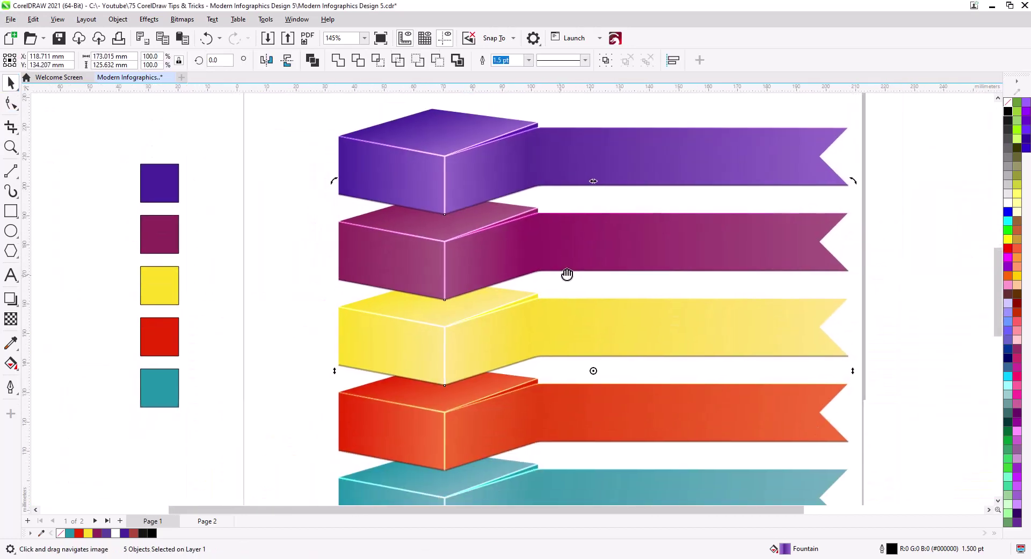
left_click_drag(561, 356, 559, 217)
left_click(541, 447)
left_click(540, 447)
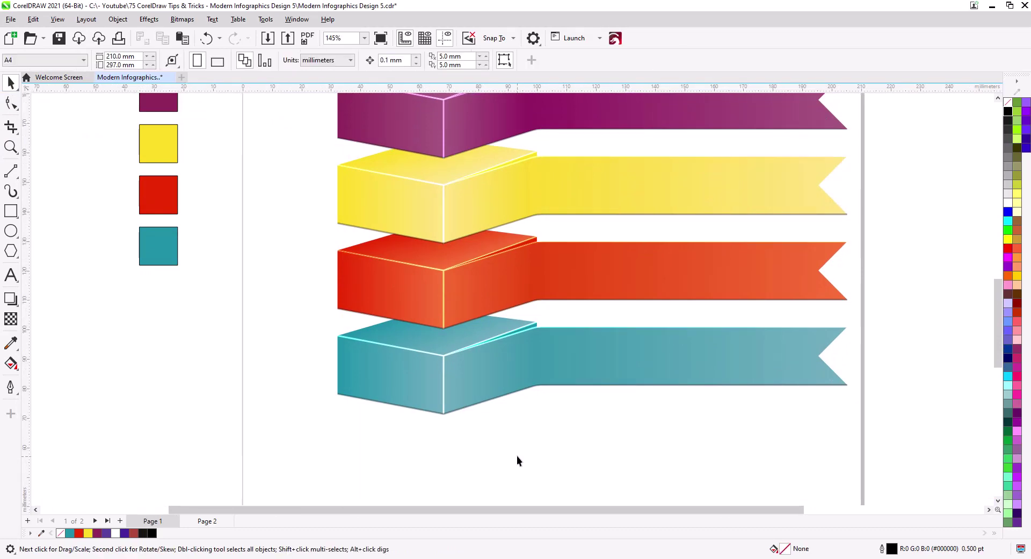
Examine the softened bottom edges of the boxes up close and across the whole stack.
scroll(517, 455, "up", 2)
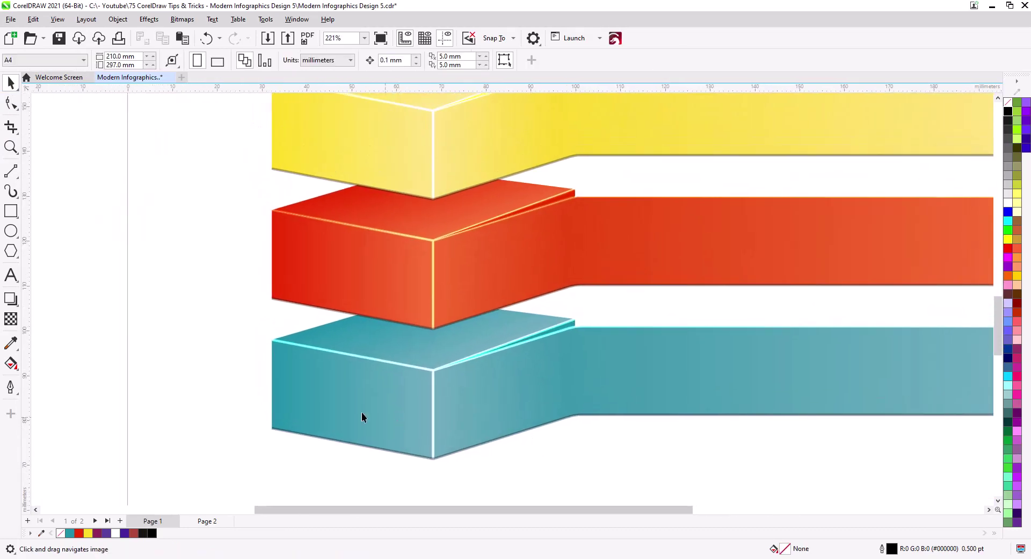
left_click_drag(246, 244, 288, 410)
scroll(395, 323, "up", 2)
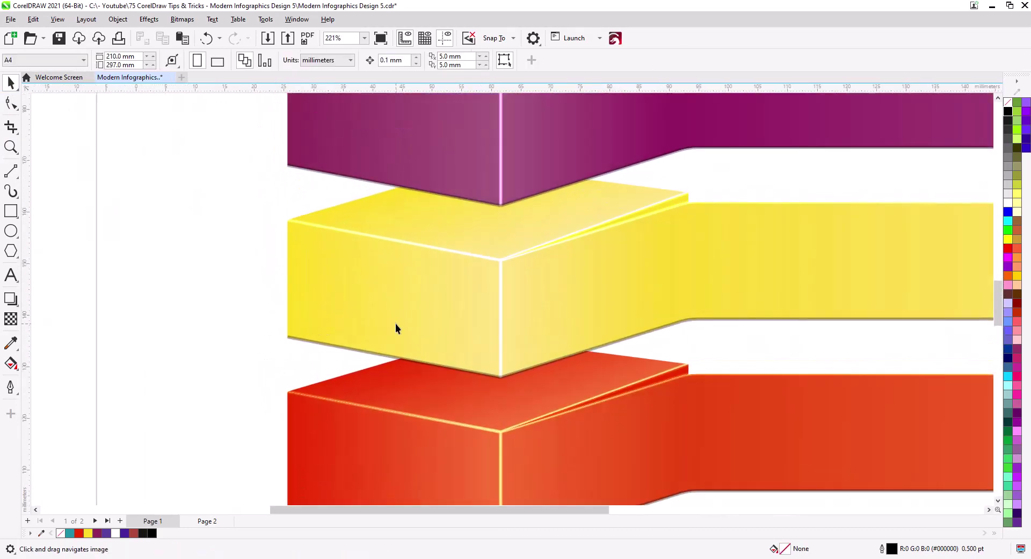
left_click_drag(441, 348, 355, 427)
key("ctrl+z")
left_click(137, 308)
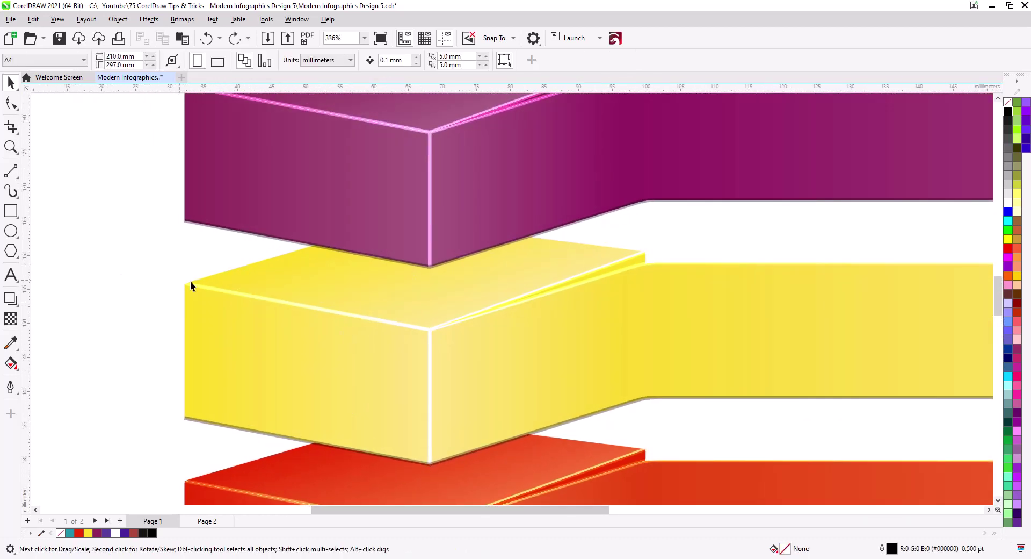
scroll(233, 286, "down", 2)
scroll(253, 302, "down", 2)
left_click_drag(301, 254, 396, 259)
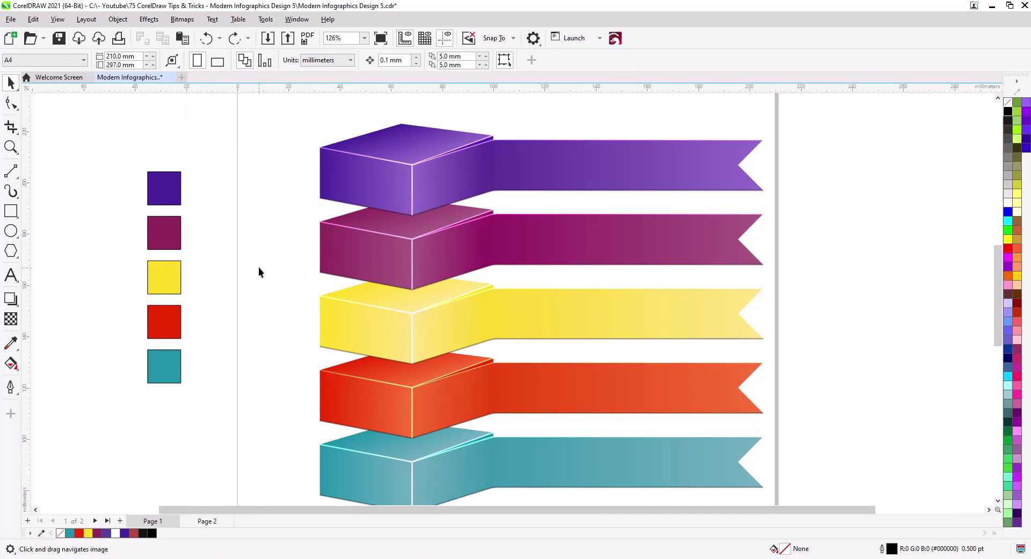
mouse_move(271, 287)
left_mouse_down()
mouse_move(295, 301)
mouse_move(267, 289)
mouse_move(262, 304)
left_mouse_up()
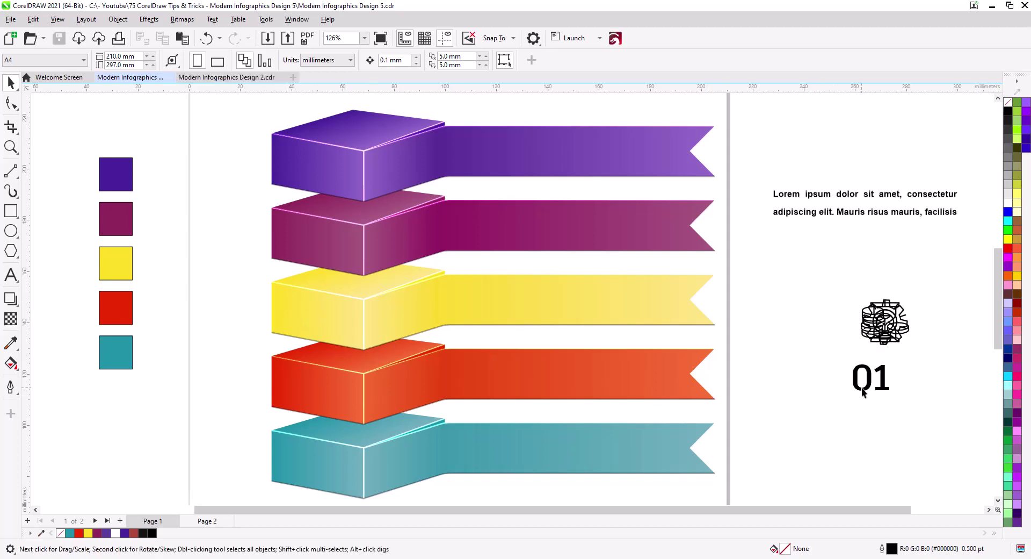
Place the 01 numeral on the purple box's left front face and the Lorem ipsum text, coloured white, on the purple banner.
left_click_drag(862, 391, 314, 182)
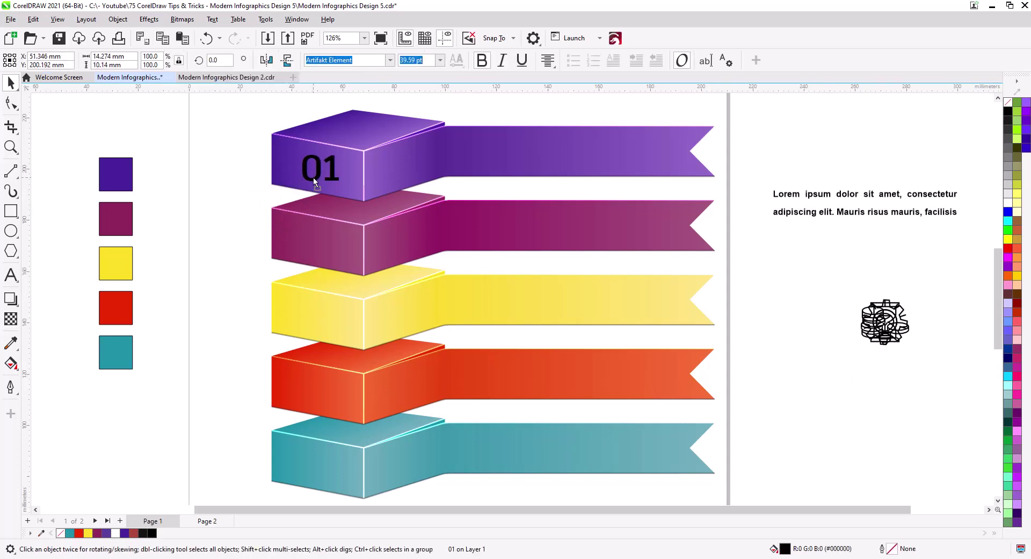
left_click_drag(821, 198, 525, 145)
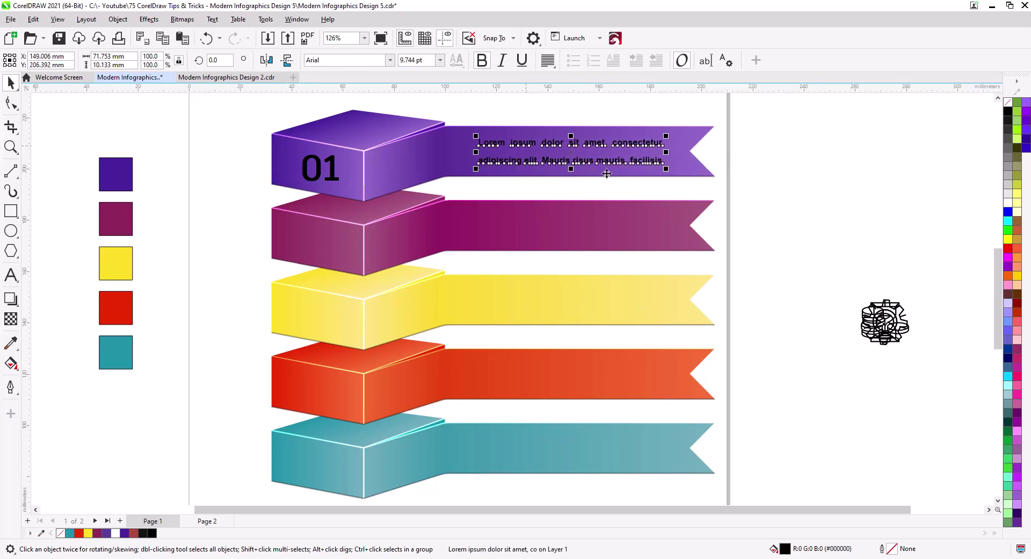
left_click(1008, 204)
left_click(779, 269)
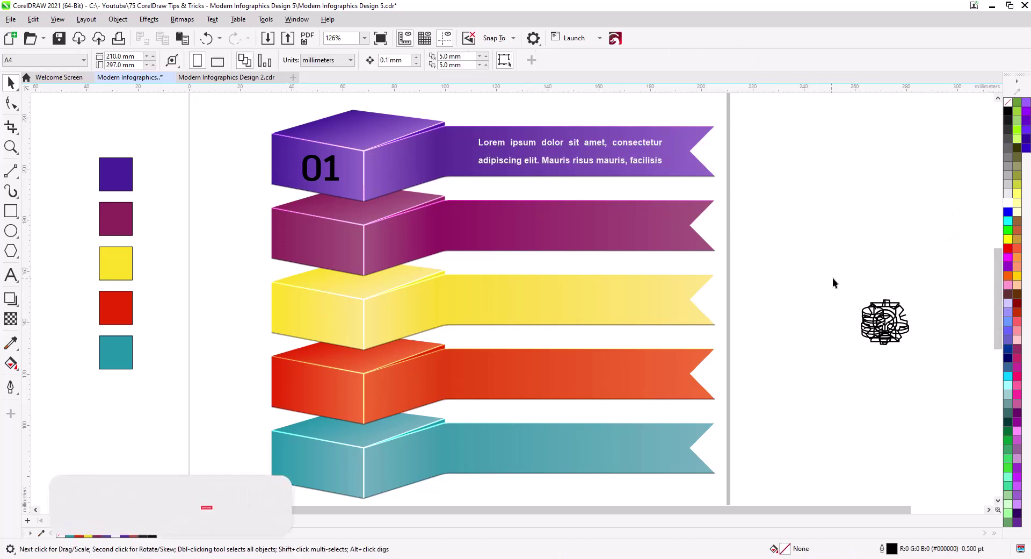
Move the pile of overlapping line icons beside the outer edge of the purple box.
left_click_drag(899, 331, 241, 162)
scroll(336, 178, "up", 2)
left_click_drag(338, 185, 540, 241)
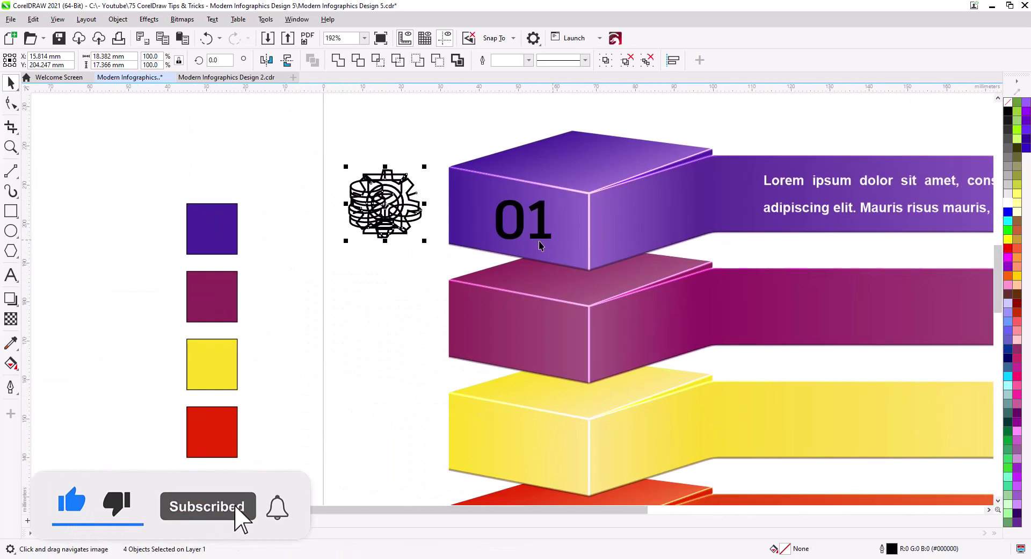
scroll(408, 301, "down", 2)
left_click(388, 255)
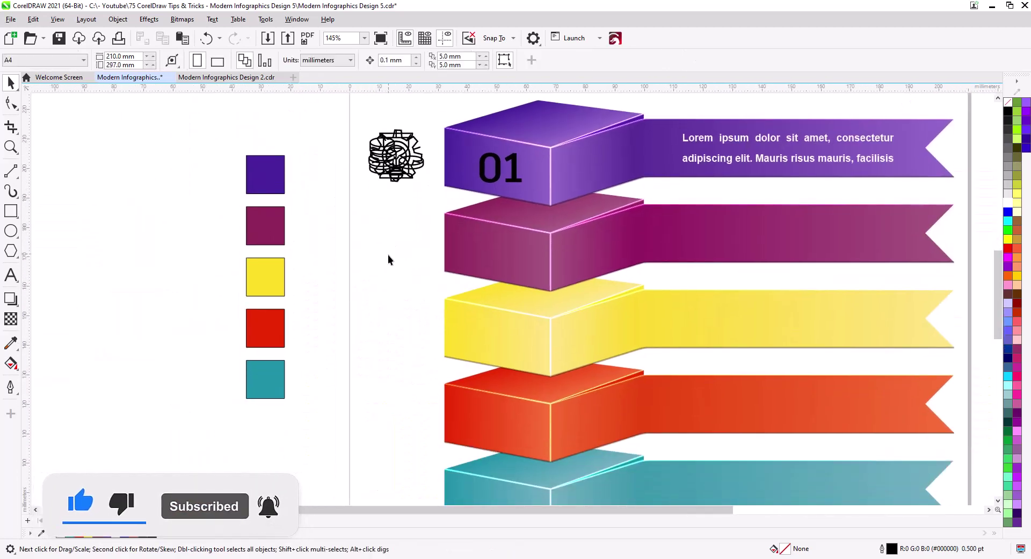
Distribute the icons beside their boxes: hourglass at teal, light bulb at red, gear at yellow, coins at magenta, crosshair at purple.
left_click_drag(408, 319, 439, 236)
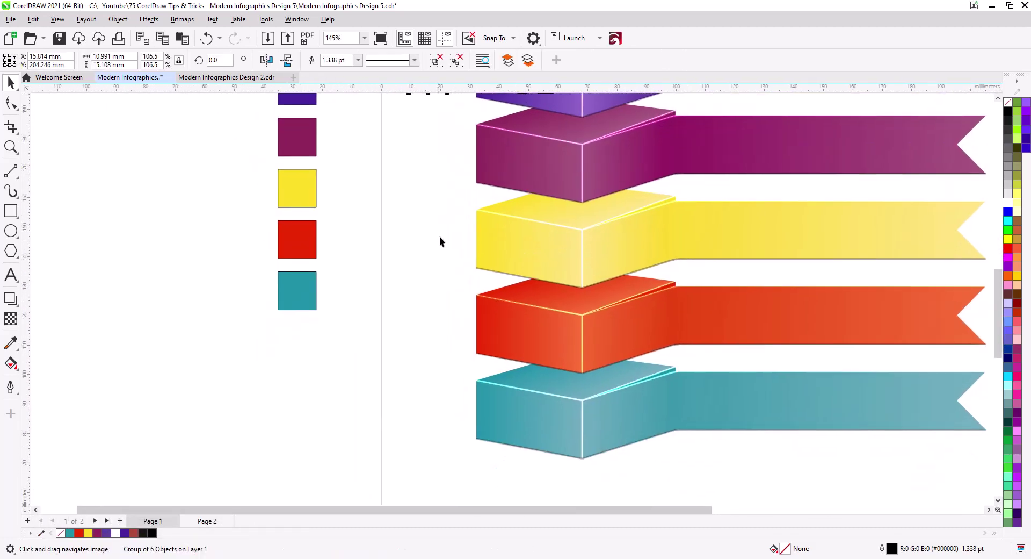
scroll(429, 164, "up", 1)
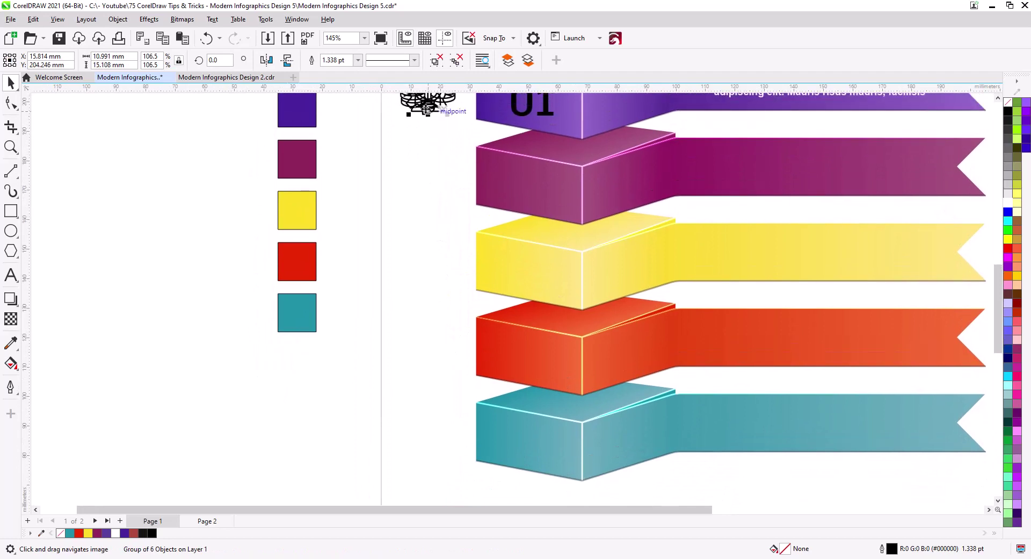
left_click_drag(427, 110, 457, 456)
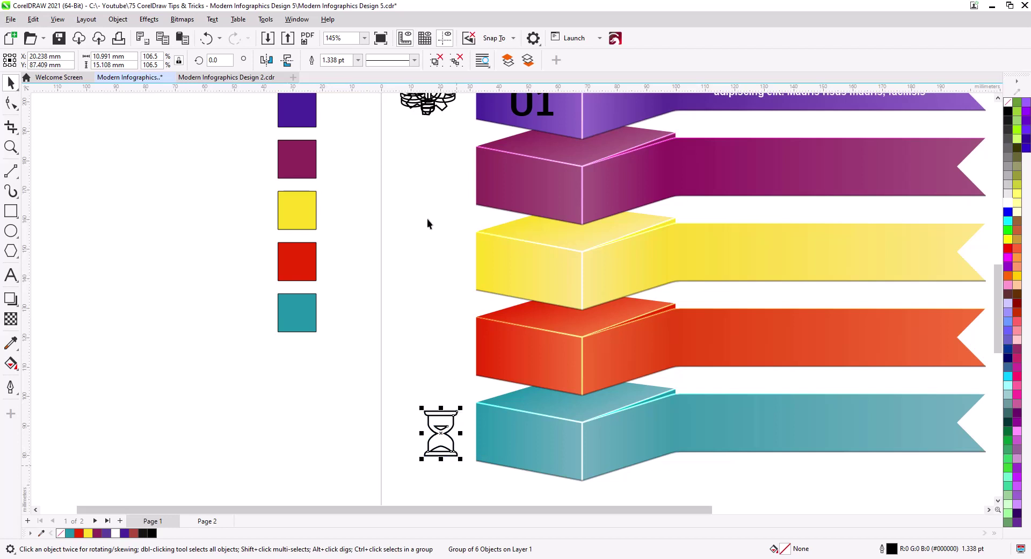
left_click_drag(429, 110, 439, 364)
left_click_drag(429, 112, 442, 288)
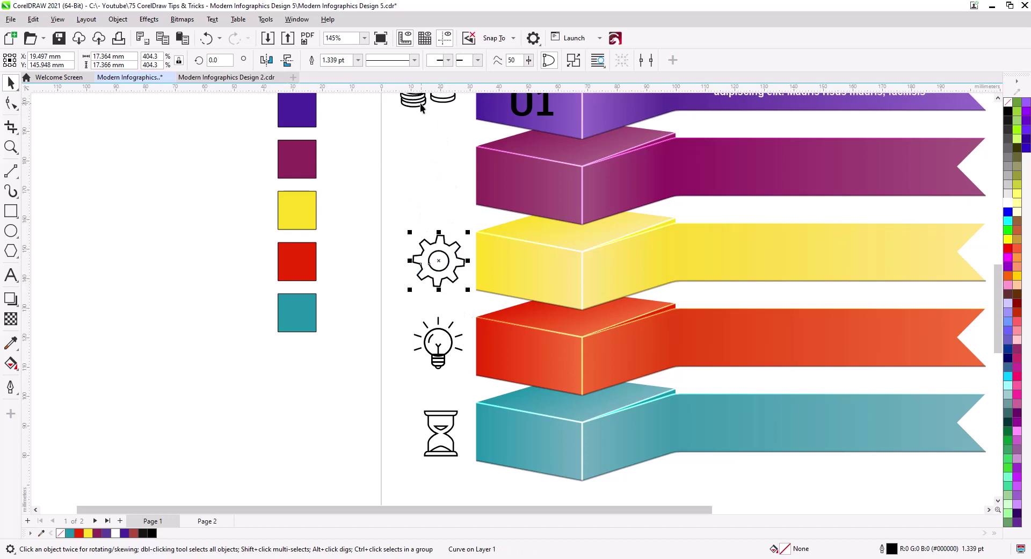
left_click_drag(421, 107, 434, 189)
scroll(463, 215, "up", 3)
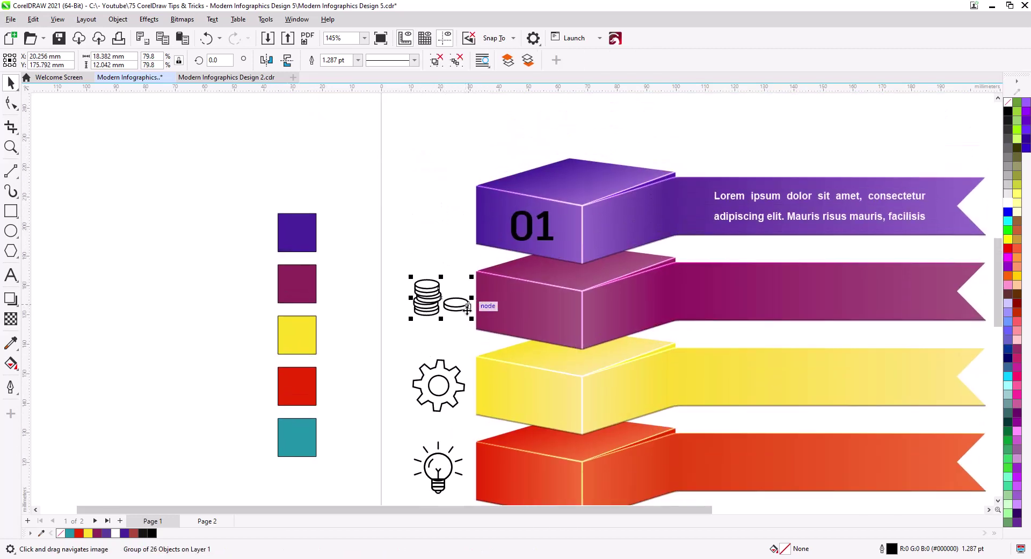
scroll(470, 371, "down", 3)
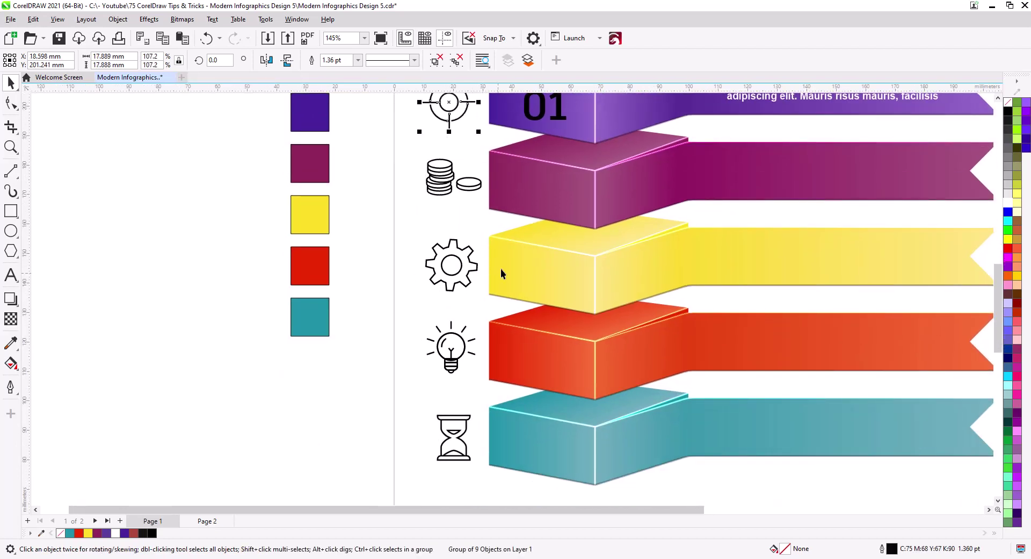
scroll(500, 268, "up", 4)
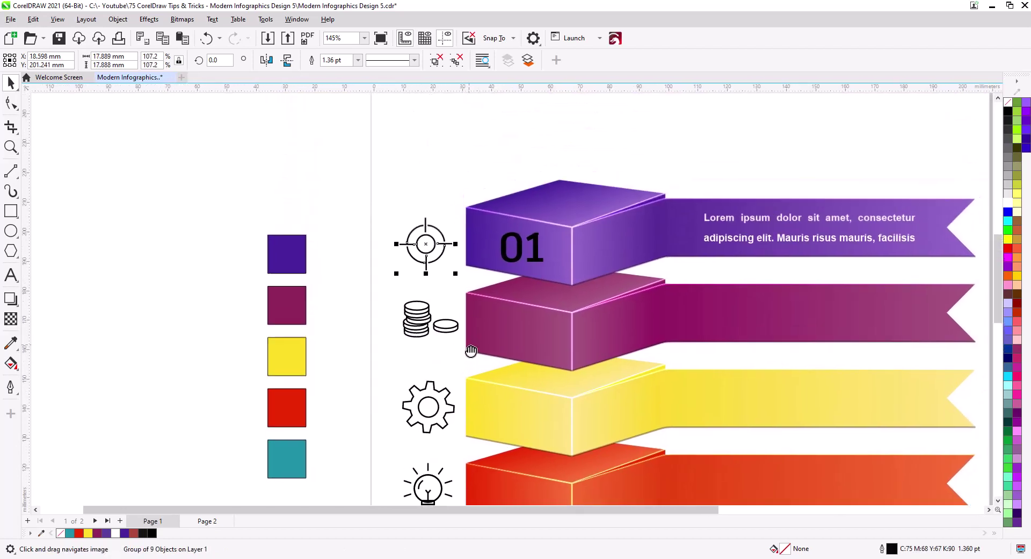
left_click_drag(429, 256, 426, 248)
scroll(396, 265, "down", 3)
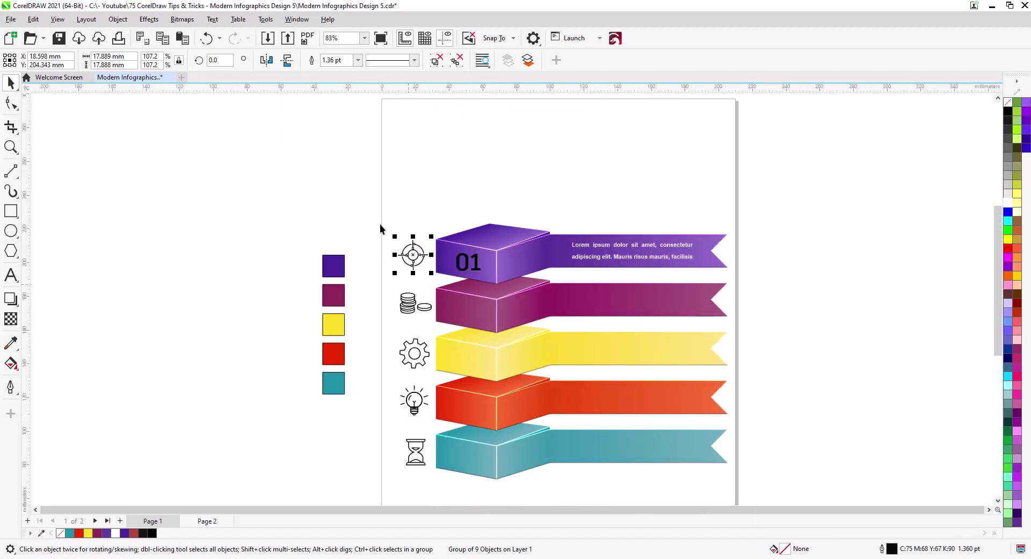
Align the centres of all five icons in one vertical column.
left_click_drag(423, 411, 435, 484)
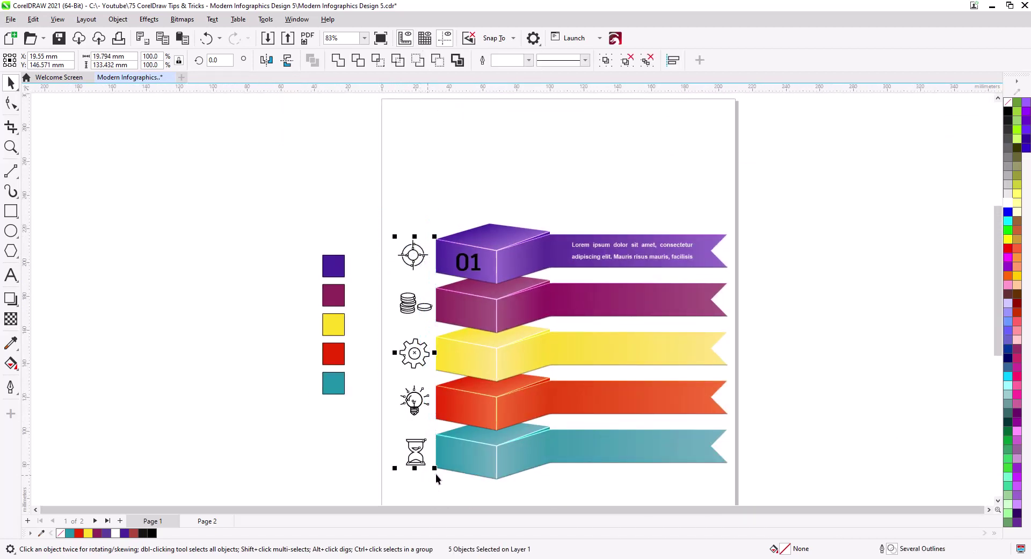
key("c")
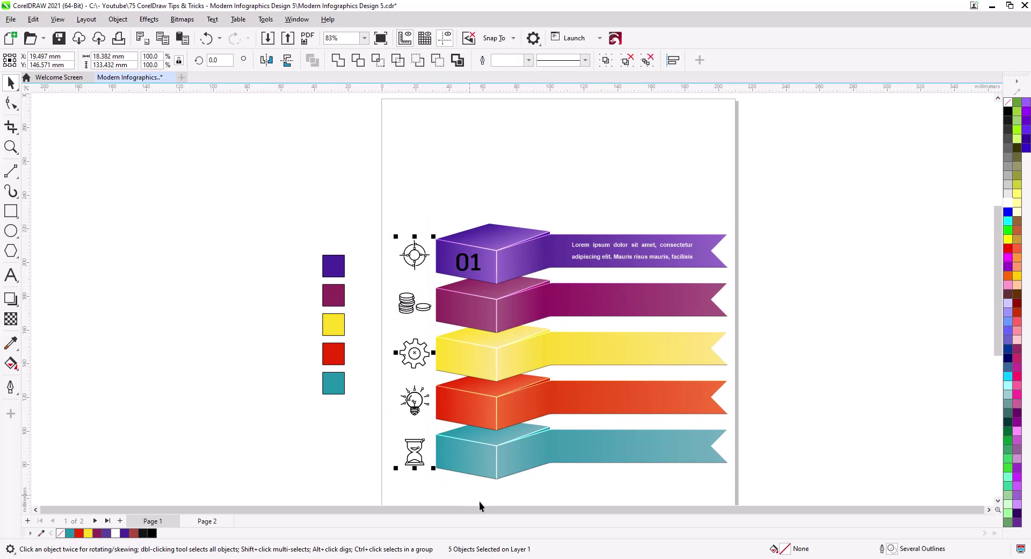
left_click(604, 466)
Copy the purple banner's white placeholder text onto the magenta banner and repeat the copy down the remaining banners at equal spacing.
left_click_drag(636, 256, 643, 307)
left_click(677, 332)
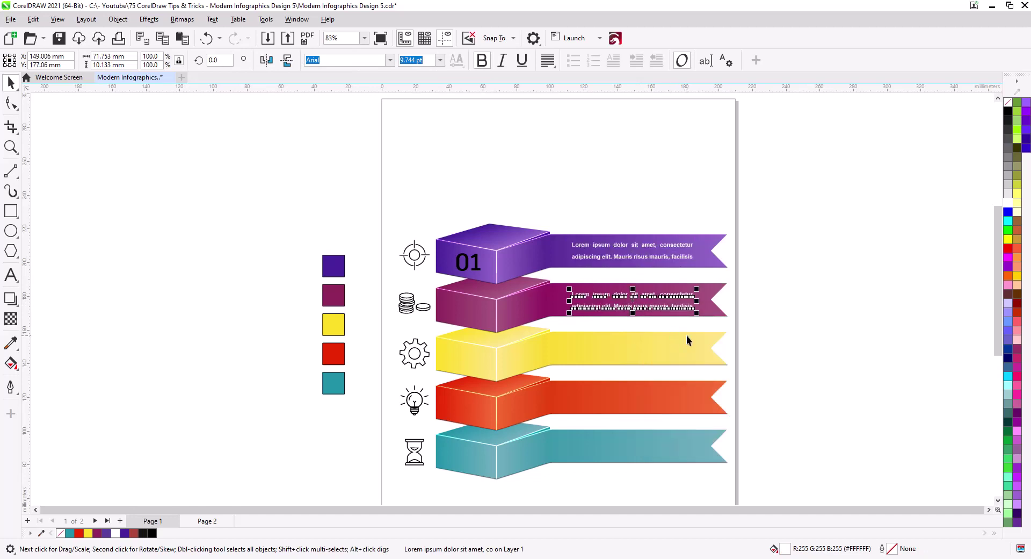
key("ctrl+r")
key("ctrl+r")
key("ctrl+r")
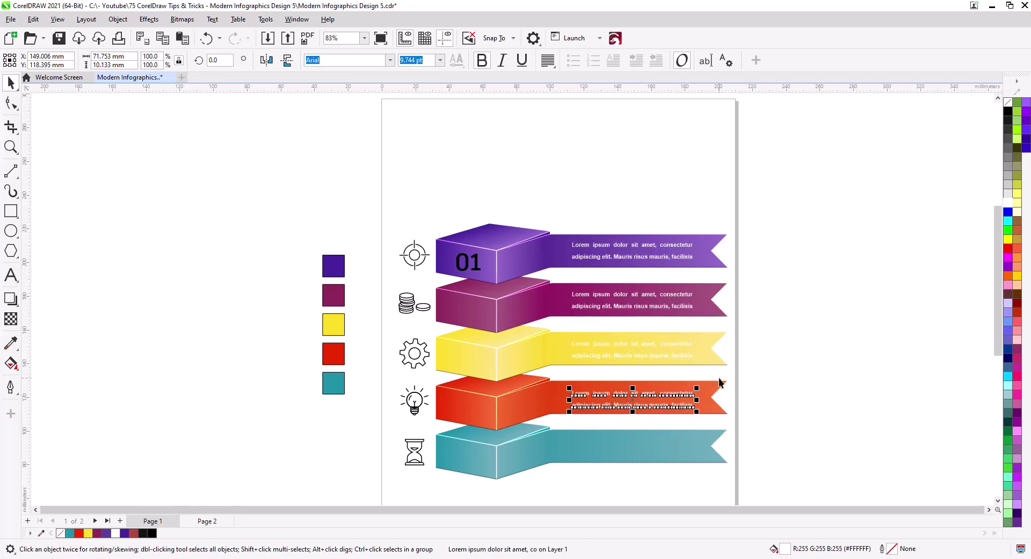
Nudge the white placeholder text upward on the teal, red and yellow banners so it sits vertically centred.
scroll(659, 475, "up", 4)
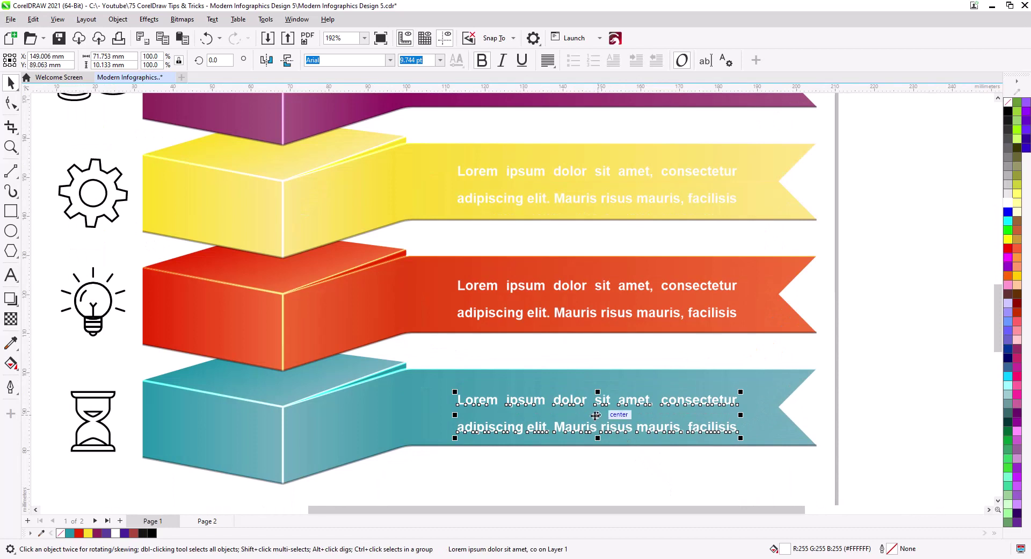
left_click_drag(598, 414, 598, 410)
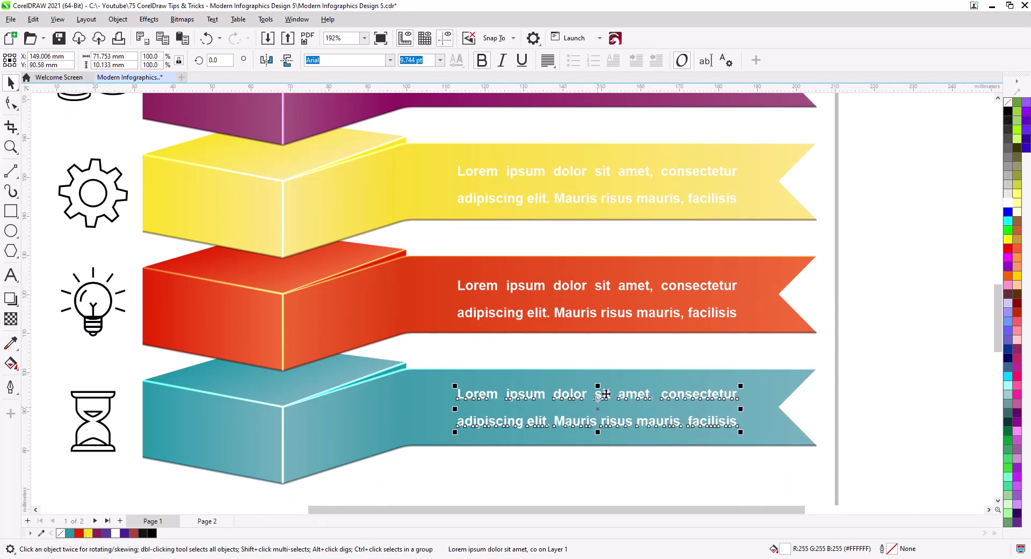
left_click_drag(626, 317, 626, 310)
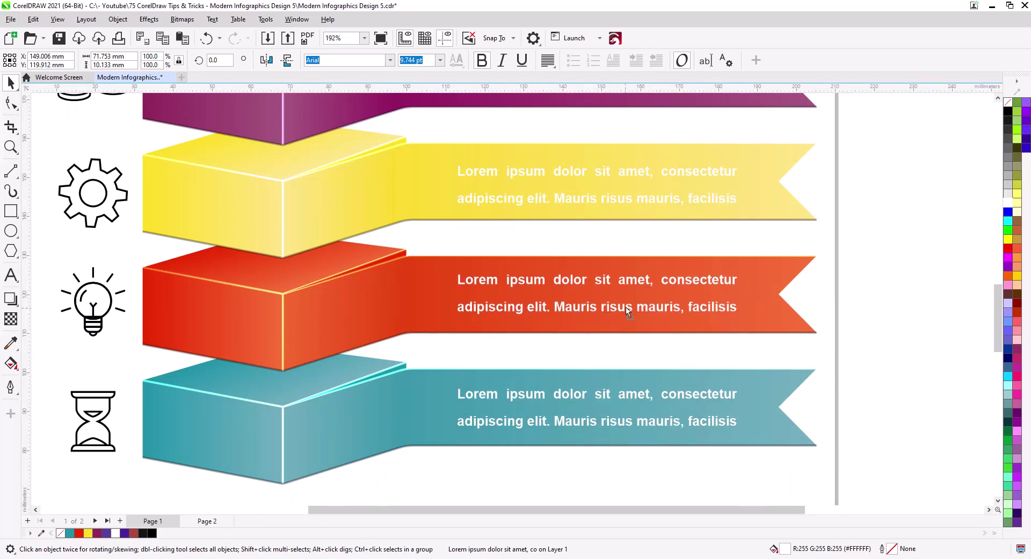
left_click_drag(609, 201, 611, 198)
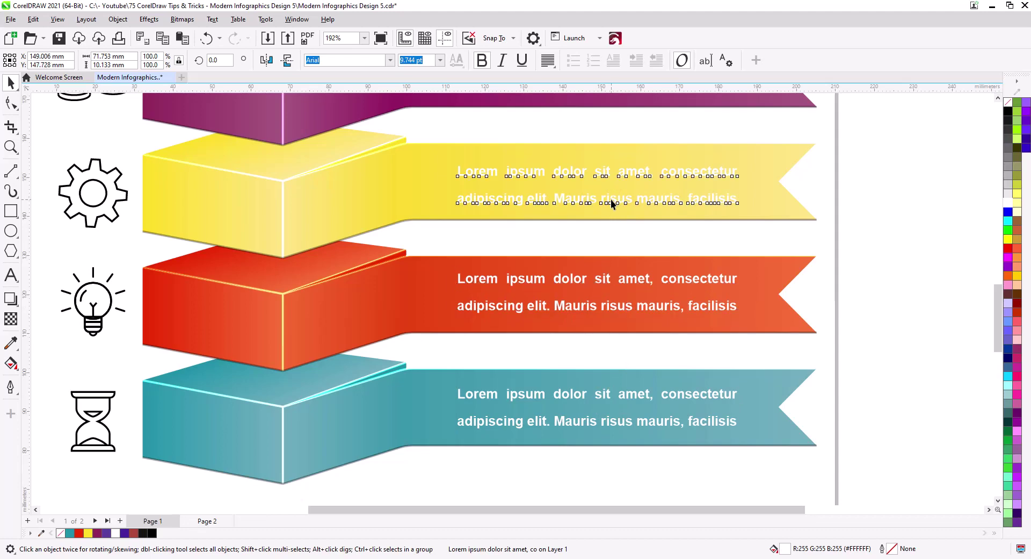
left_click(851, 266)
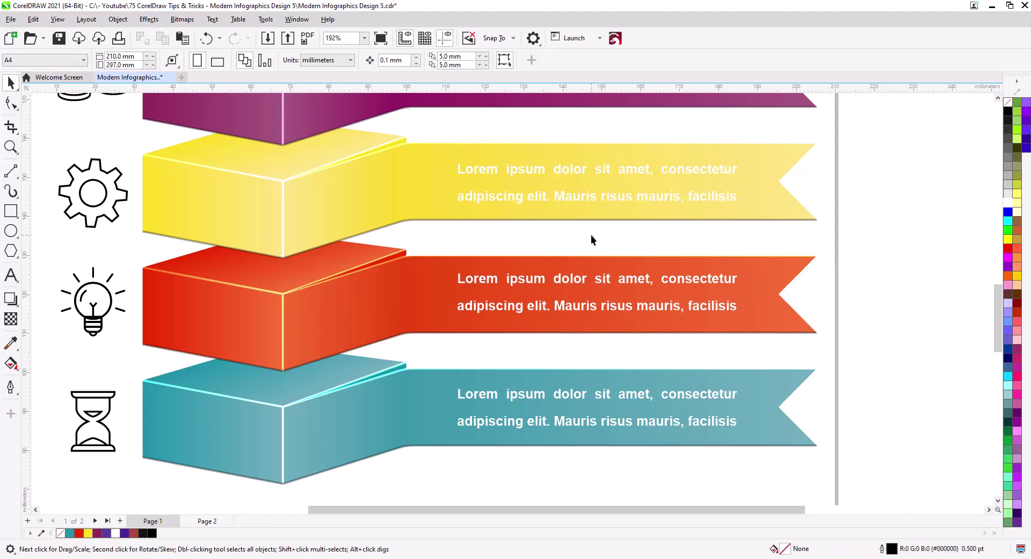
Duplicate the black 01 from the purple box's left face onto its right face.
scroll(585, 234, "down", 1)
scroll(585, 242, "down", 2)
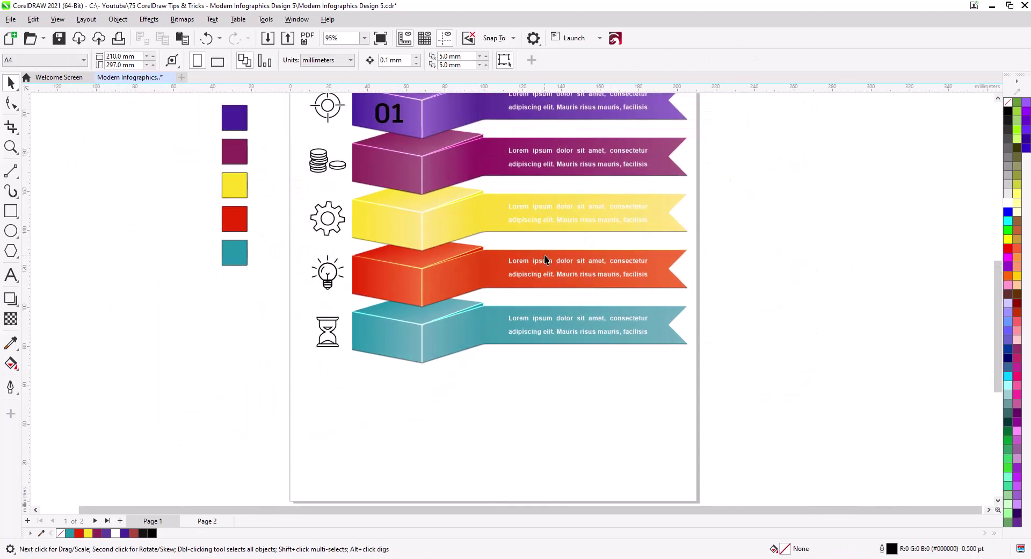
scroll(544, 256, "down", 1)
left_click_drag(470, 244, 542, 300)
scroll(499, 227, "up", 4)
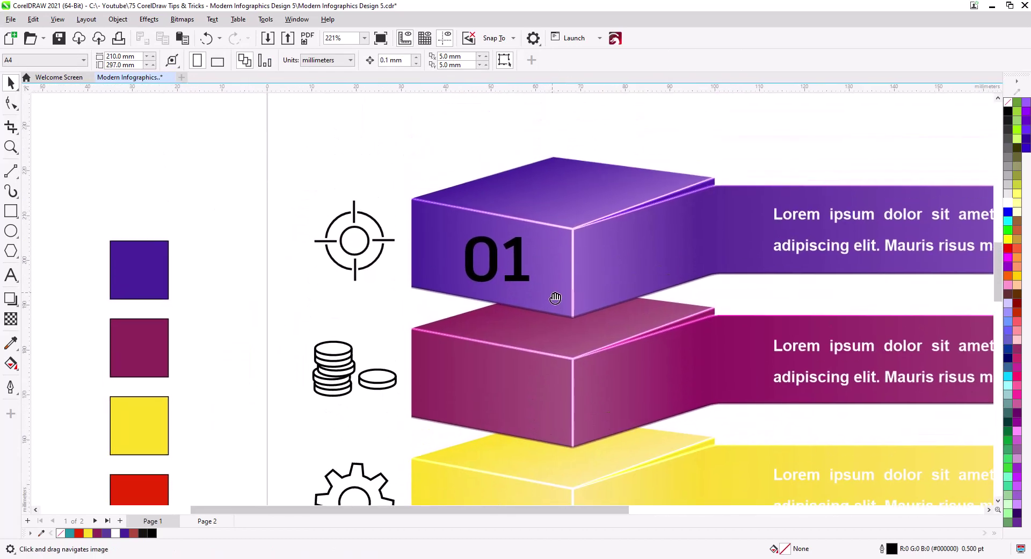
left_click(527, 279)
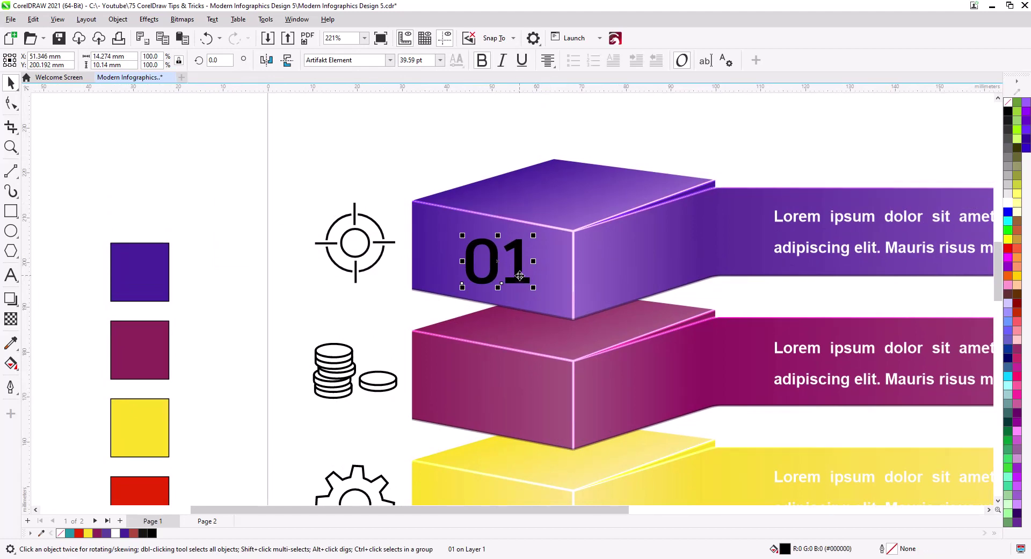
left_click_drag(520, 276, 654, 268)
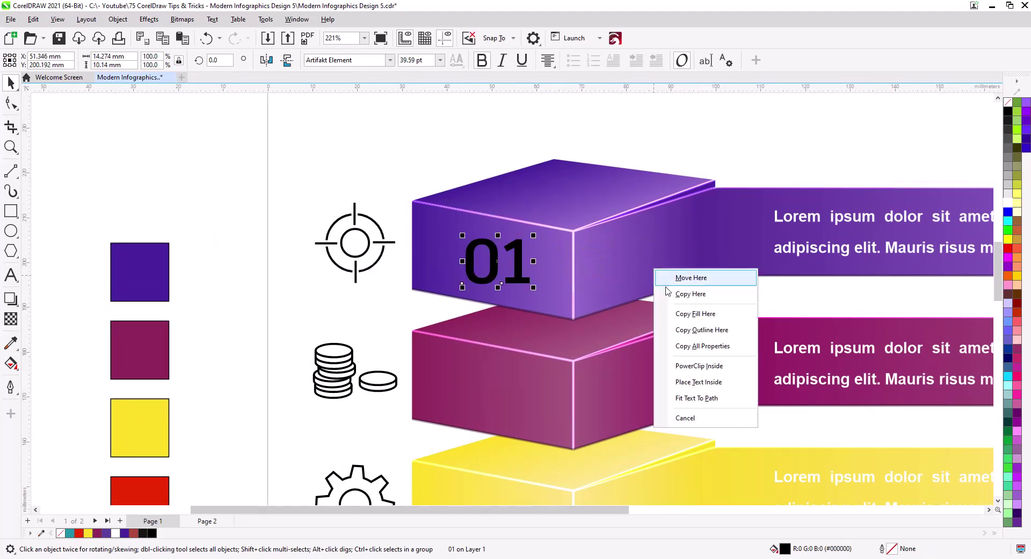
left_click(687, 294)
Skew the original 01 to follow the slope of the purple box's left face and fill it white.
left_click(522, 273)
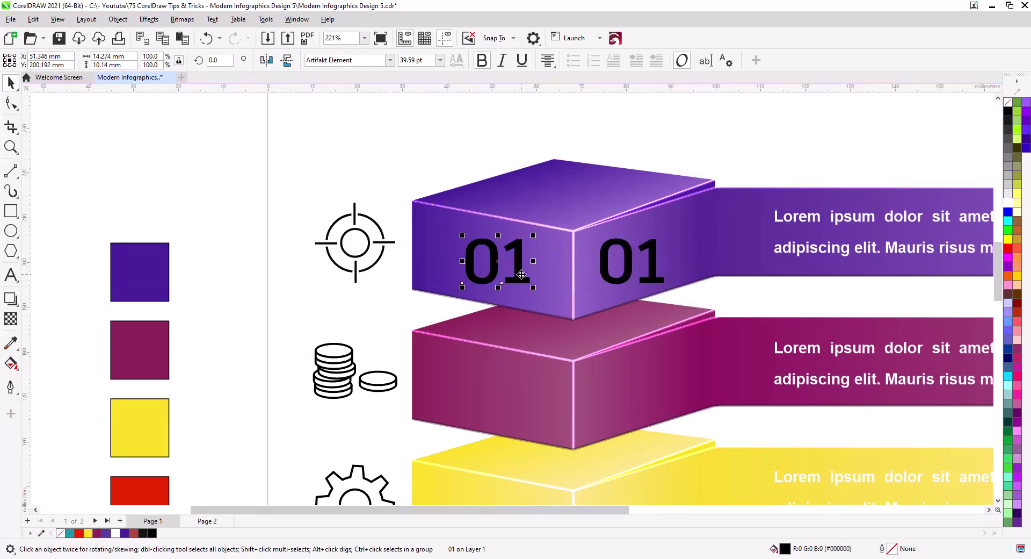
left_click(522, 273)
left_click_drag(534, 261, 510, 266)
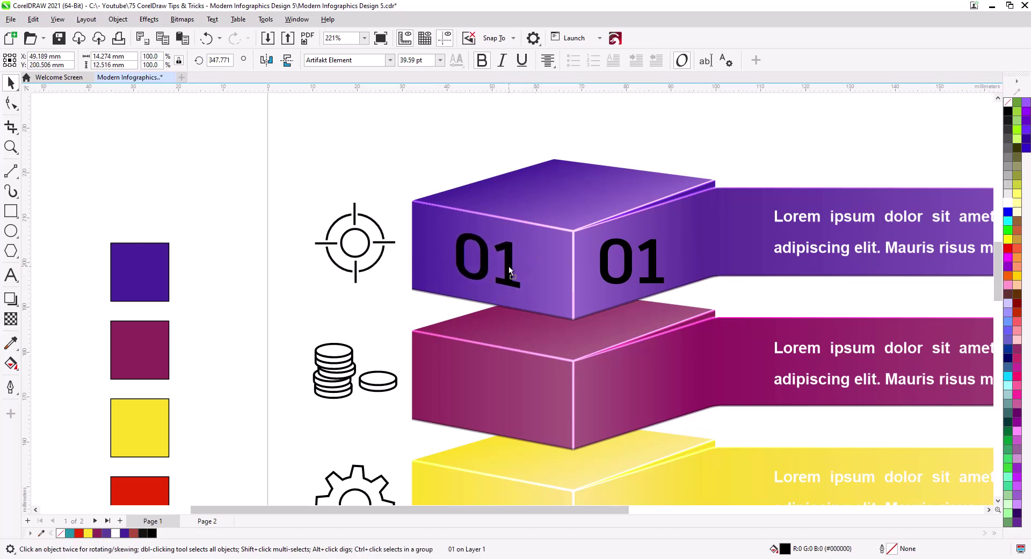
left_click(511, 266)
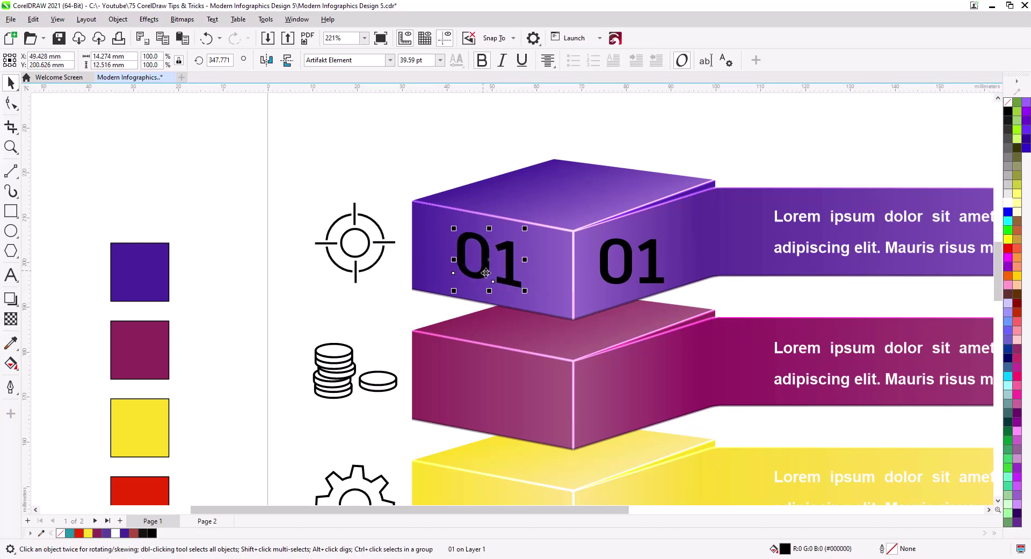
left_click(470, 271)
left_click_drag(456, 260, 454, 263)
left_click(1007, 207)
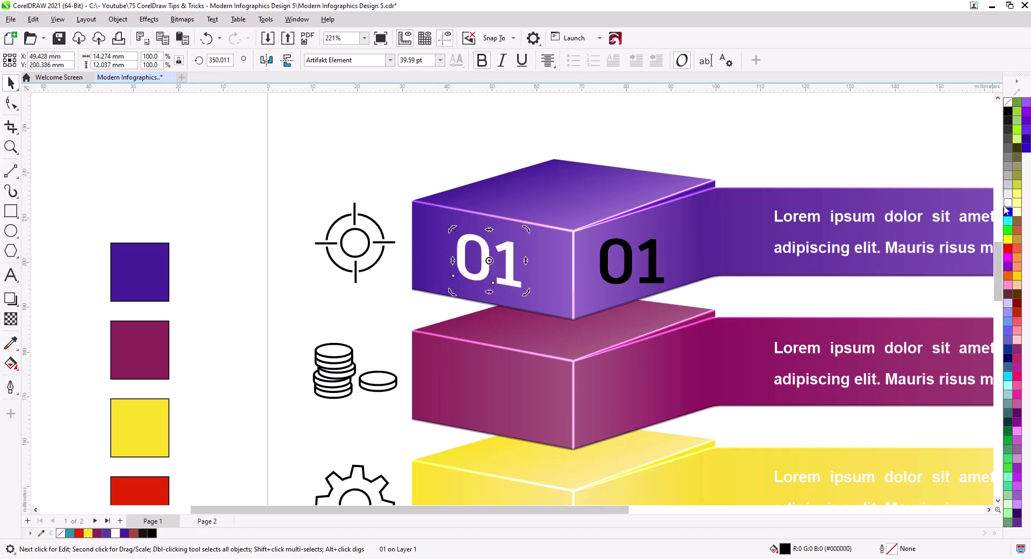
Centre the white 01 horizontally on the purple box's left face.
left_click(547, 271, "shift")
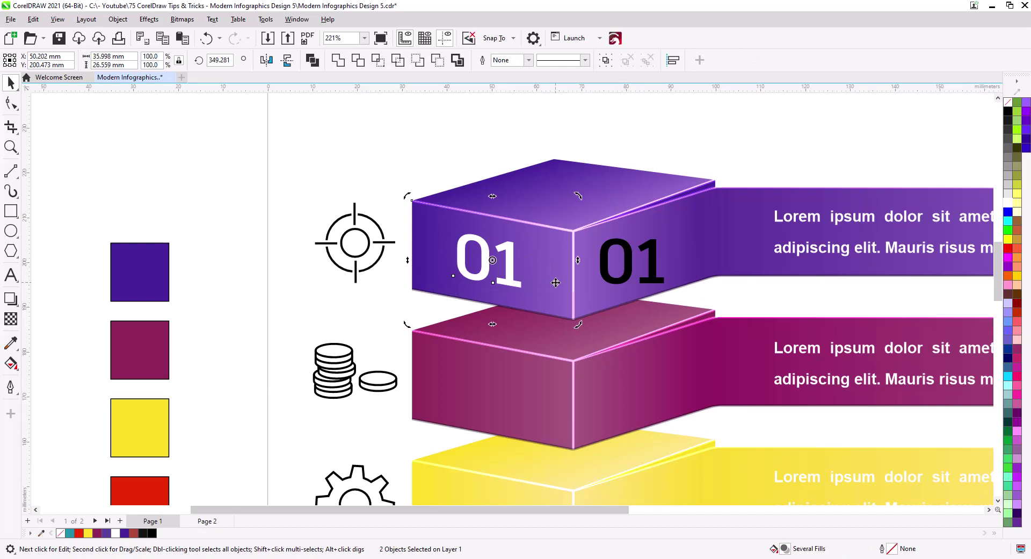
key("c")
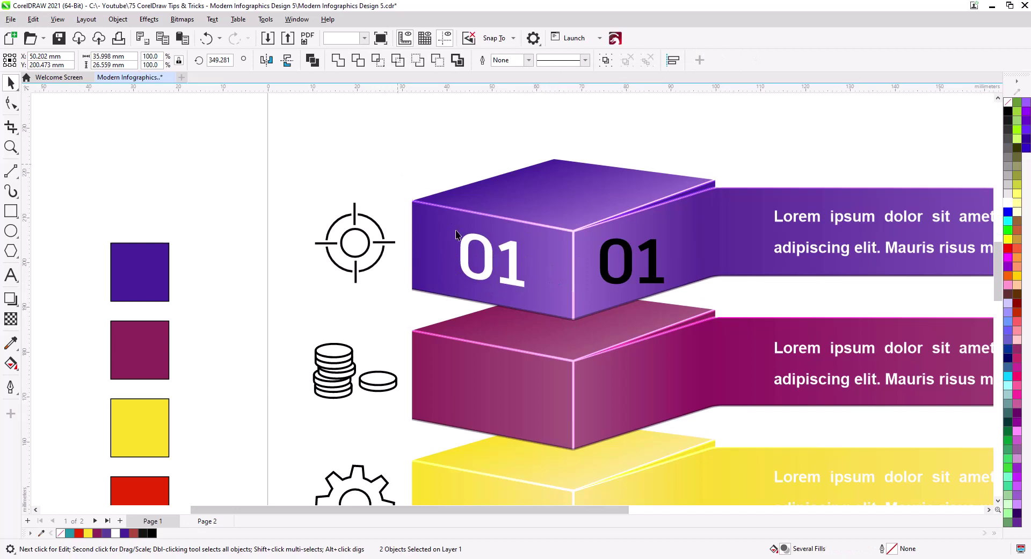
key("Escape")
Change the black 01 on the purple box's right face to 2023.
double_click(627, 273)
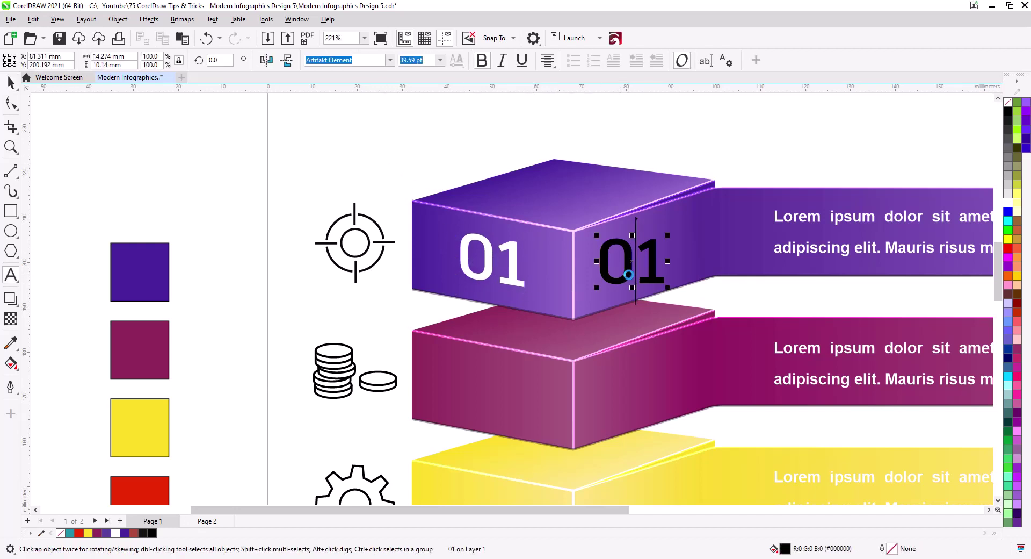
key("ctrl+a")
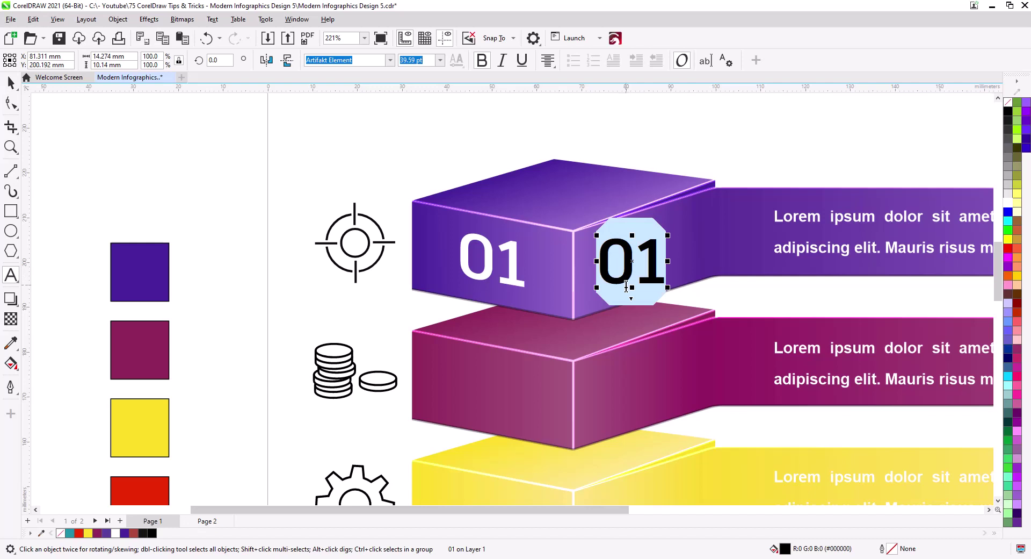
type("2023")
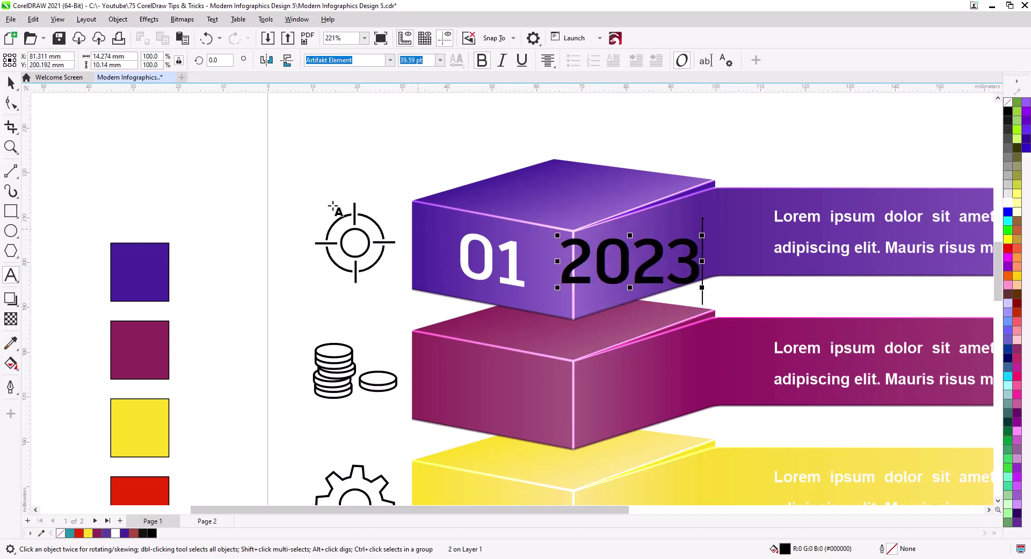
left_click(9, 84)
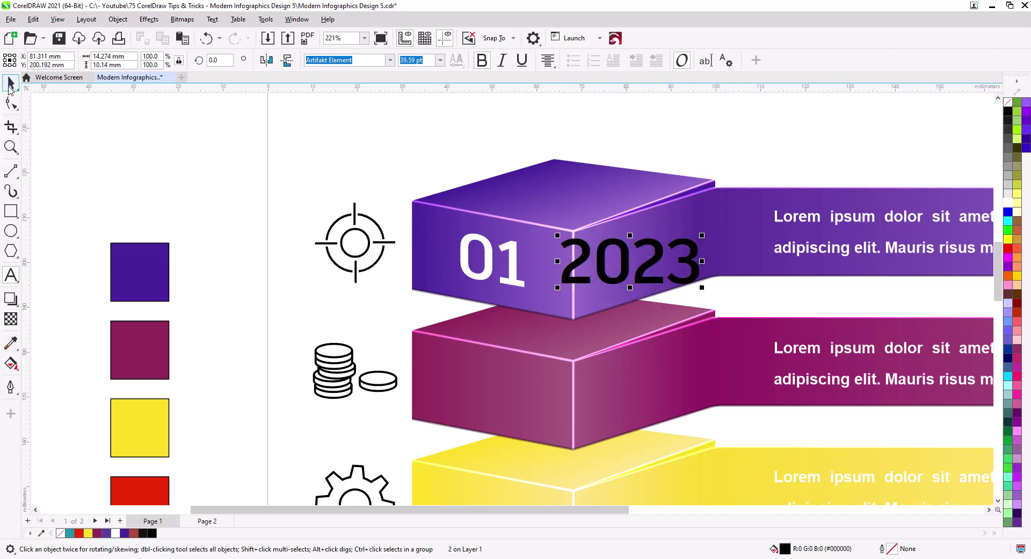
Skew the 2023 to the slope of the purple box's right face, narrowing and moving it to fit inside.
left_click(693, 264)
left_click_drag(701, 261, 695, 223)
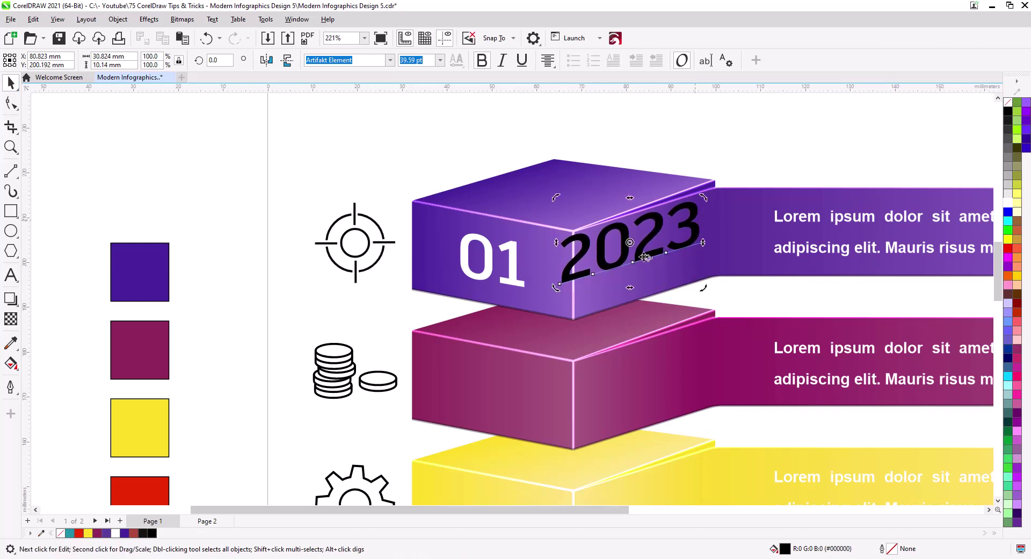
left_click_drag(644, 245, 654, 259)
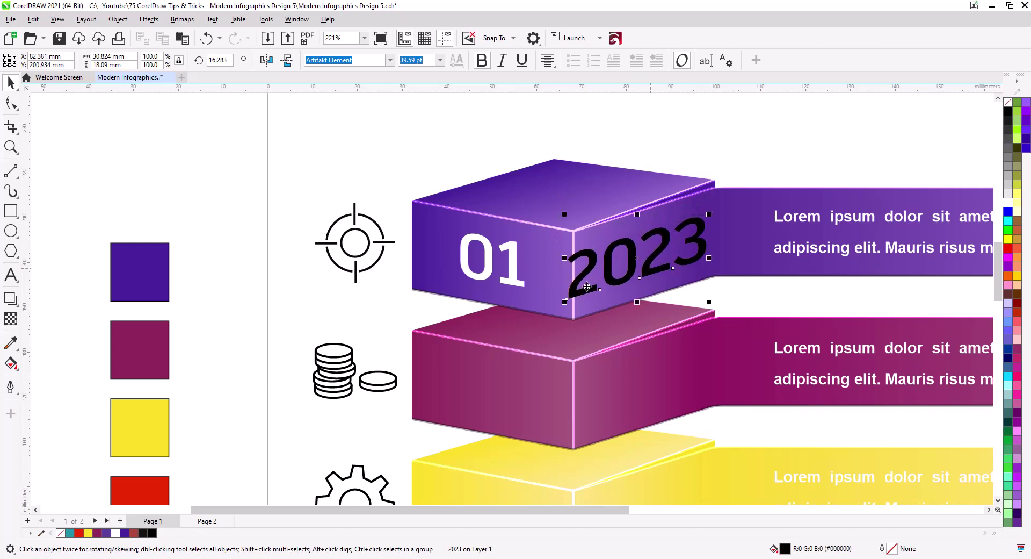
left_click_drag(565, 257, 590, 251)
left_click(604, 282)
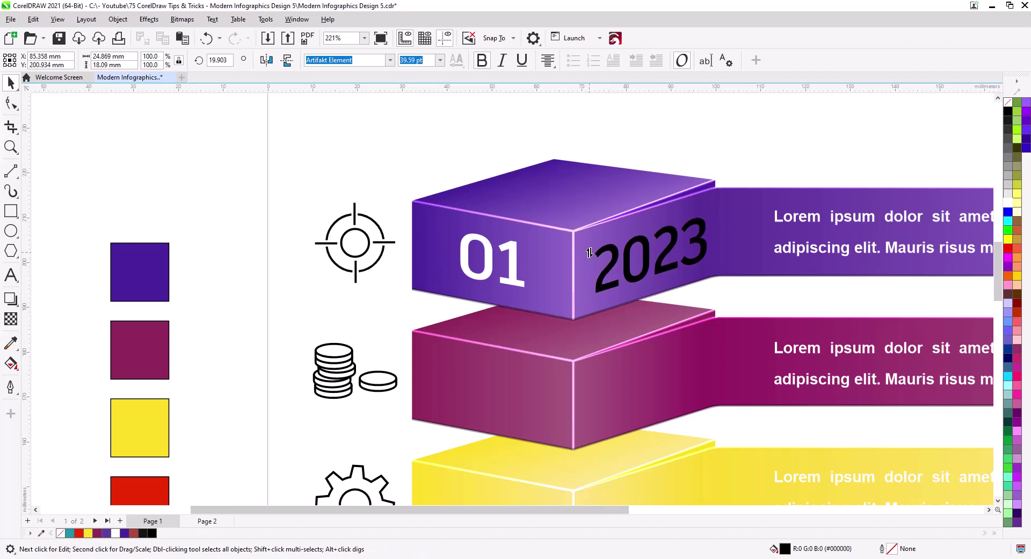
left_click_drag(662, 261, 658, 259)
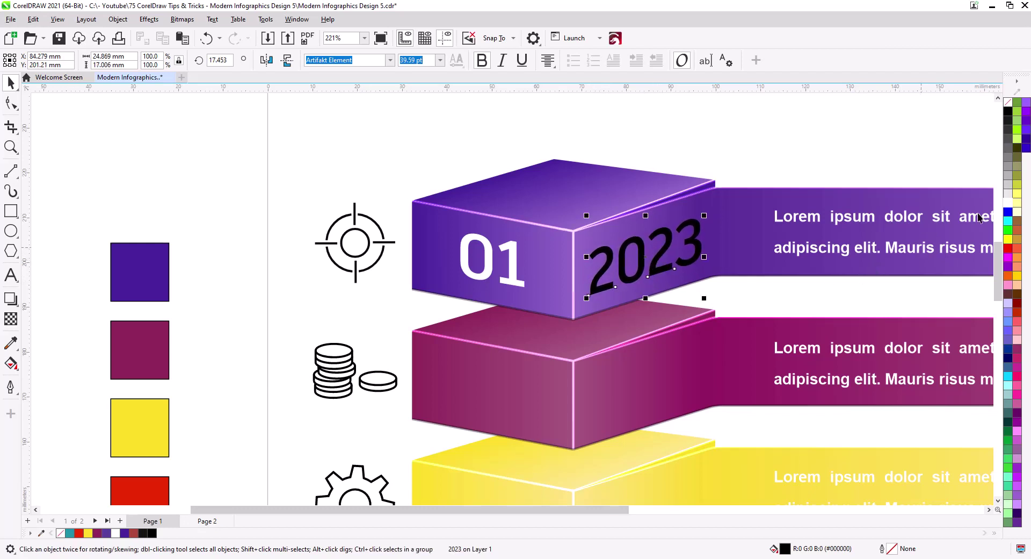
Fill the 2023 white and scale it down to about 30 pt.
left_click(1008, 204)
key("Escape")
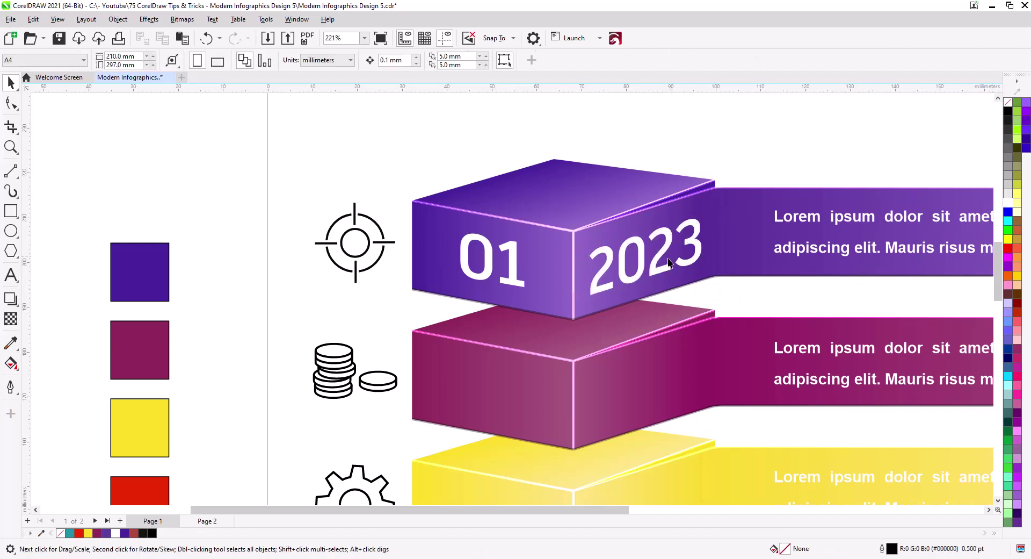
scroll(614, 249, "down", 1)
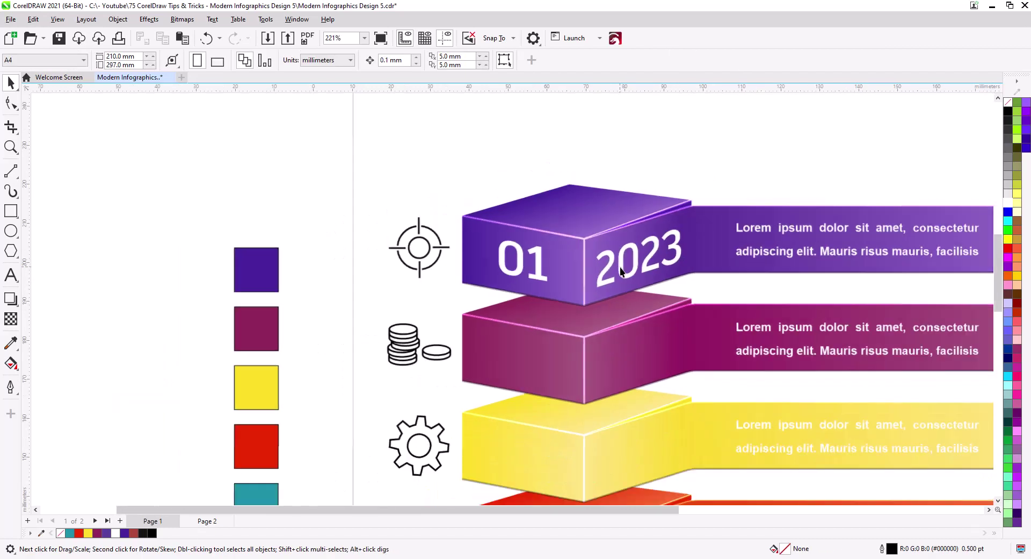
left_click(680, 259)
left_click_drag(684, 290, 674, 289)
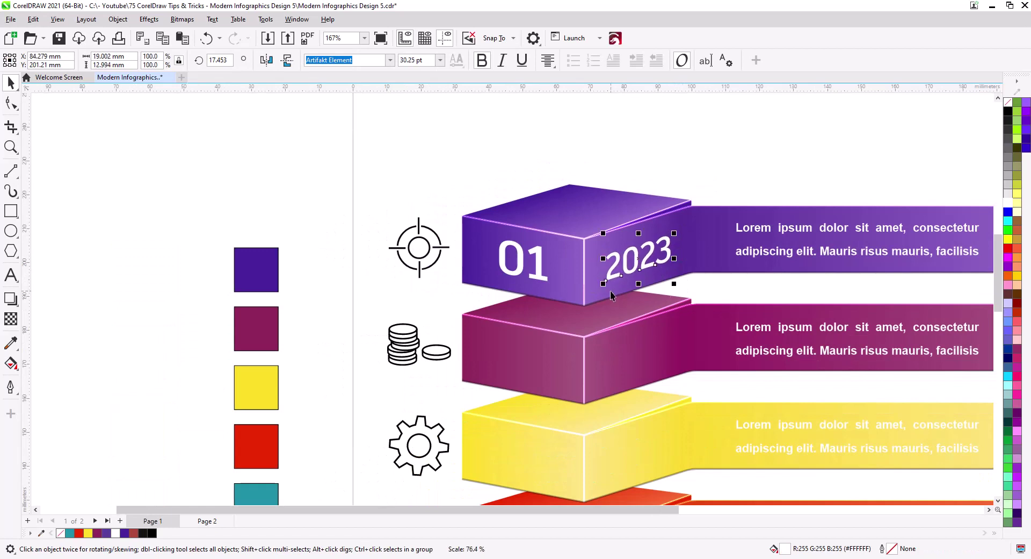
Copy the 01 and 2023 together onto the magenta box and repeat the copy down the yellow, red and teal boxes.
left_click(532, 276, "shift")
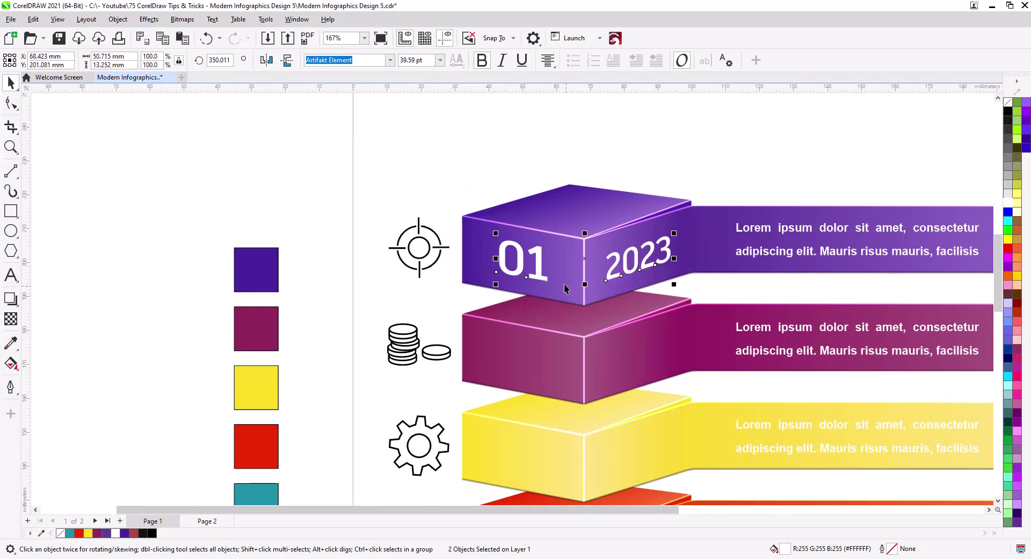
left_click_drag(538, 258, 546, 358)
left_click_drag(546, 358, 546, 358)
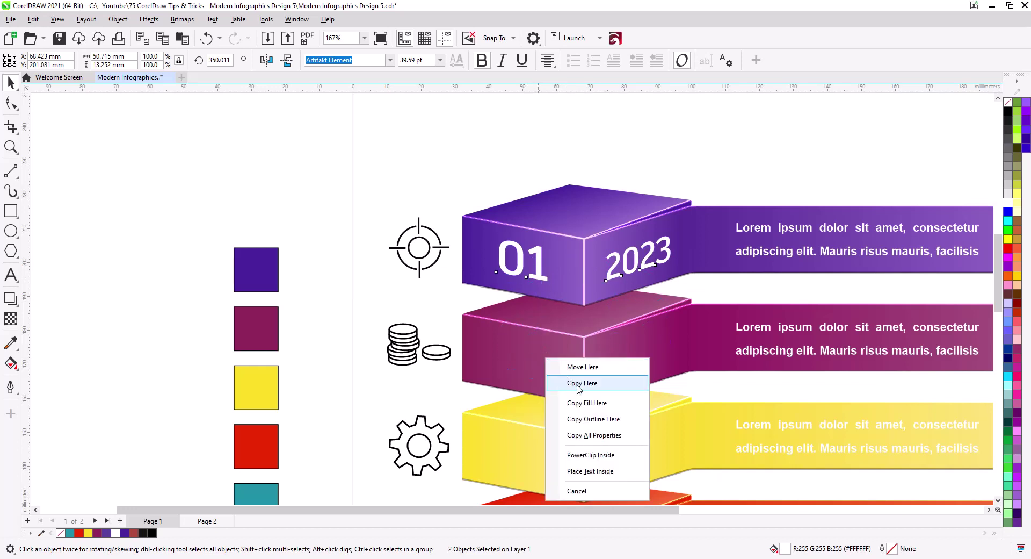
left_click(559, 382)
left_click_drag(642, 410, 618, 228)
key("ctrl+r")
key("ctrl+r")
key("ctrl+r")
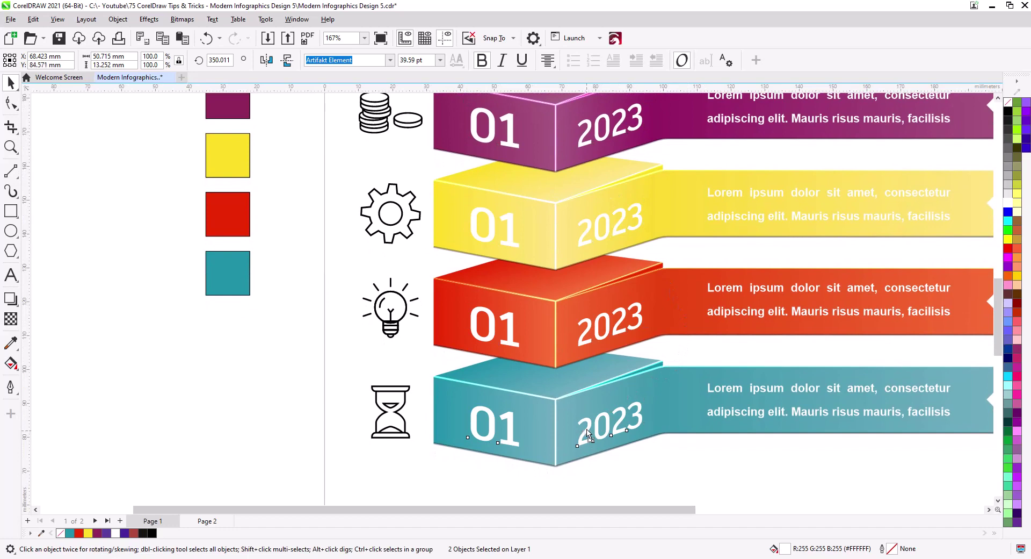
Nudge the 01 and 2023 pairs slightly upward on the teal, red and yellow boxes.
key("Up")
left_click(508, 345)
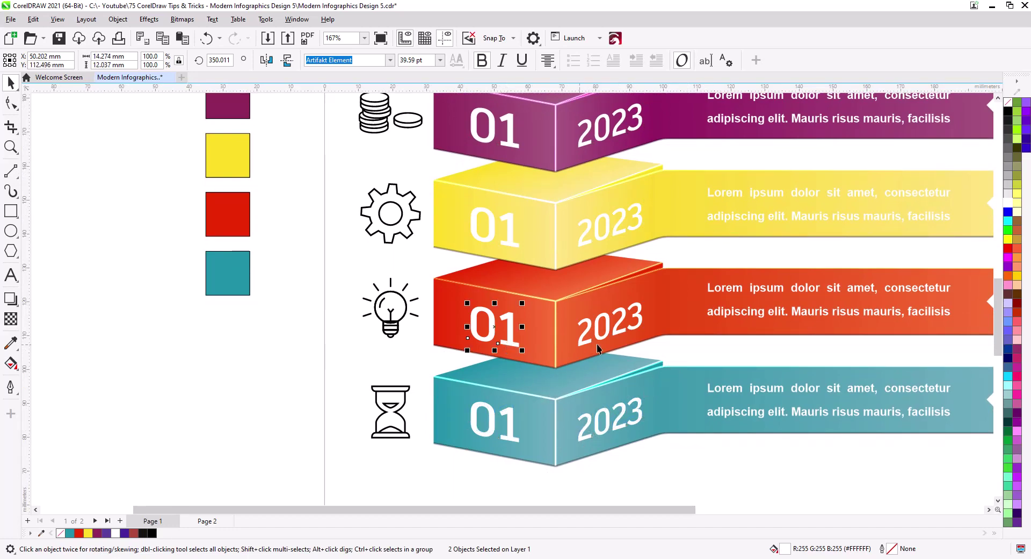
left_click(599, 335, "shift")
key("Up")
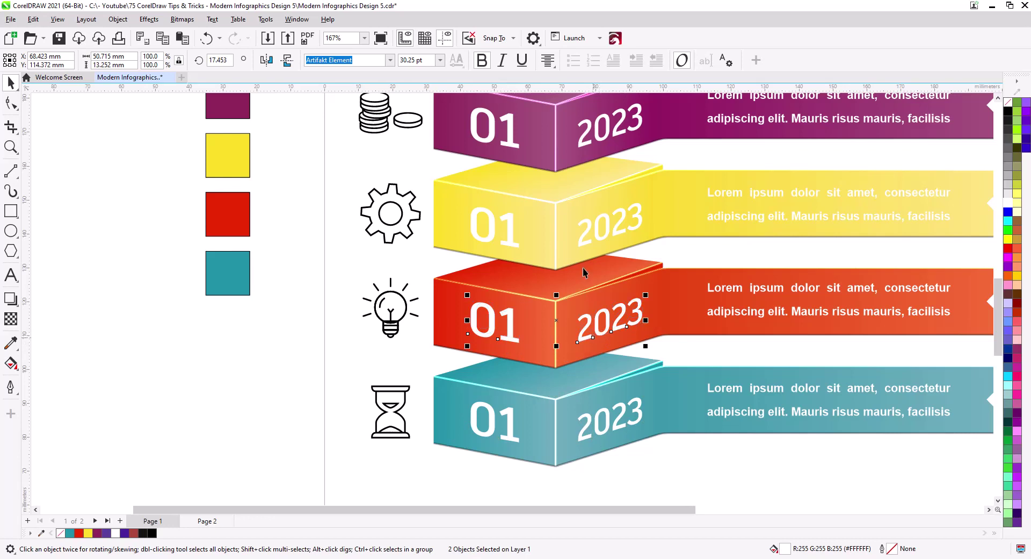
left_click(591, 244)
left_click(508, 244, "shift")
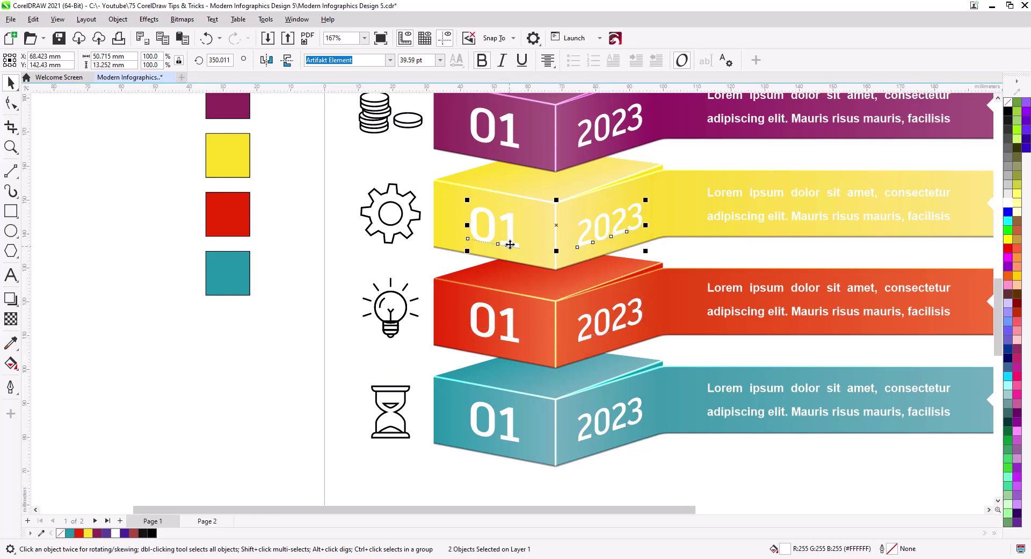
key("Up")
left_click(388, 161)
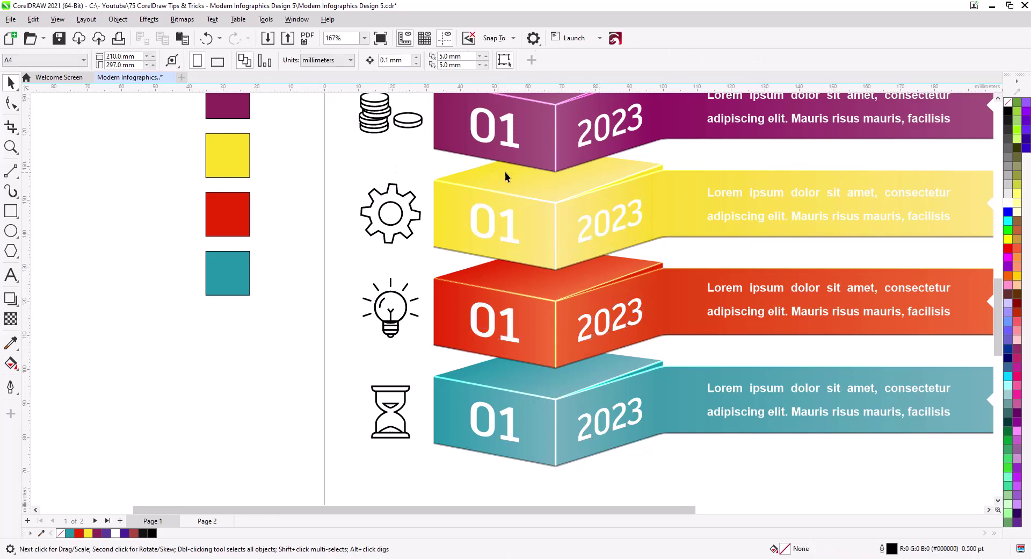
Change the number on the magenta box to 02.
double_click(503, 226)
left_click_drag(511, 143, 490, 226)
double_click(502, 226)
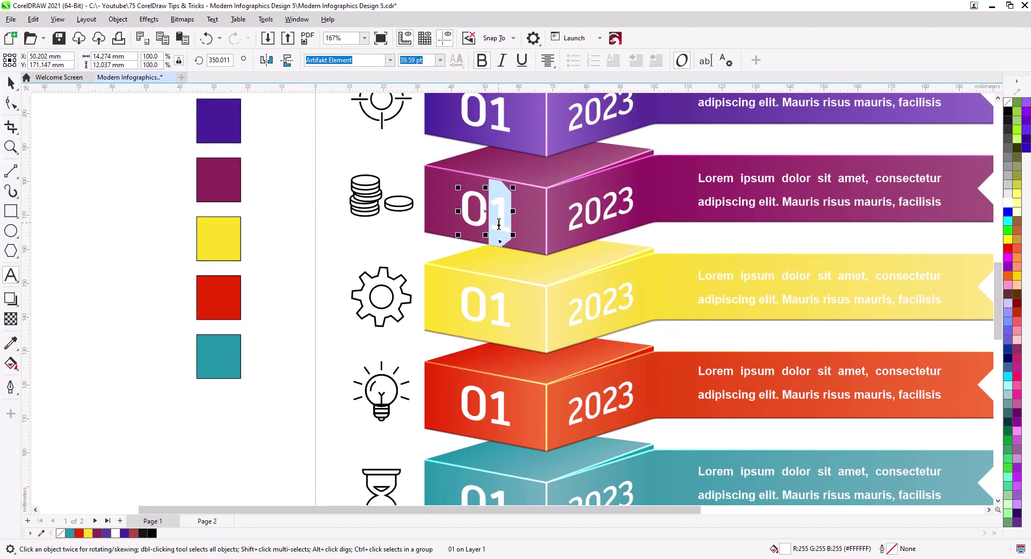
type("2")
Change the numbers on the yellow, red and teal boxes to 03, 04 and 05.
left_click(500, 306)
left_click_drag(500, 306, 499, 356)
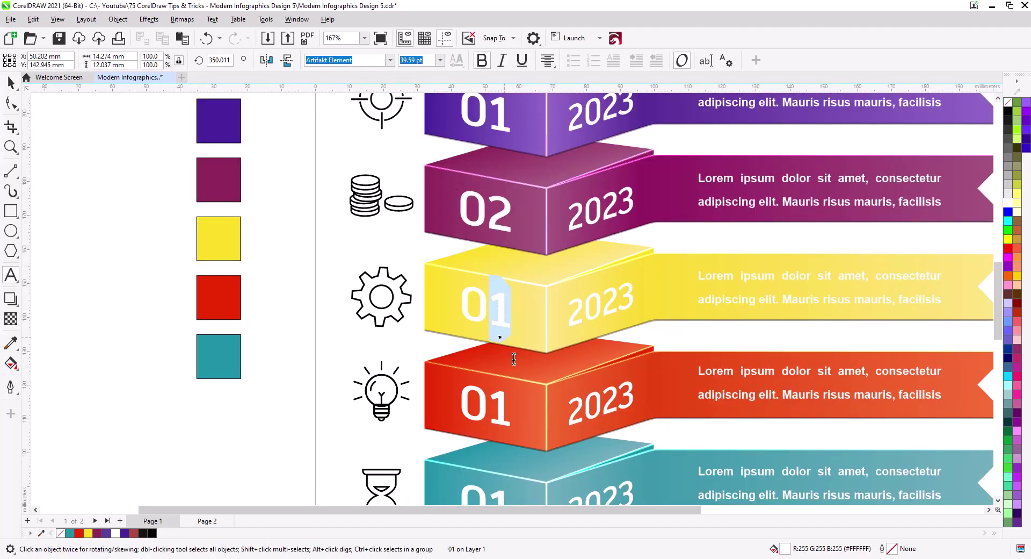
type("3")
left_click_drag(490, 415, 513, 416)
type("4")
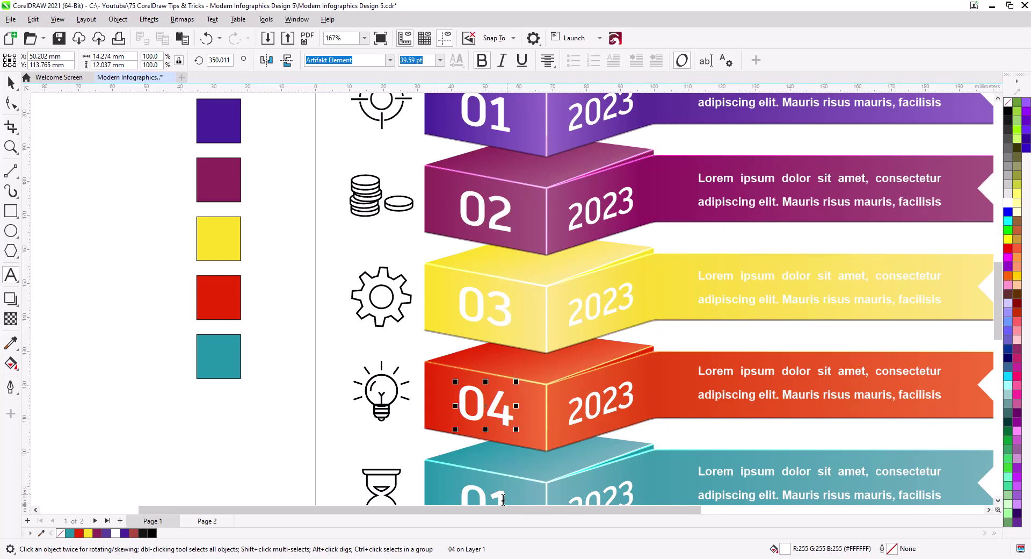
left_click_drag(501, 494, 515, 495)
scroll(515, 473, "down", 1)
type("5")
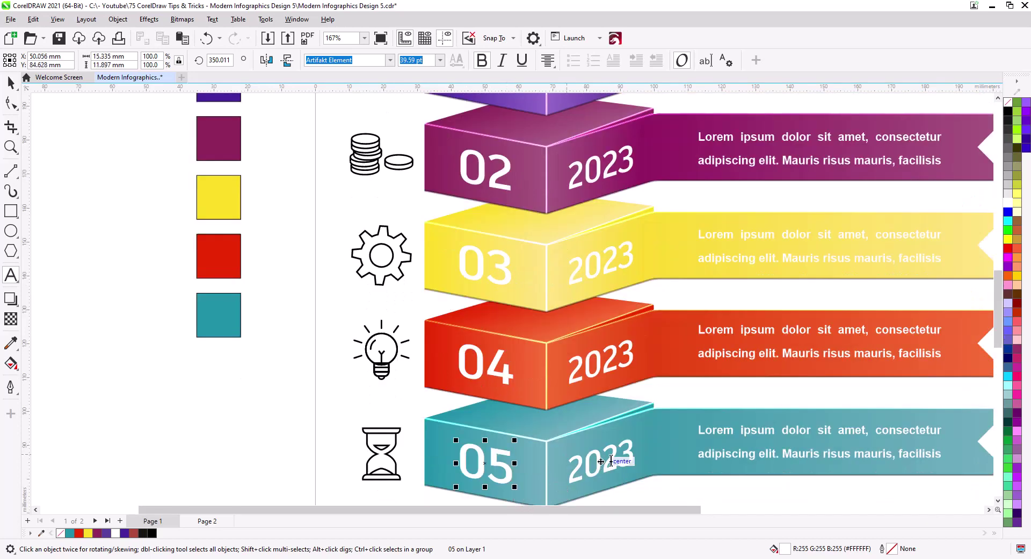
Change the years on the magenta, yellow, red and teal boxes to 2022, 2021, 2020 and 2019.
left_click_drag(621, 164, 628, 164)
type("2")
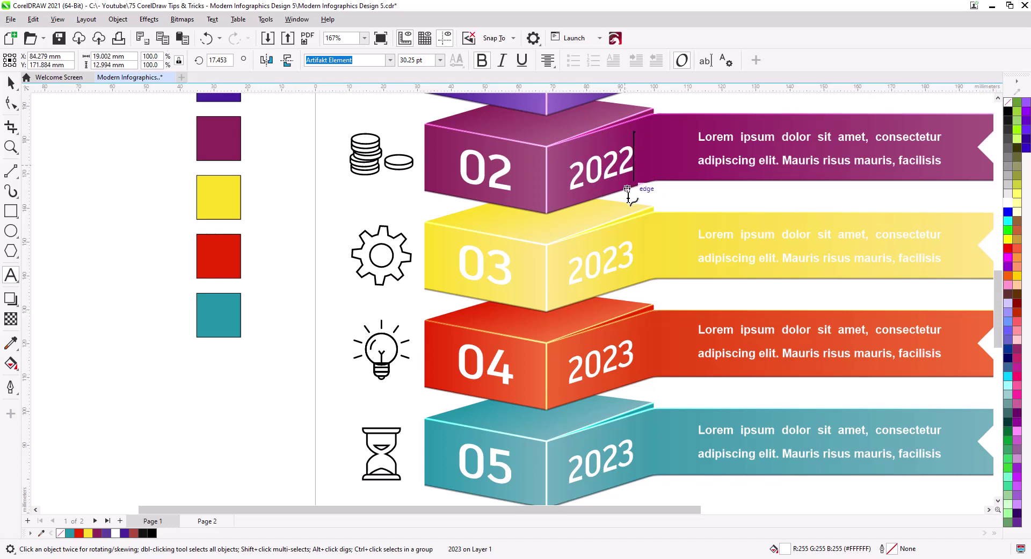
left_click_drag(622, 257, 631, 258)
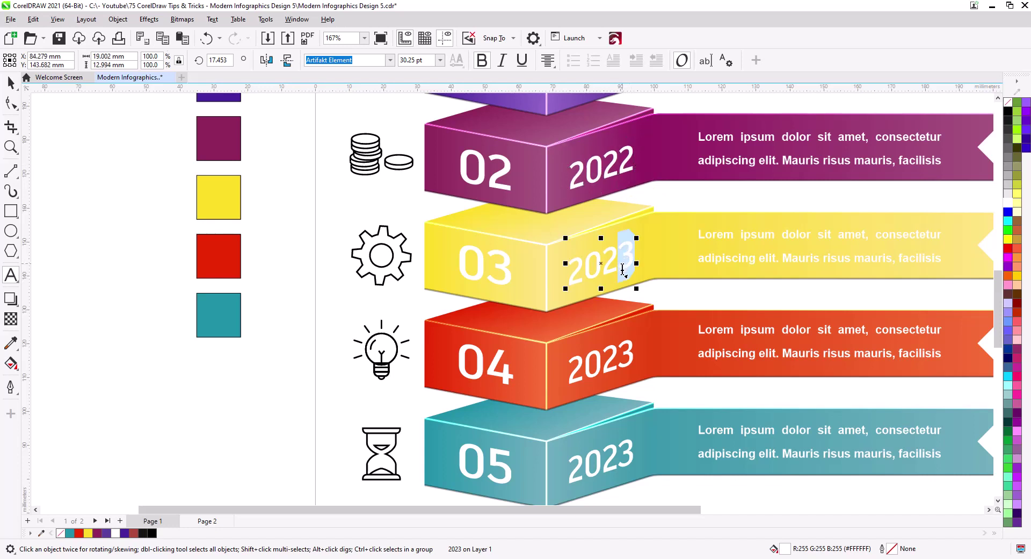
type("1")
left_click_drag(621, 353, 629, 354)
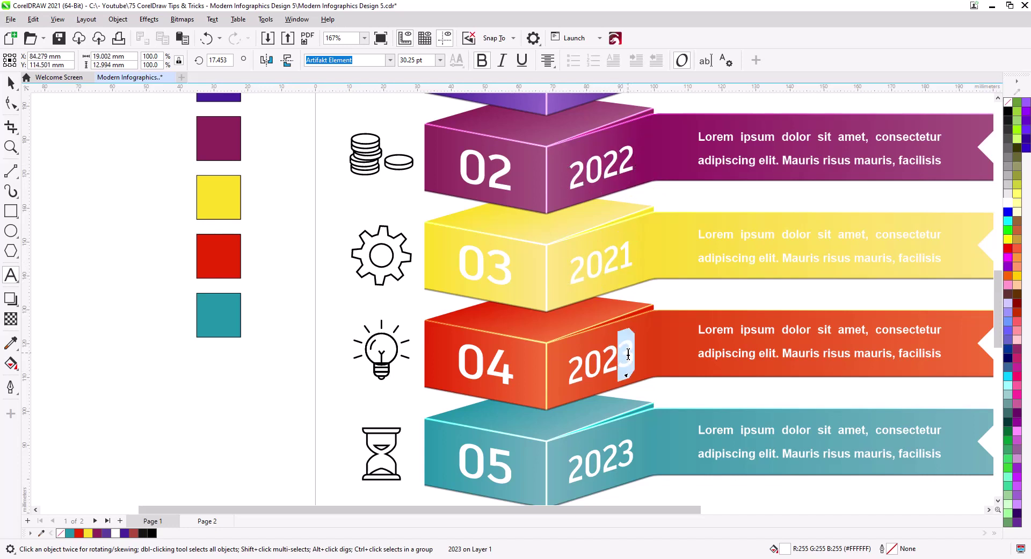
type("0")
left_click_drag(602, 462, 627, 460)
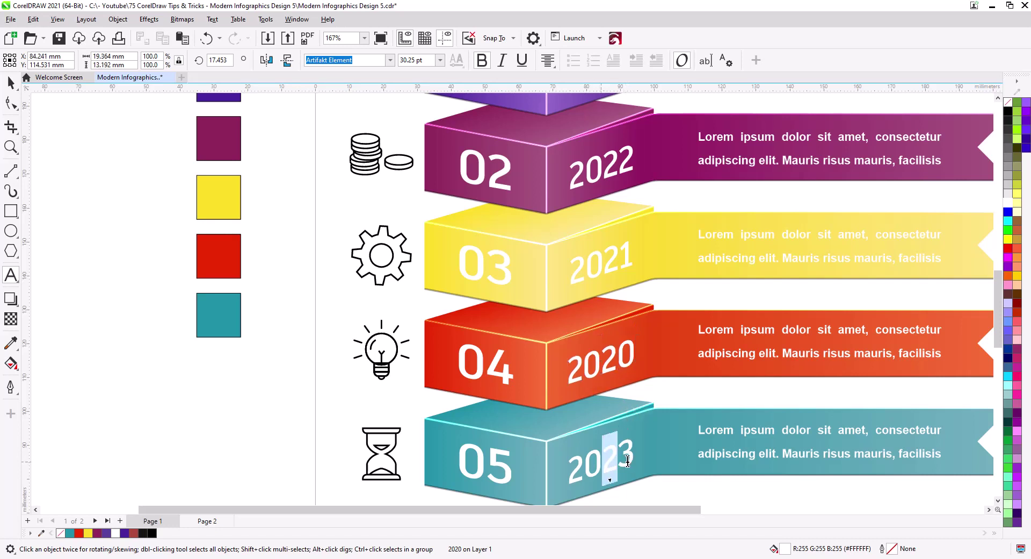
type("19")
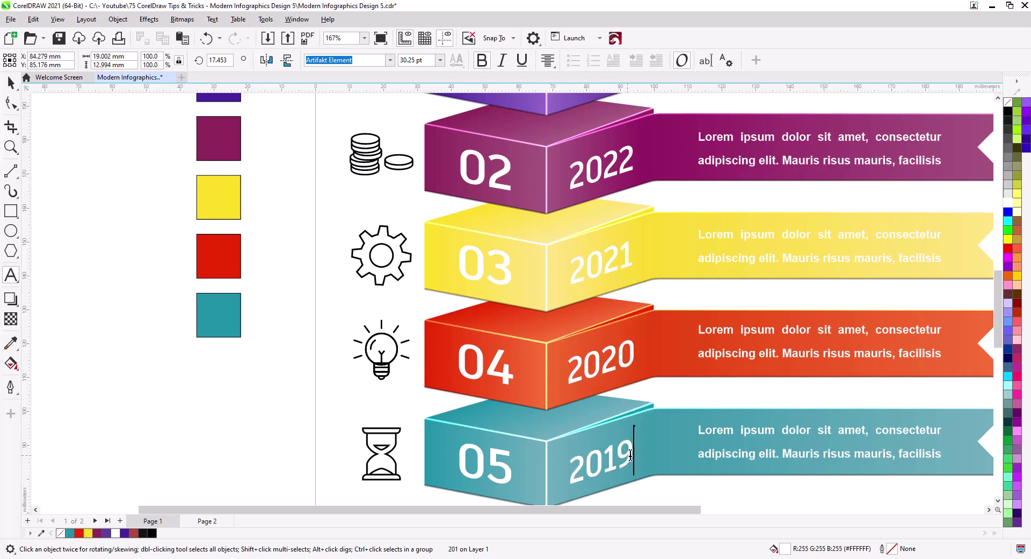
key("Escape")
left_click(194, 200)
Try to recolour the hourglass icon's outlines part by part with the colour sampled from the teal swatch.
left_click_drag(388, 124, 397, 97)
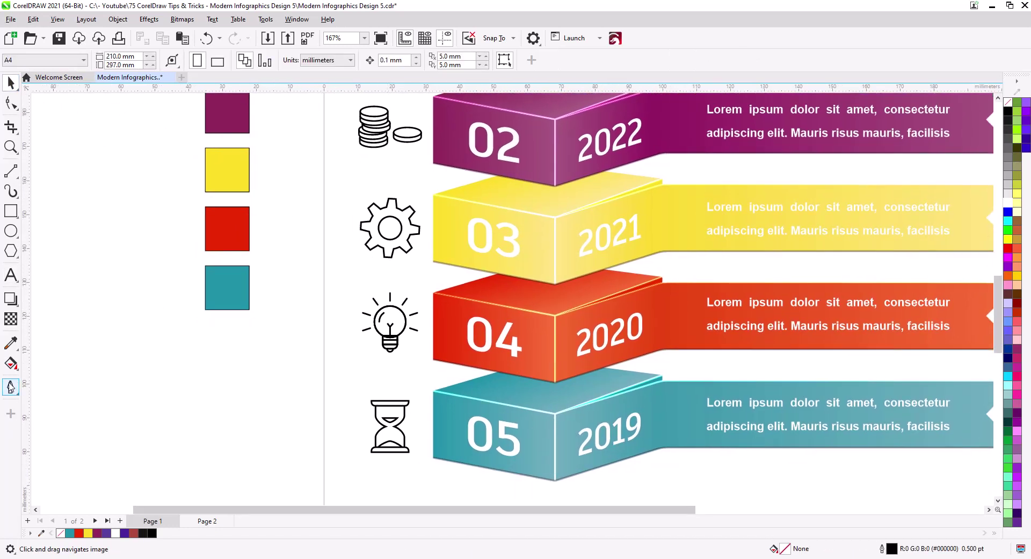
left_click(11, 343)
left_click(243, 296)
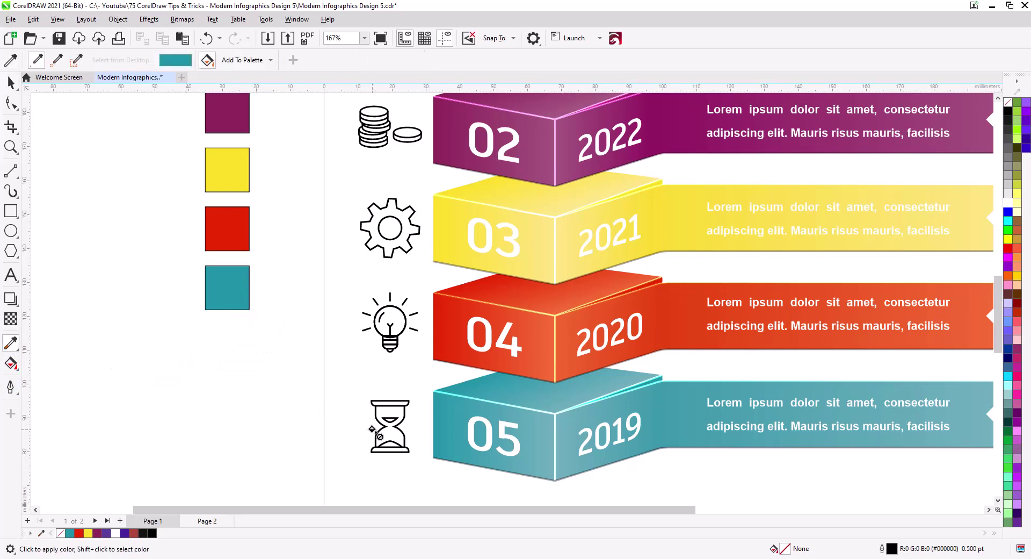
scroll(389, 430, "up", 3)
left_click(403, 406)
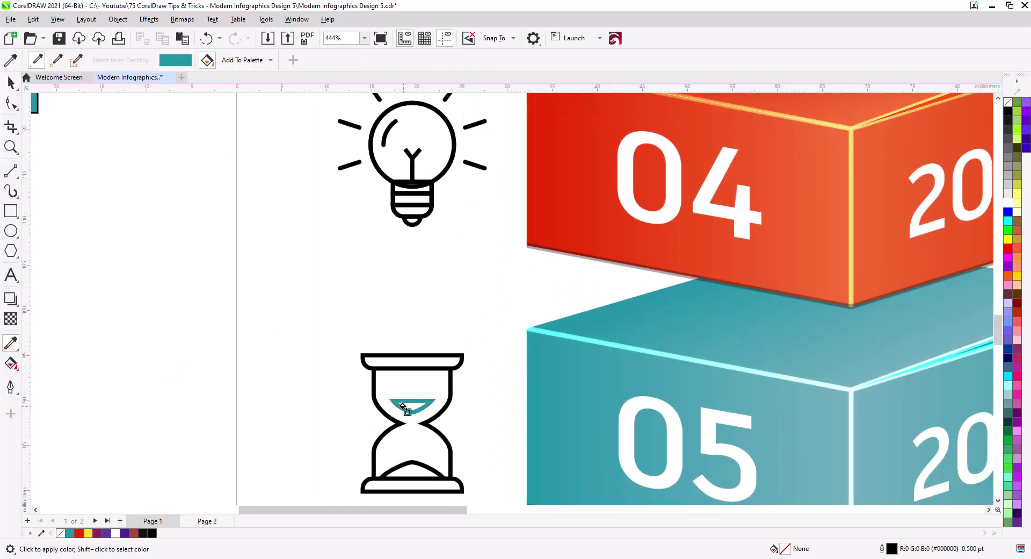
left_click(369, 362)
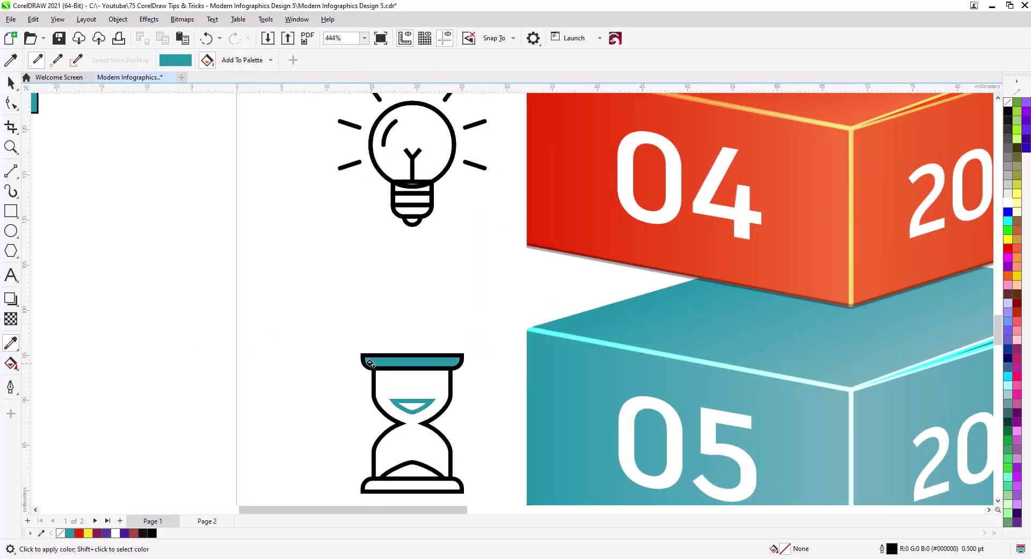
key("ctrl+z")
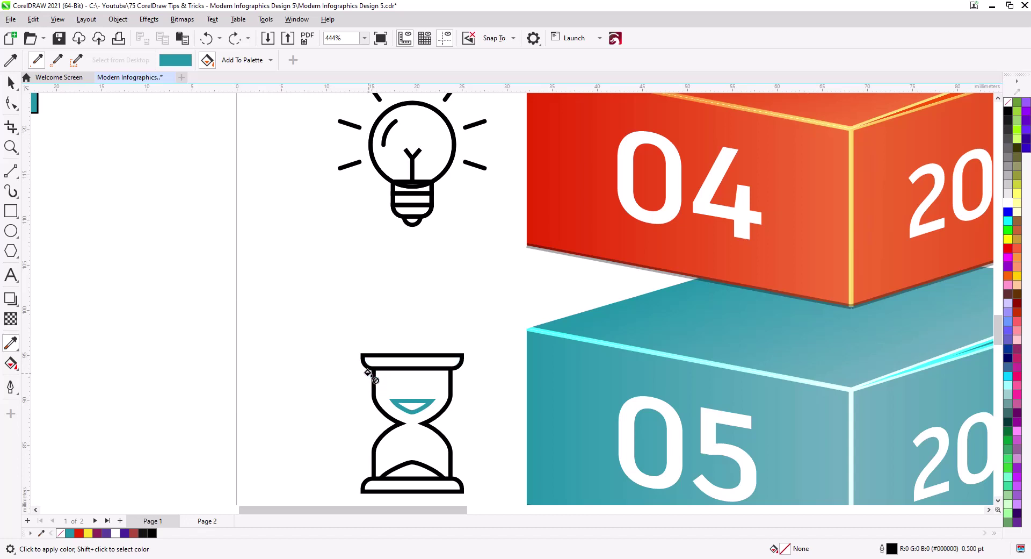
left_click(371, 372)
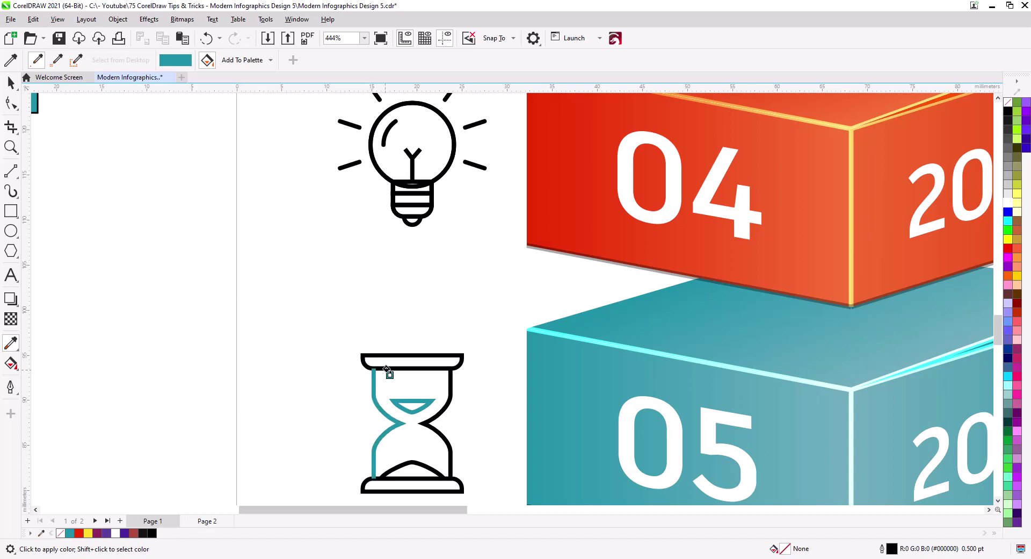
Ungroup all objects of the hourglass icon and combine them into a single curve.
left_click(10, 83)
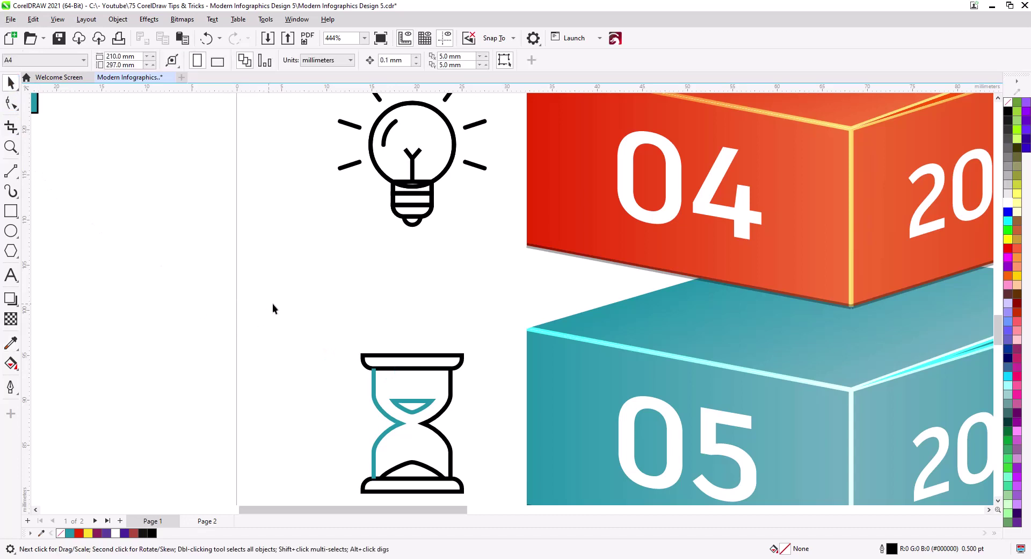
left_click_drag(273, 304, 497, 513)
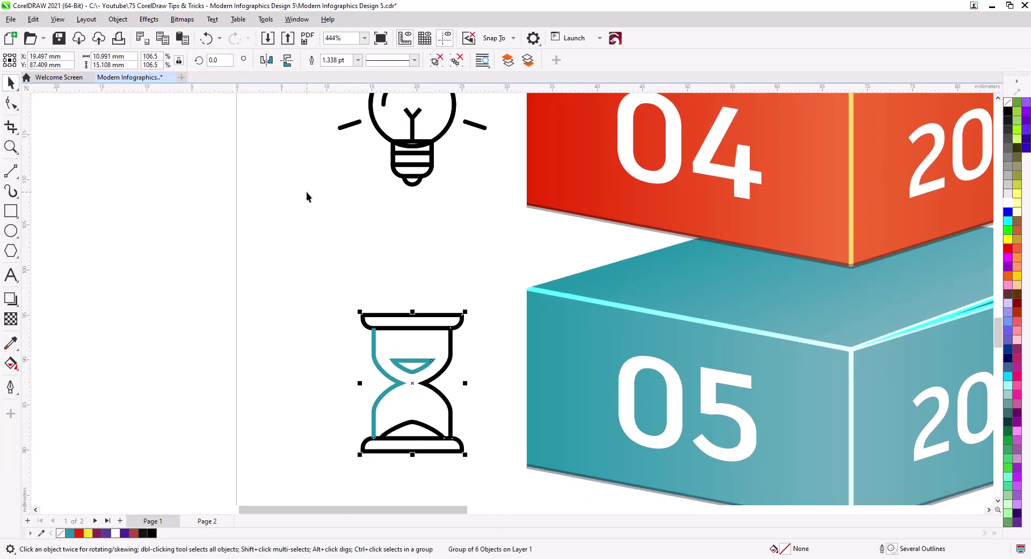
left_click(458, 61)
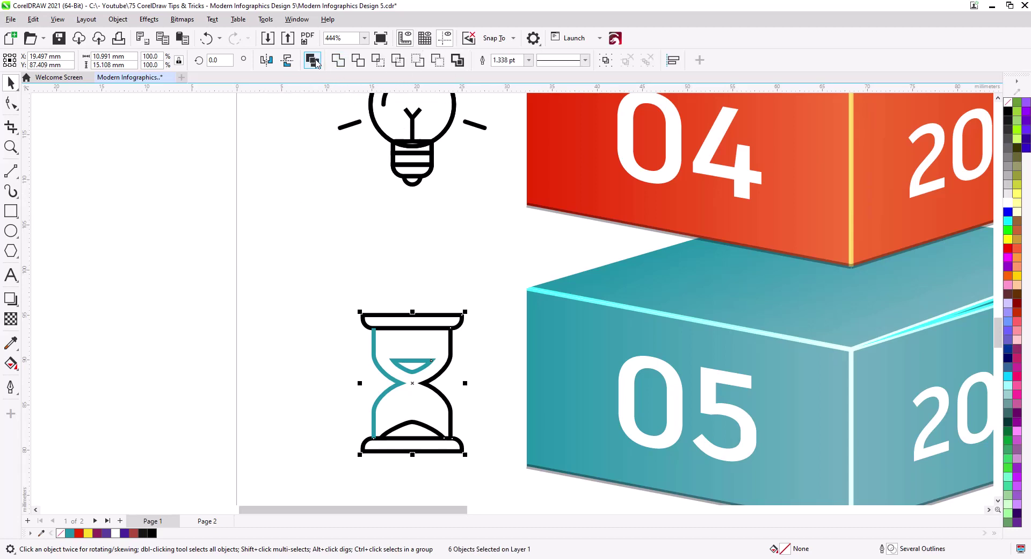
key("ctrl+l")
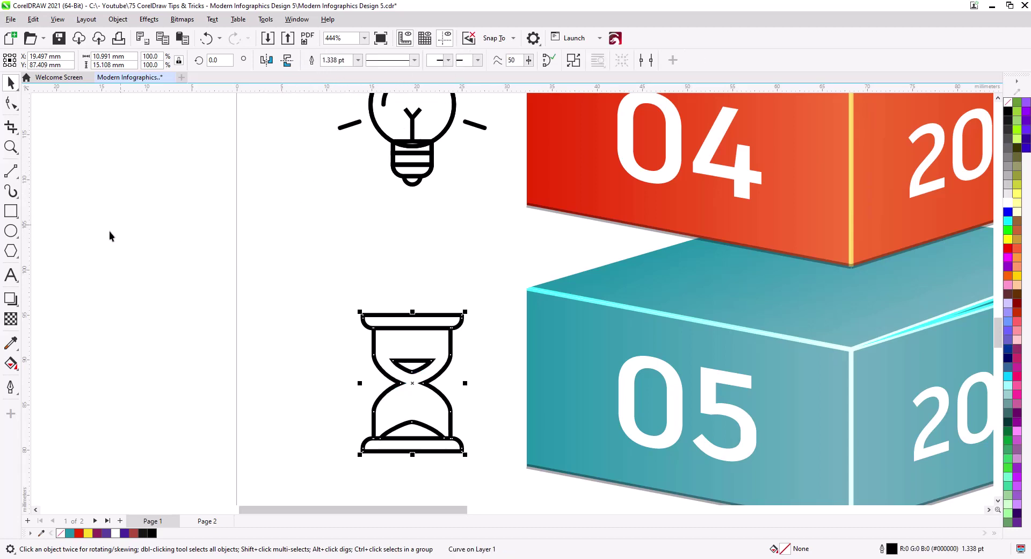
Sample the teal from the front of the 05 box and apply it to the hourglass outline.
left_click(11, 342)
left_click(541, 322)
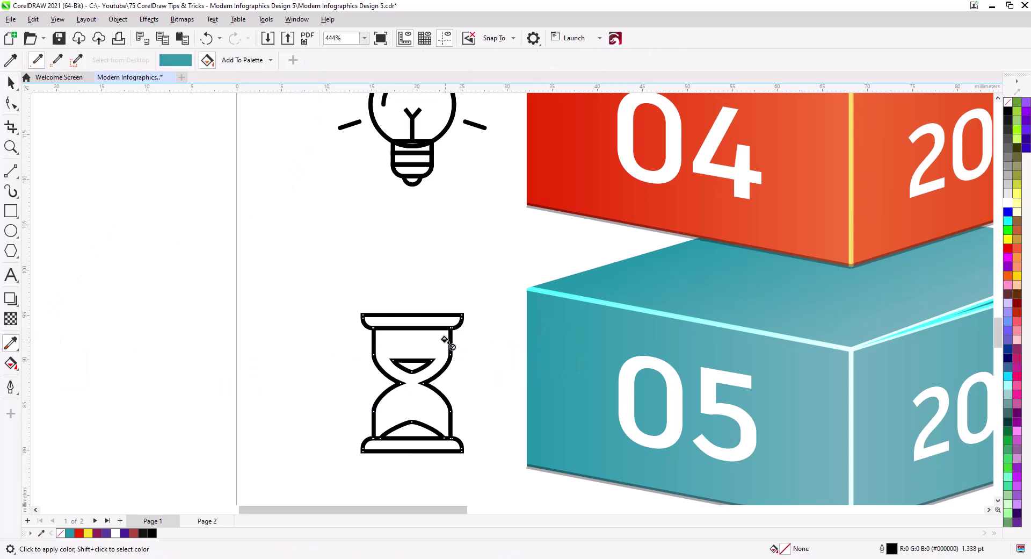
left_click(447, 340)
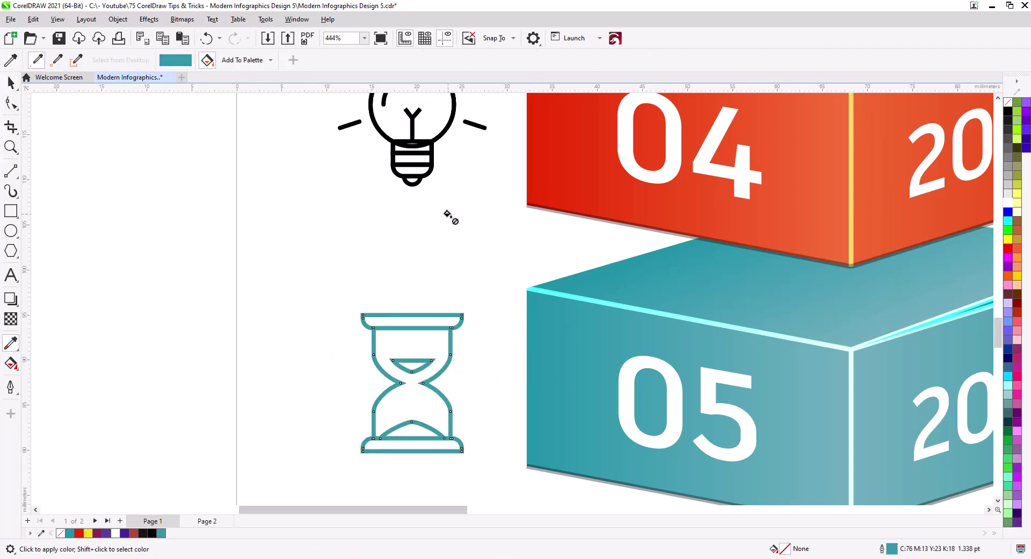
Try to colour the light bulb's round outline with the red sampled from the 04 box.
left_click_drag(453, 218, 471, 425)
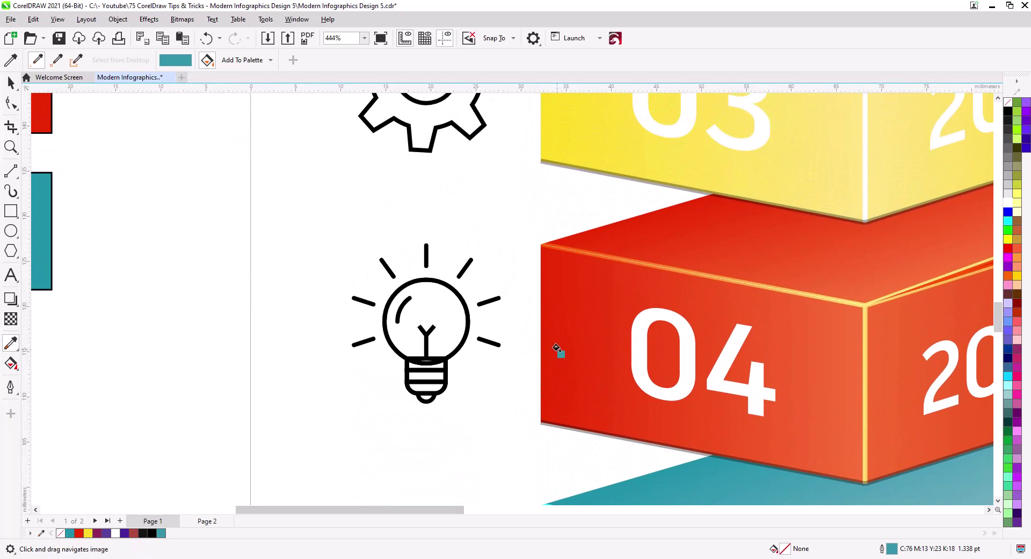
left_click(558, 350, "shift")
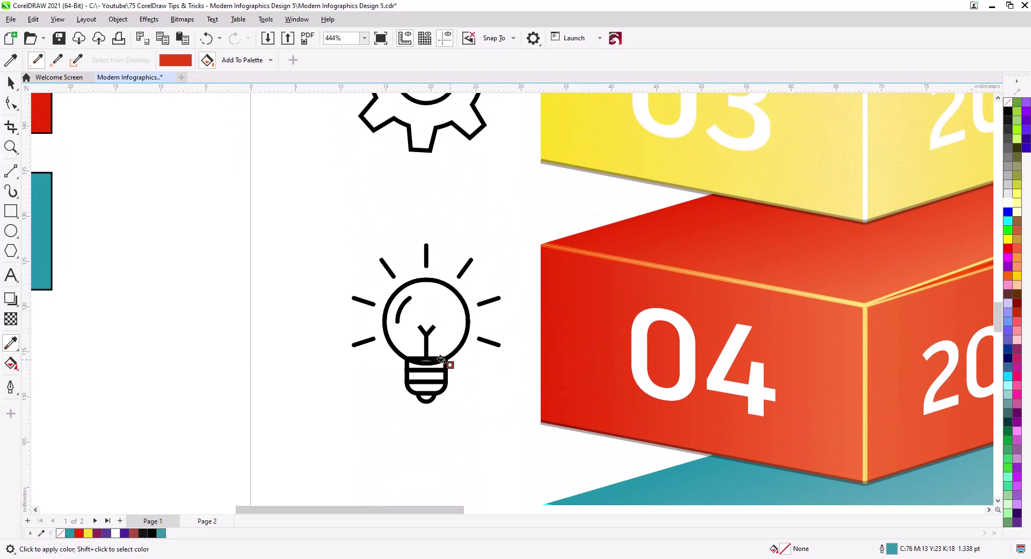
left_click(385, 333)
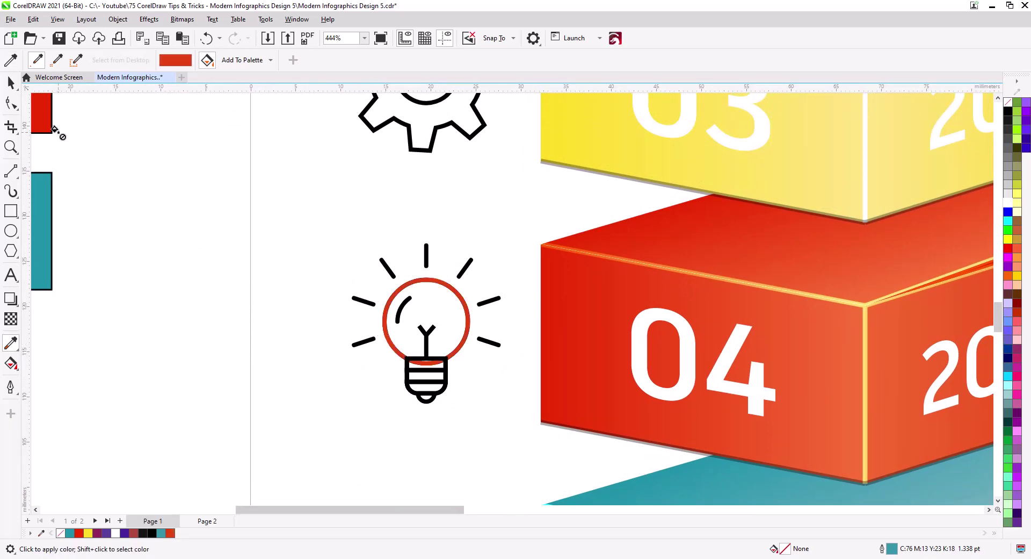
Ungroup all objects of the light bulb icon and combine them into a single curve.
left_click(11, 82)
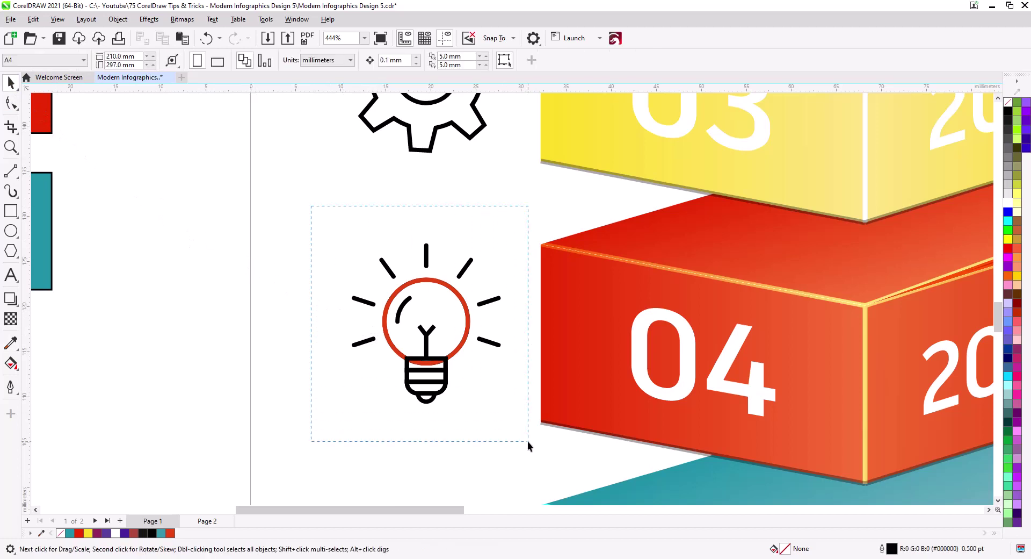
left_click_drag(527, 441, 528, 441)
left_click(457, 60)
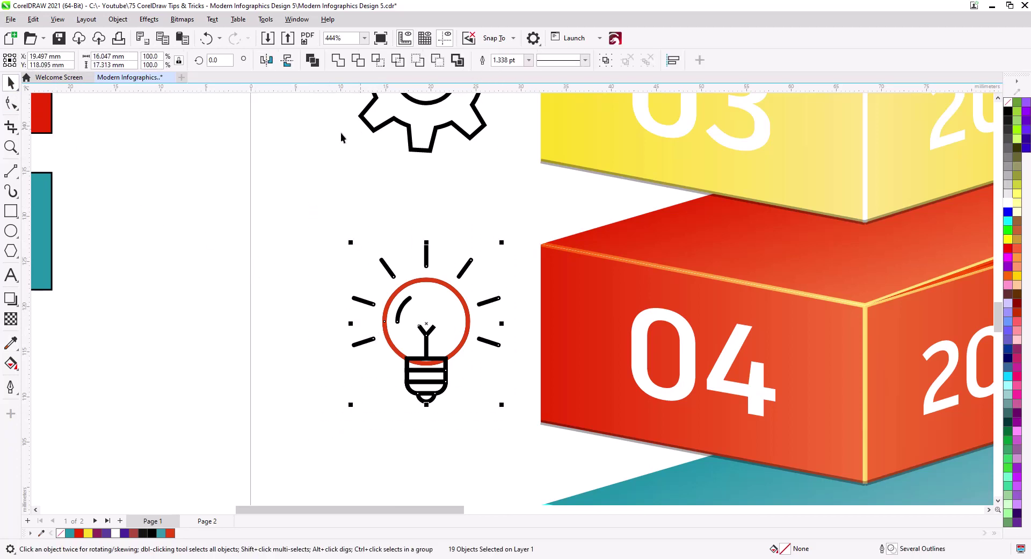
key("ctrl+l")
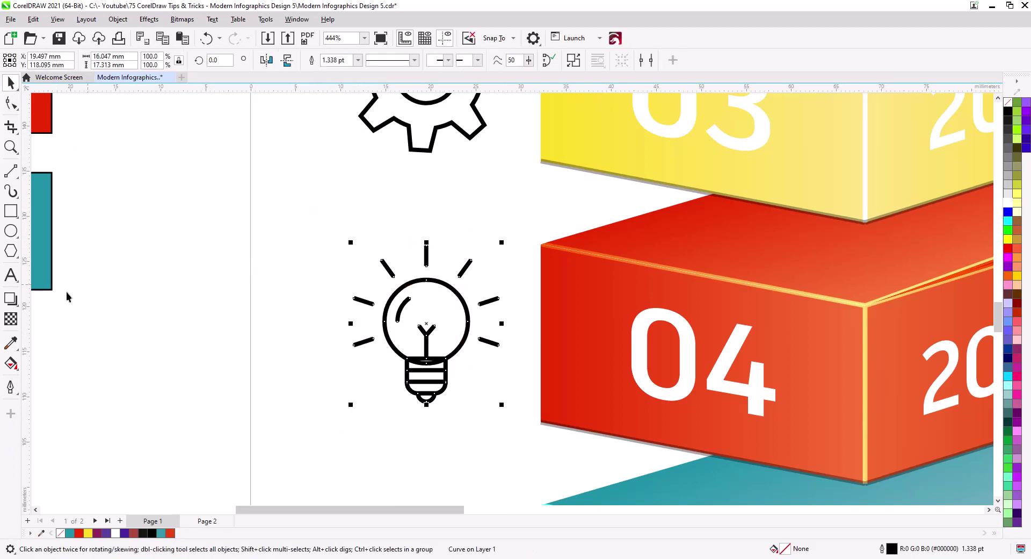
Sample the red swatch and apply its colour to the light bulb outline.
left_click(7, 348)
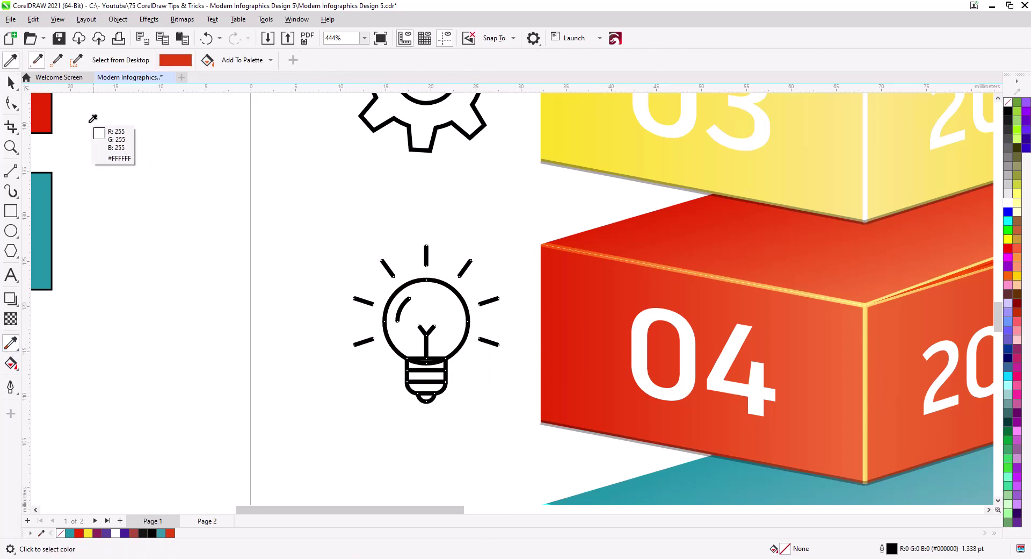
left_click(46, 104)
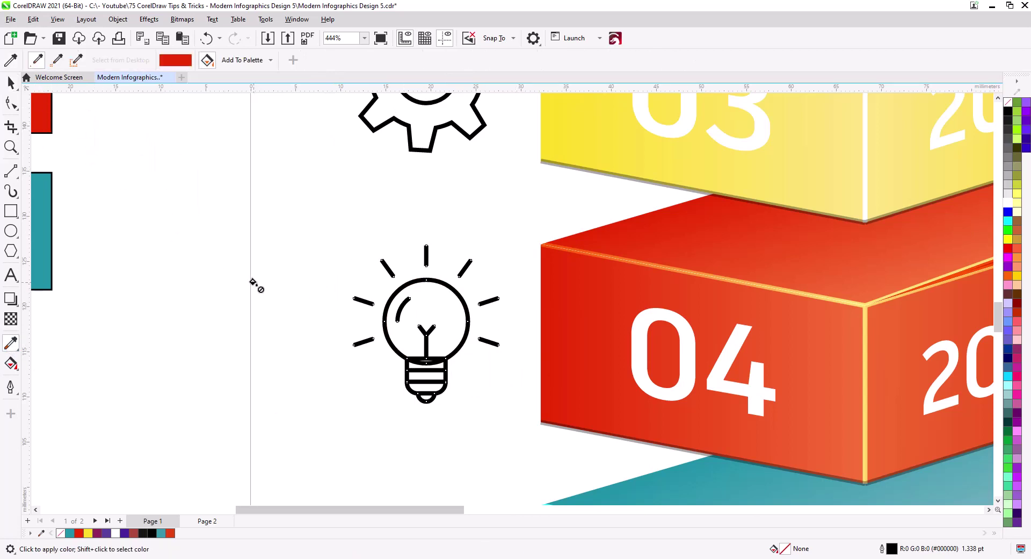
left_click(403, 357)
Sample the yellow swatch and apply its colour to the gear icon's outline.
left_click_drag(342, 235, 344, 505)
left_click_drag(294, 452, 359, 463)
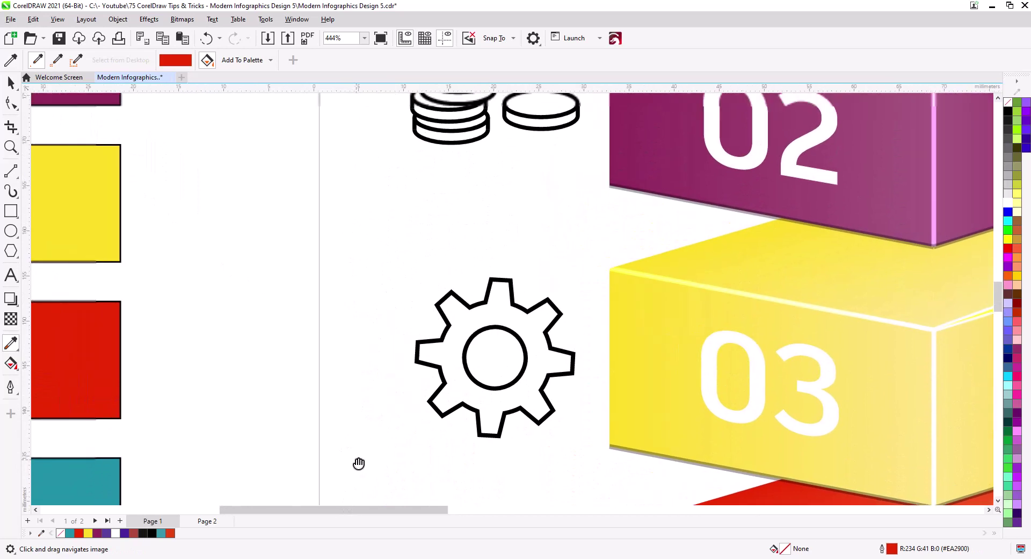
left_click(83, 199, "shift")
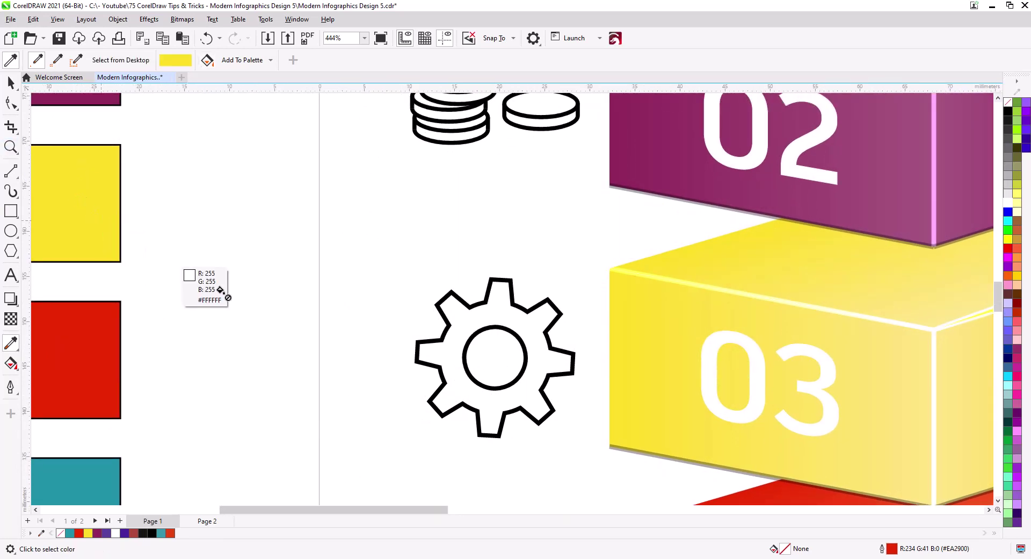
left_click(463, 359)
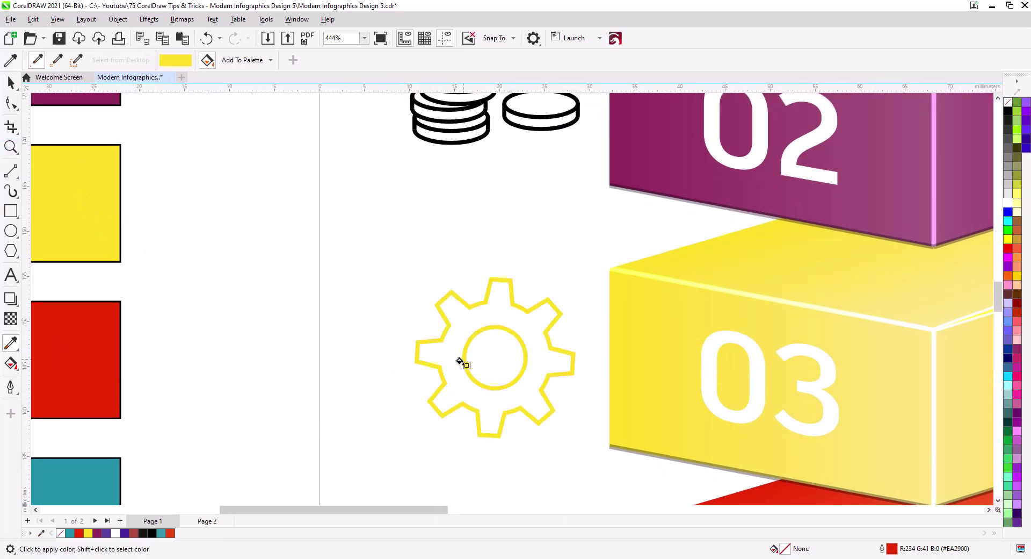
Apply the magenta swatch's colour to the top coin's outline, leaving it unfilled, and select the whole coin icon group.
left_click_drag(435, 221, 475, 452)
left_click(143, 288, "shift")
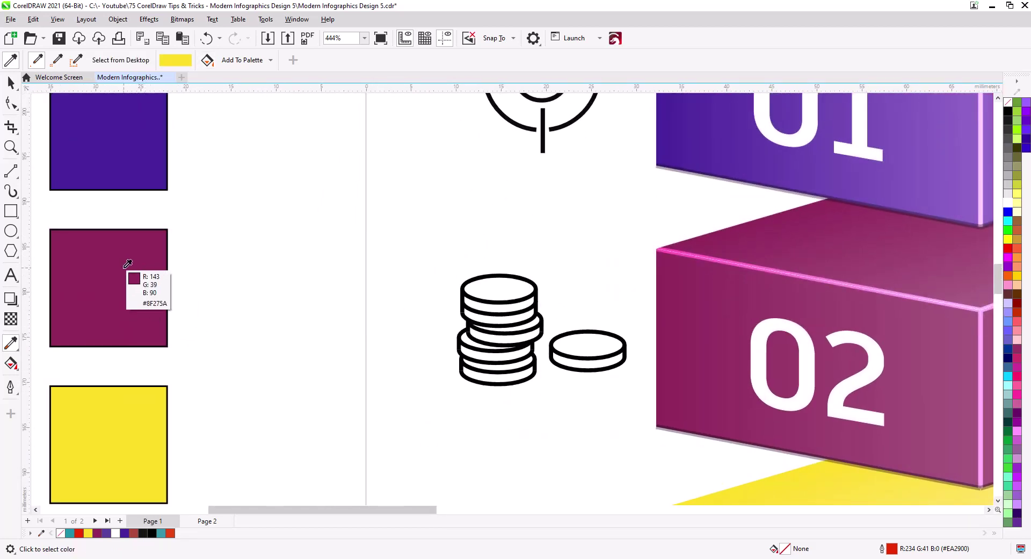
left_click(474, 294)
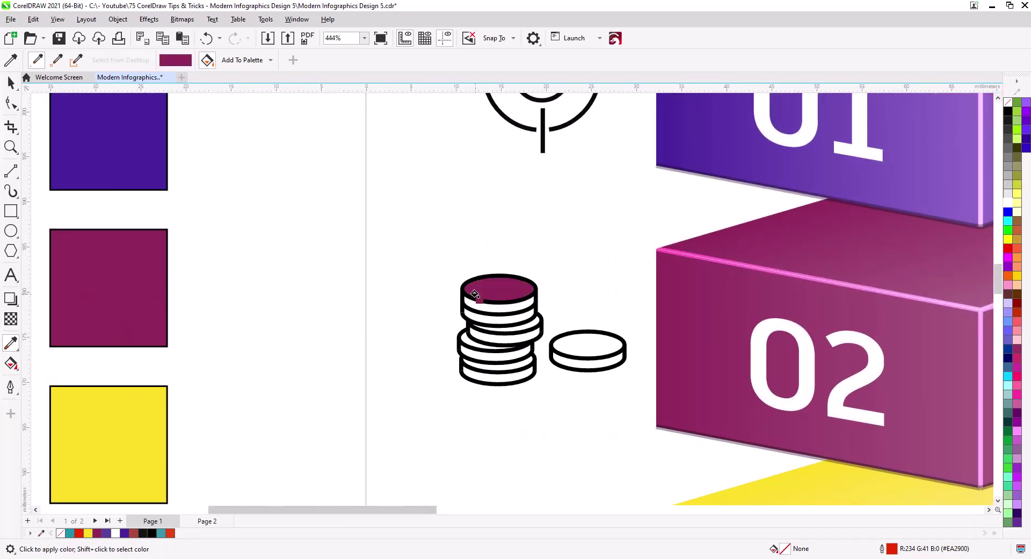
key("ctrl+z")
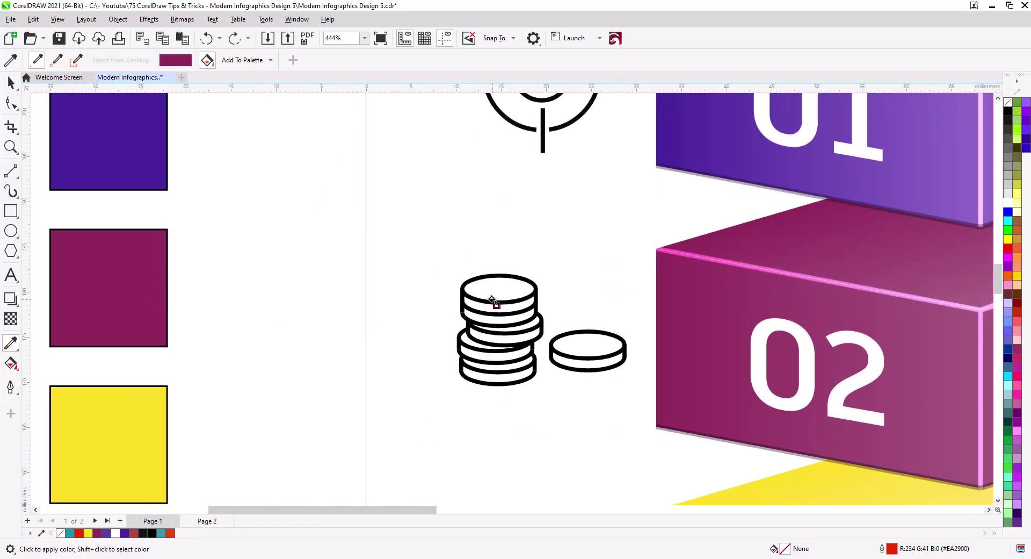
left_click(492, 300)
left_click(11, 82)
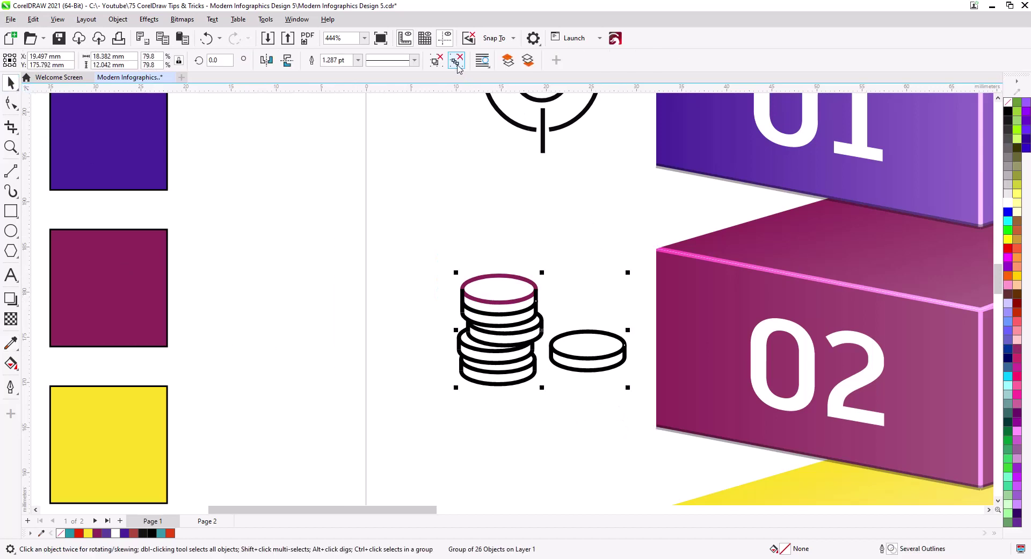
Ungroup the coin stack icon, combine its parts into a single curve and apply the magenta swatch's colour to its outline.
left_click(456, 61)
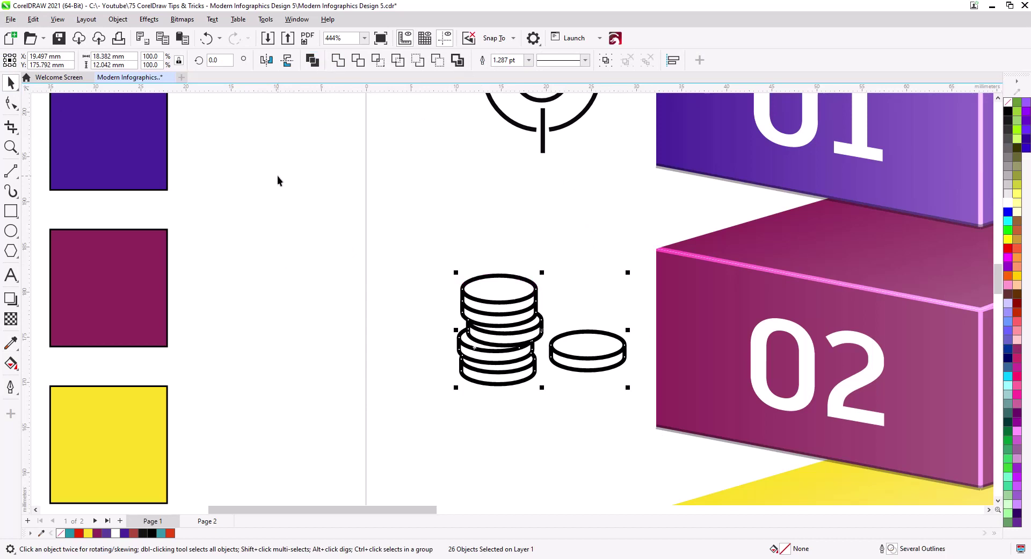
key("ctrl+l")
left_click(11, 344)
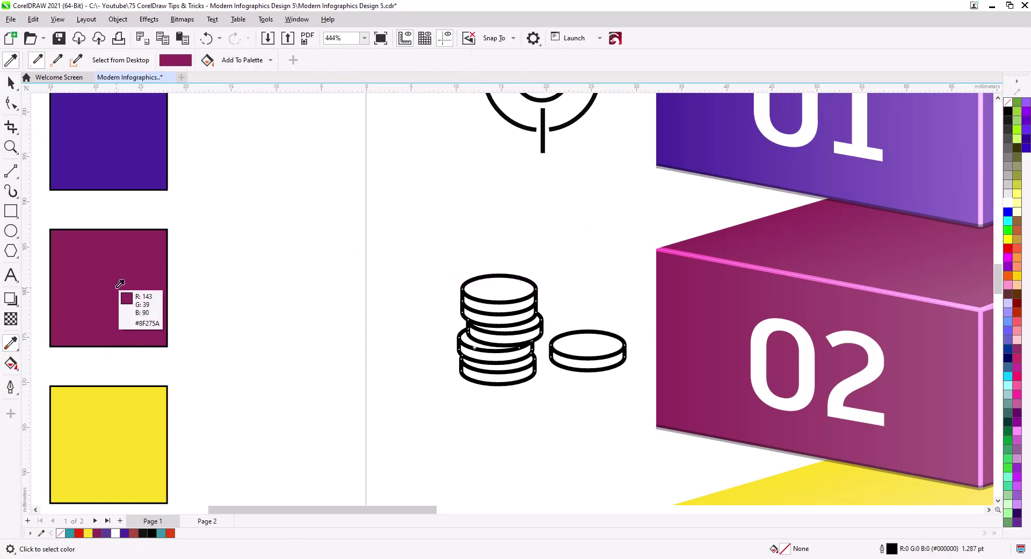
left_click(120, 289)
left_click(463, 312)
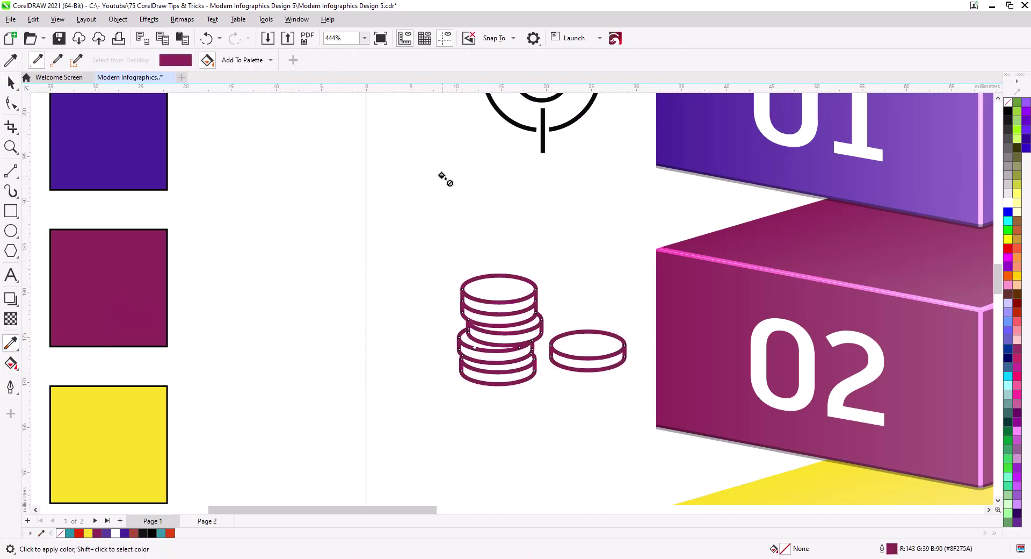
Sample the purple swatch and apply its colour to one arc of the target icon's outer ring.
left_click_drag(442, 177, 443, 445)
left_click(179, 371)
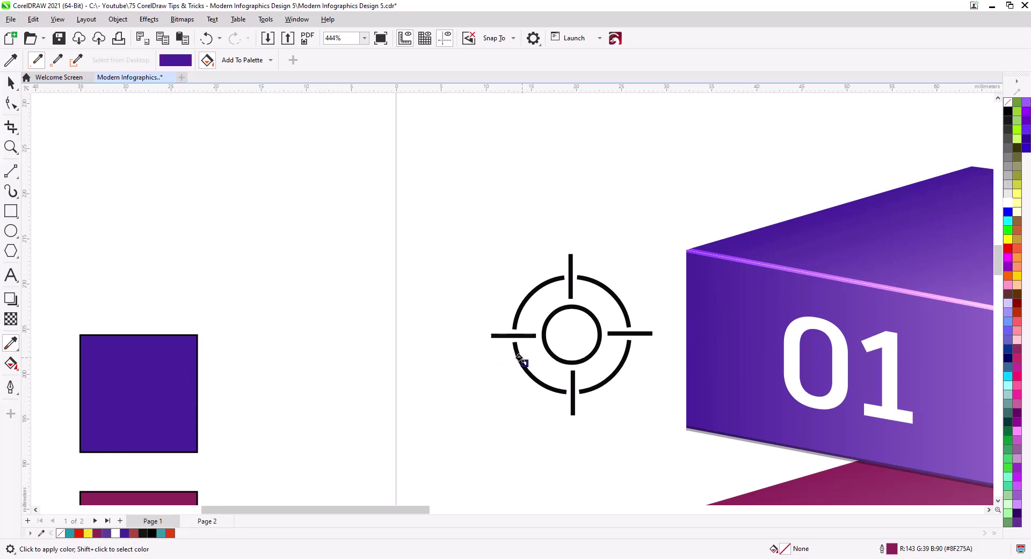
left_click(517, 356)
Select all parts of the target icon, ungroup them and combine them into a single curve.
key("space")
left_click_drag(453, 220, 639, 429)
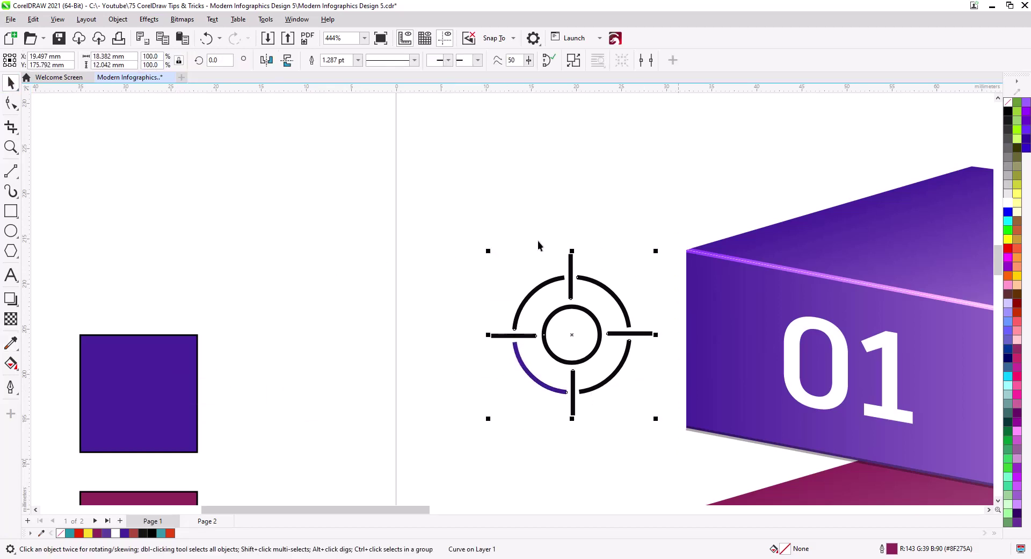
key("ctrl+g")
left_click(456, 62)
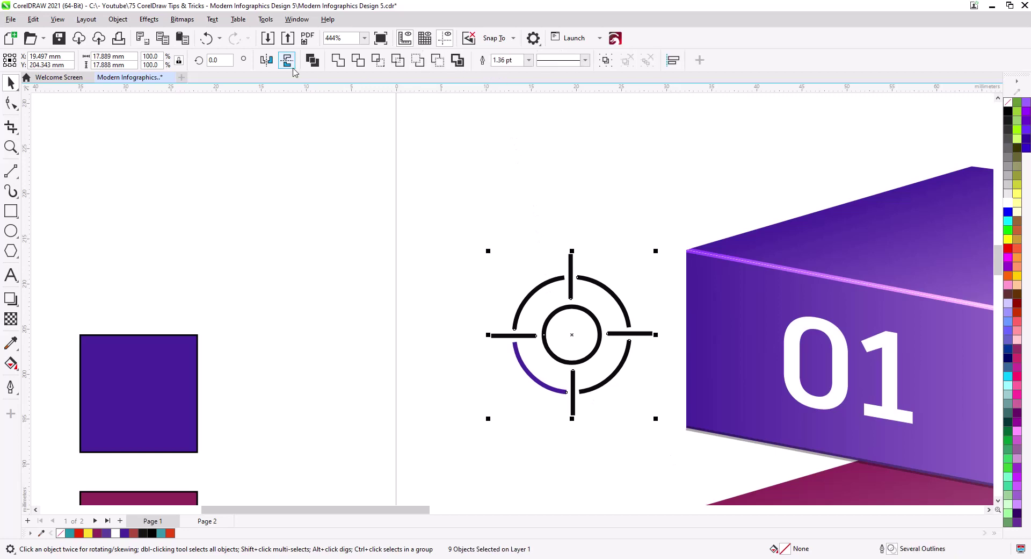
left_click(313, 64)
Sample the purple swatch, apply its colour to the combined target icon's outline and deselect the icon.
left_click(11, 342)
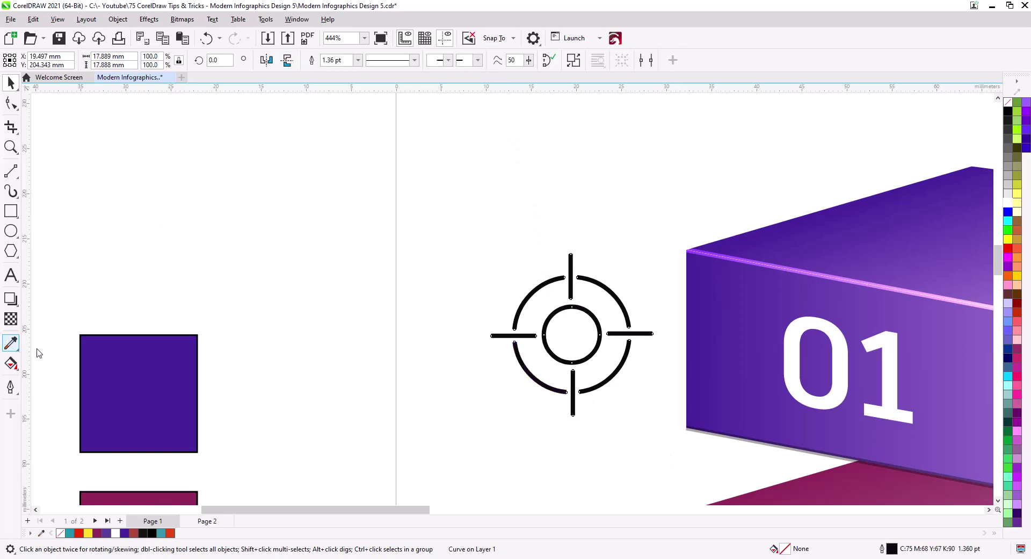
left_click(194, 385)
left_click(516, 355)
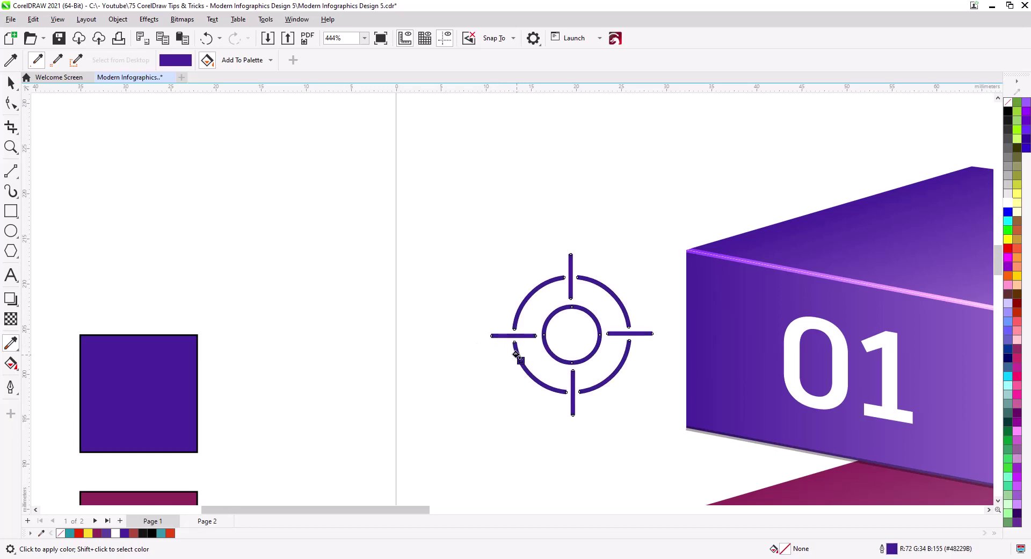
left_click(11, 83)
left_click(153, 190)
Add a black Multiply drop shadow to the 2023 banner's paragraph text, offset 0.321 and -0.235 mm, opacity 83, feathering 15.
scroll(449, 303, "down", 2)
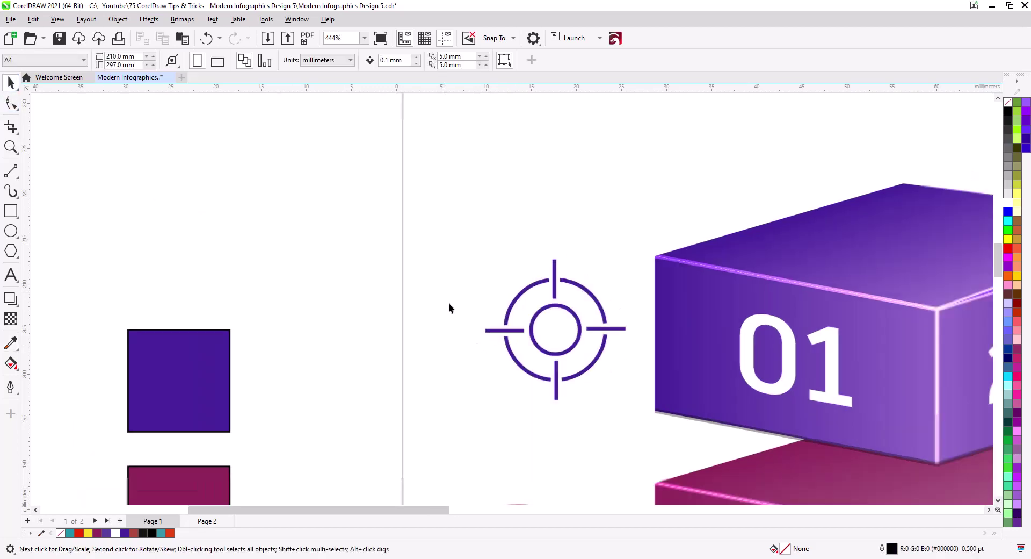
left_click_drag(558, 358, 422, 267)
left_click_drag(489, 285, 304, 254)
scroll(646, 246, "up", 1)
scroll(645, 246, "up", 4)
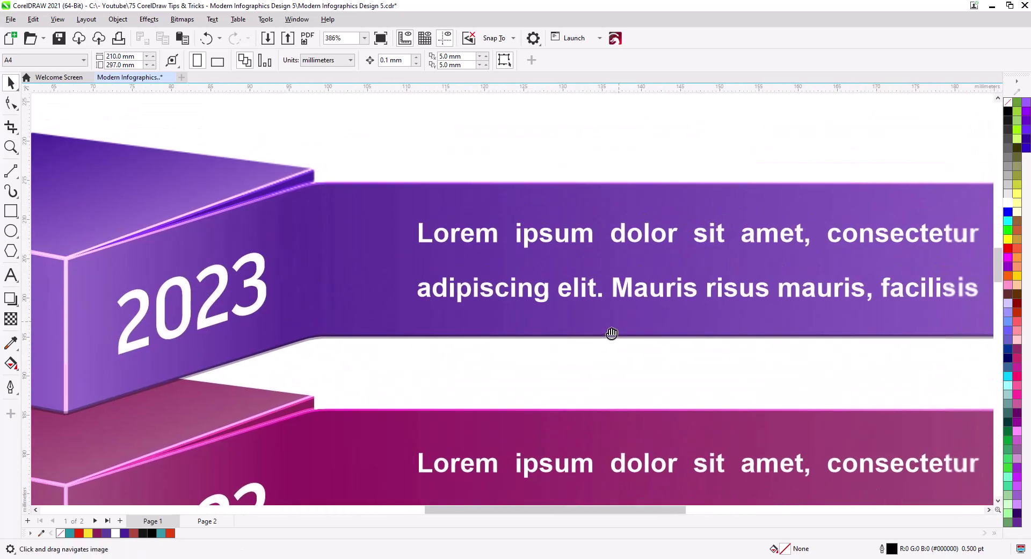
left_click(608, 252)
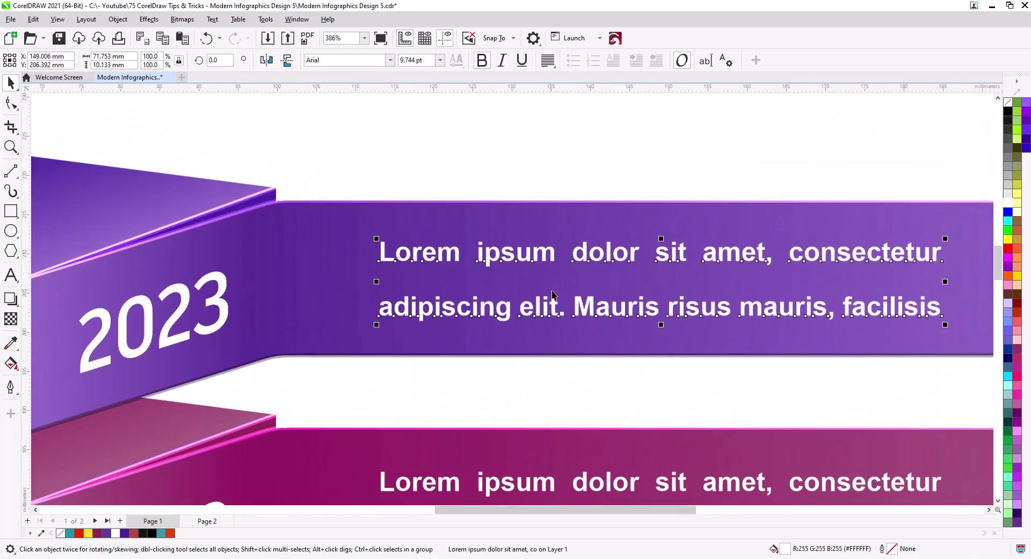
key("shift+F2")
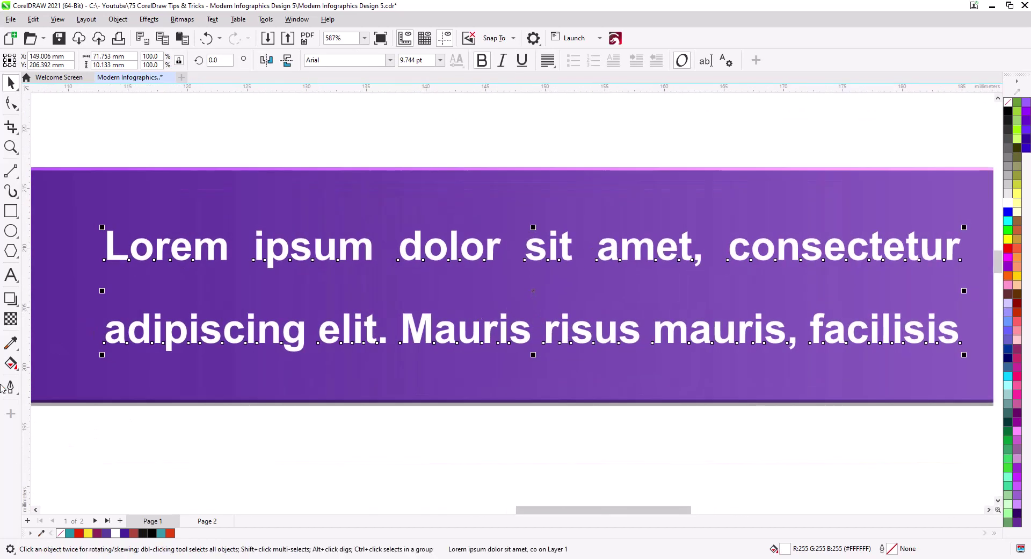
left_click(11, 298)
left_click_drag(533, 231, 619, 354)
key("ctrl+z")
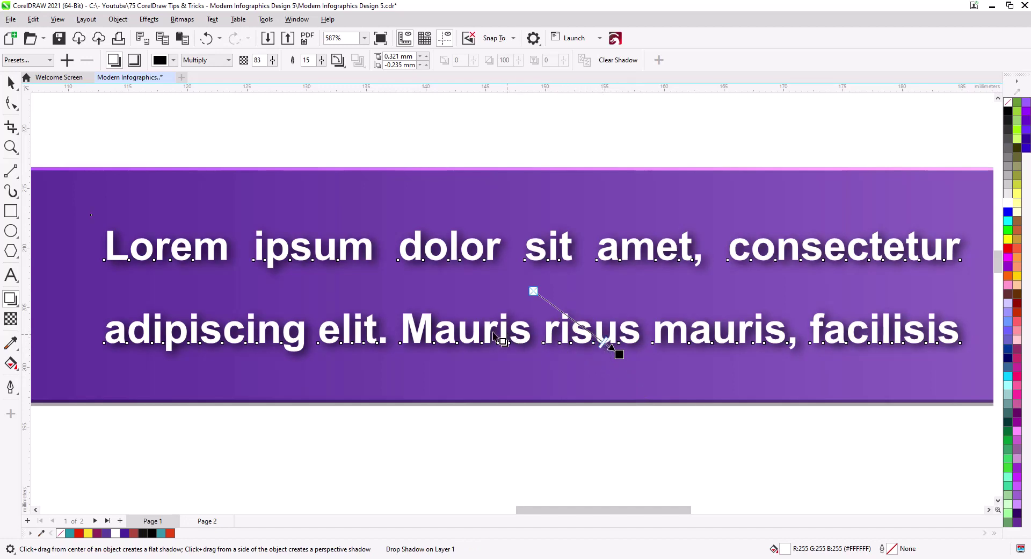
Save the text's drop shadow as a preset named 12, replacing the existing preset file.
left_click(67, 60)
left_click(113, 79)
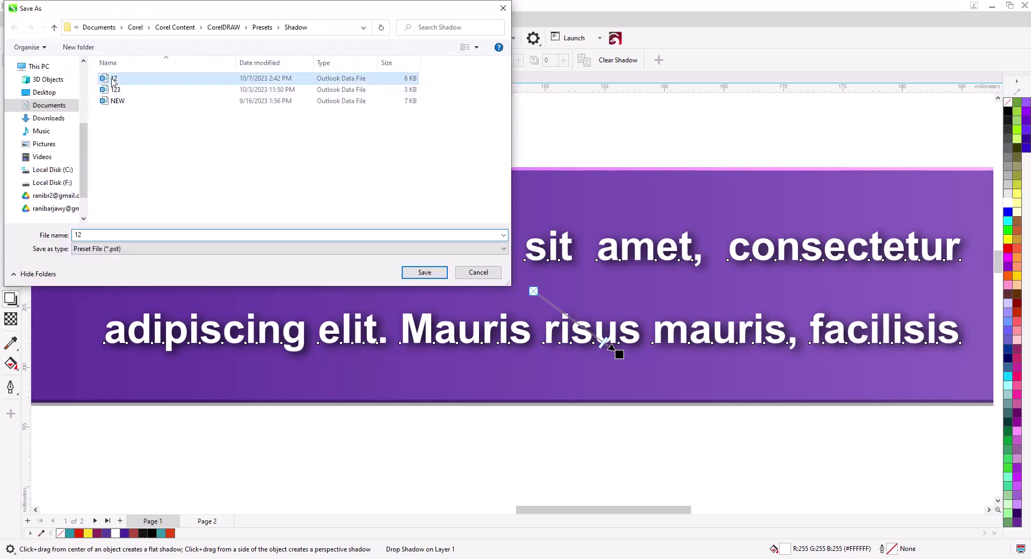
left_click(424, 272)
left_click(547, 287)
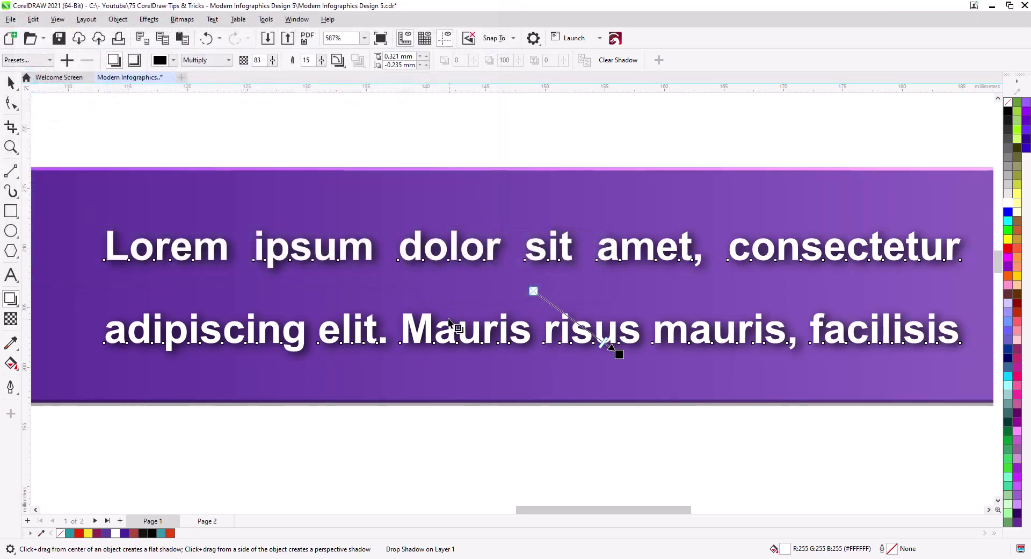
Apply the drop shadow preset 12 to the paragraph texts on the 2022, 2021, 2020 and 2019 banners.
scroll(448, 321, "down", 4)
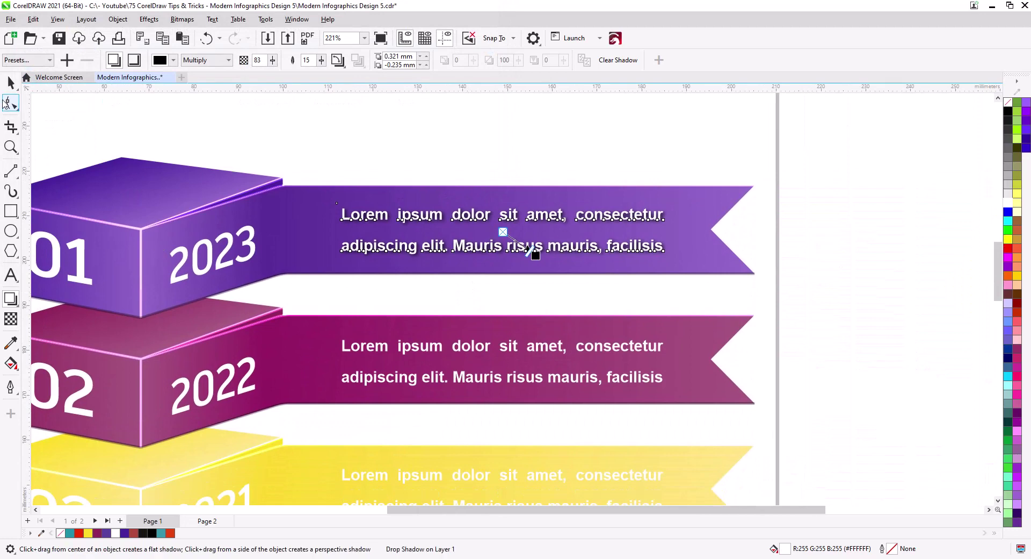
left_click(10, 83)
scroll(379, 239, "down", 1)
left_click_drag(433, 295, 430, 155)
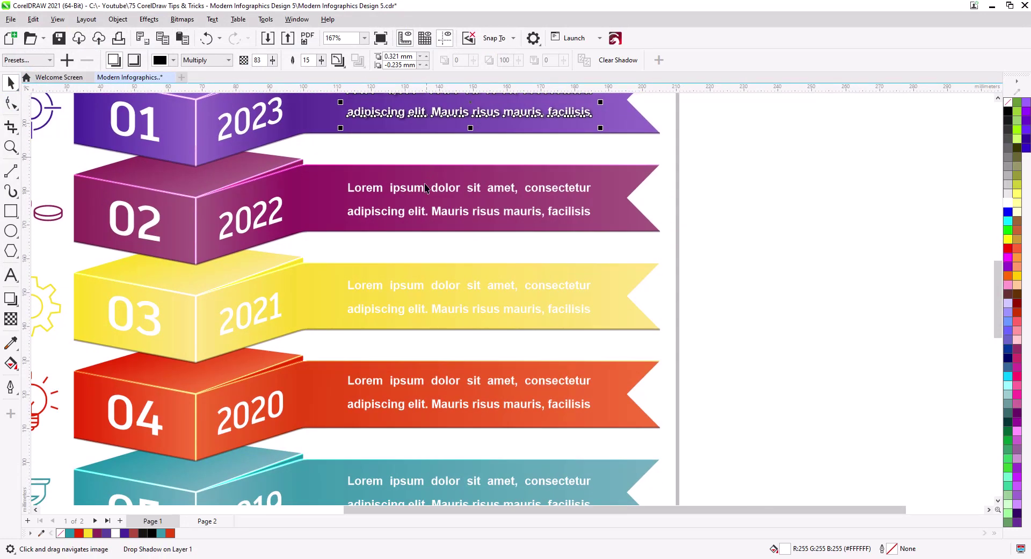
scroll(430, 194, "down", 1)
scroll(606, 451, "down", 1)
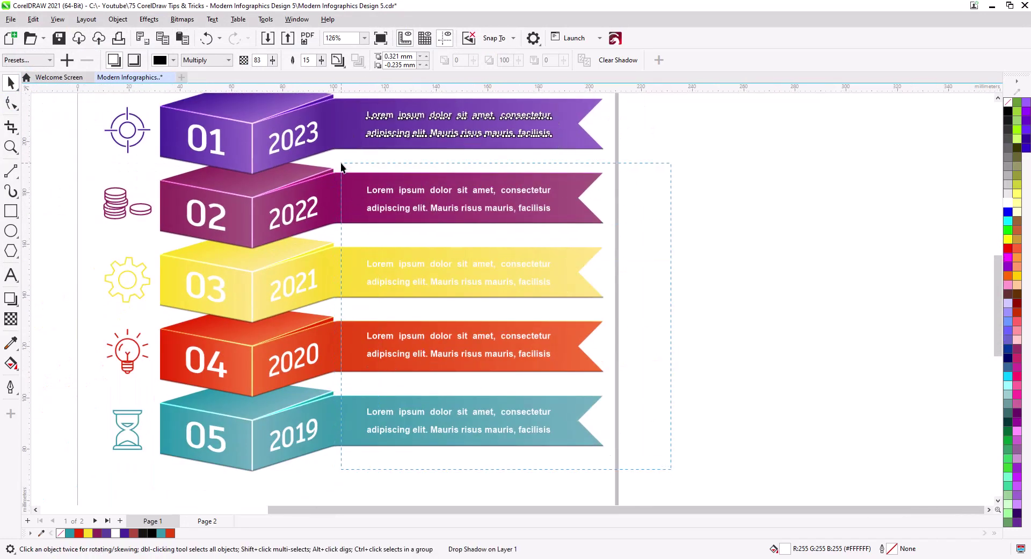
left_click_drag(341, 166, 342, 168)
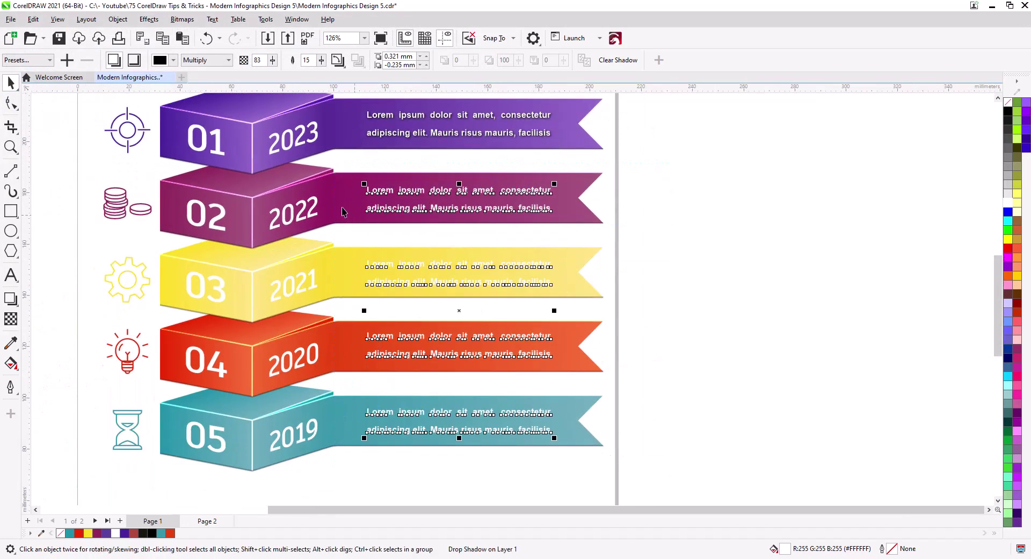
left_click(11, 298)
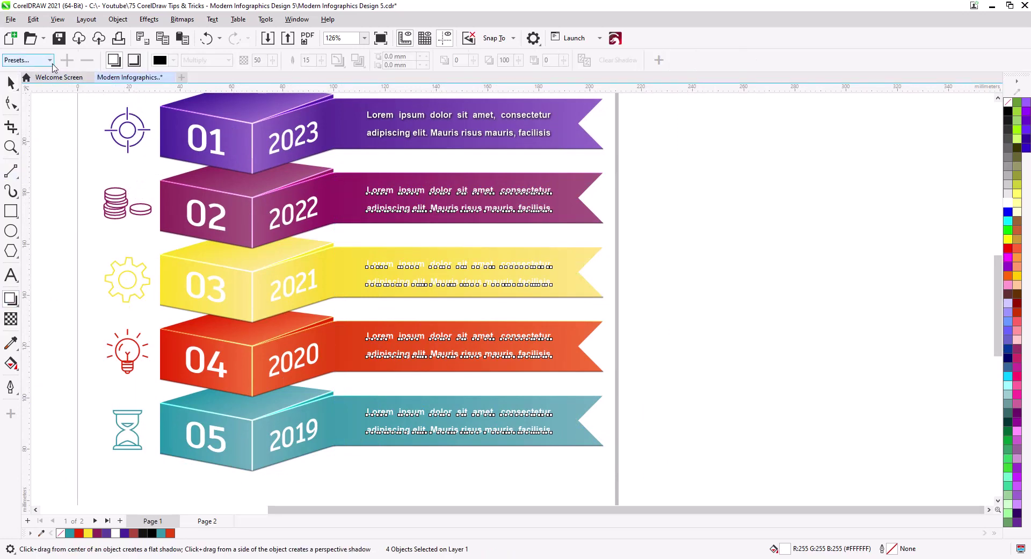
left_click(50, 61)
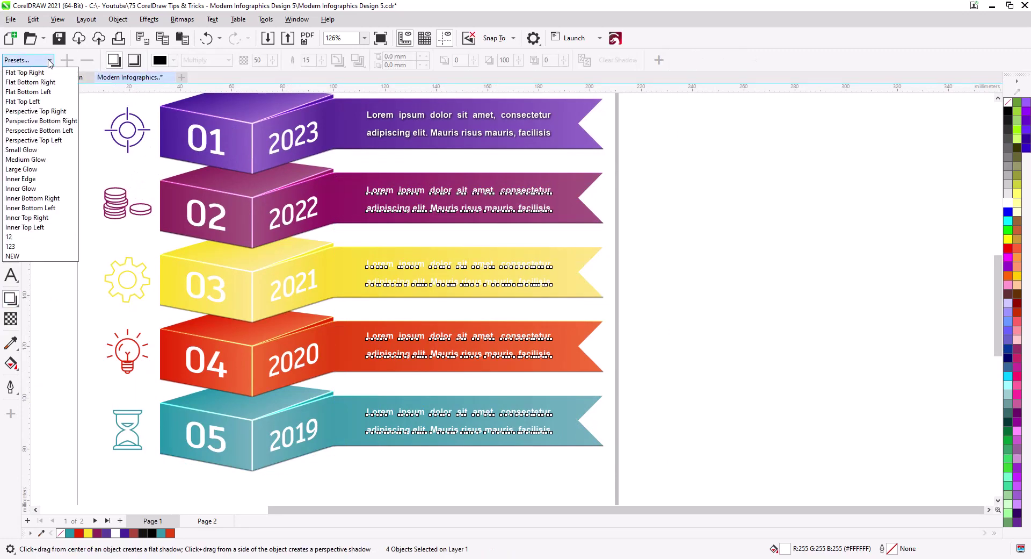
left_click(33, 240)
left_click(10, 82)
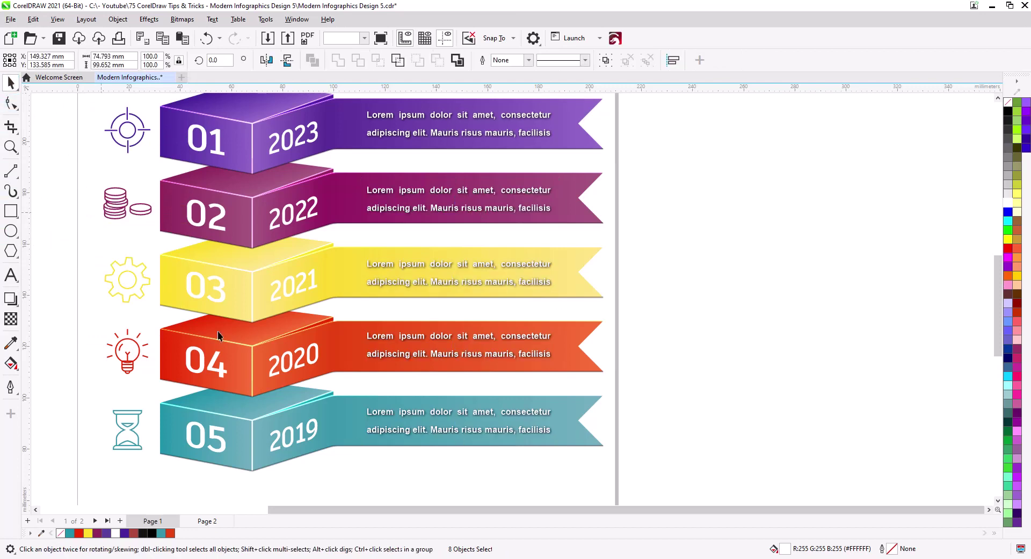
key("Escape")
Select the numbers 01–05 and the years 2023–2019 on the boxes and apply the drop shadow preset 12 to all of them.
left_click_drag(458, 312, 548, 319)
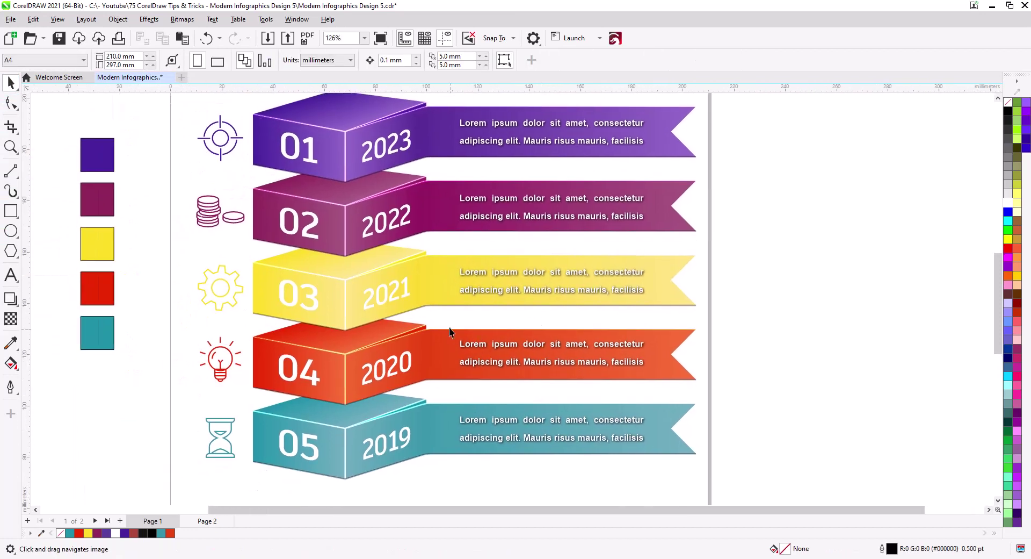
left_click_drag(449, 327, 476, 338)
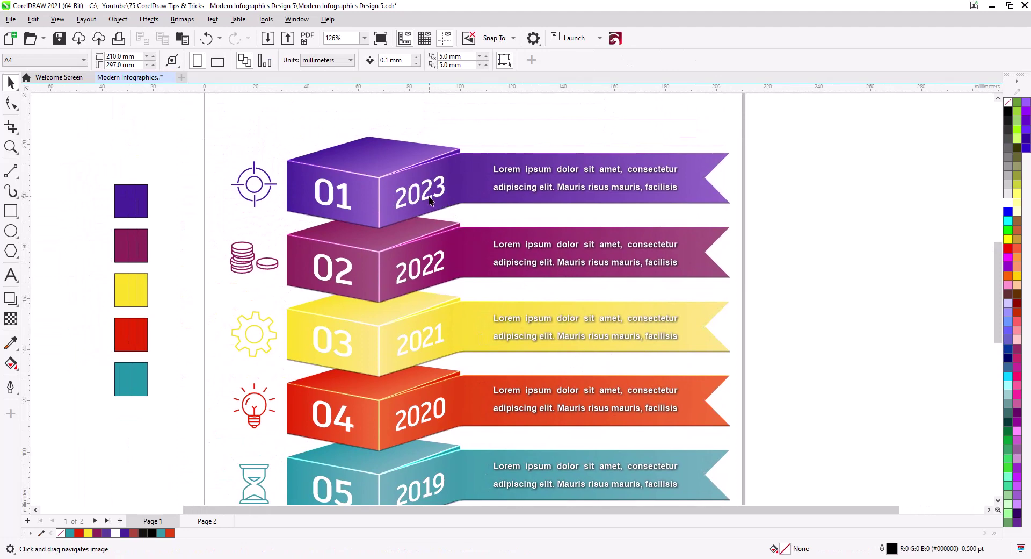
left_click(344, 203, "shift")
left_click(343, 273, "shift")
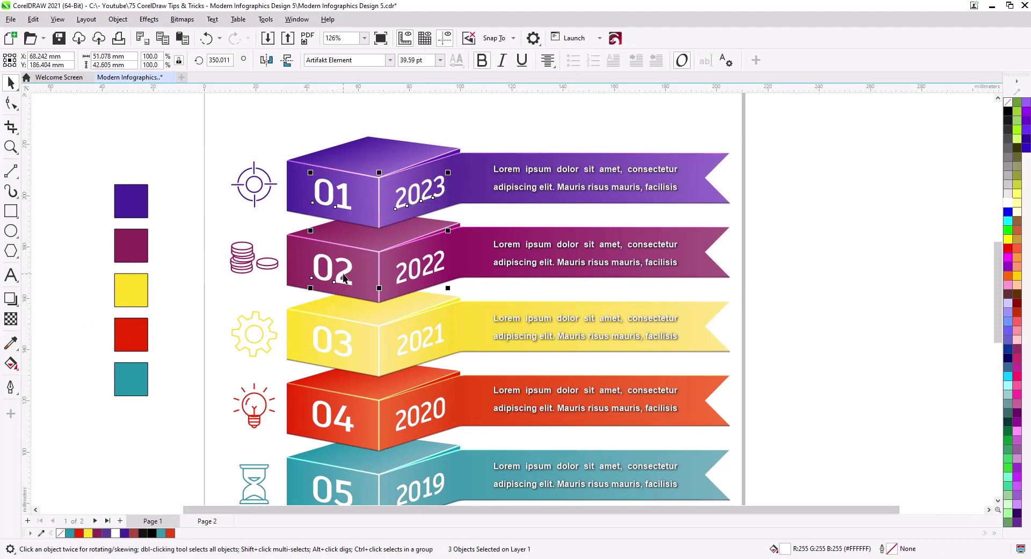
left_click(401, 284, "shift")
left_click(404, 345, "shift")
left_click(344, 352, "shift")
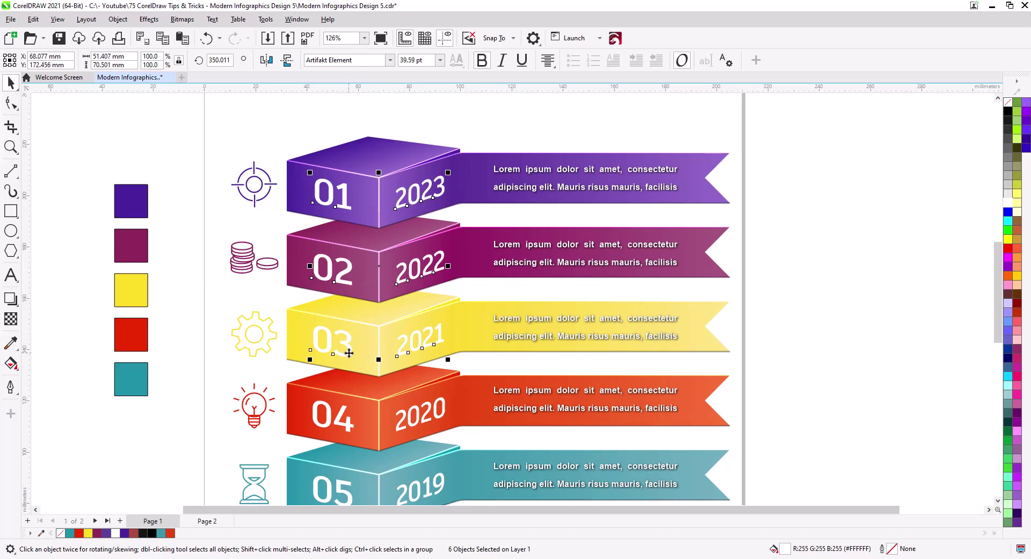
left_click(348, 426, "shift")
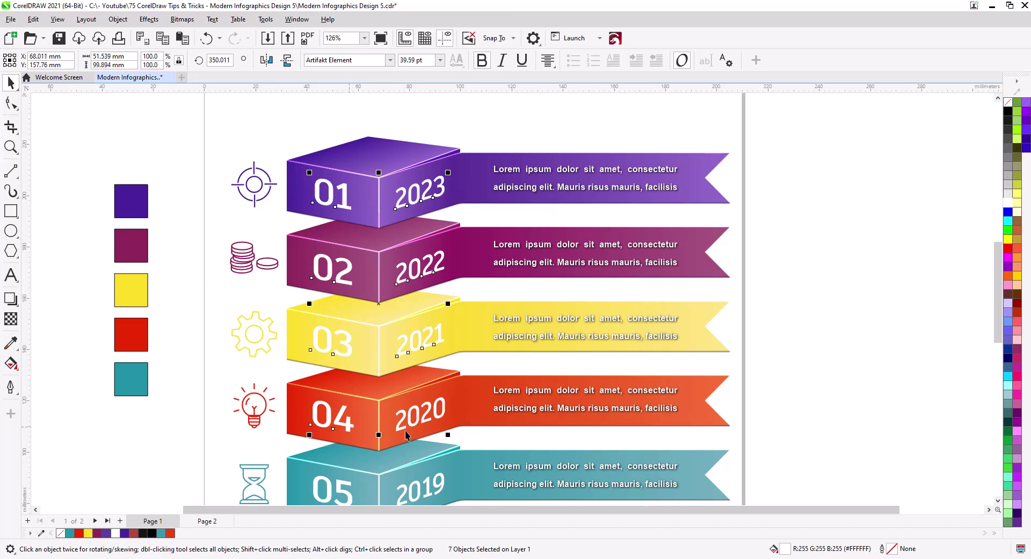
left_click(427, 489, "shift")
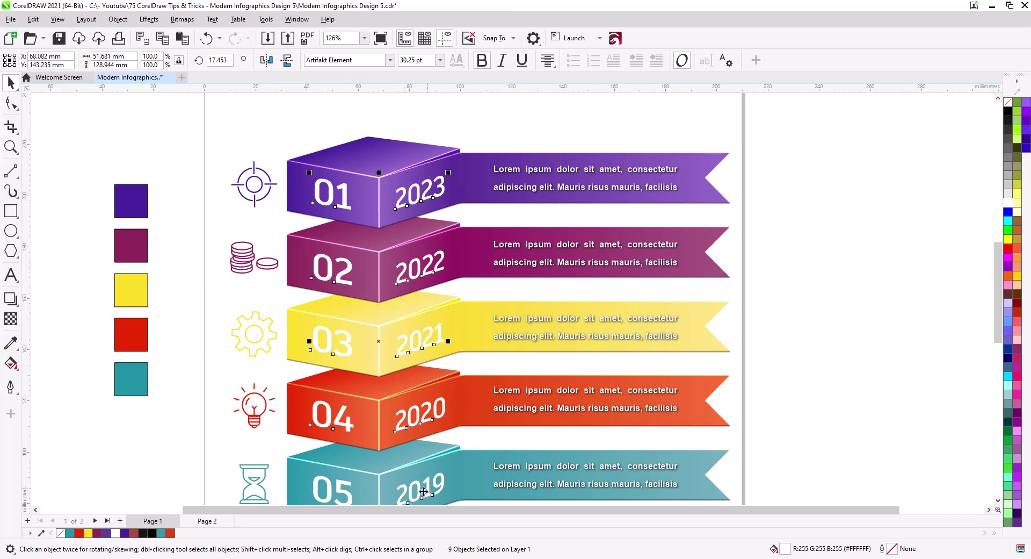
left_click(349, 495, "shift")
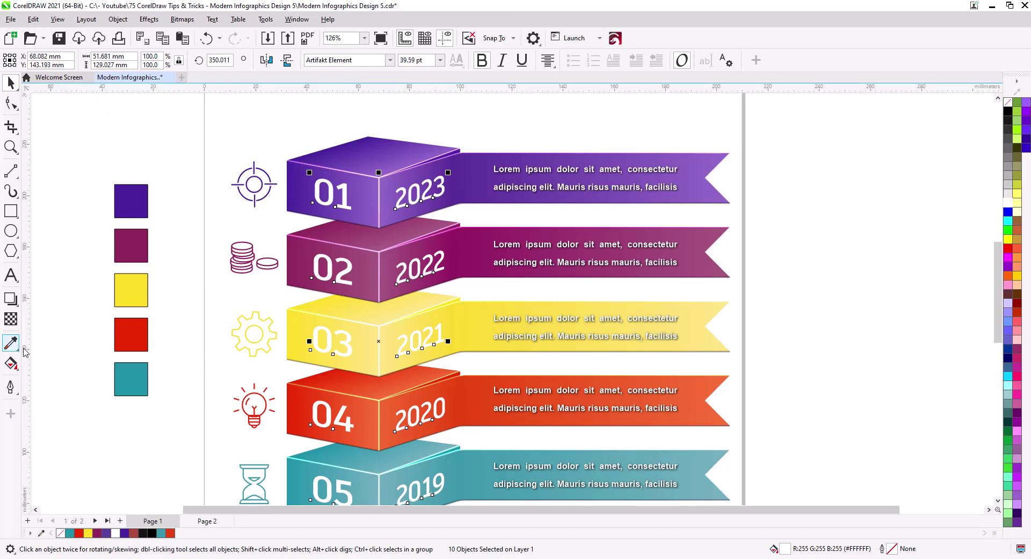
left_click(16, 308)
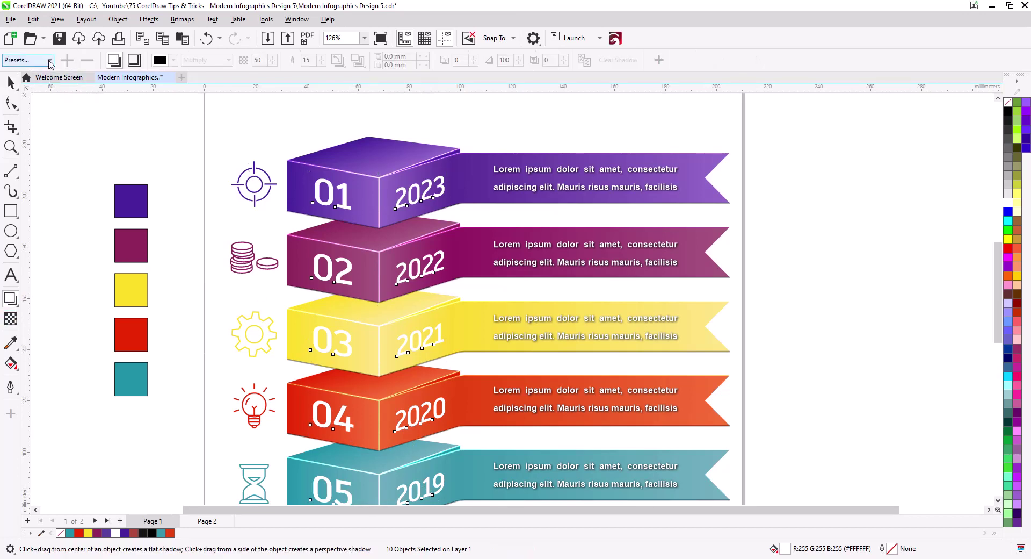
left_click(29, 59)
left_click(16, 237)
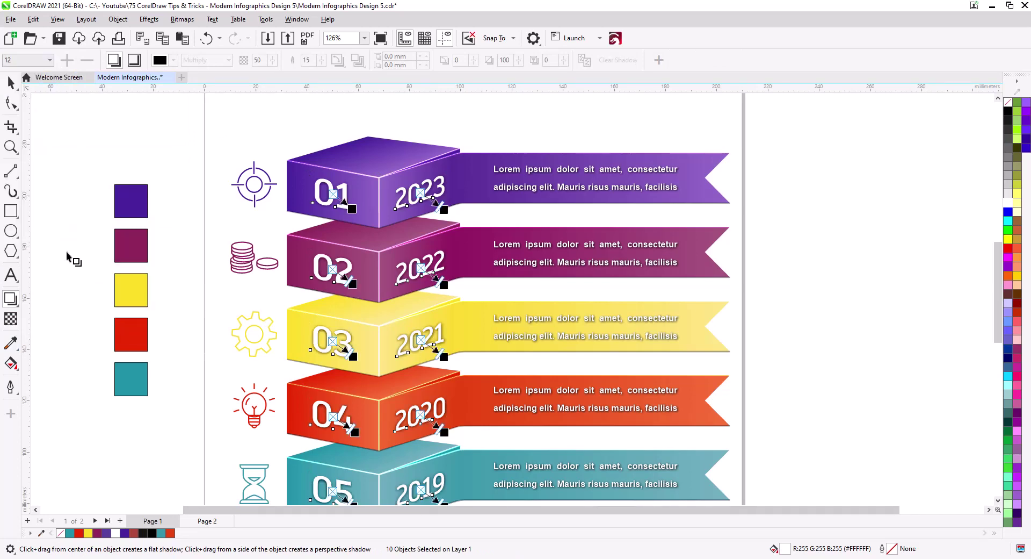
left_click(11, 82)
left_click(246, 276)
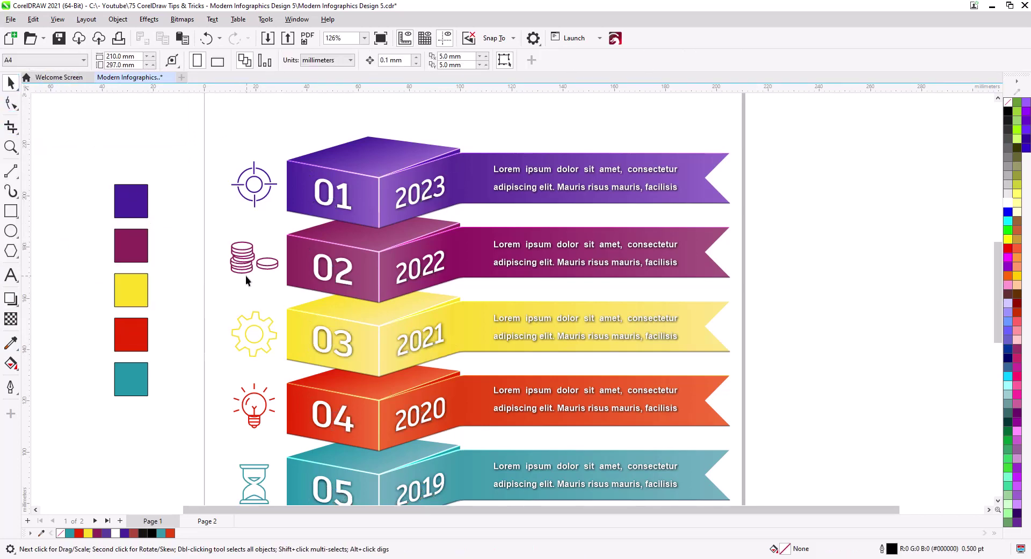
Select the whole infographic with its icons, without the colour swatches, and scale it down to about 176 by 139 mm.
scroll(419, 338, "down", 1)
left_click_drag(433, 396, 418, 331)
left_click_drag(345, 330, 398, 350)
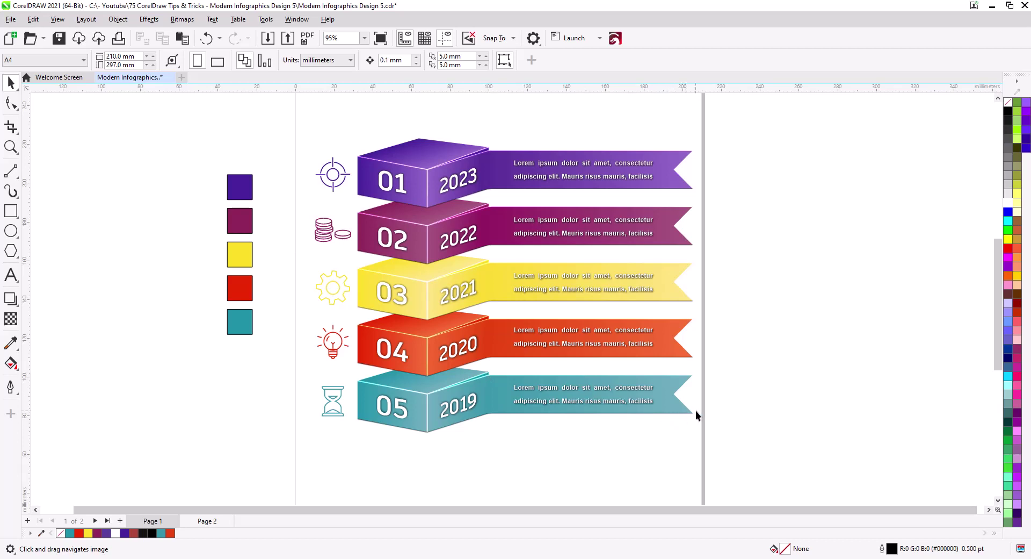
left_click_drag(695, 411, 707, 414)
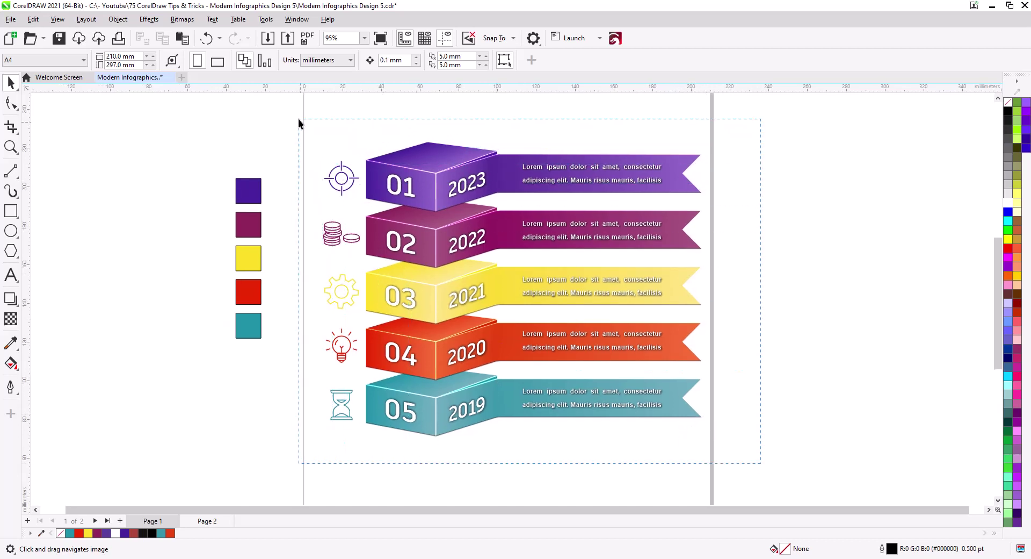
left_click_drag(299, 123, 300, 123)
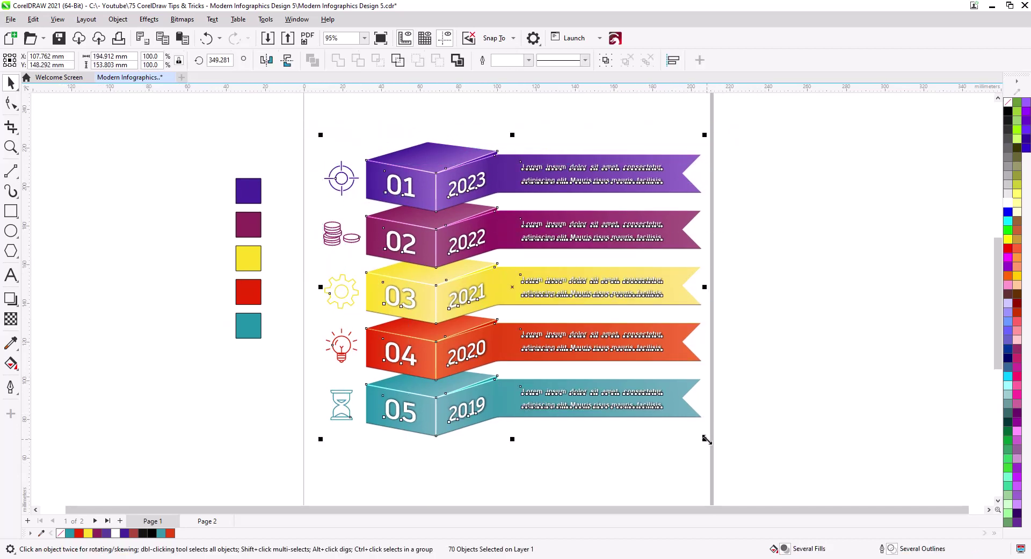
left_click_drag(707, 439, 666, 433)
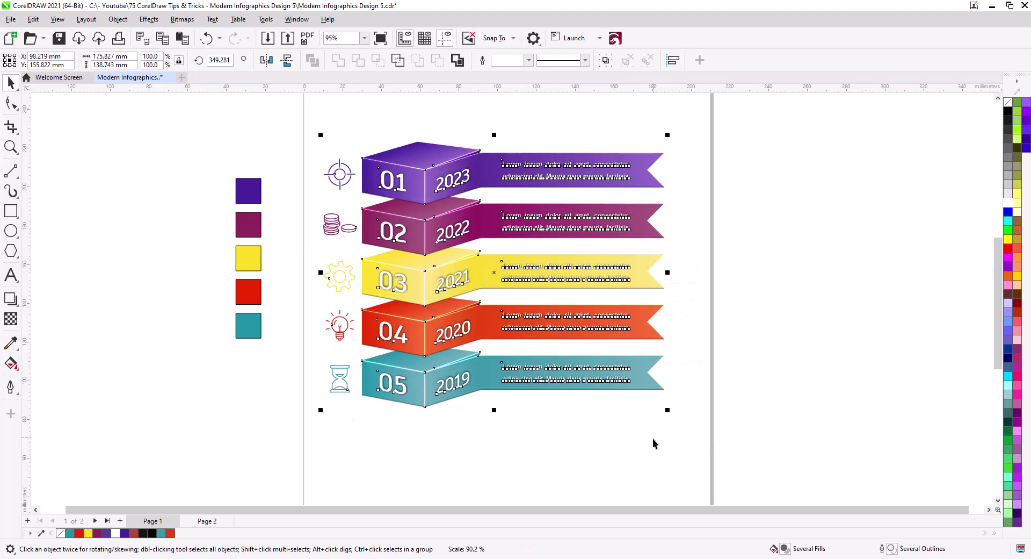
Examine the scaled infographic's boxes, banners, shadowed texts and icons up close and as a whole.
left_click(568, 416)
scroll(518, 343, "up", 2)
left_click_drag(492, 272, 596, 410)
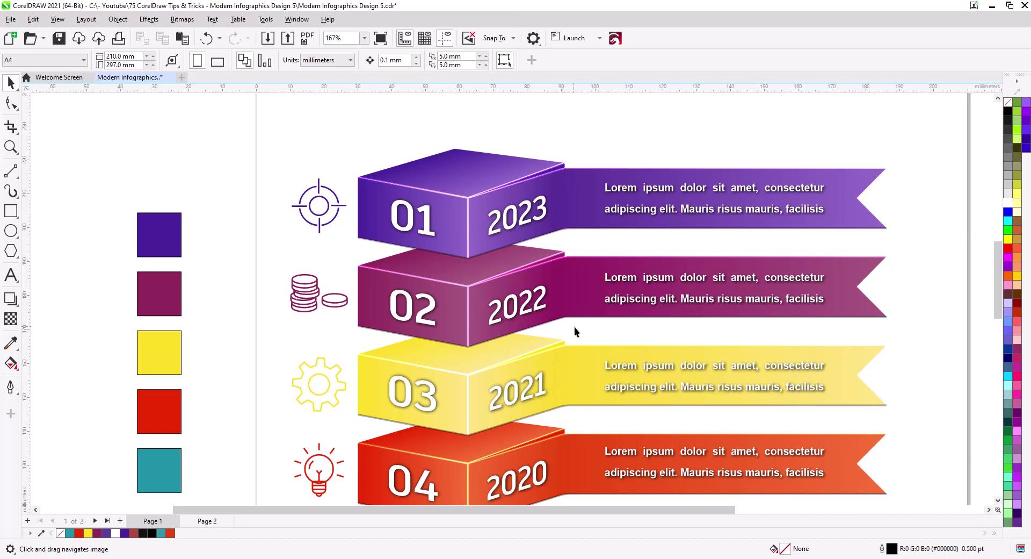
left_click_drag(552, 269, 564, 313)
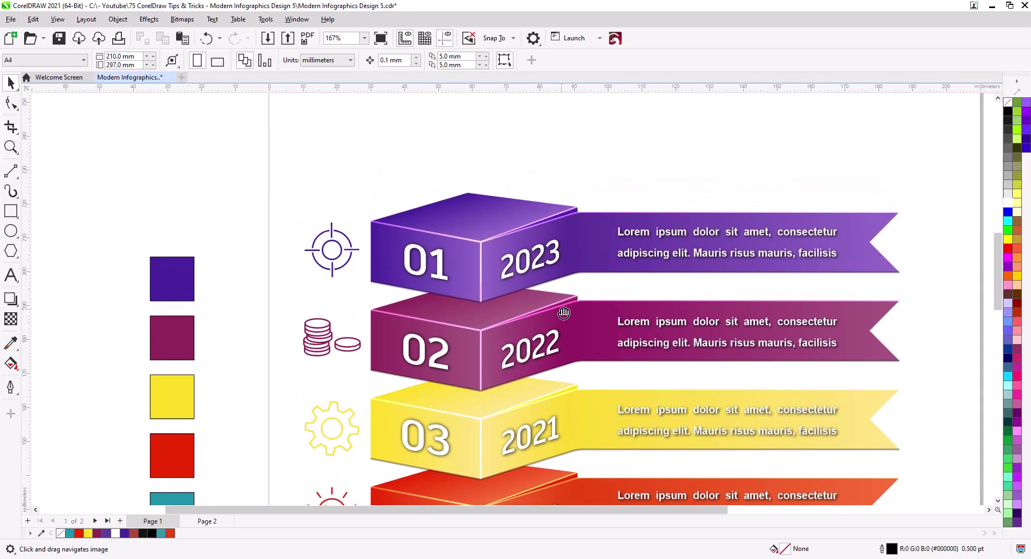
left_click_drag(660, 297, 651, 272)
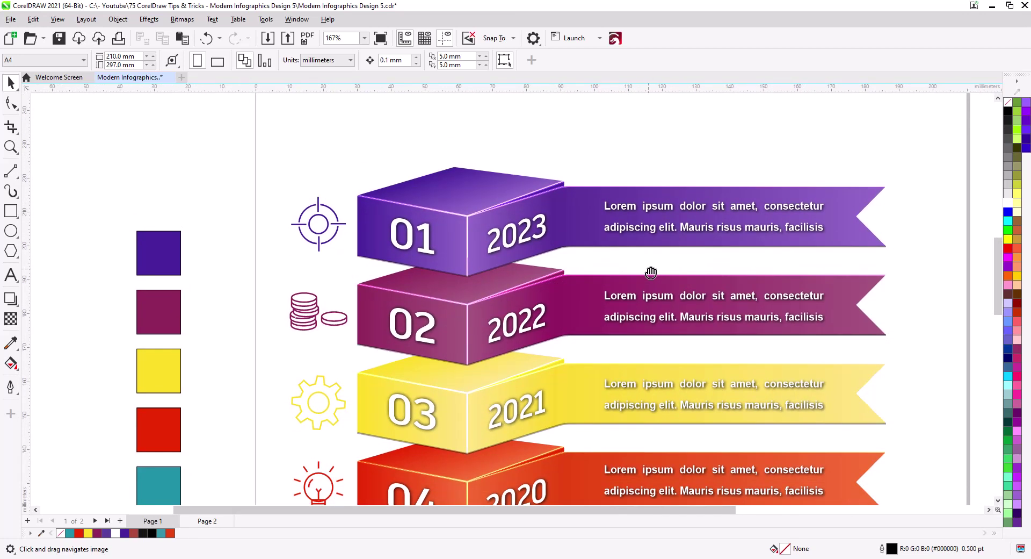
scroll(633, 333, "down", 2)
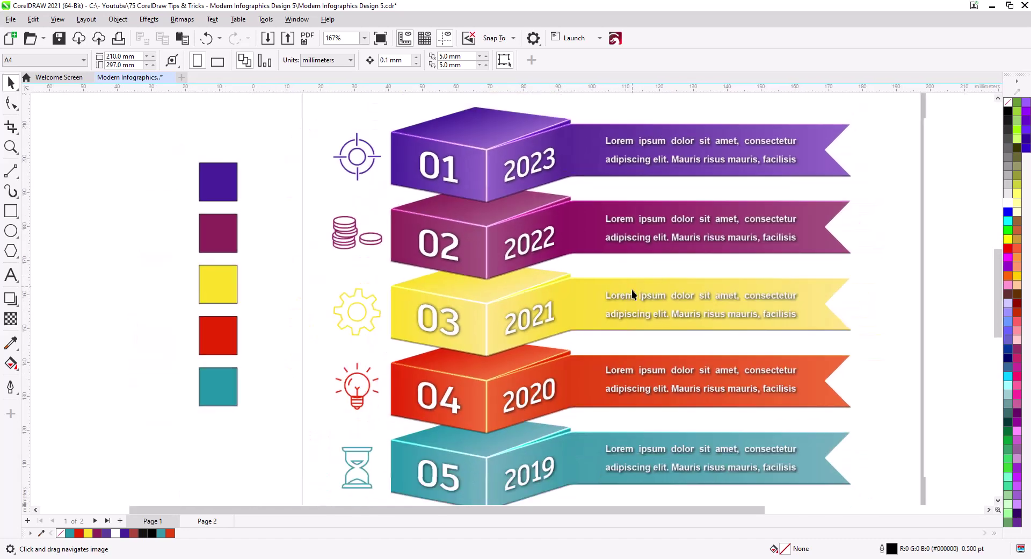
left_click_drag(630, 318, 589, 315)
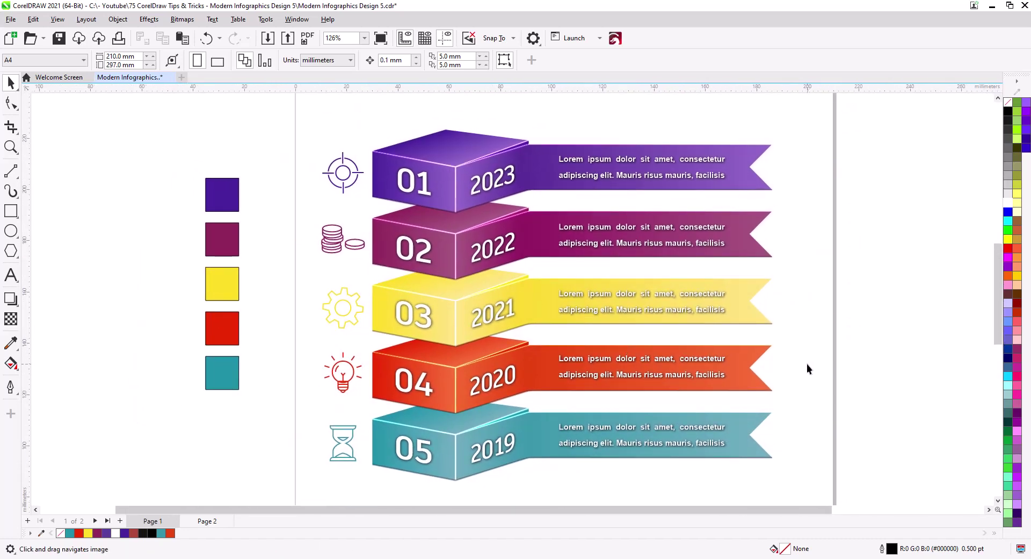
scroll(436, 443, "up", 8)
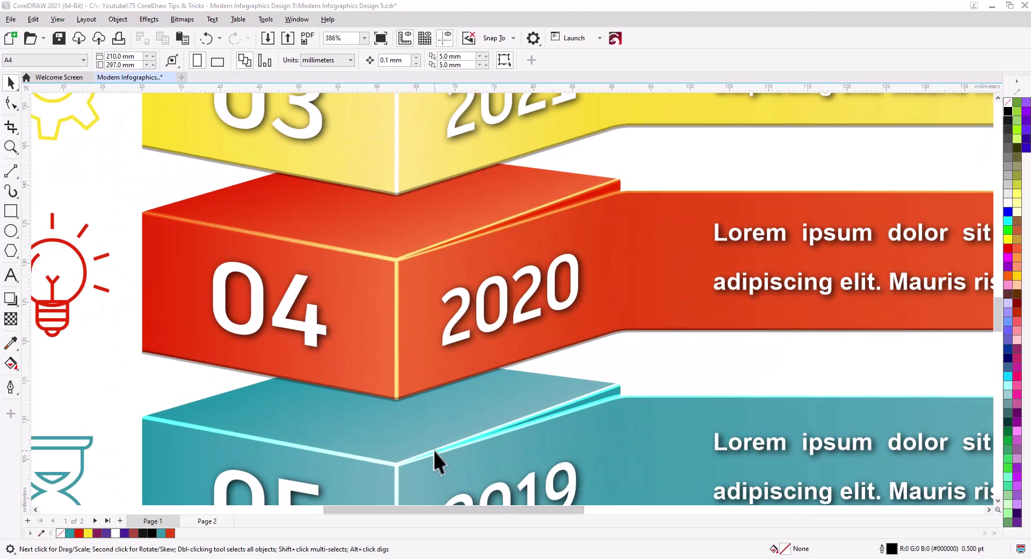
Copy the teal top face of box 05 and paste the duplicate in place.
left_click_drag(434, 450, 522, 415)
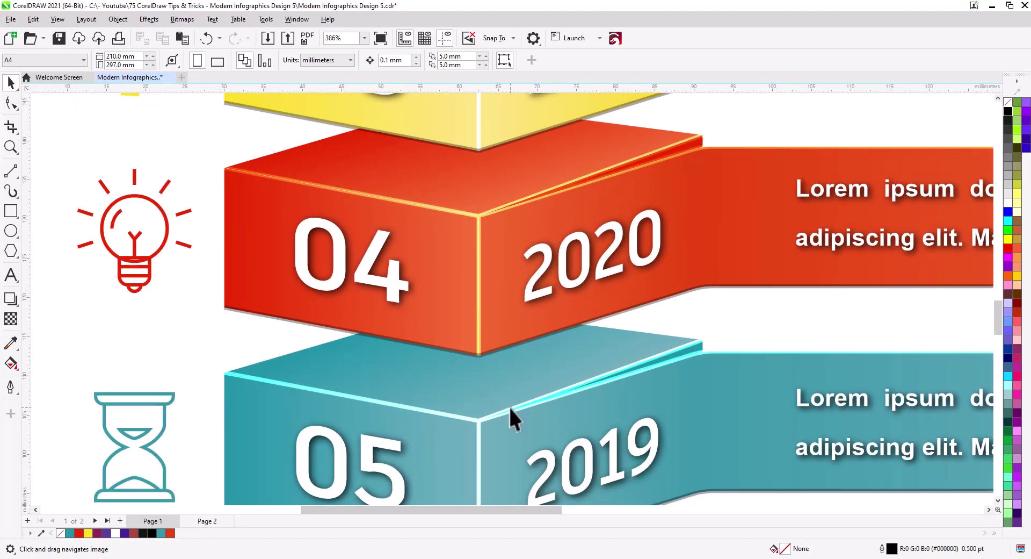
scroll(510, 414, "up", 2)
left_click(475, 400)
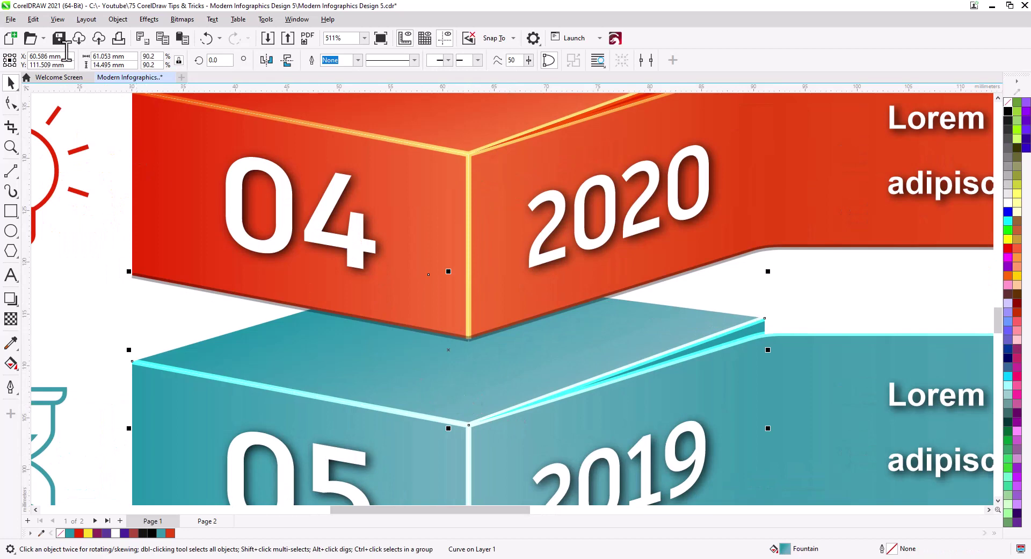
left_click(33, 19)
left_click(52, 105)
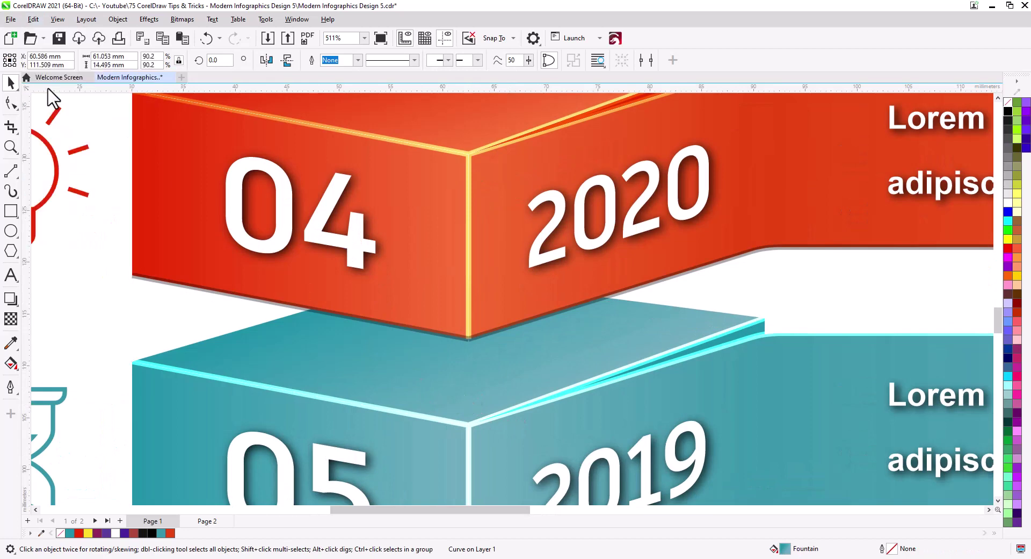
left_click(32, 18)
left_click(59, 139)
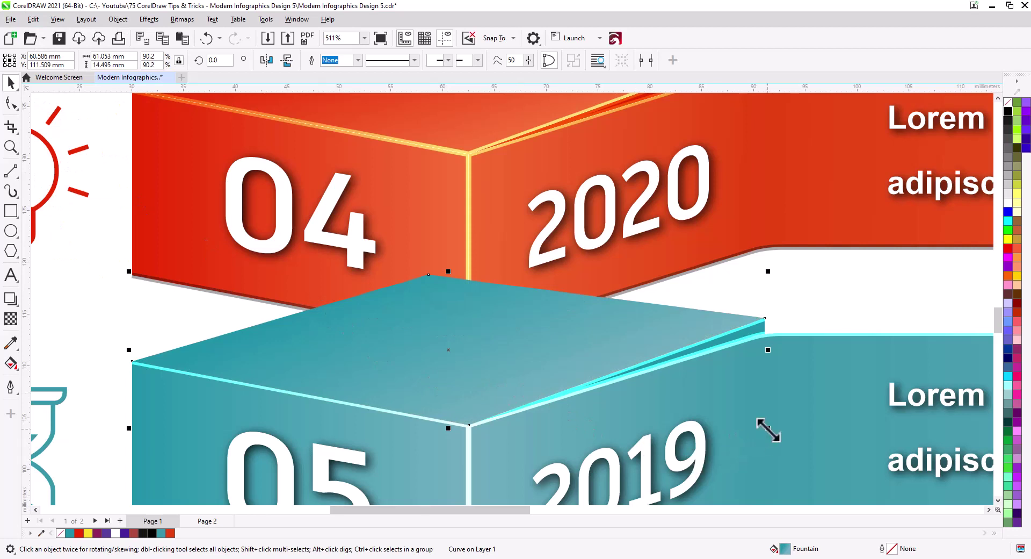
Scale the pasted face to about 30 by 7 mm, centre it on box 05's top and layer it just above that face, behind box 04.
left_click_drag(768, 429, 449, 354)
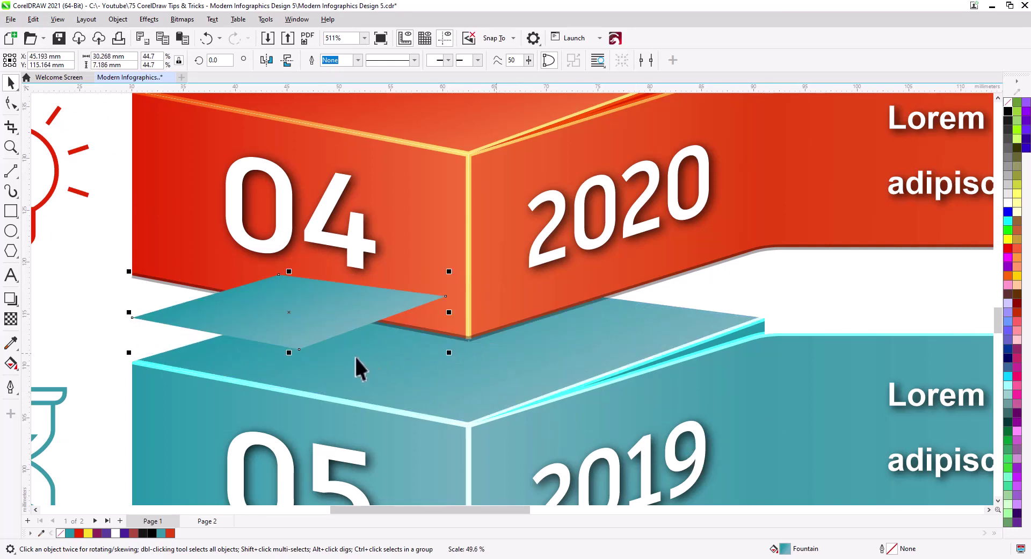
left_click_drag(310, 338, 484, 348)
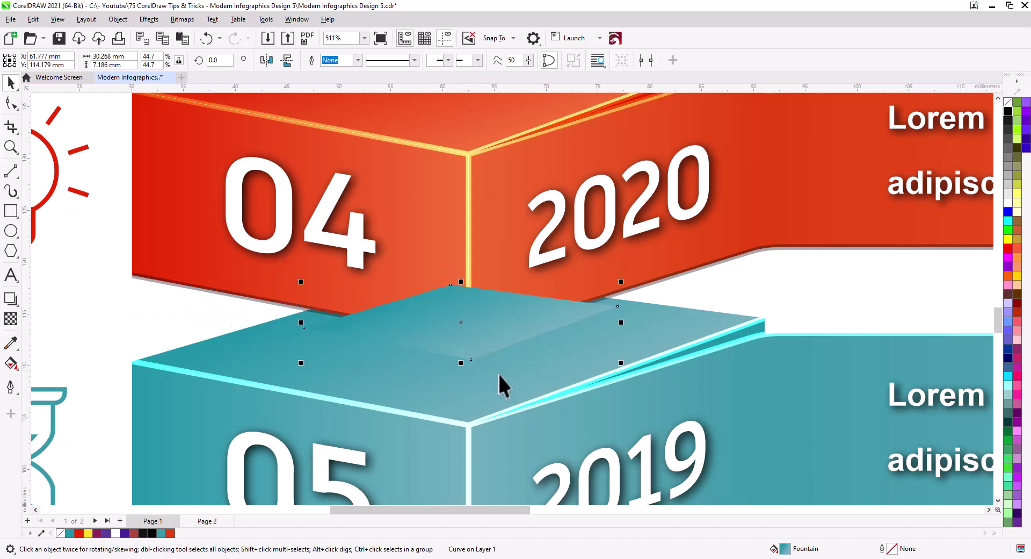
key("shift+Page_Up")
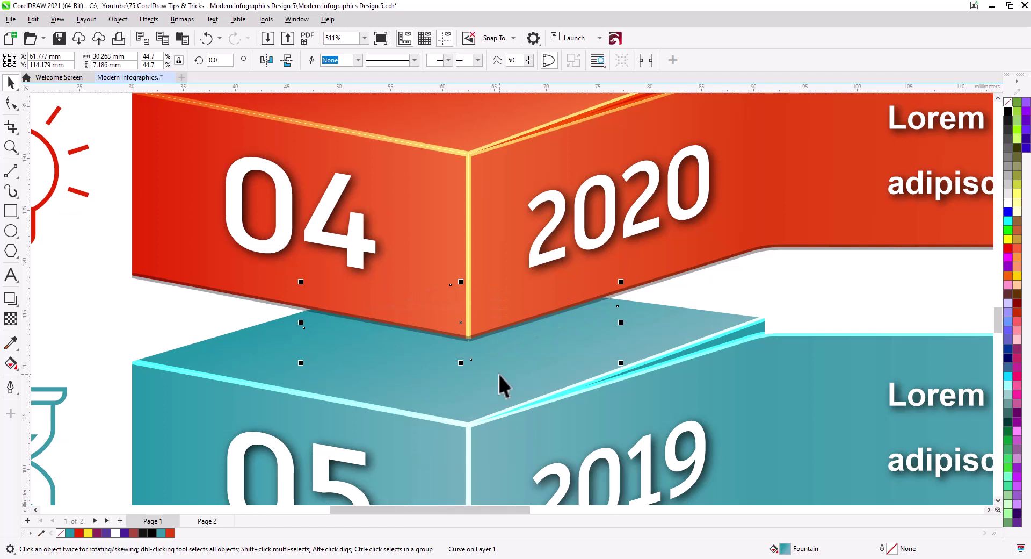
key("ctrl+Page_Up")
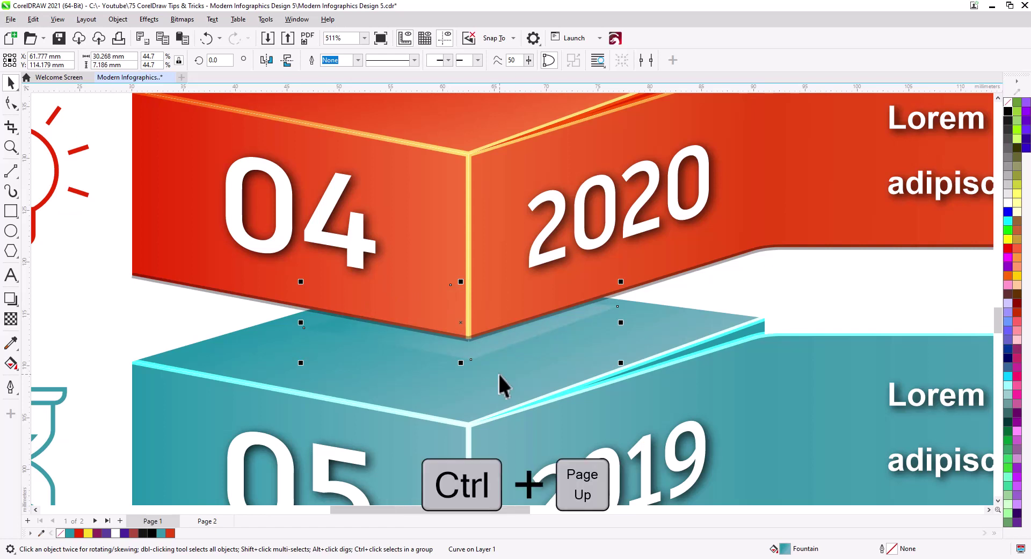
Fill the small face copy with black, enlarge it to about 41 by 10 mm and move it slightly up.
left_click(1007, 111)
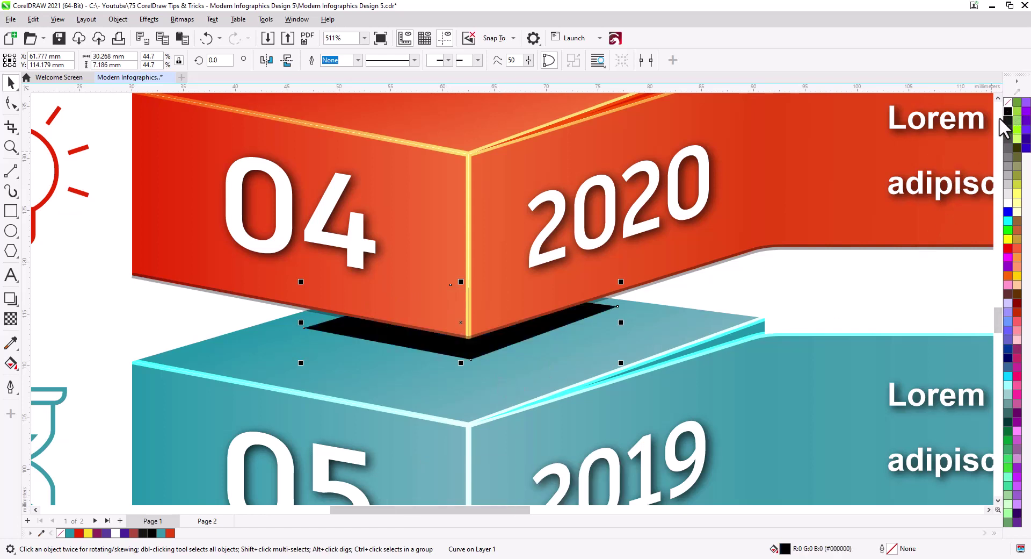
left_click_drag(621, 363, 673, 396)
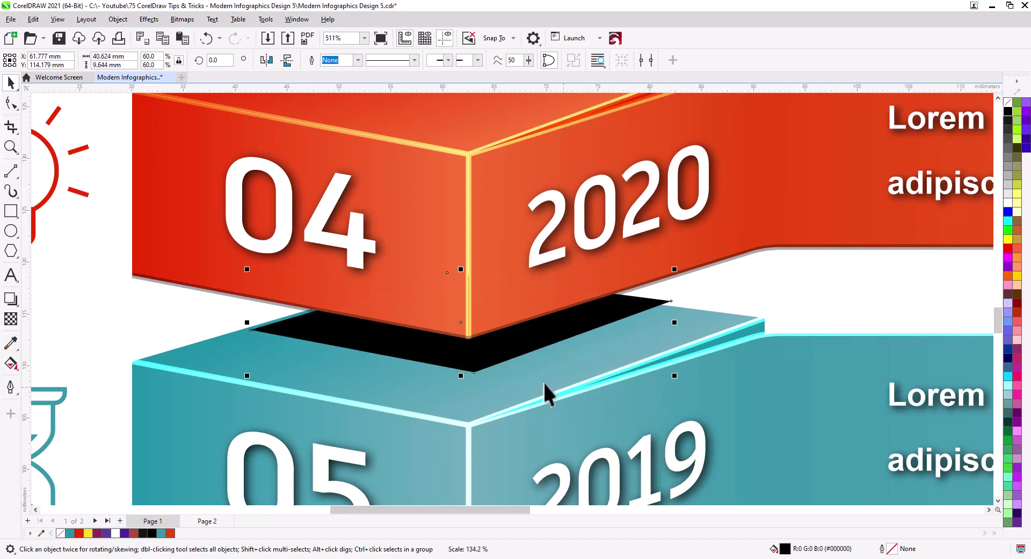
left_click_drag(476, 362, 478, 358)
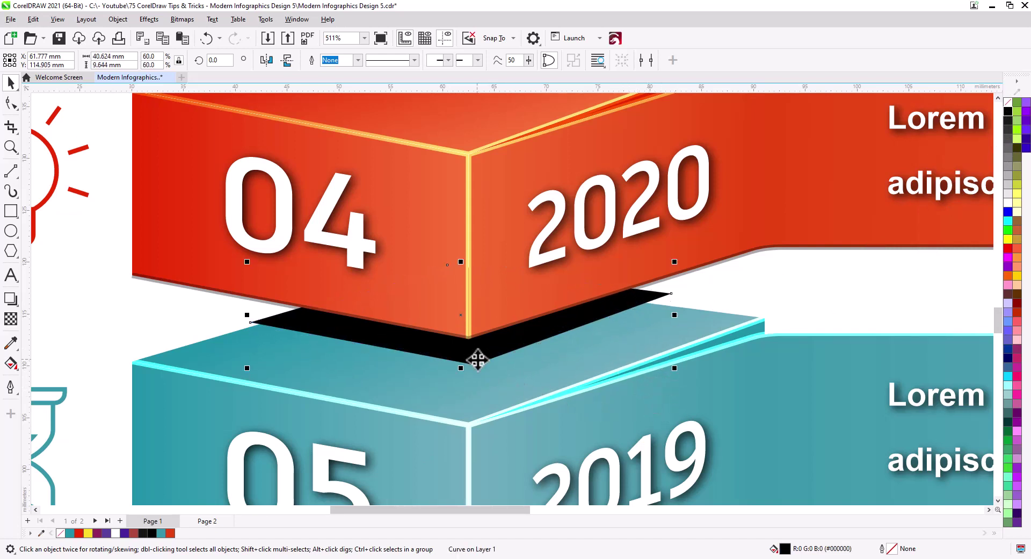
Apply a Gaussian Blur with a 22.1 pixel radius to the black shape.
left_click(148, 19)
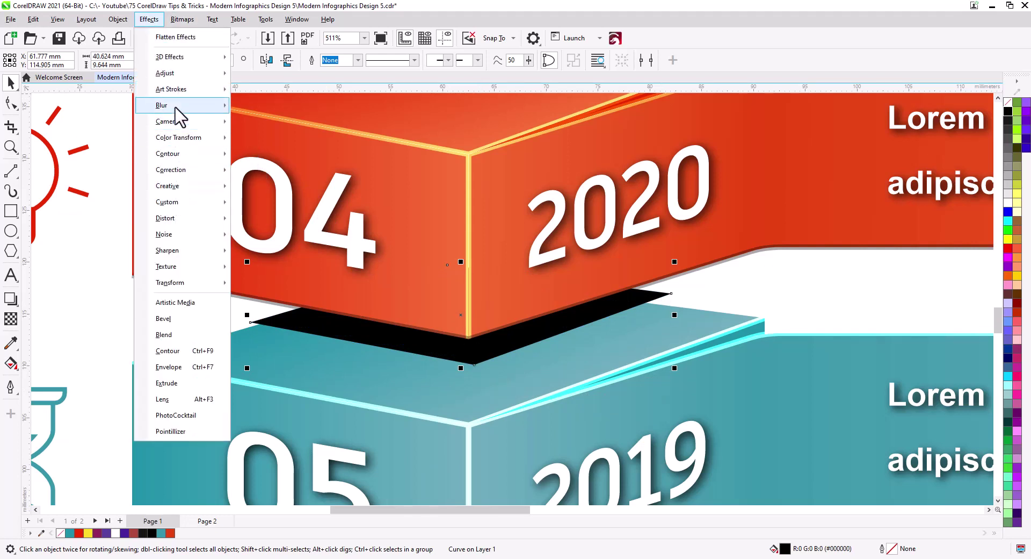
mouse_move(179, 107)
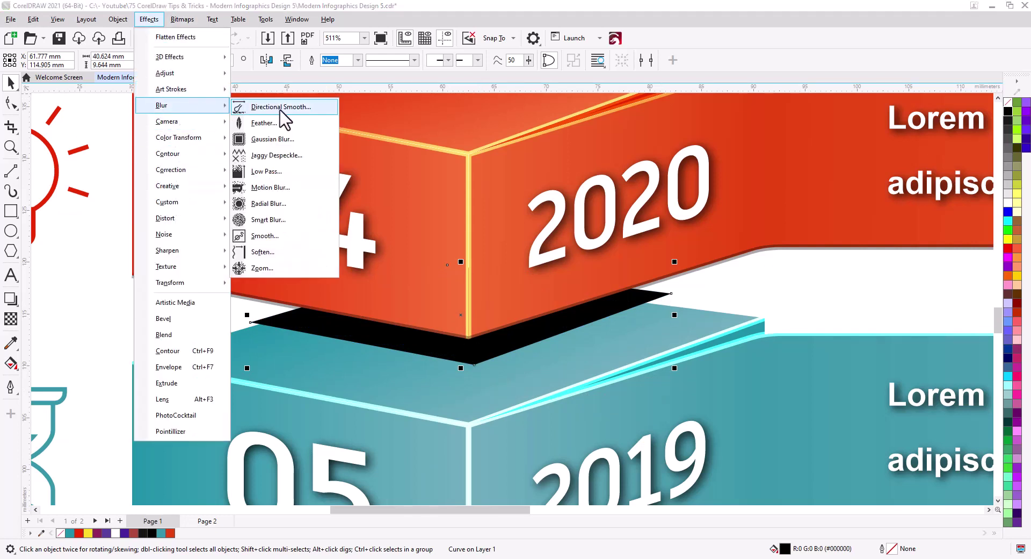
left_click(272, 139)
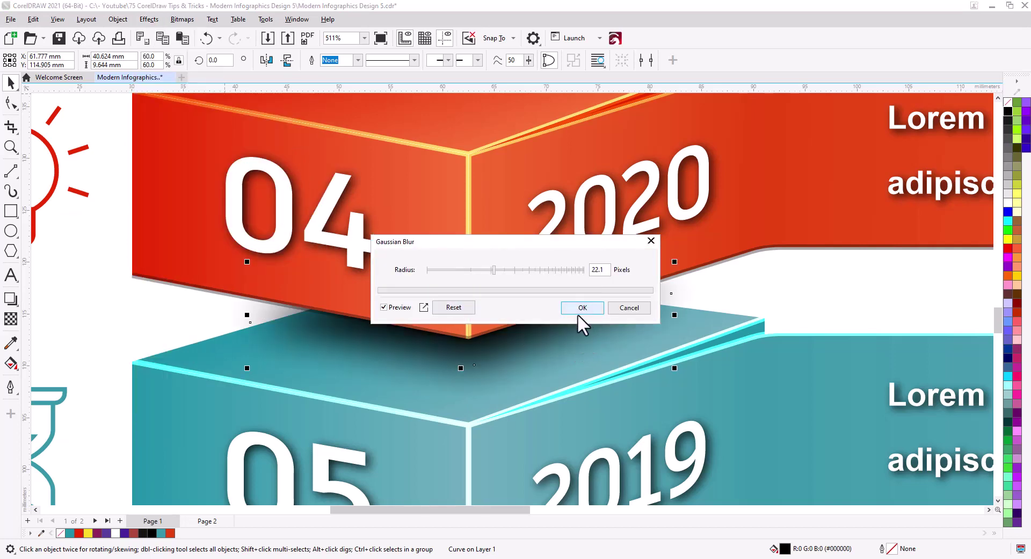
left_click(581, 306)
Copy the blurred shadow up to the gap between boxes 03 and 04 and to the gap between boxes 01 and 02.
left_click_drag(515, 335, 500, 202)
scroll(530, 393, "down", 2)
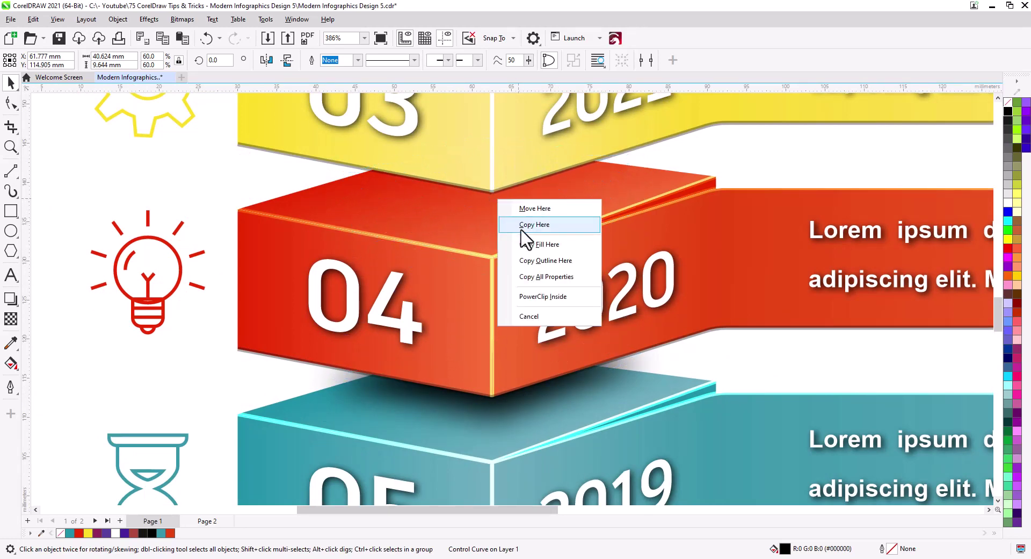
left_click(528, 234)
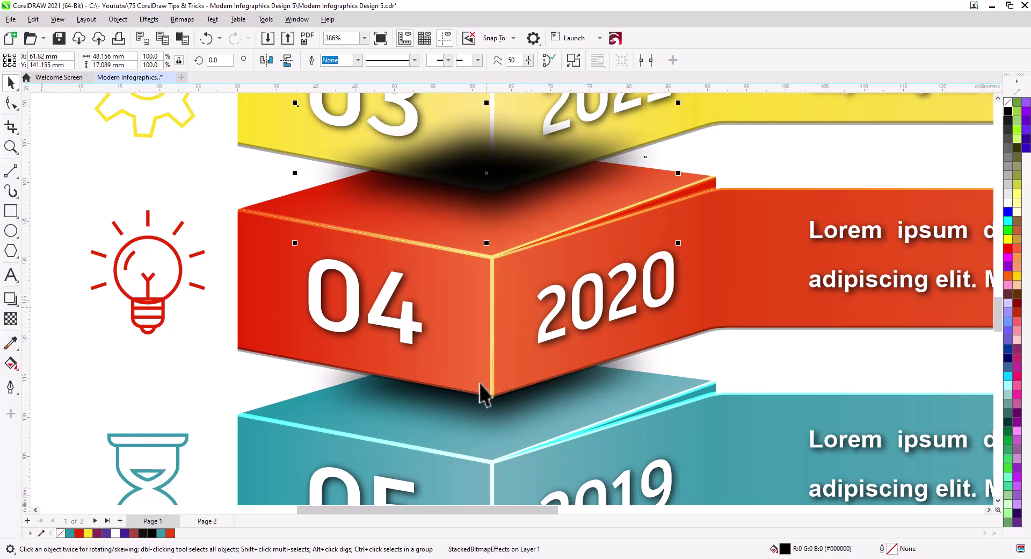
scroll(500, 333, "down", 2)
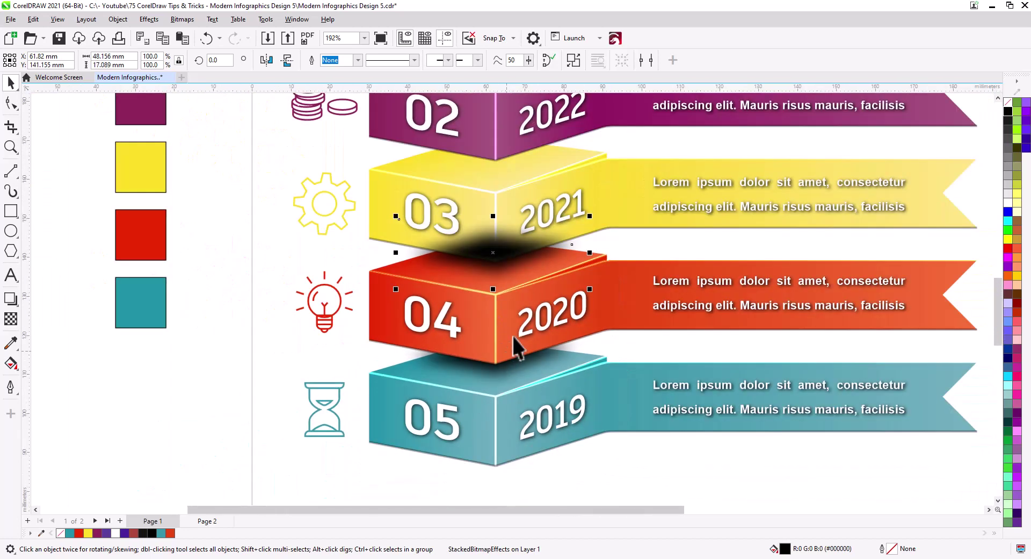
left_click_drag(513, 337, 497, 435)
key("ctrl+r")
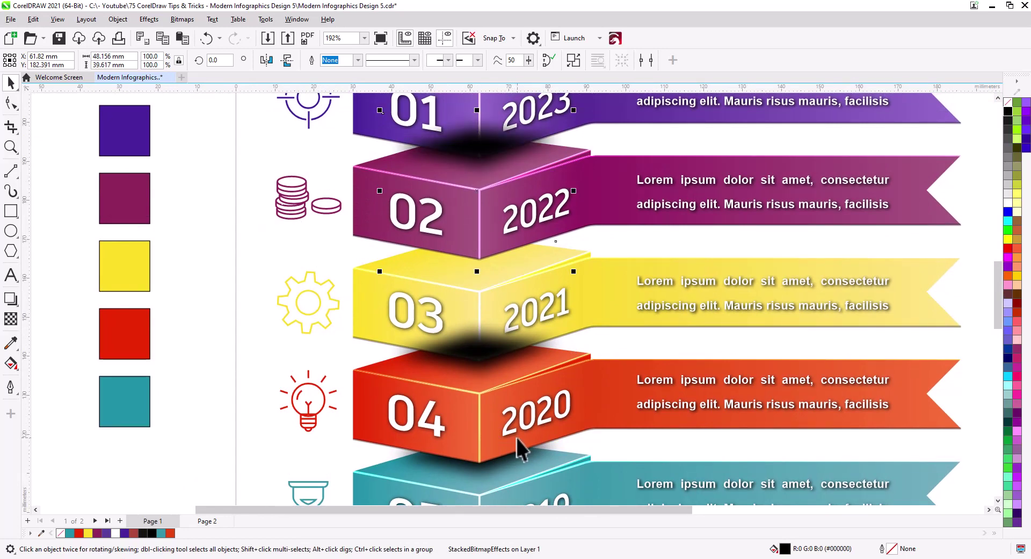
left_click_drag(509, 349, 543, 411)
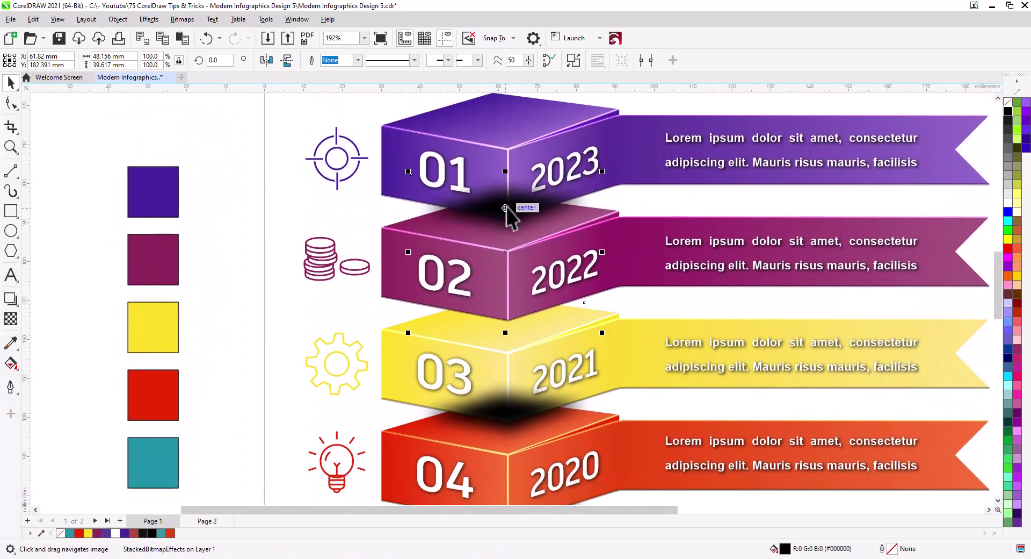
Copy the blurred shadow between boxes 03 and 04 up to the gap between boxes 02 and 03.
left_click_drag(506, 224, 510, 292)
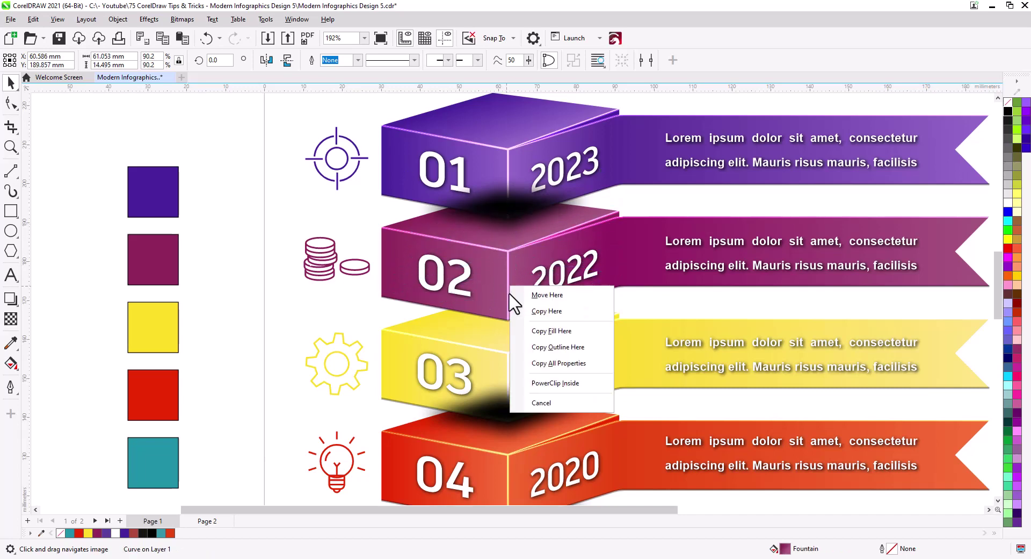
left_click(383, 313)
left_click(494, 427)
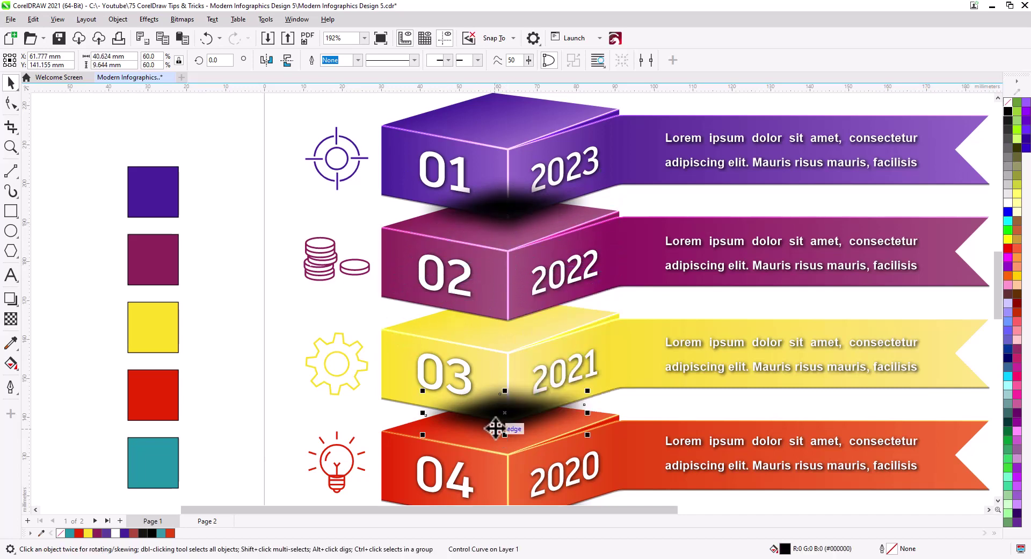
left_click_drag(495, 416, 493, 328)
left_click(515, 353)
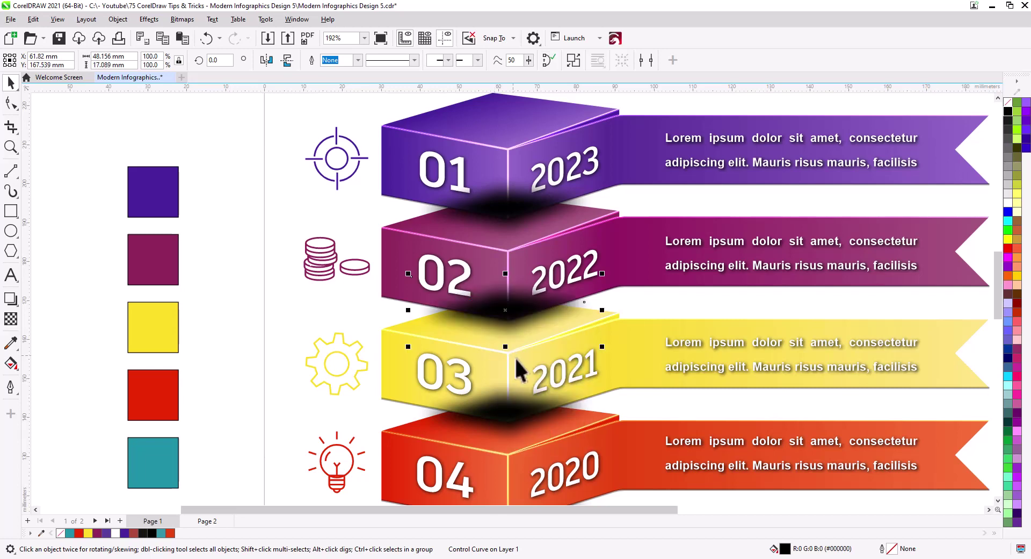
PowerClip the blurred shadow between boxes 01 and 02 inside the top face of box 02.
scroll(503, 321, "up", 2)
scroll(504, 327, "up", 1)
left_click_drag(454, 232, 447, 457)
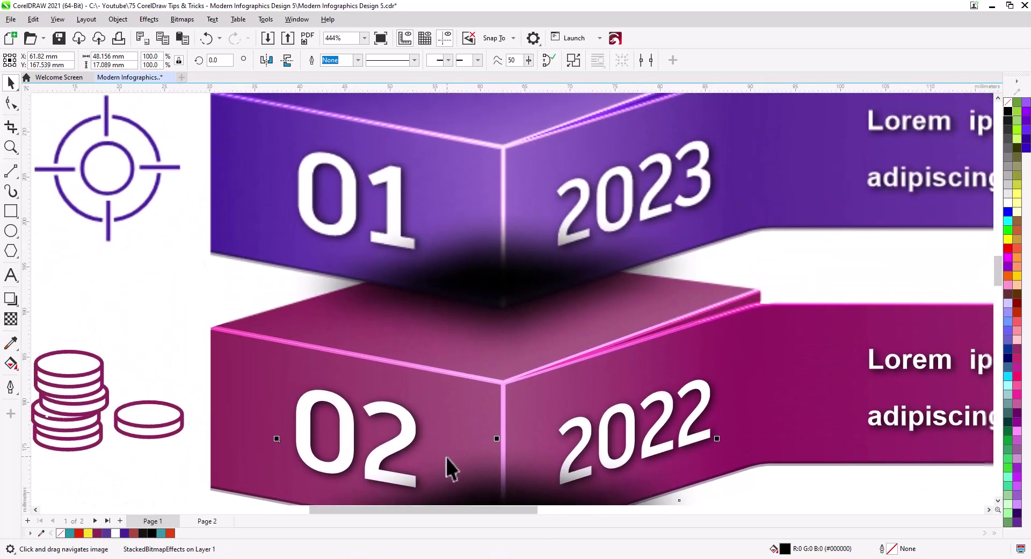
left_click(475, 325)
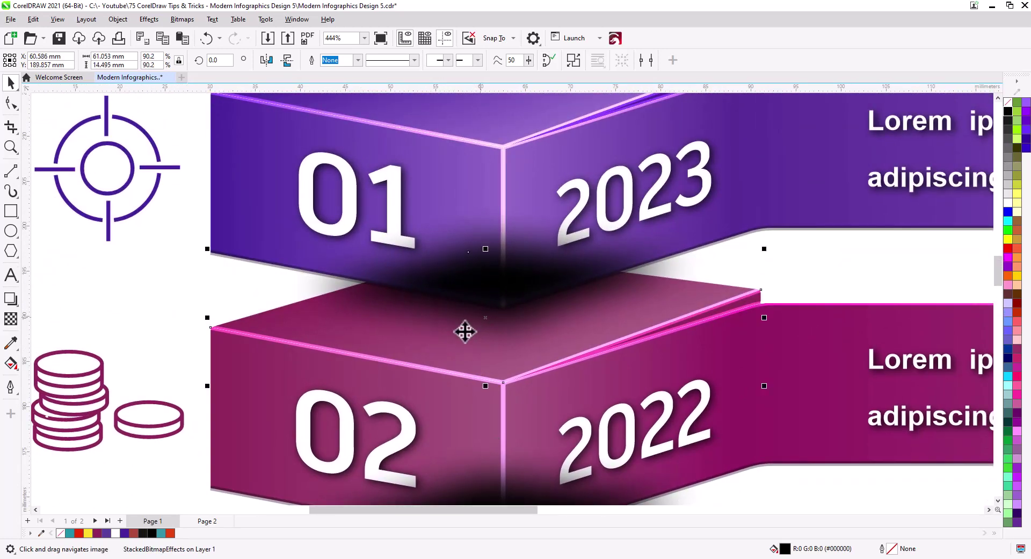
left_click(226, 280)
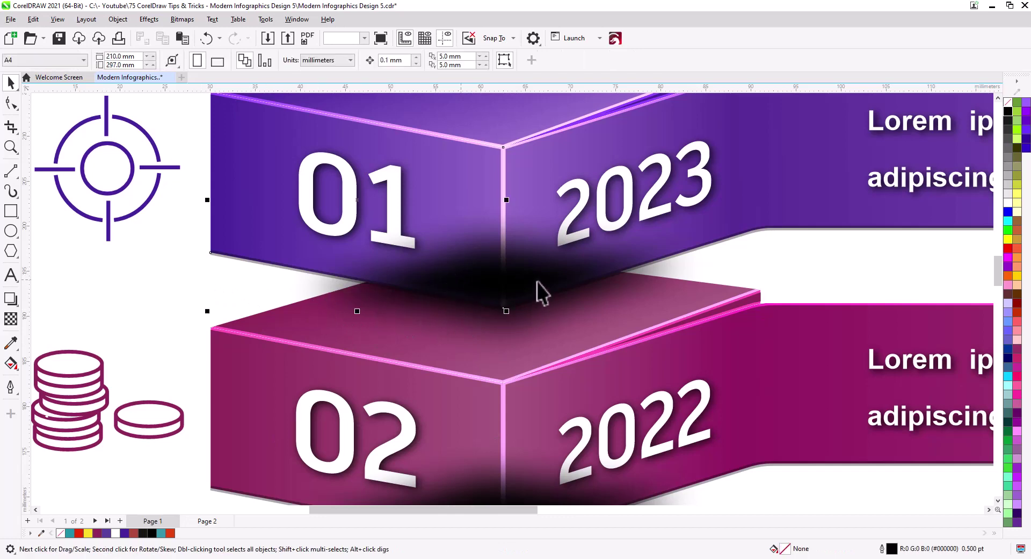
left_click(520, 314)
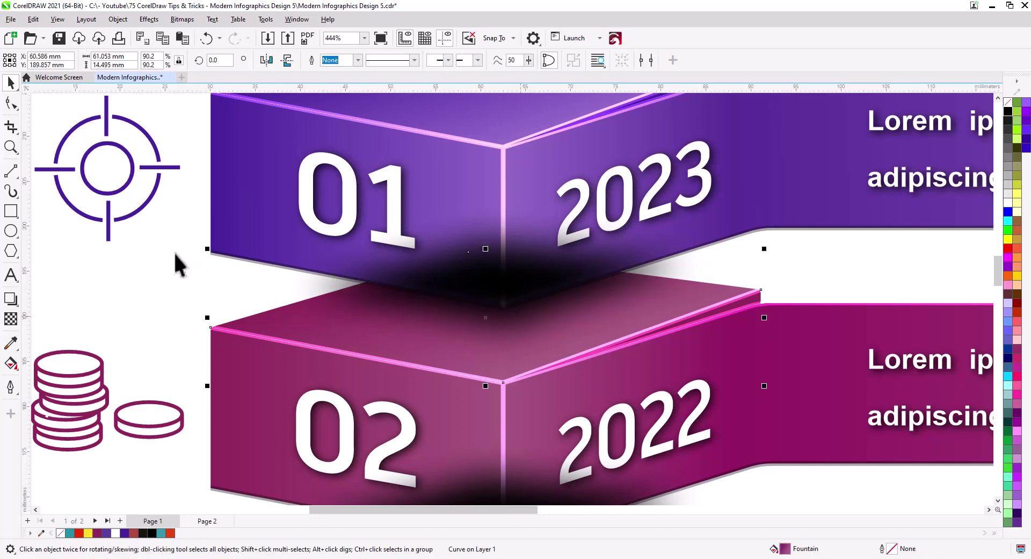
scroll(174, 253, "down", 3)
left_click(373, 295)
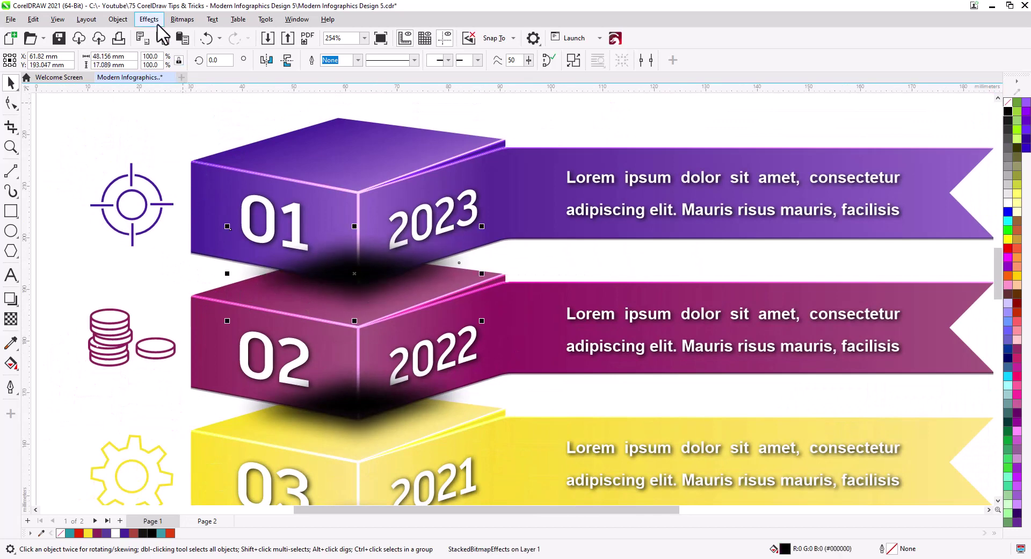
left_click(118, 19)
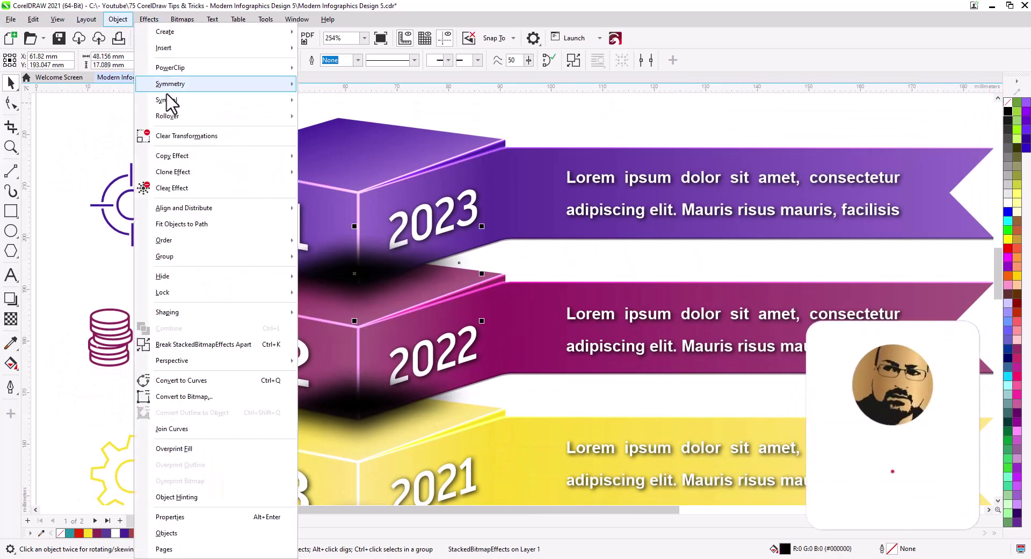
mouse_move(252, 68)
left_click(346, 68)
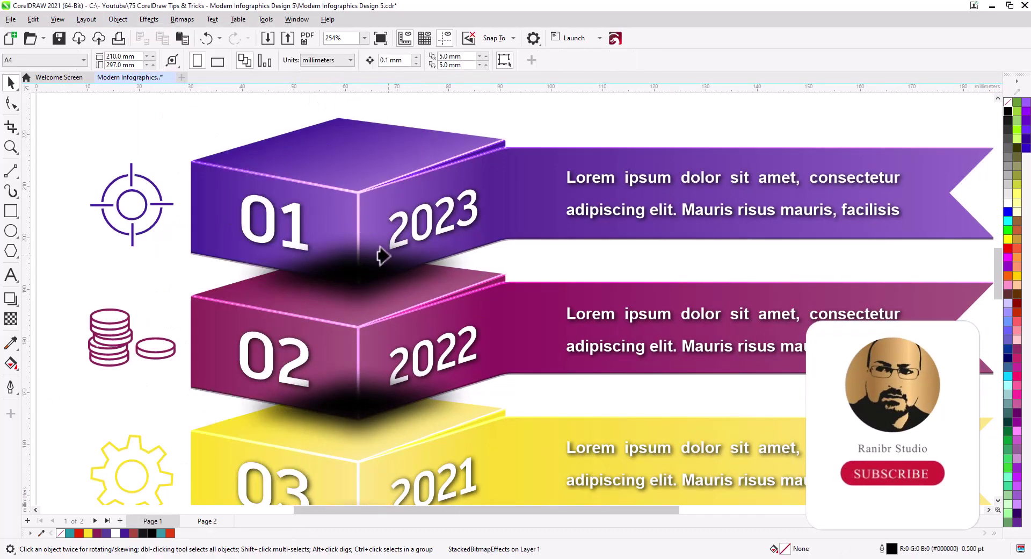
left_click(349, 322)
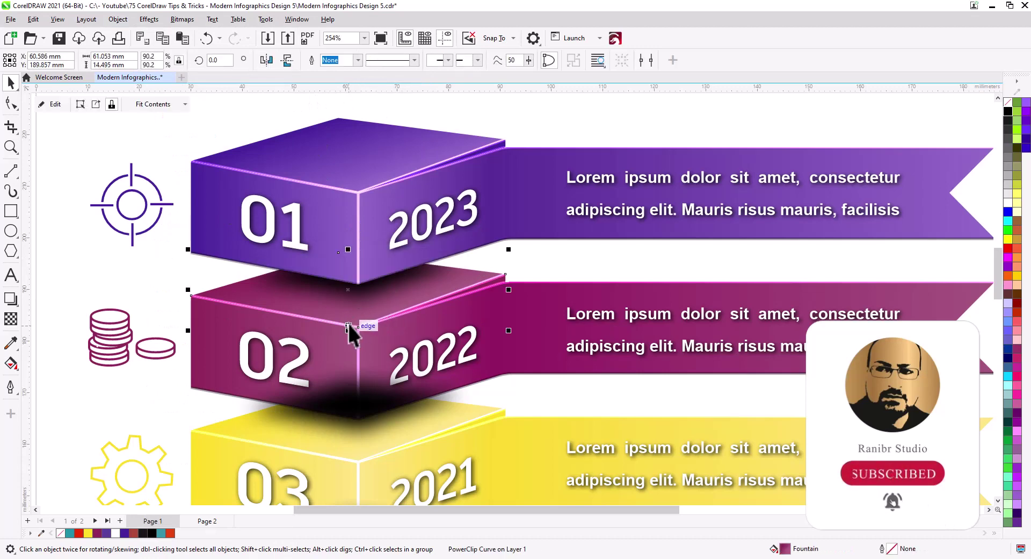
PowerClip the blurred shadow between boxes 02 and 03 inside the yellow top face of box 03.
scroll(351, 377, "down", 3)
left_click(355, 322)
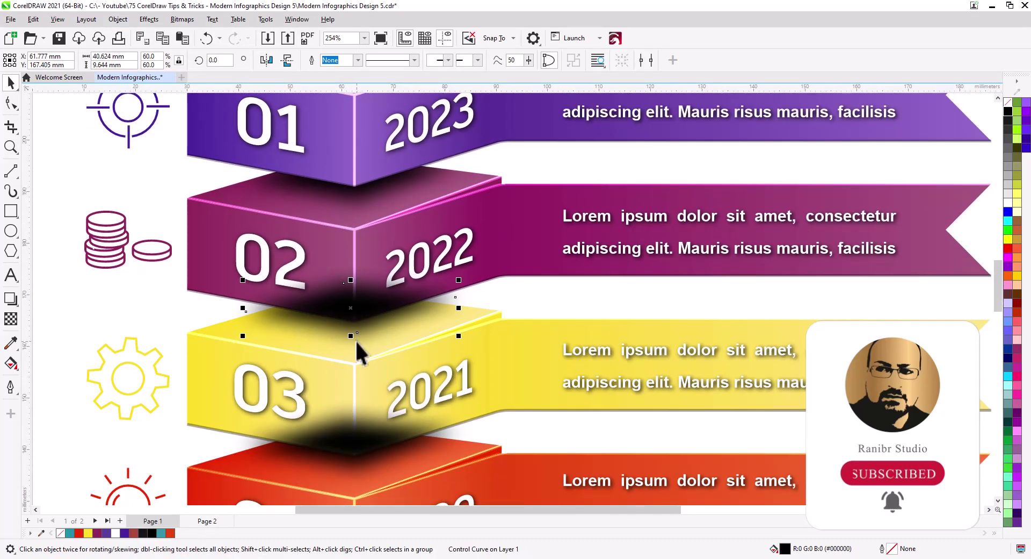
left_click(118, 18)
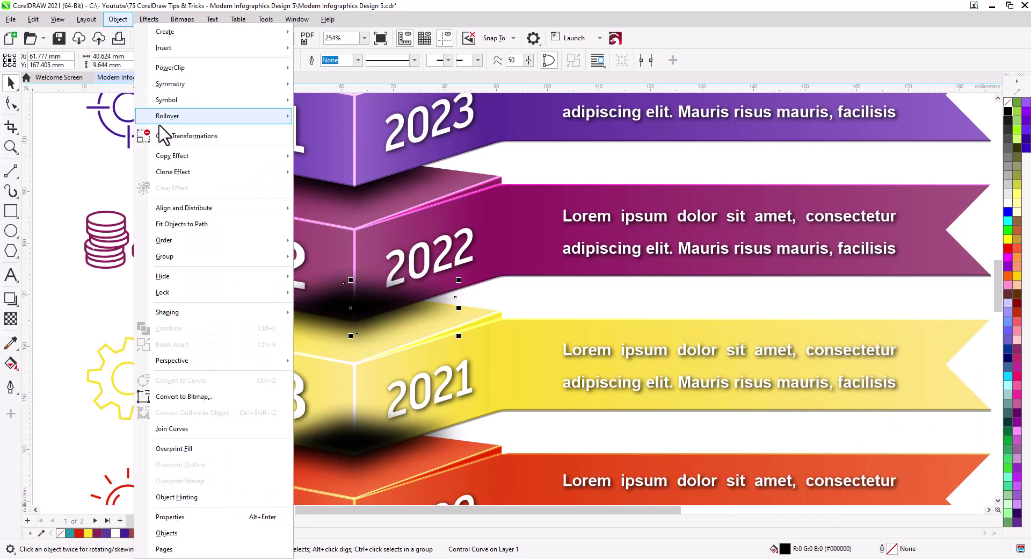
left_click(317, 70)
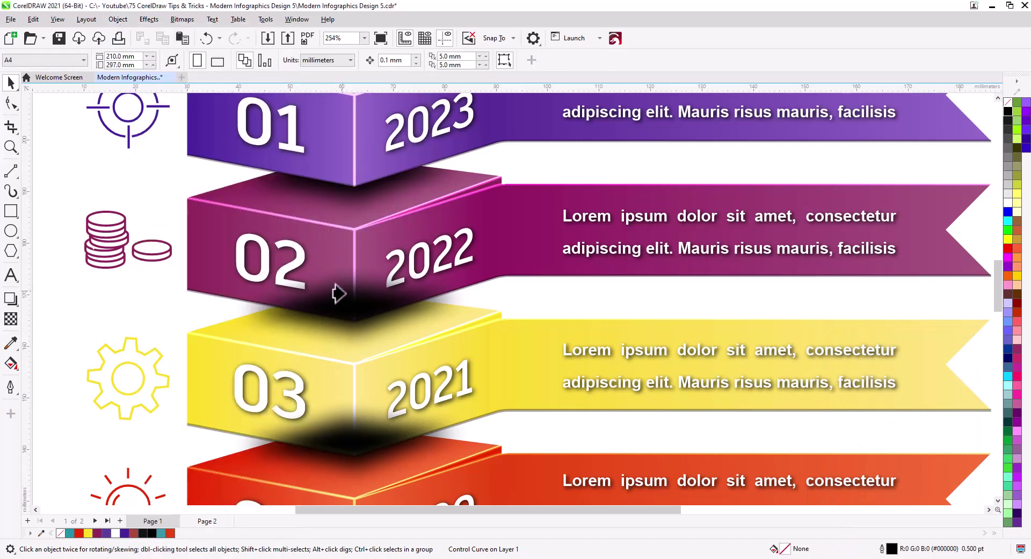
left_click(348, 358)
PowerClip the blurred shadow between boxes 03 and 04 inside the red top face of box 04.
scroll(354, 344, "down", 5)
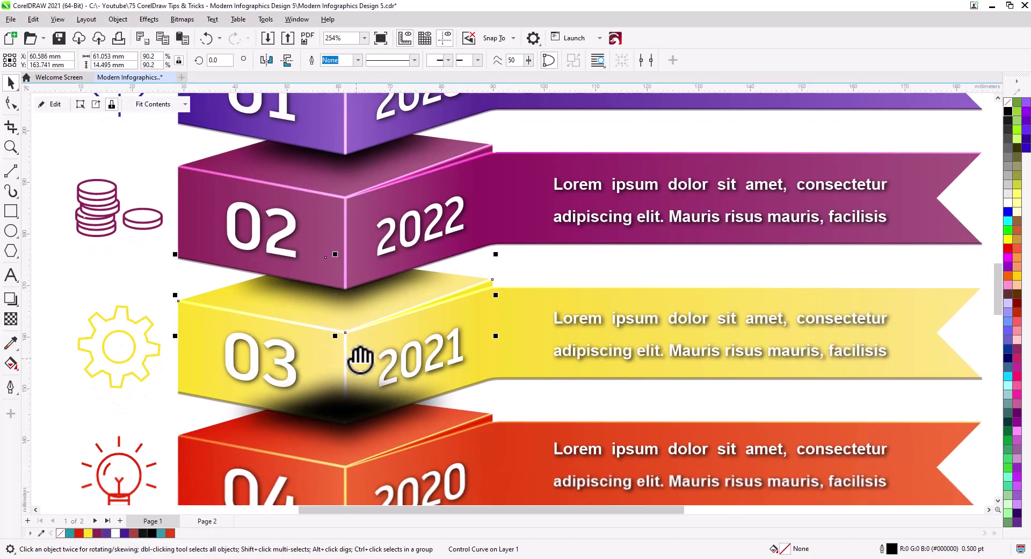
left_click(333, 305)
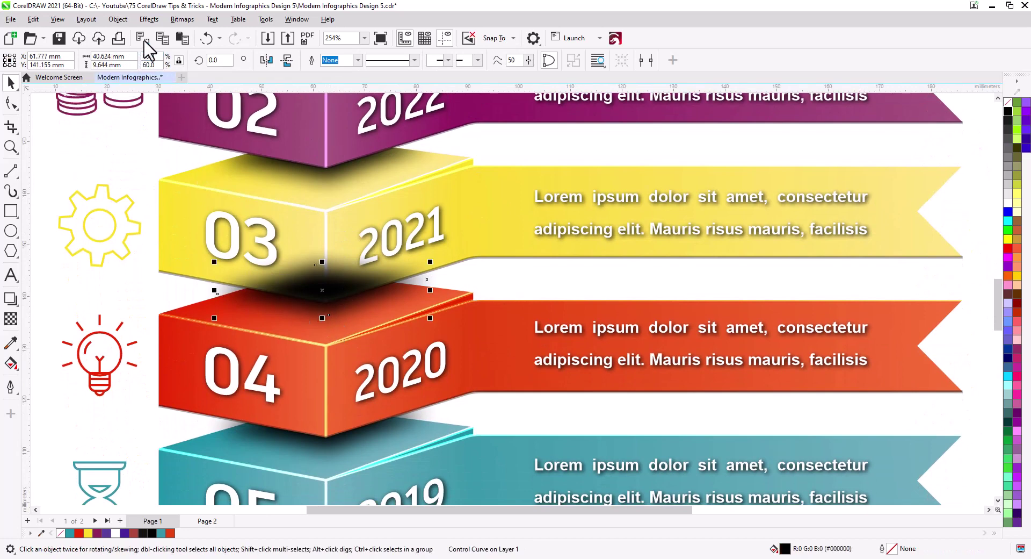
left_click(117, 19)
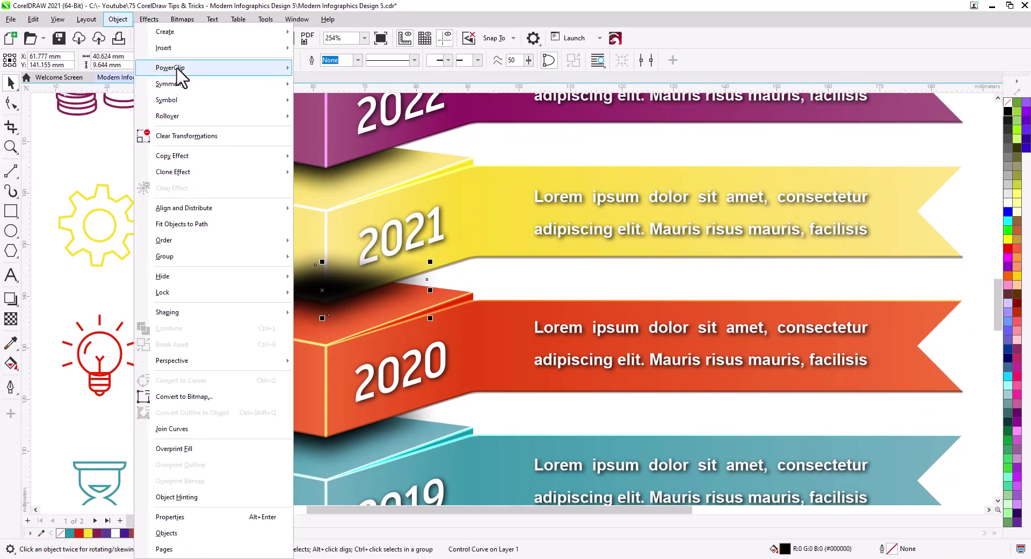
mouse_move(180, 68)
left_click(343, 69)
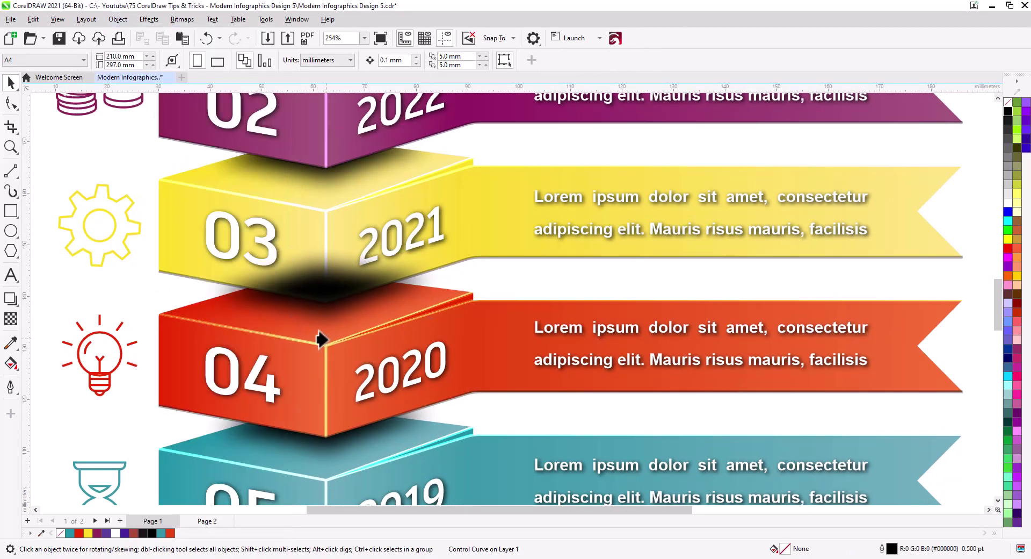
left_click(320, 338)
PowerClip the blurred shadow between boxes 04 and 05 inside the teal top face of box 05.
scroll(337, 405, "down", 3)
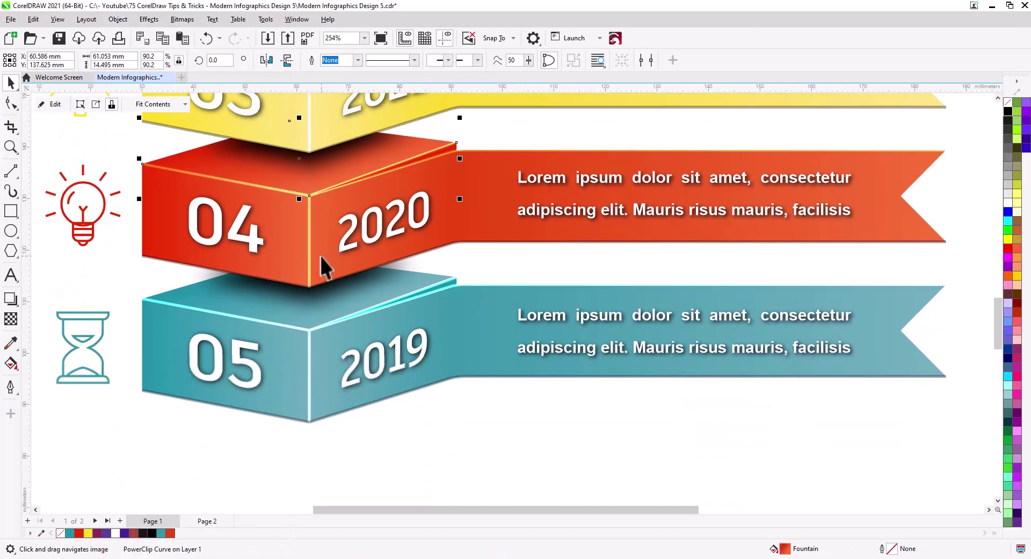
left_click(318, 296)
left_click(117, 20)
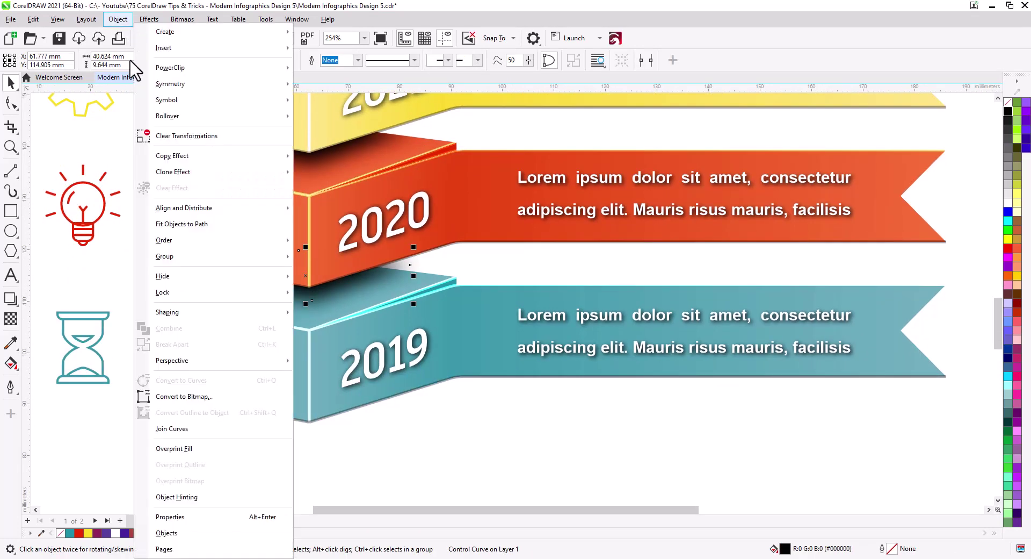
left_click(325, 69)
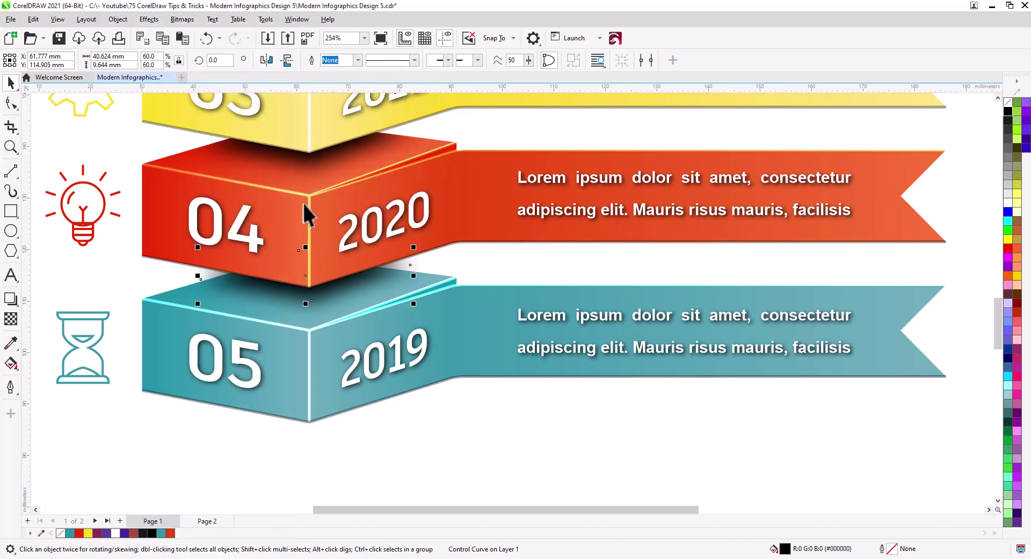
left_click(295, 322)
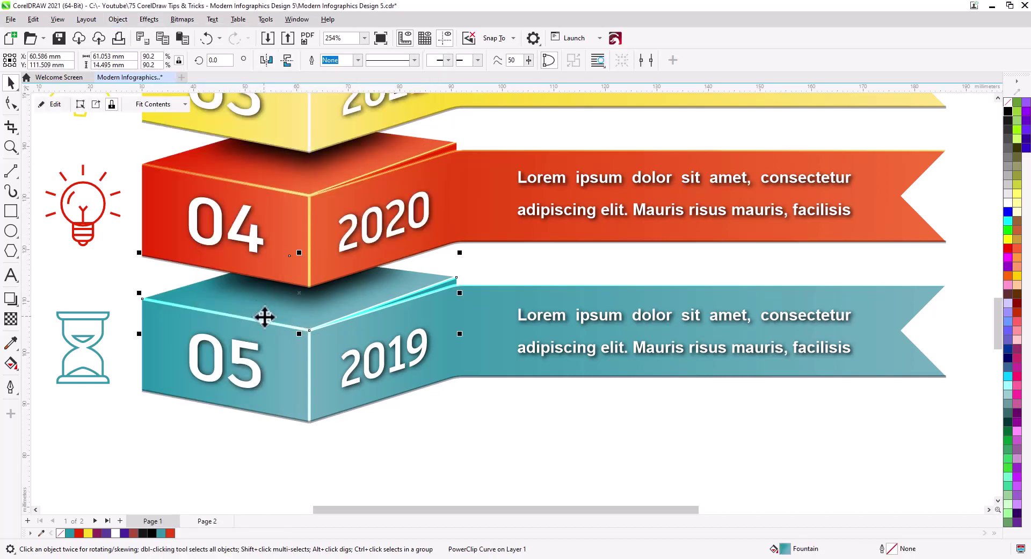
scroll(279, 337, "down", 3)
scroll(352, 443, "down", 1)
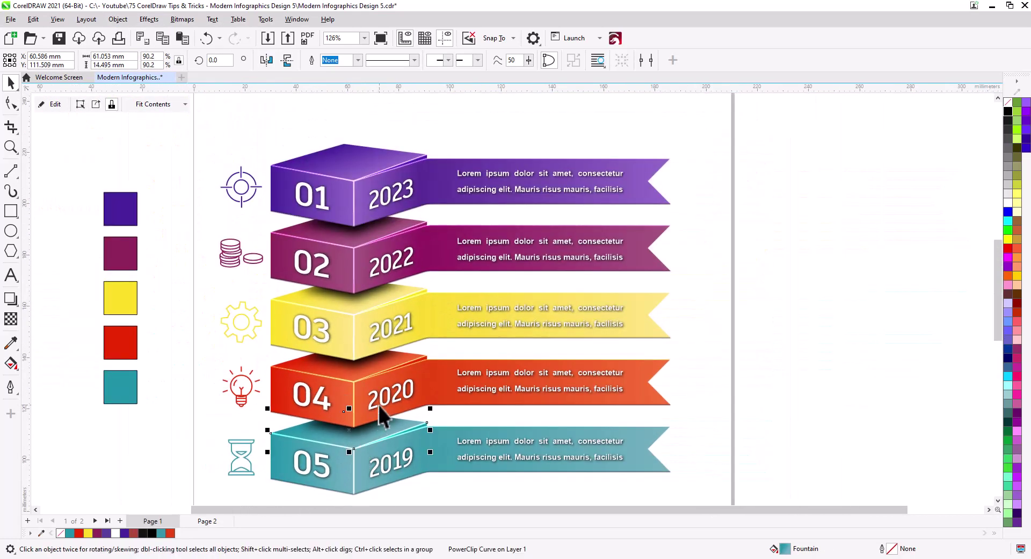
left_click(191, 188)
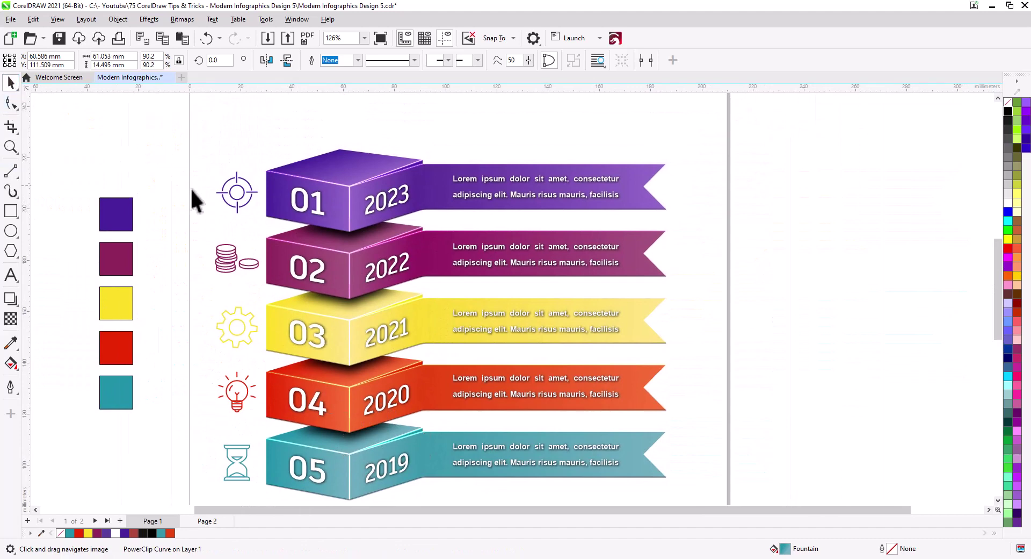
left_click_drag(222, 263, 216, 246)
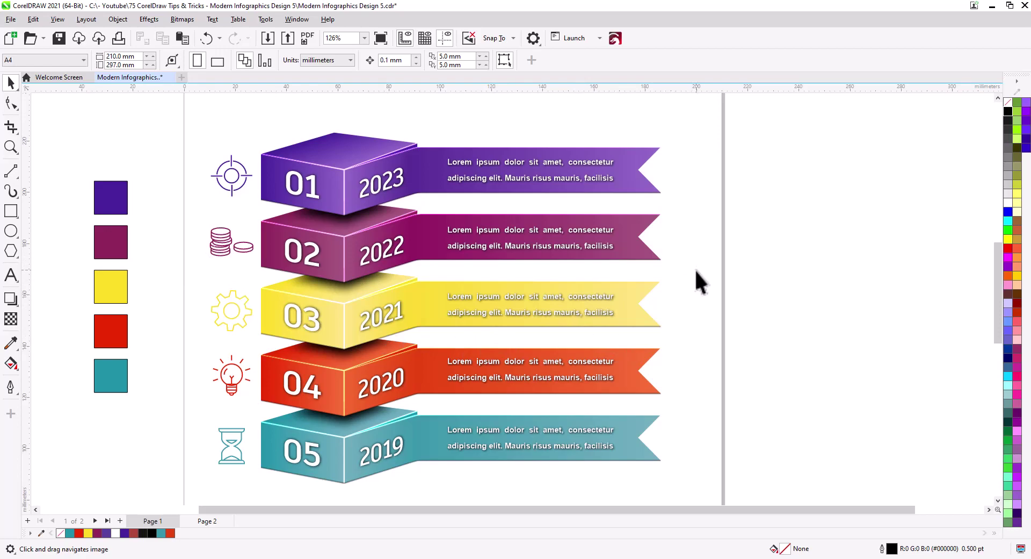
left_click_drag(696, 270, 748, 272)
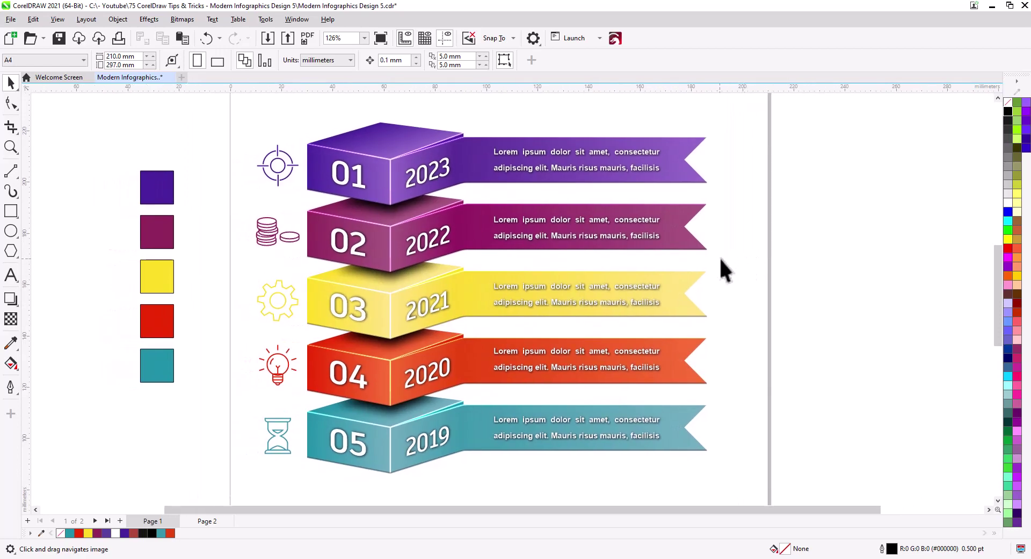